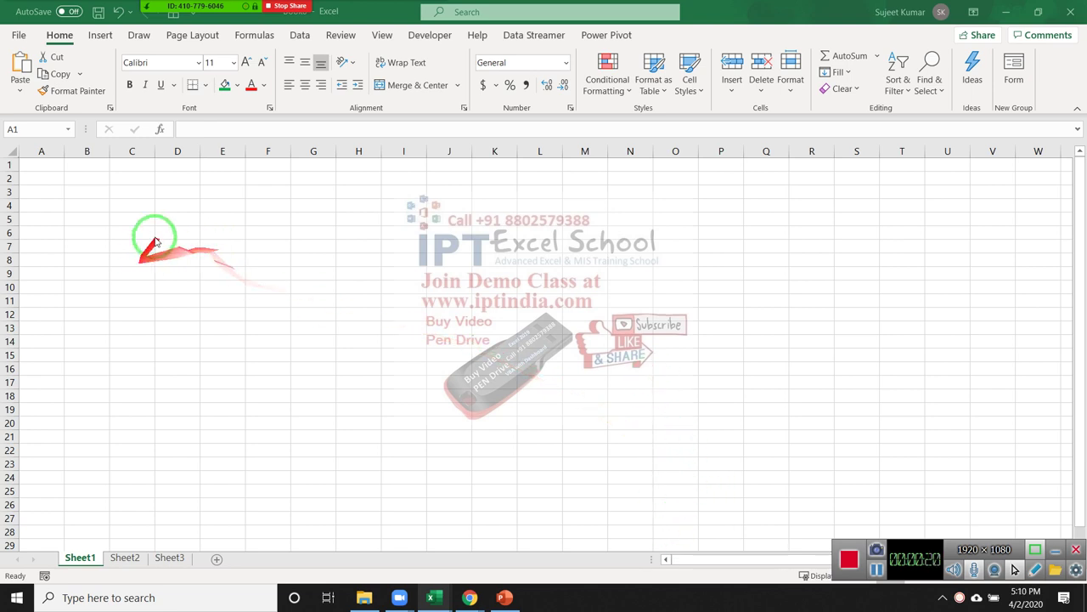
Enter sample values 1245 and 262 in A1:A2, then clear both cells
ctrl+scroll(168, 262, up, 3)
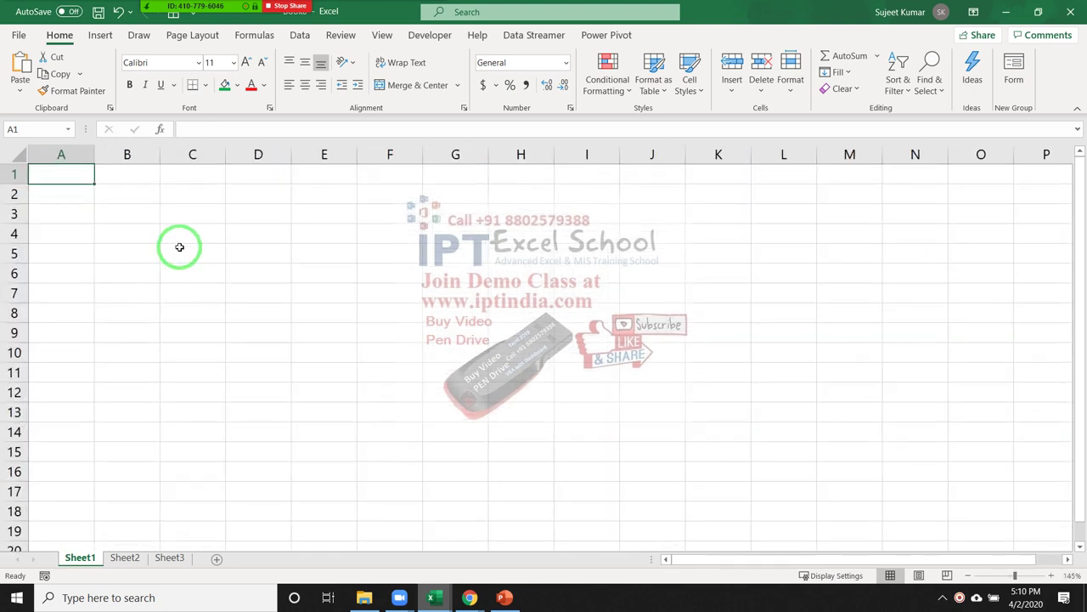
text(1245)
key(Return)
text(262)
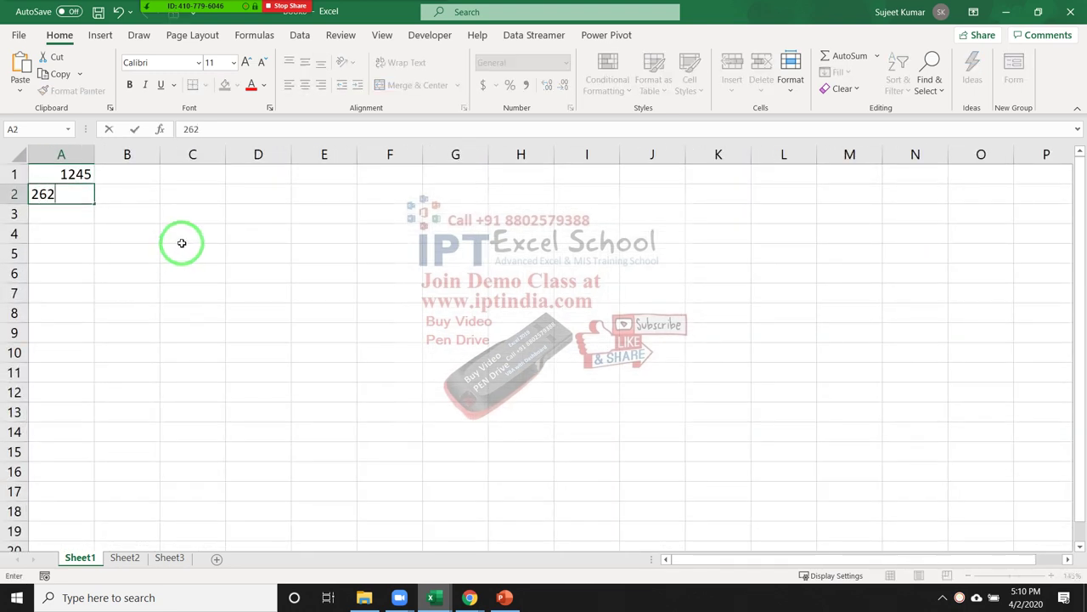
key(Return)
key(Up)
key(Up)
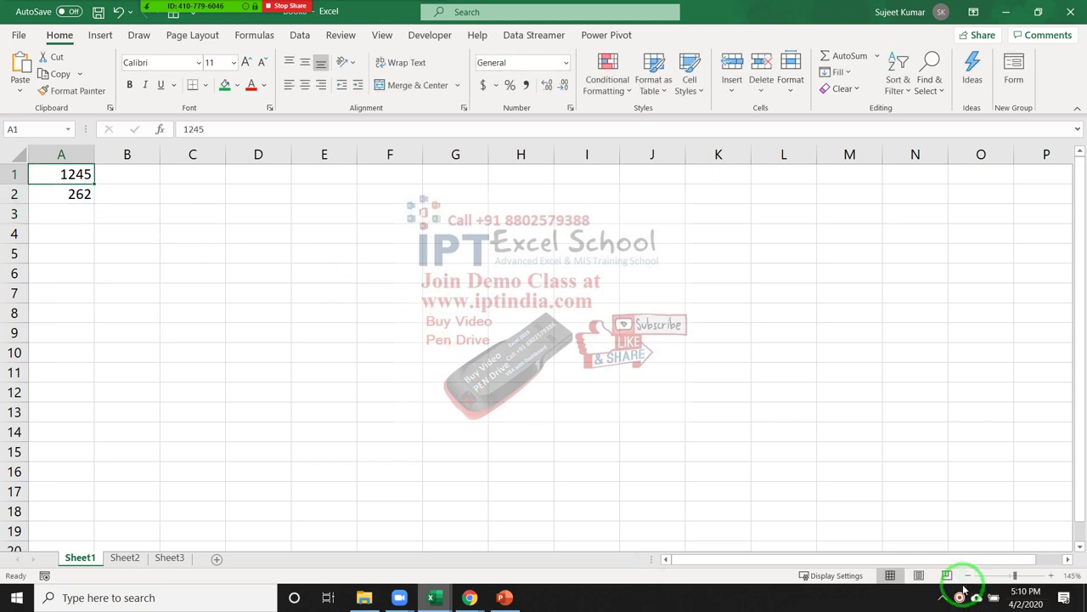
key(shift+Down)
key(Delete)
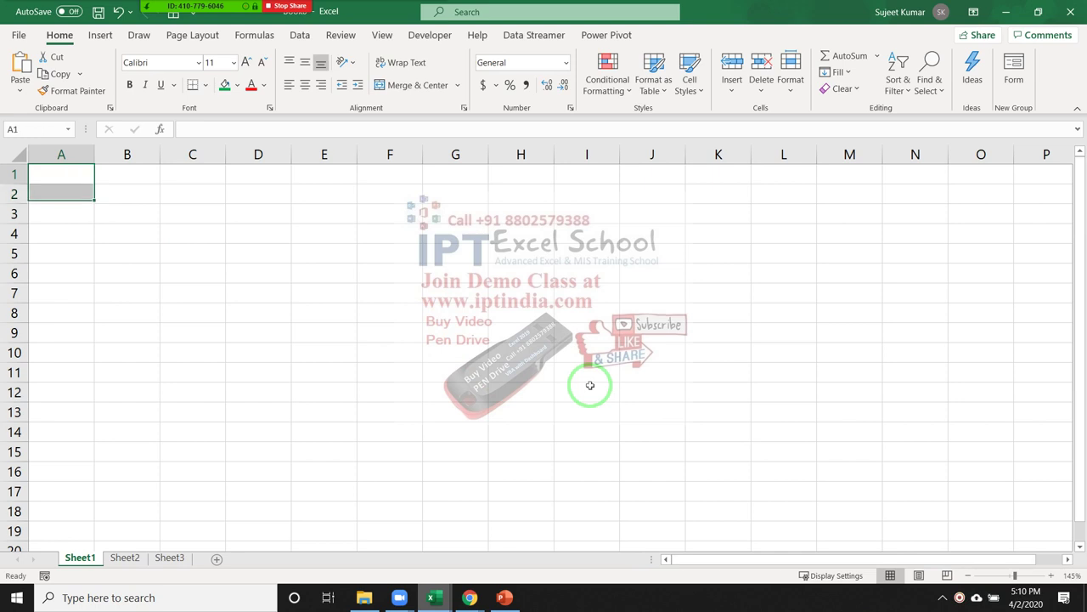
key(shift+Up)
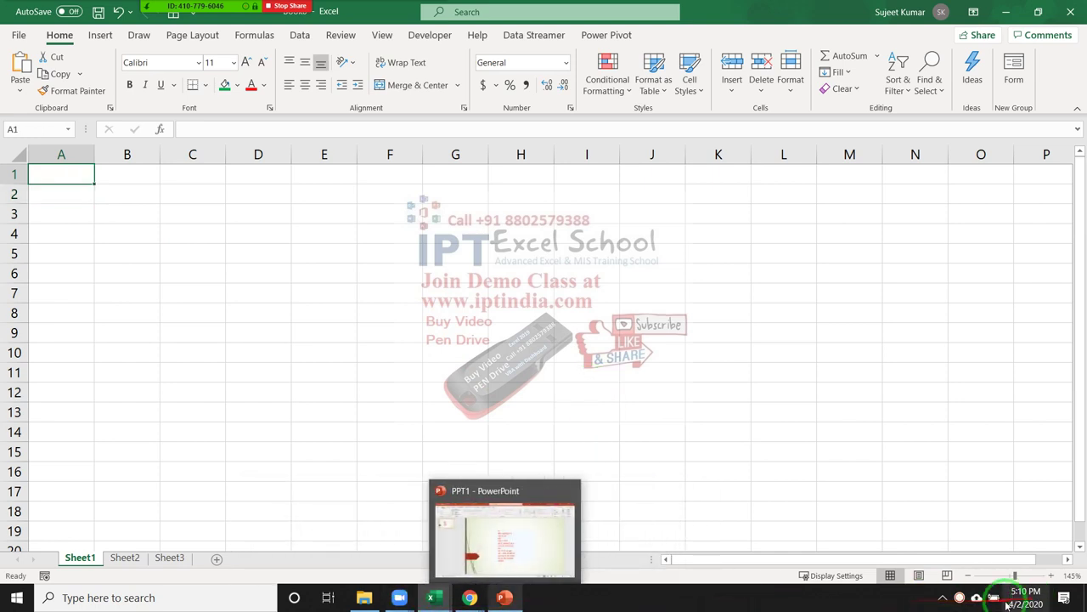
Bring up the screen recorder controls from the hidden notification-area icons
click(943, 598)
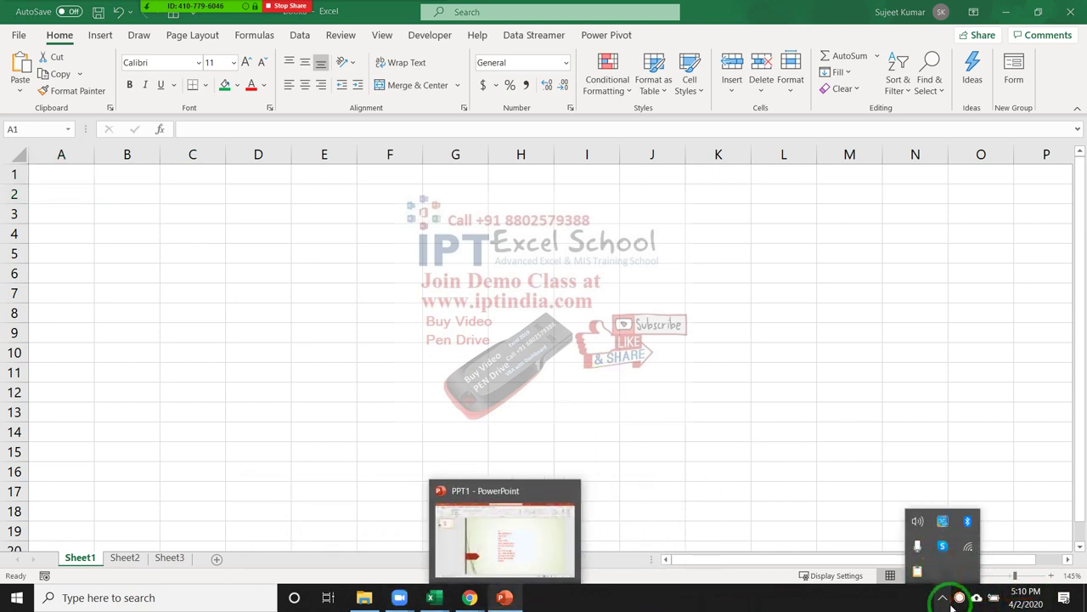
click(955, 599)
click(876, 569)
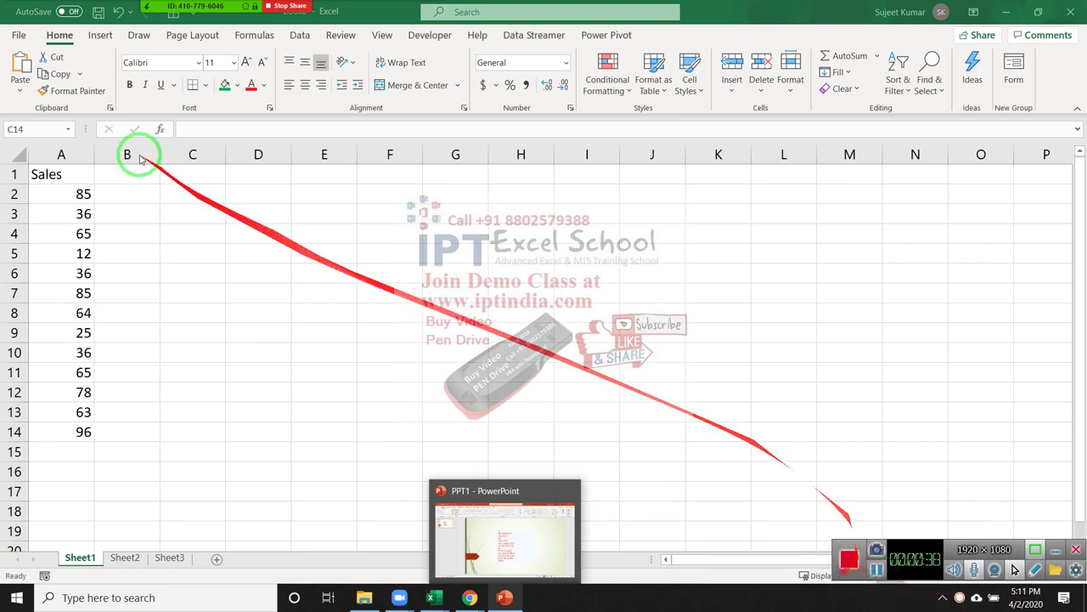
drag(65, 193, 65, 423)
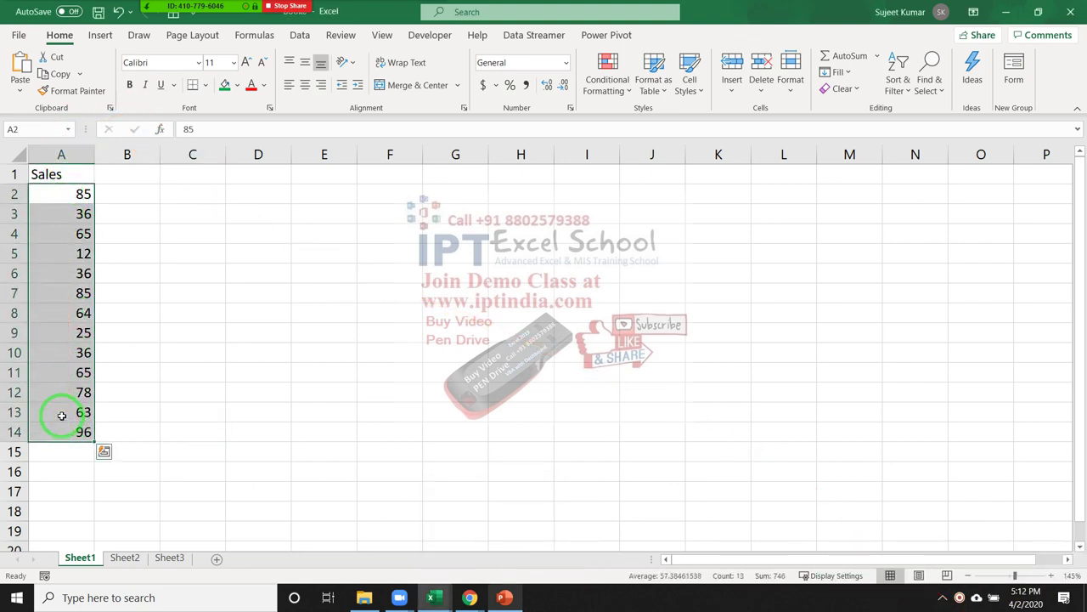
click(111, 190)
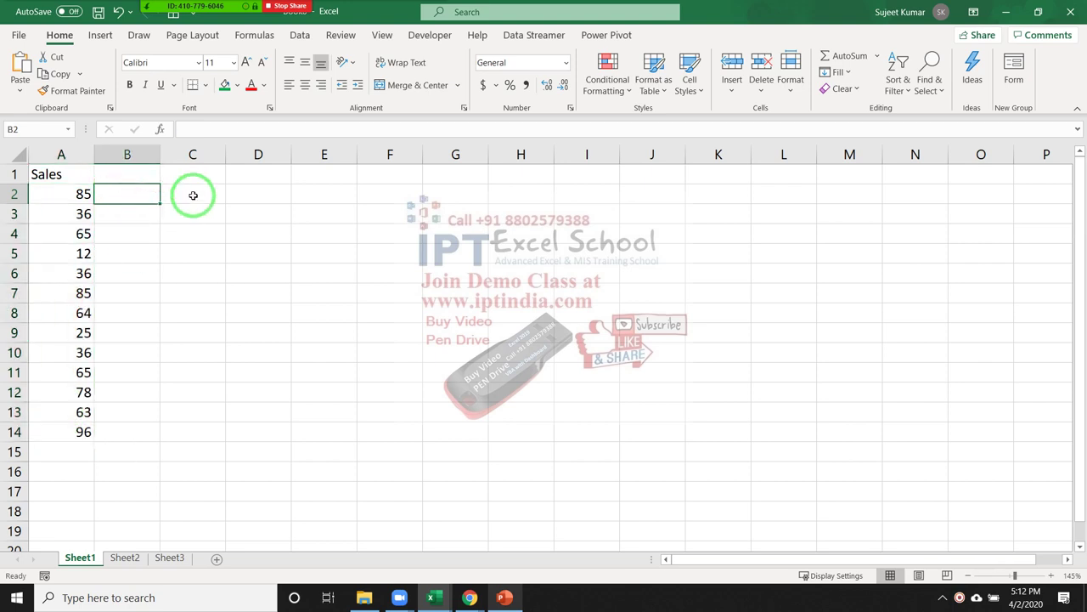
text(=)
key(Left)
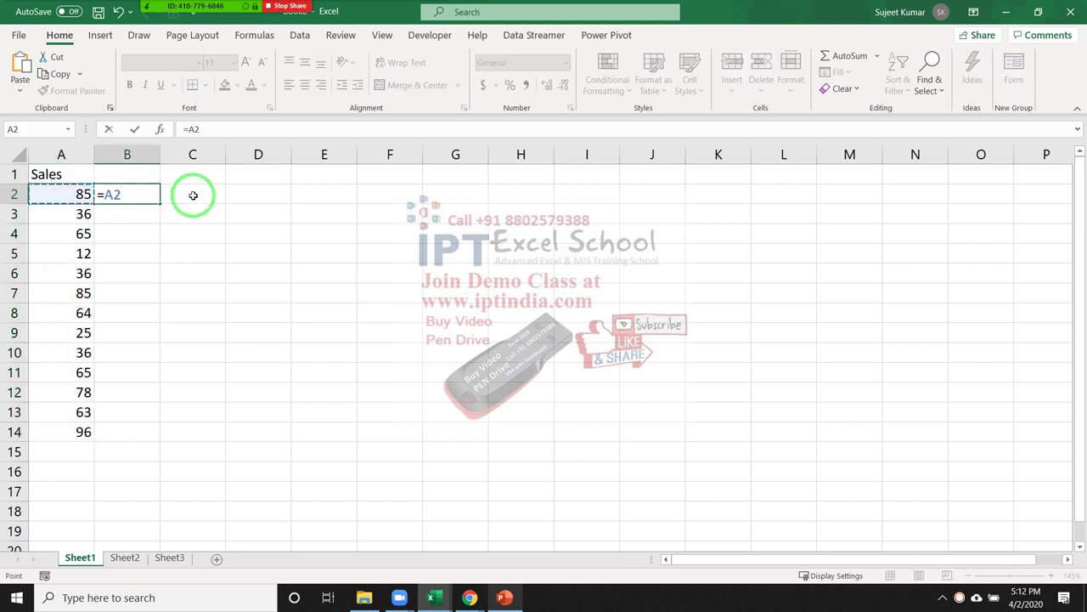
text(+)
key(Escape)
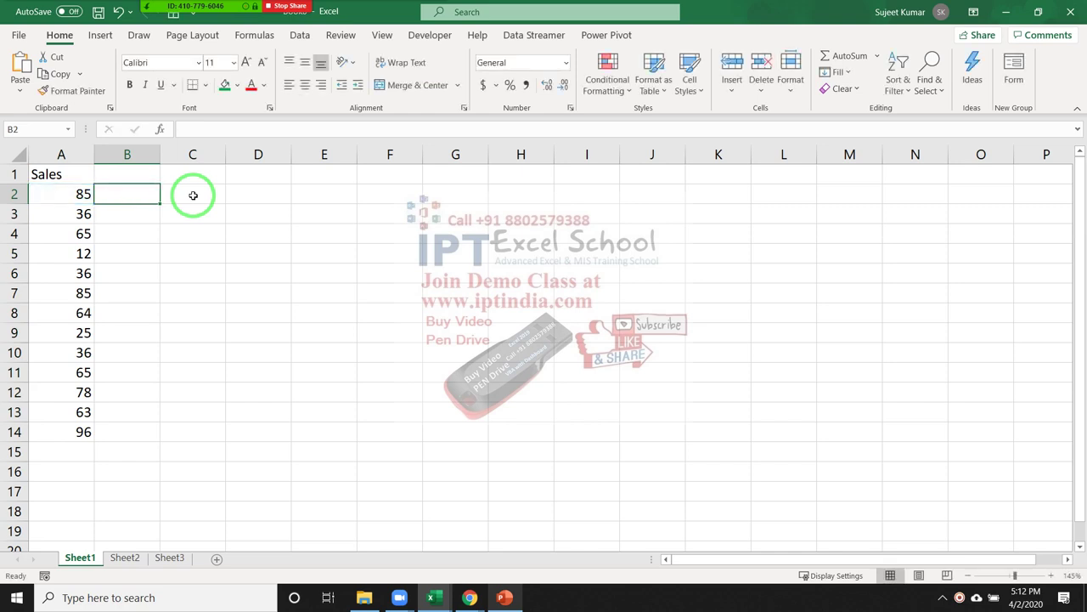
click(346, 181)
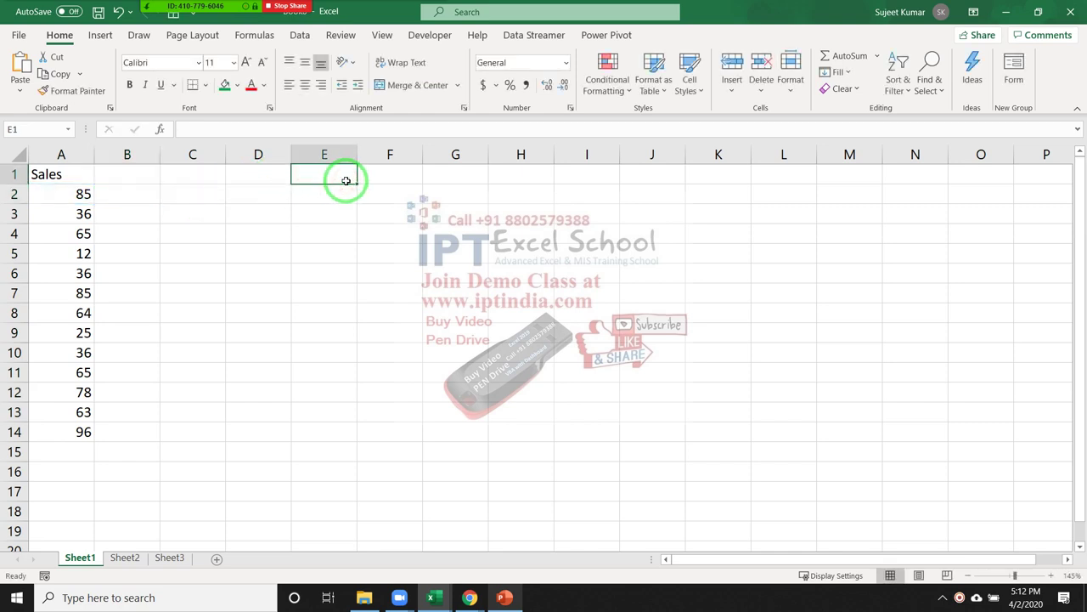
Enter +, -, *, / and ^ down E1:E5, then select the five operators
text(+)
key(Return)
text(-)
key(Return)
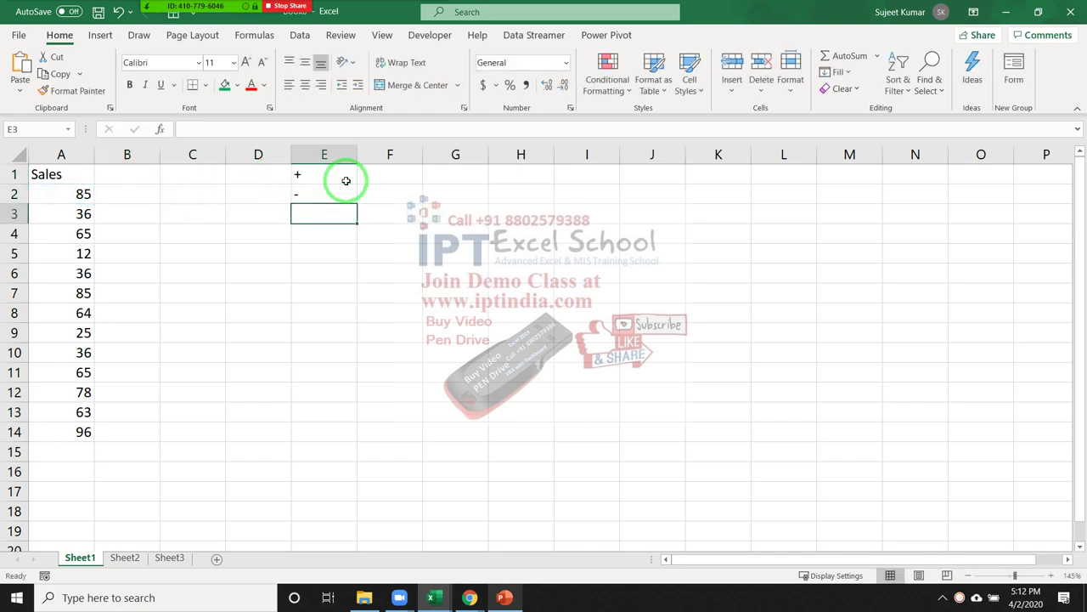
text(*)
key(Return)
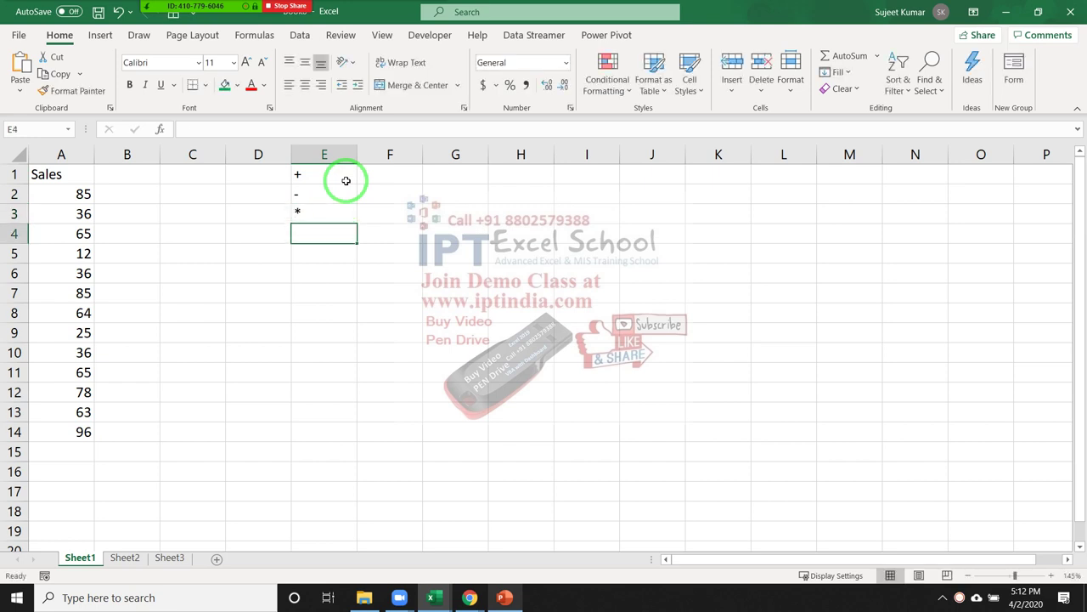
double_click(320, 234)
text(/)
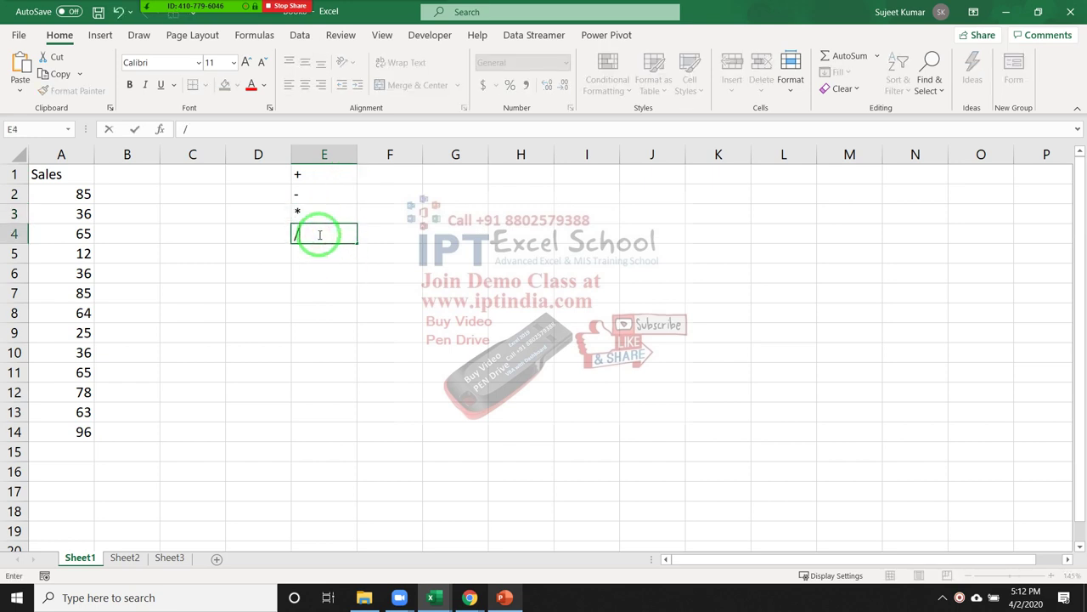
key(Return)
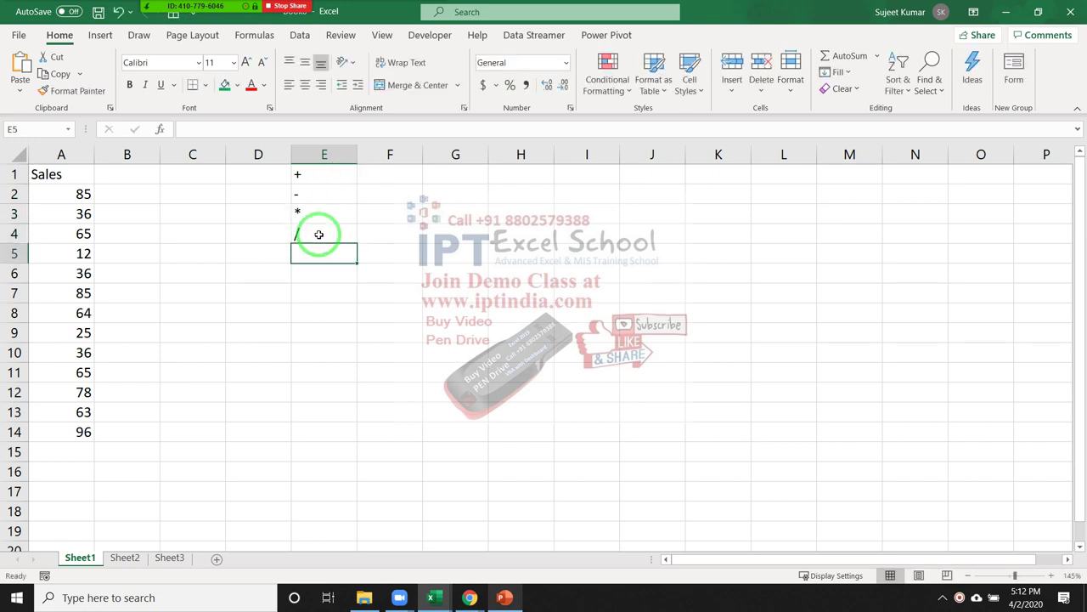
text(^)
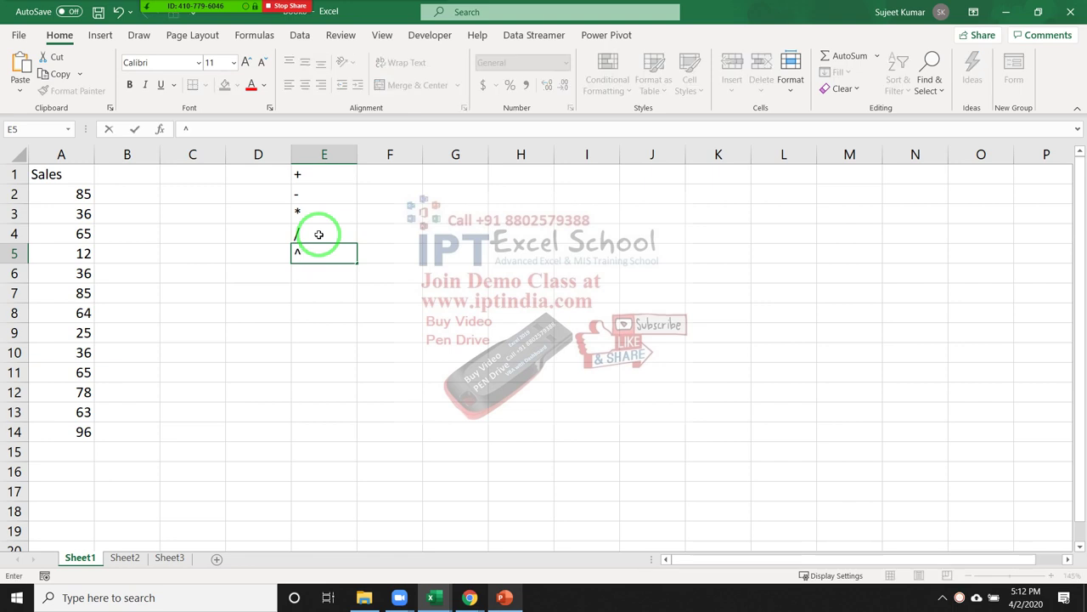
key(Return)
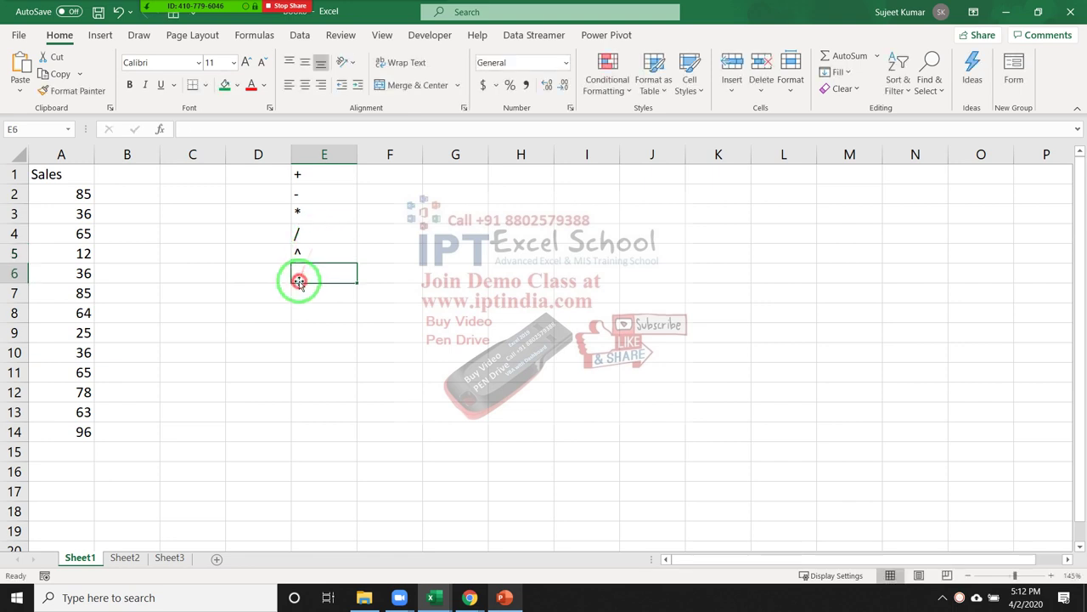
drag(305, 174, 299, 248)
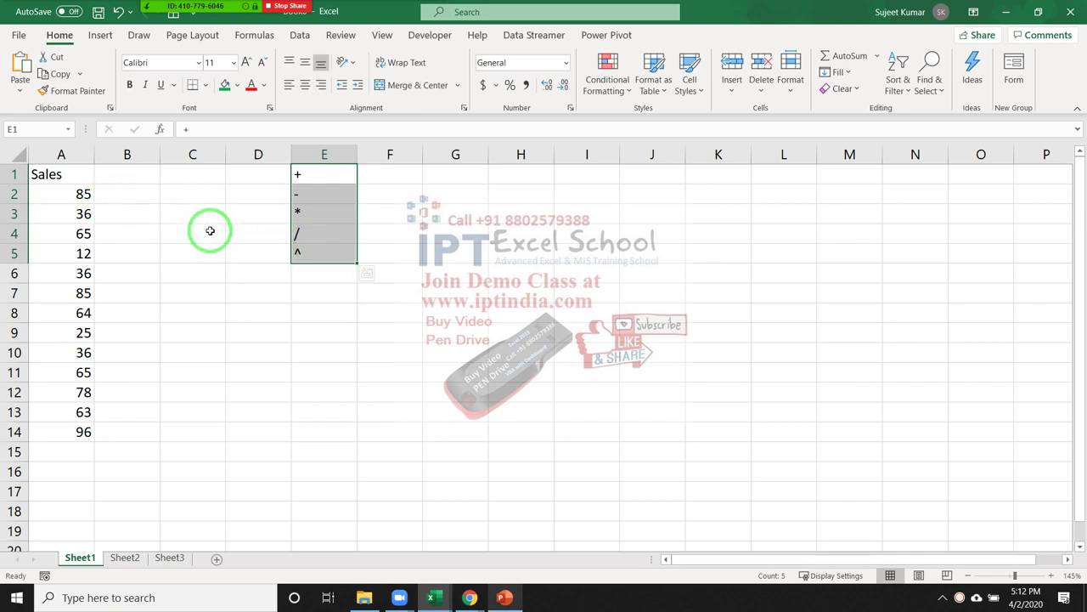
click(393, 333)
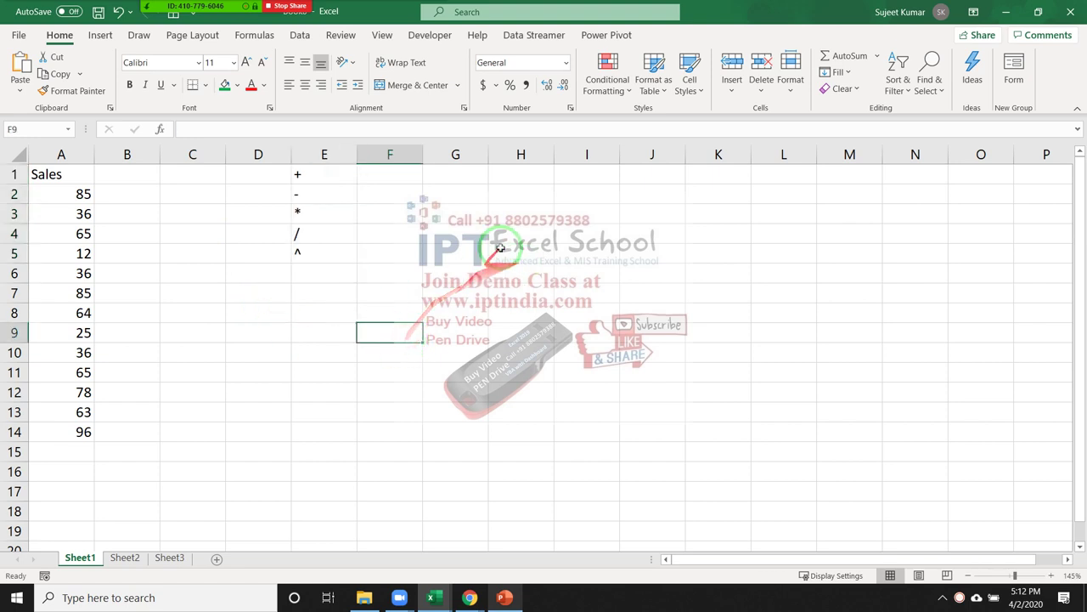
Enter 500 in H3 and 20% in I3
click(507, 220)
text(500)
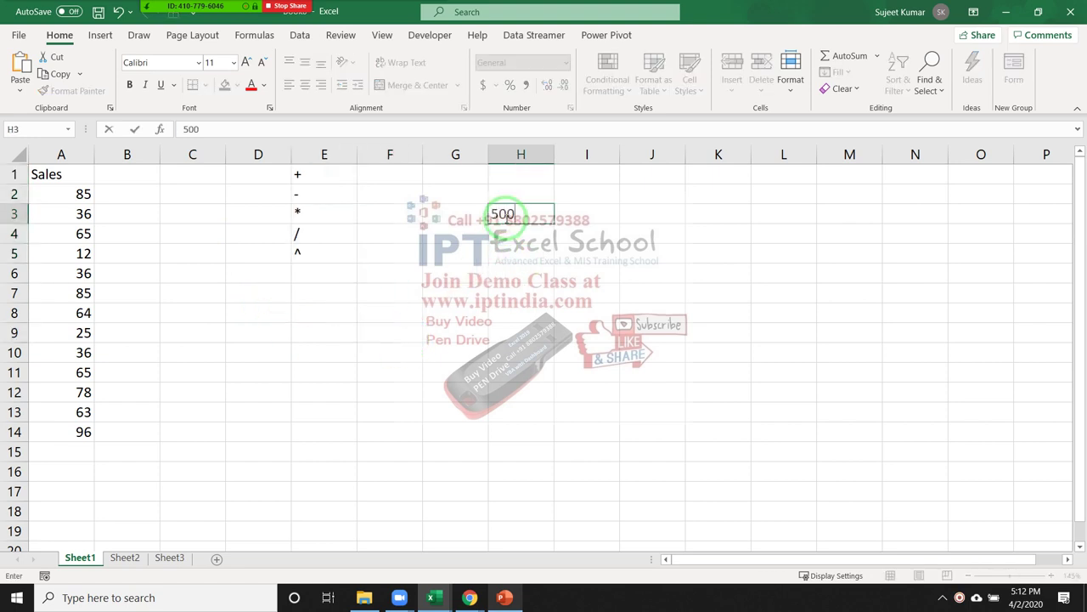
key(BackSpace)
key(BackSpace)
key(Tab)
text(2)
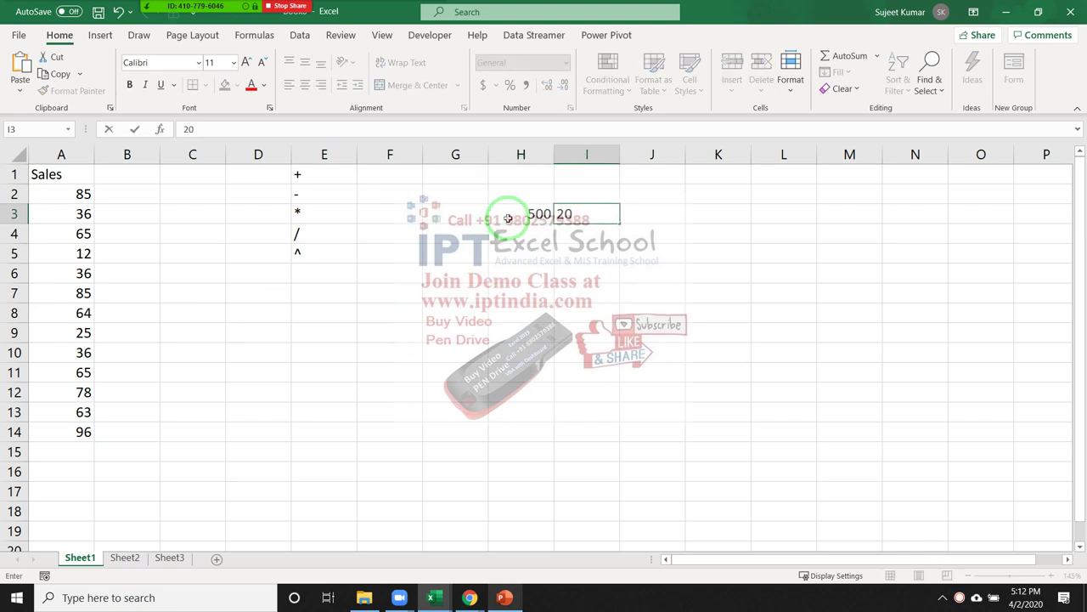
key(Tab)
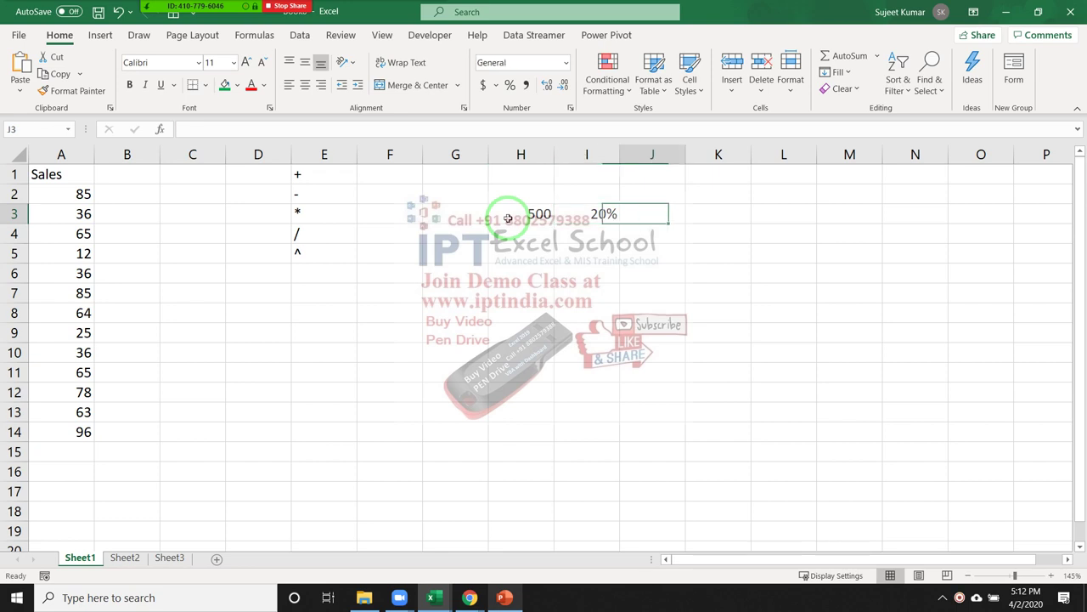
Put =H3*I3 in J3 to get 100, then select the Sales figures A2:A14
text(=)
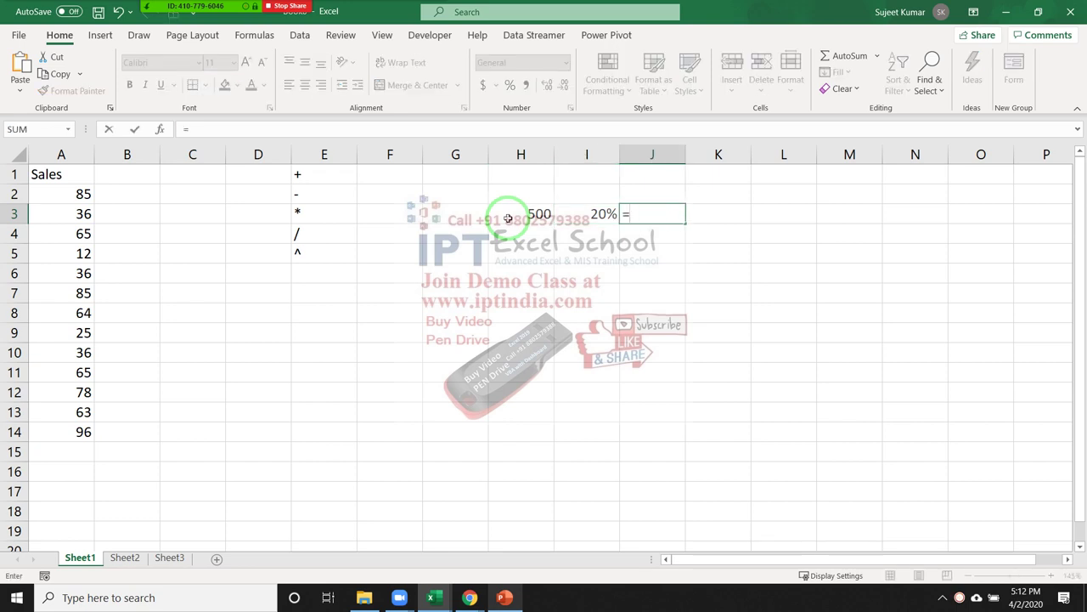
click(509, 221)
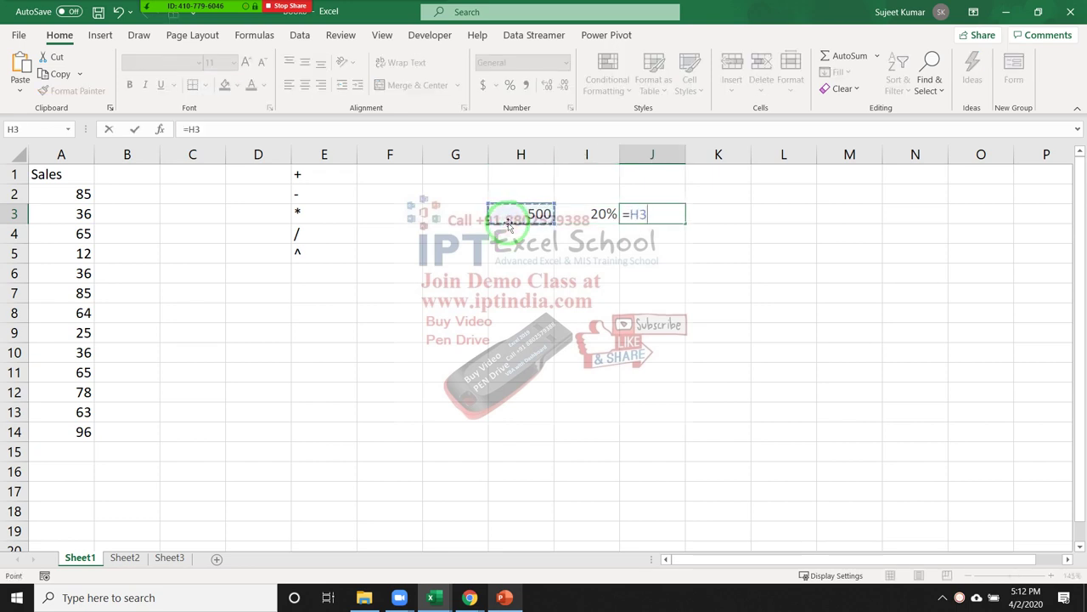
text(*)
click(567, 211)
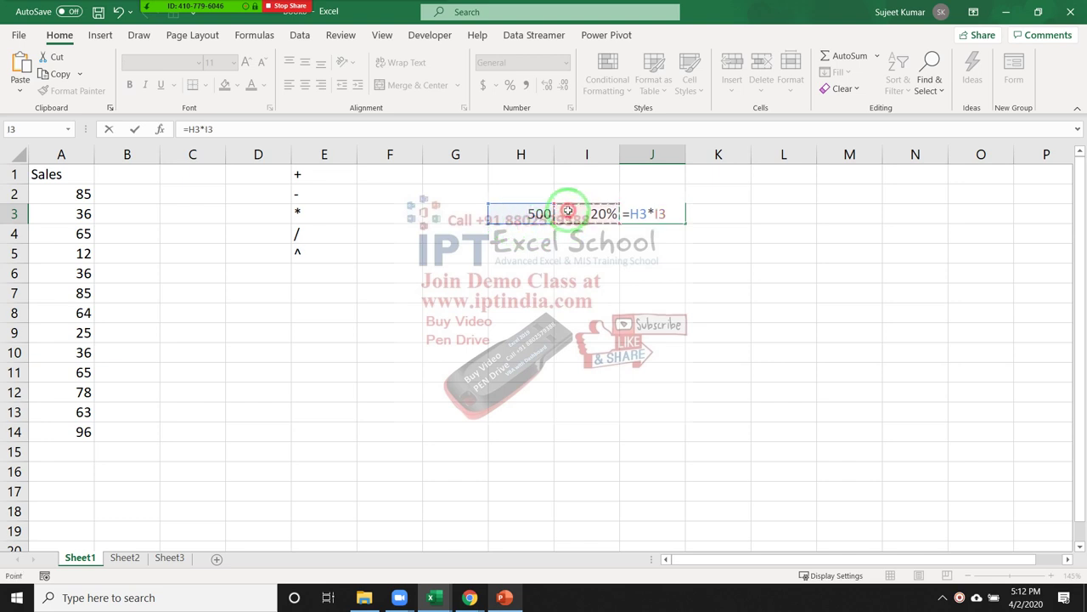
key(Return)
key(Up)
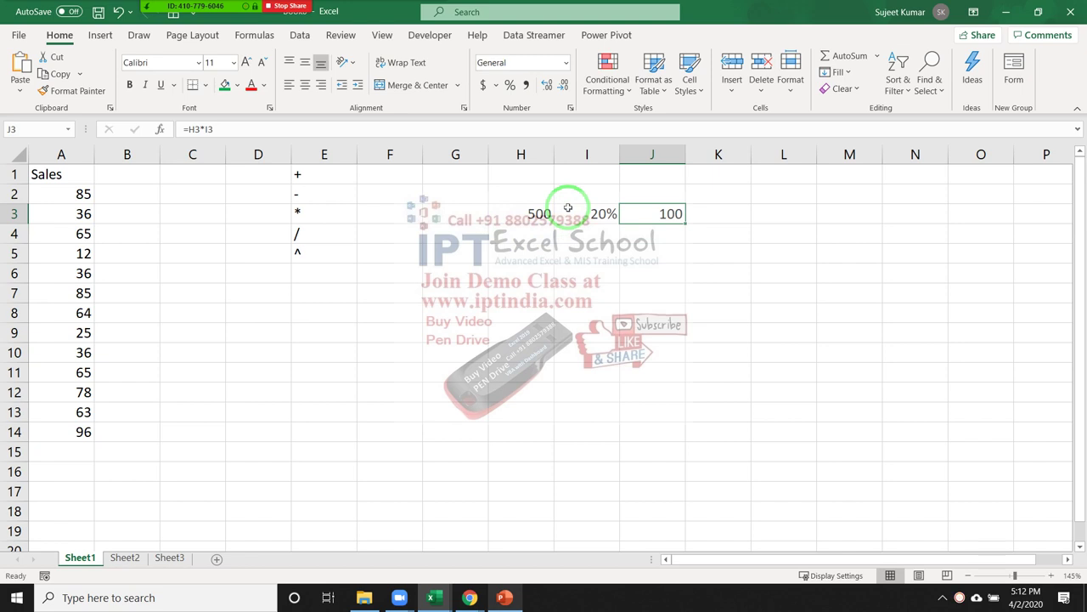
mouse_move(81, 194)
mouse_down()
mouse_move(81, 457)
mouse_move(78, 431)
mouse_up()
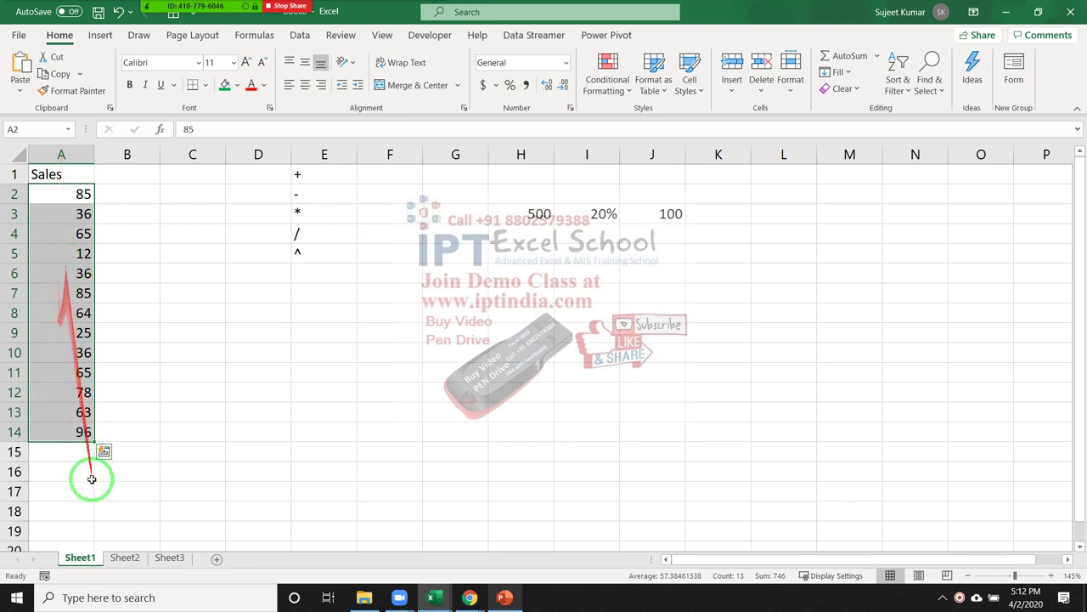
Draft a SUM of A2:A14 in A15, then discard it
click(72, 451)
text(=)
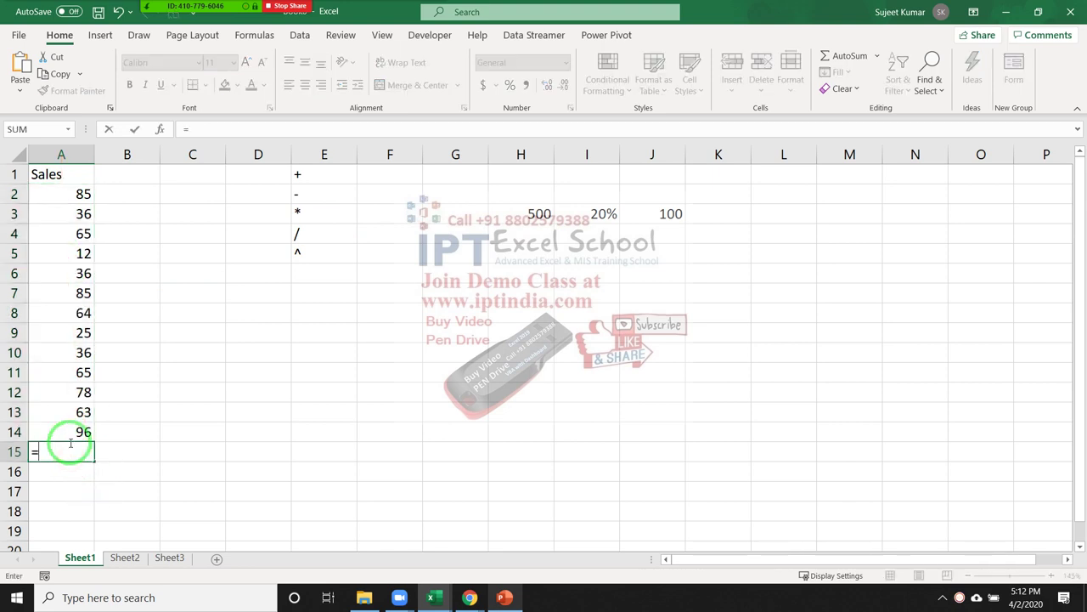
text(sy)
key(BackSpace)
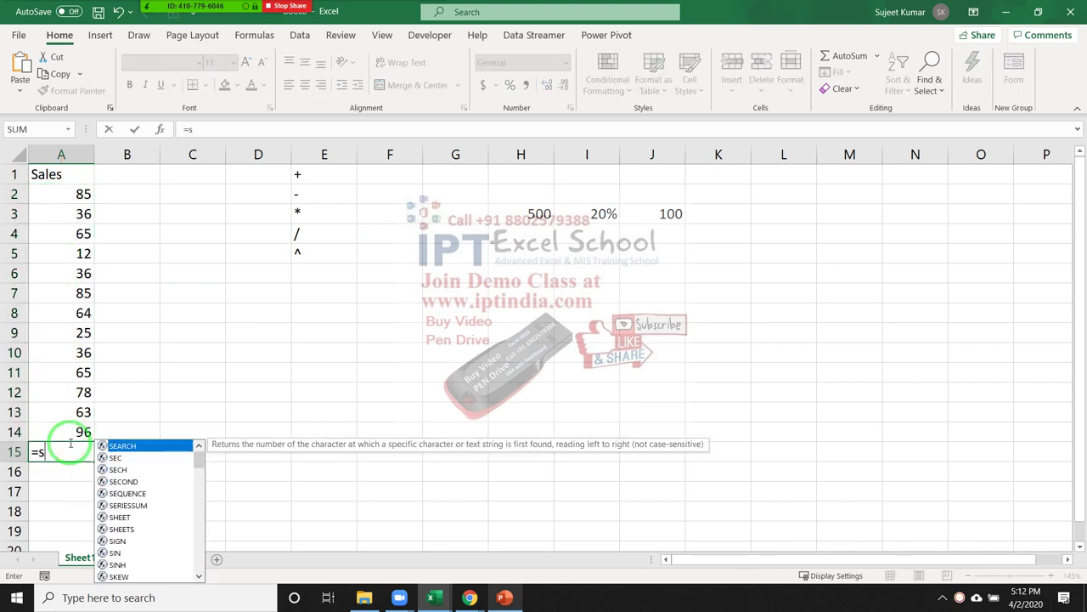
text(um)
key(Tab)
click(71, 440)
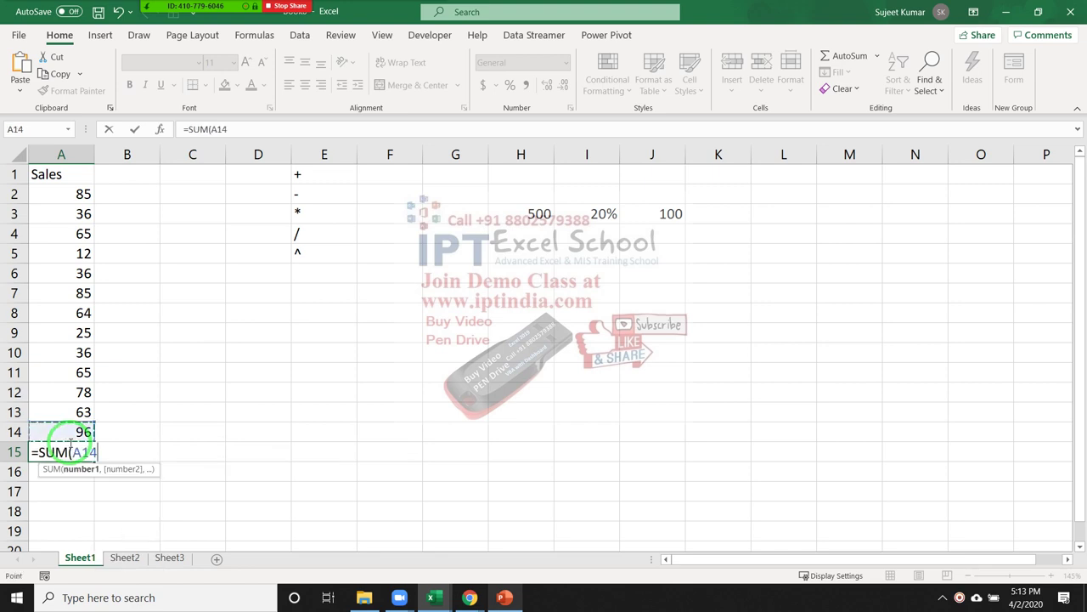
drag(71, 441, 61, 194)
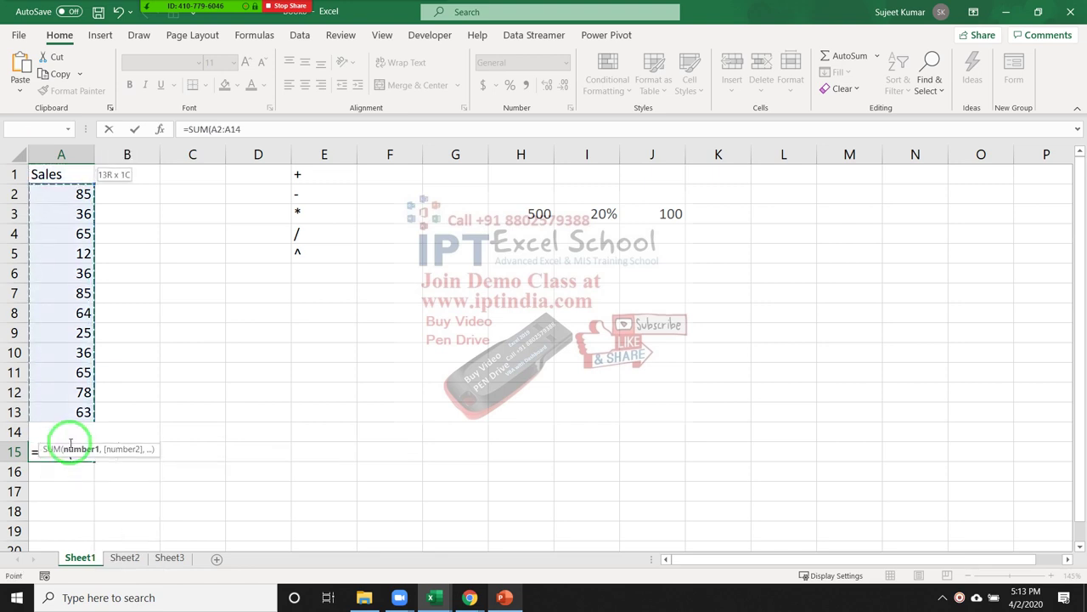
text())
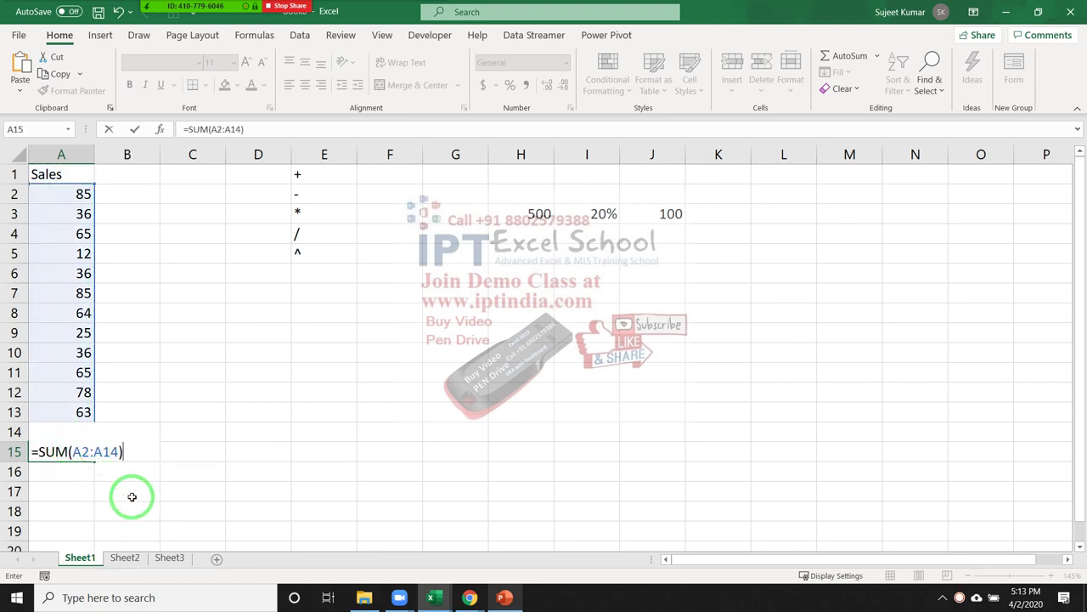
key(Escape)
key(ctrl+z)
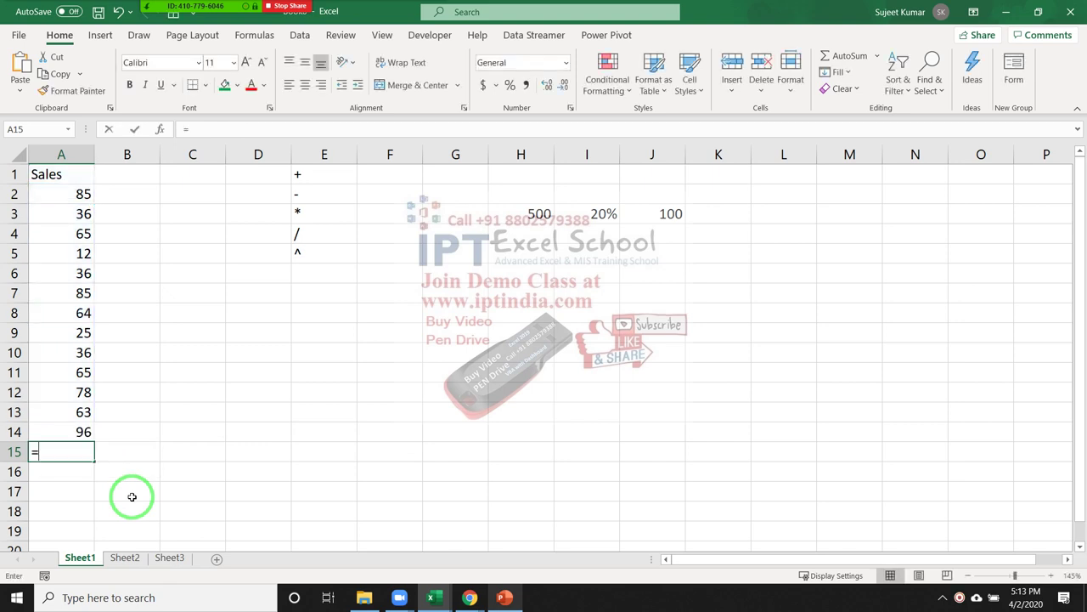
Total the Sales values in A15 with =SUM(A2:A14), giving 746, and review it
text(sum)
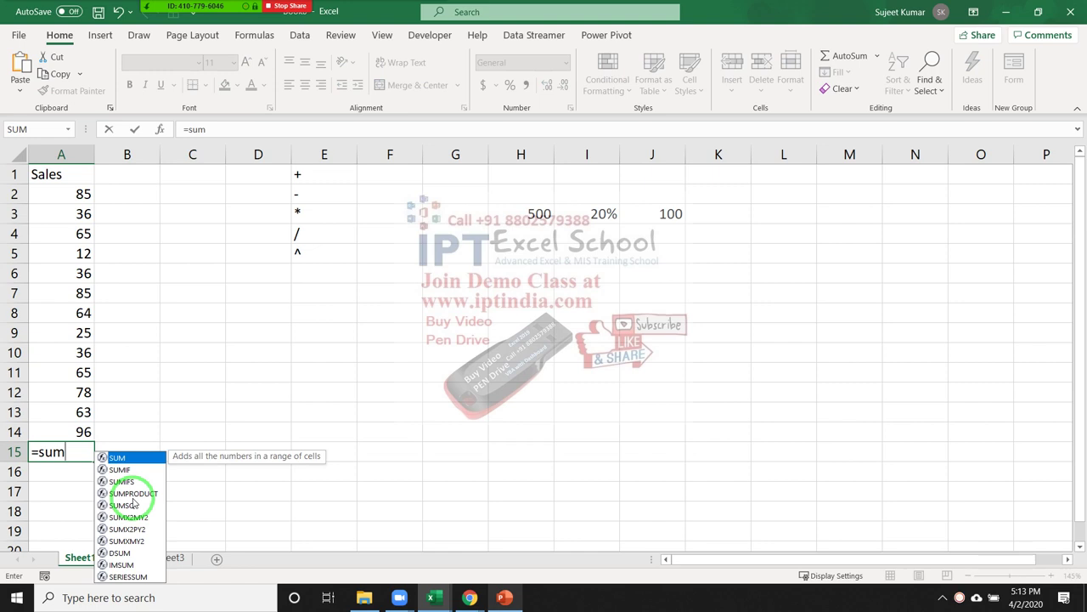
text(()
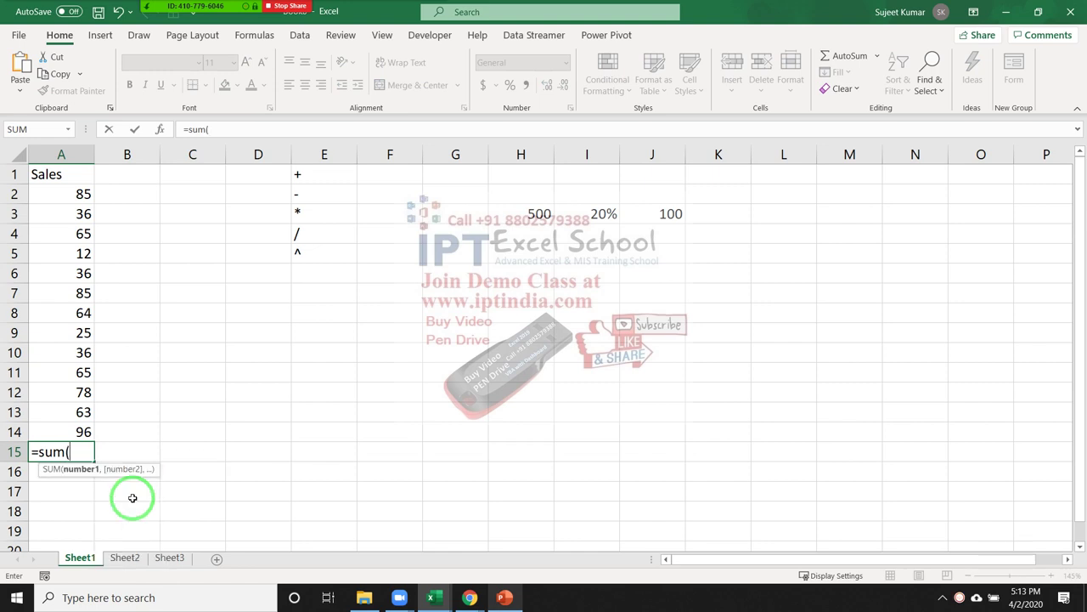
drag(71, 432, 58, 198)
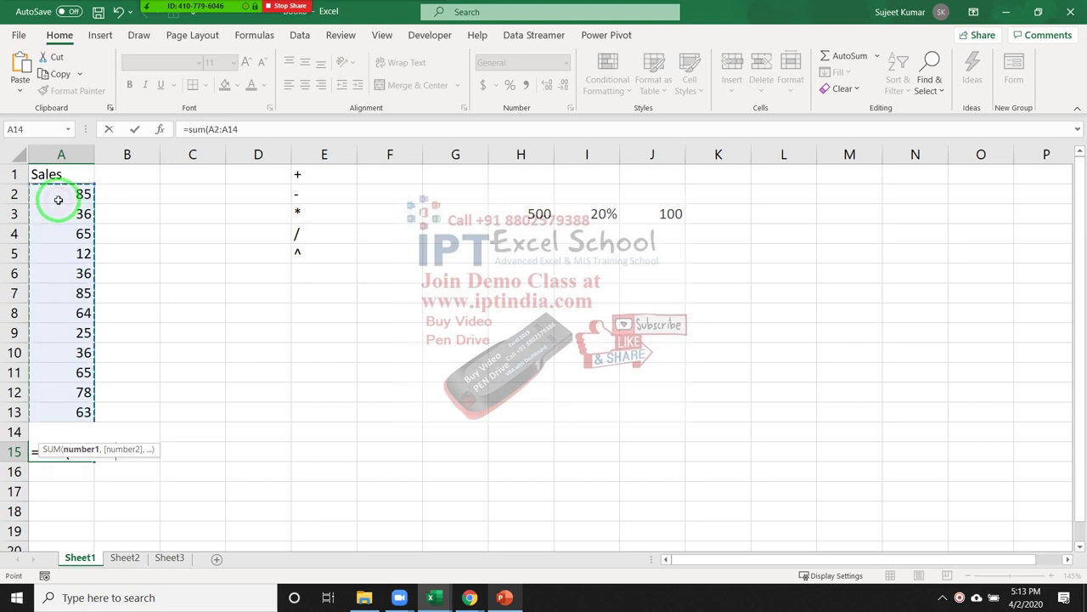
text())
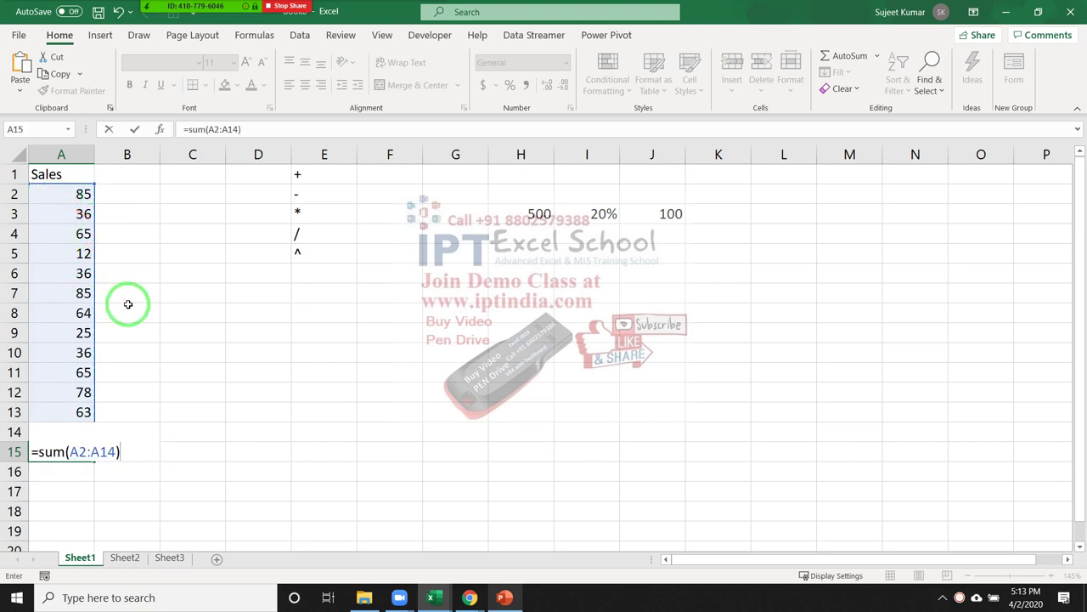
key(Return)
click(77, 455)
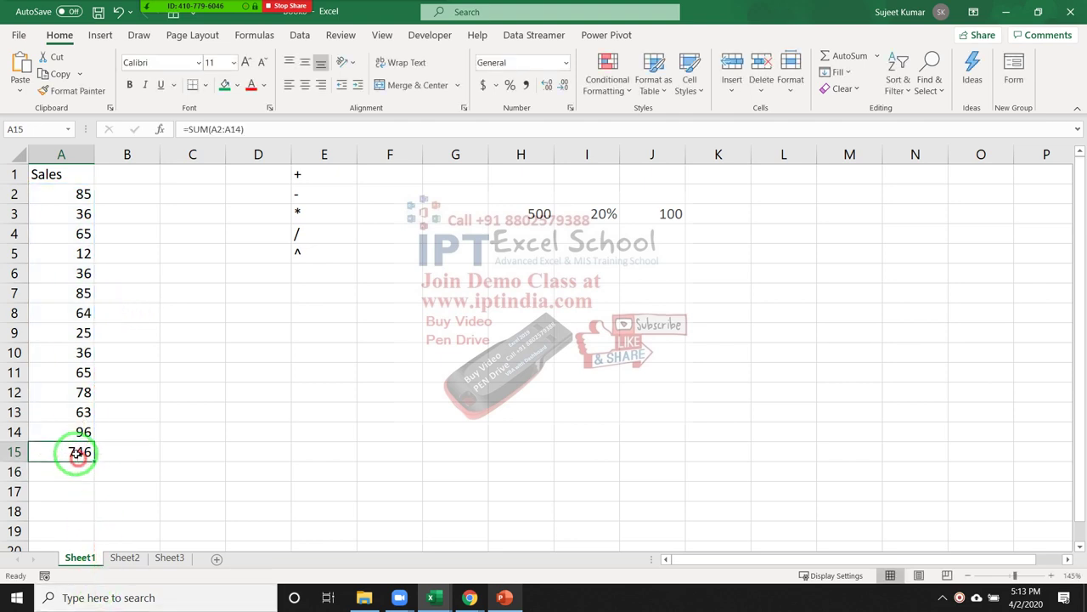
double_click(75, 455)
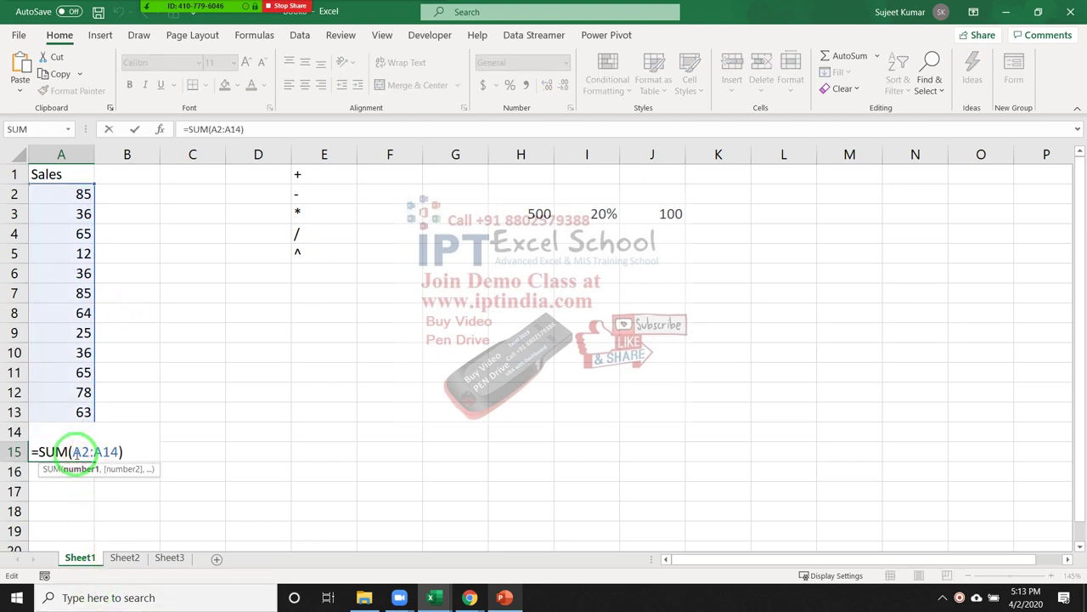
click(71, 453)
key(Escape)
text(96)
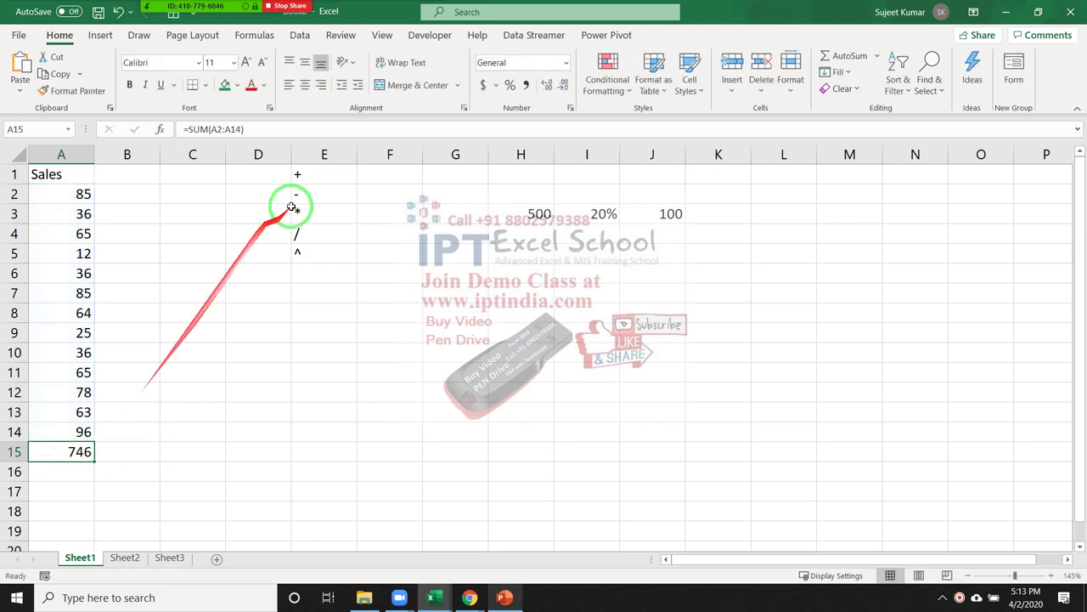
Enter 32 in D10 and 63 in E10, and begin a =sum formula in F10
drag(326, 172, 339, 246)
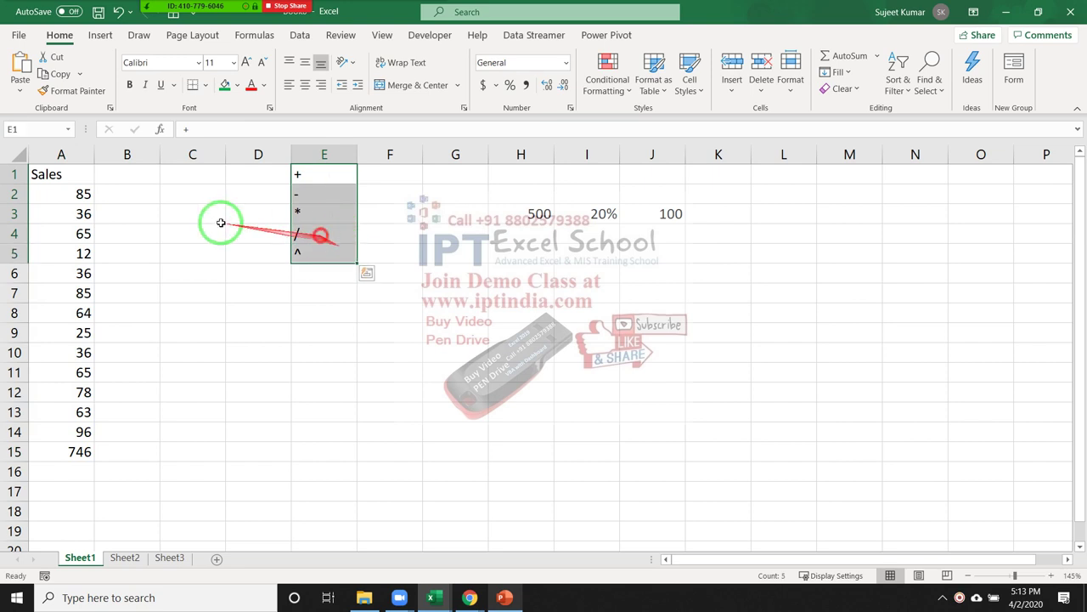
click(284, 350)
text(3)
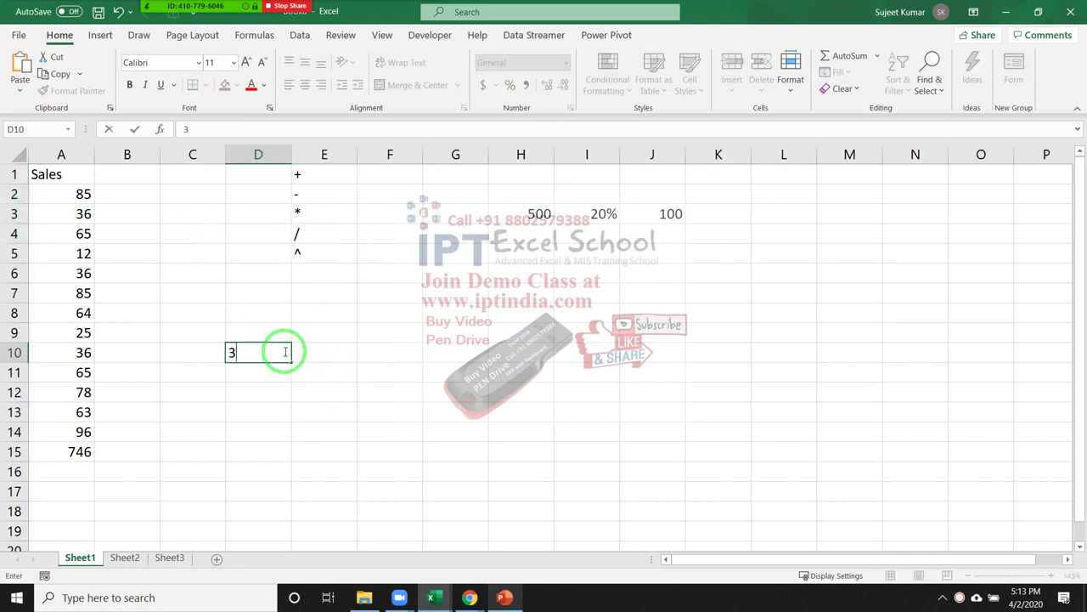
text(0)
key(Tab)
text(3)
key(Tab)
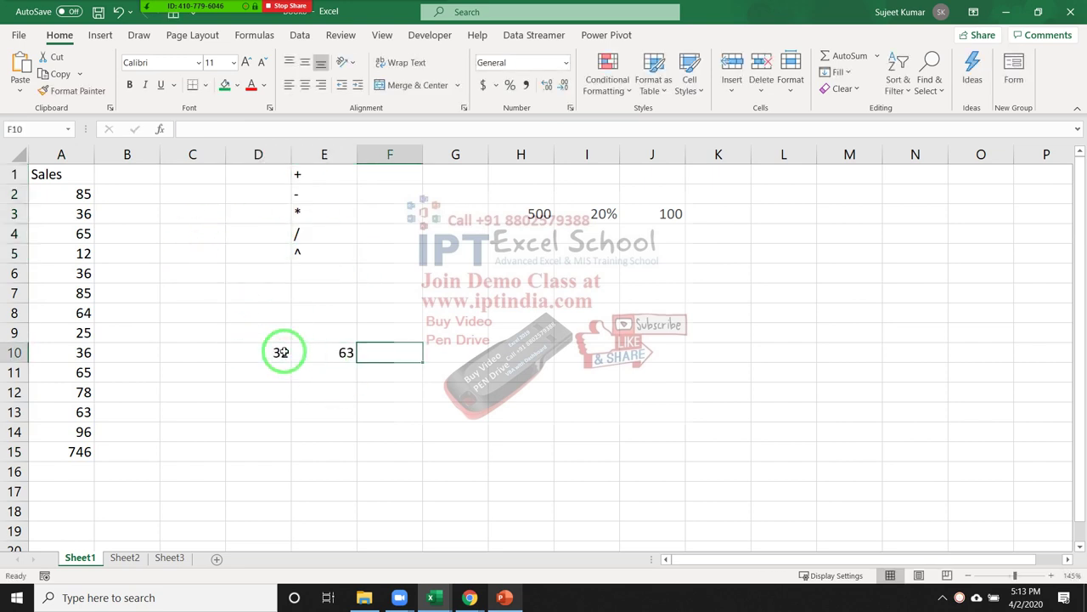
text(=su)
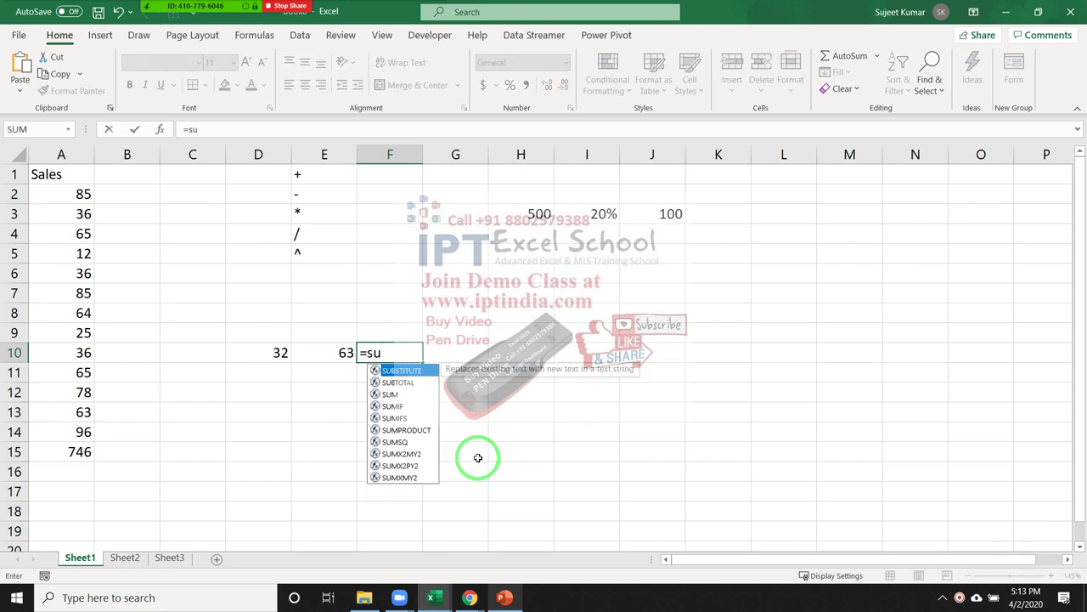
text(m)
Finish =SUM(D10:E10) in F10 to get 95
key(Tab)
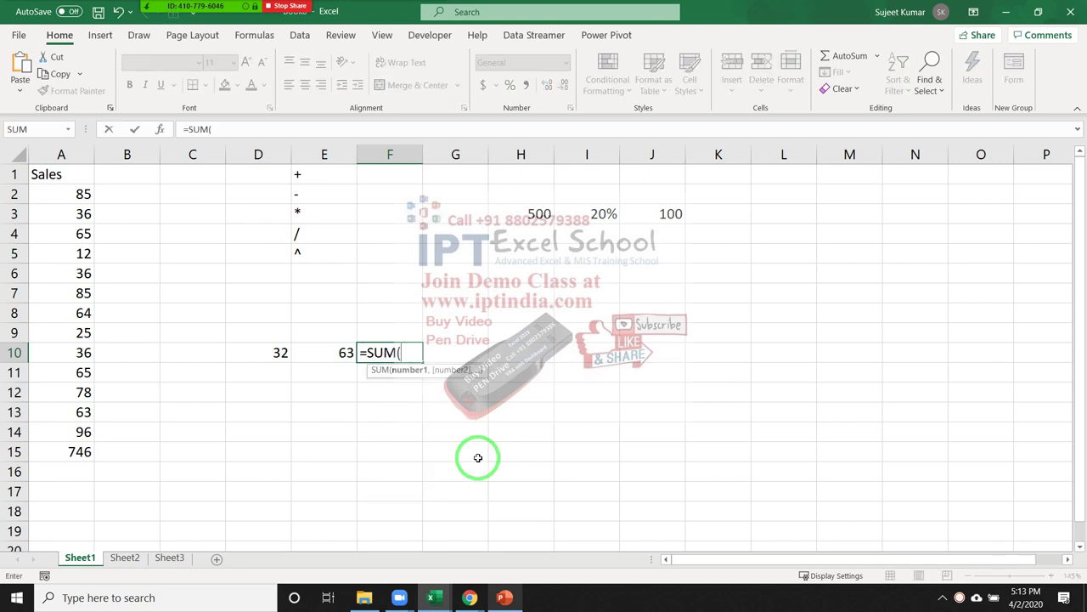
click(255, 357)
drag(281, 351, 322, 351)
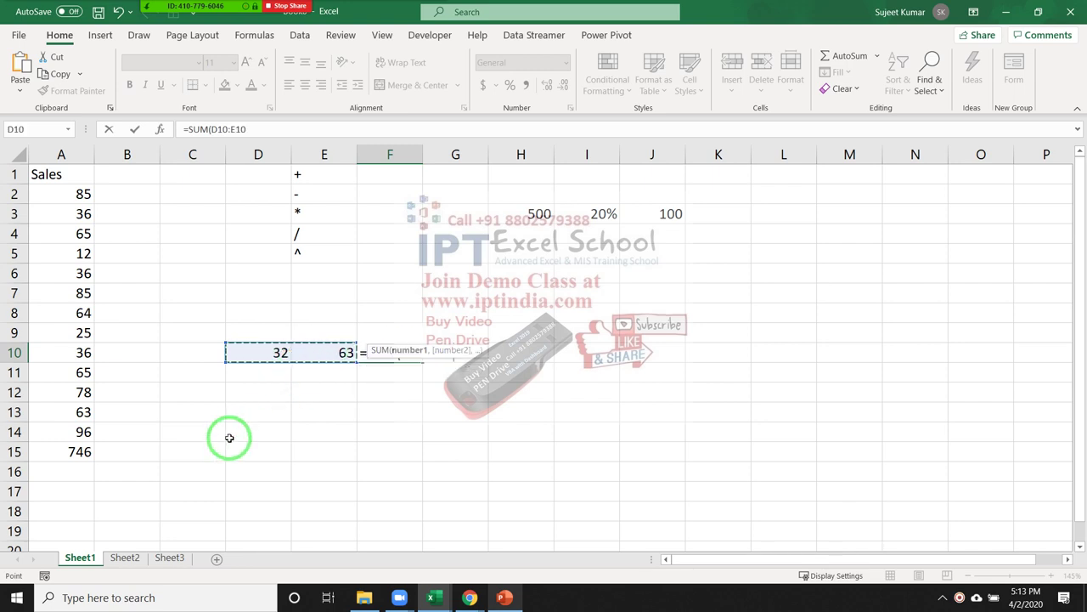
text())
key(Return)
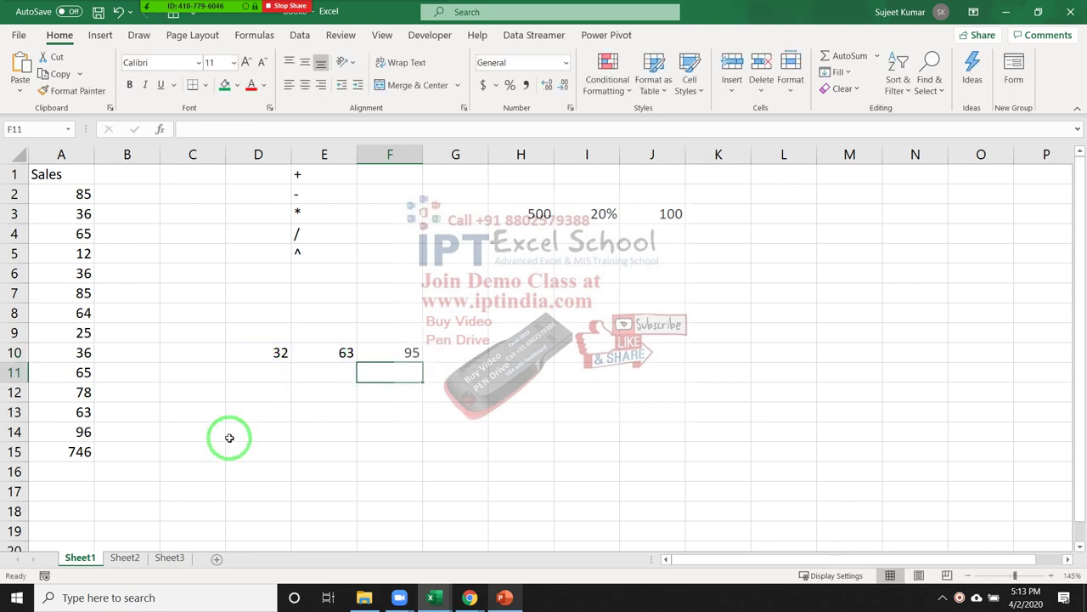
Add D10 and E10 in F11 with =D10+E10, also giving 95
text(=)
click(244, 354)
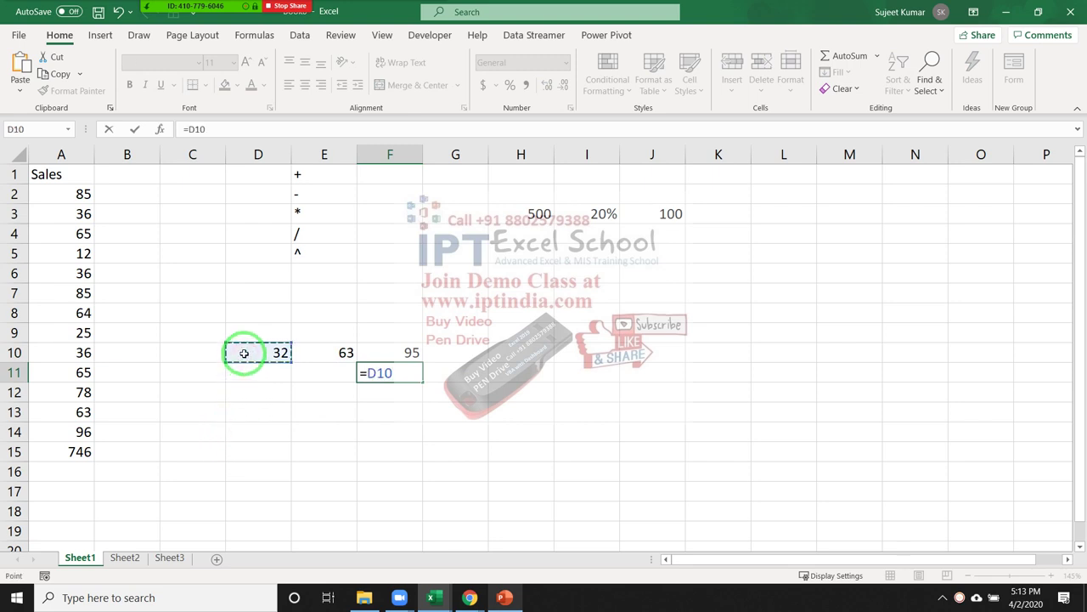
text(+)
click(321, 353)
key(Return)
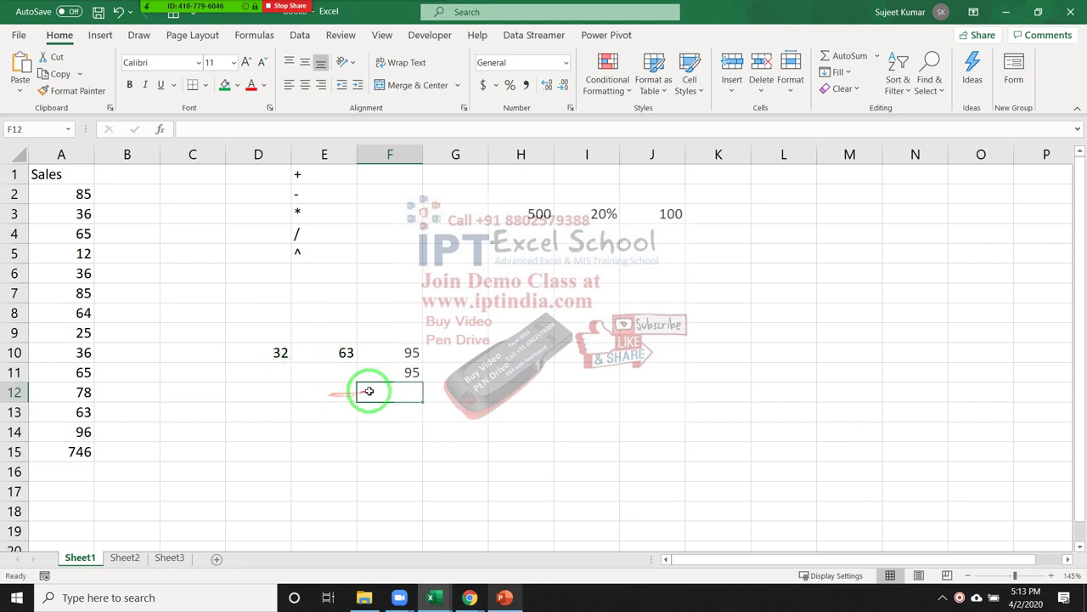
mouse_move(230, 12)
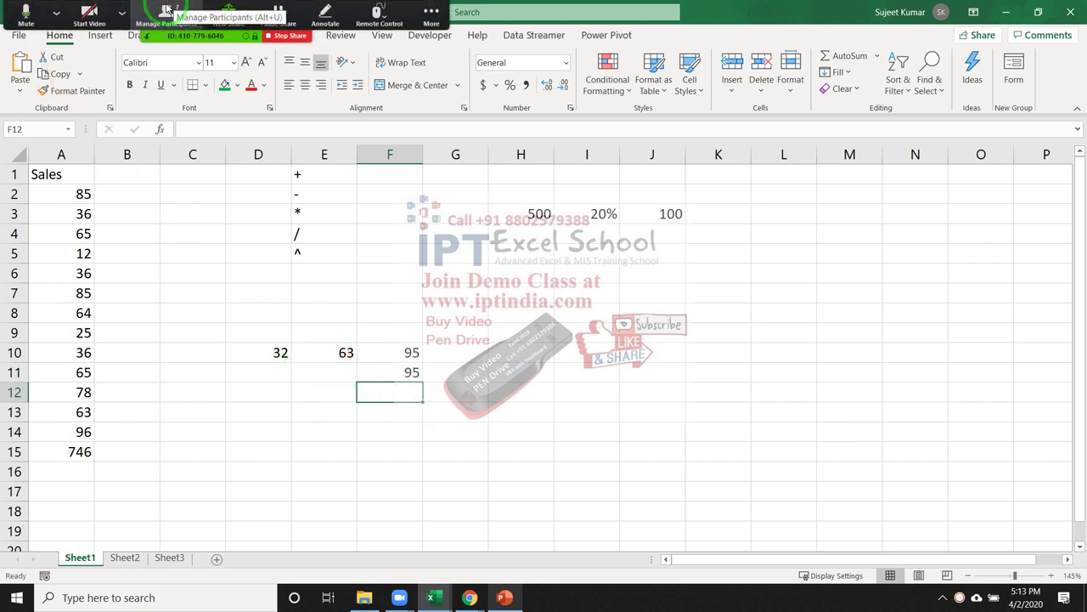
Check the meeting camera and audio options and the screen recorder controls
click(121, 12)
click(51, 33)
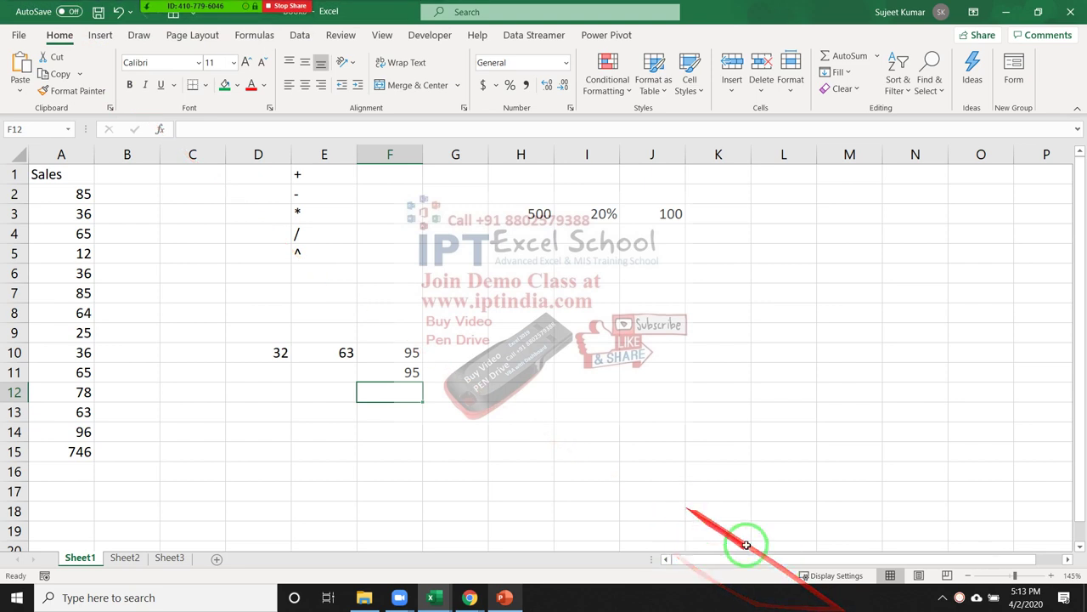
click(943, 598)
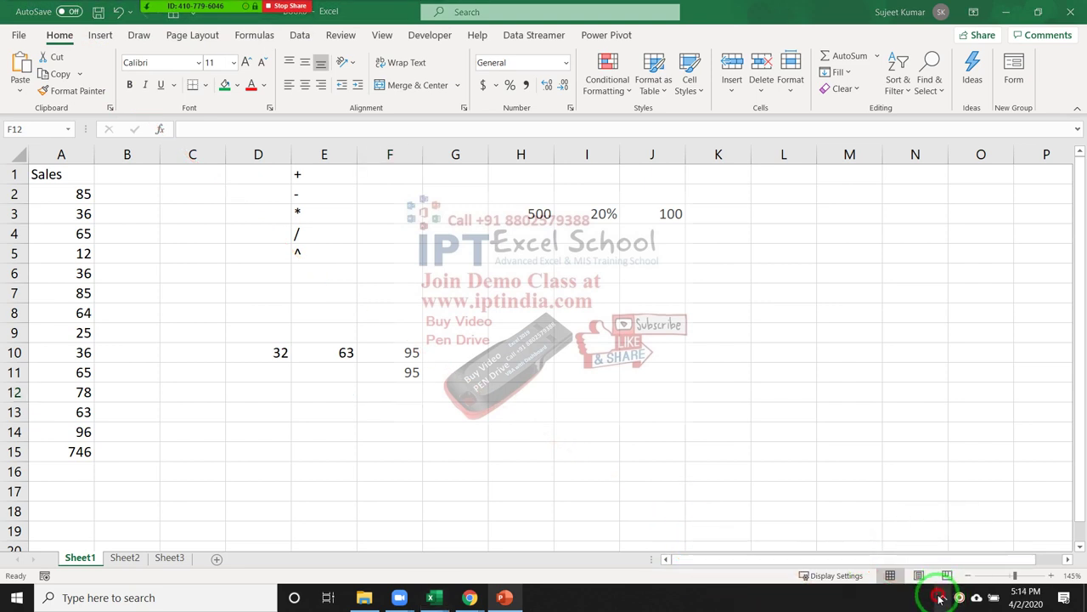
click(958, 598)
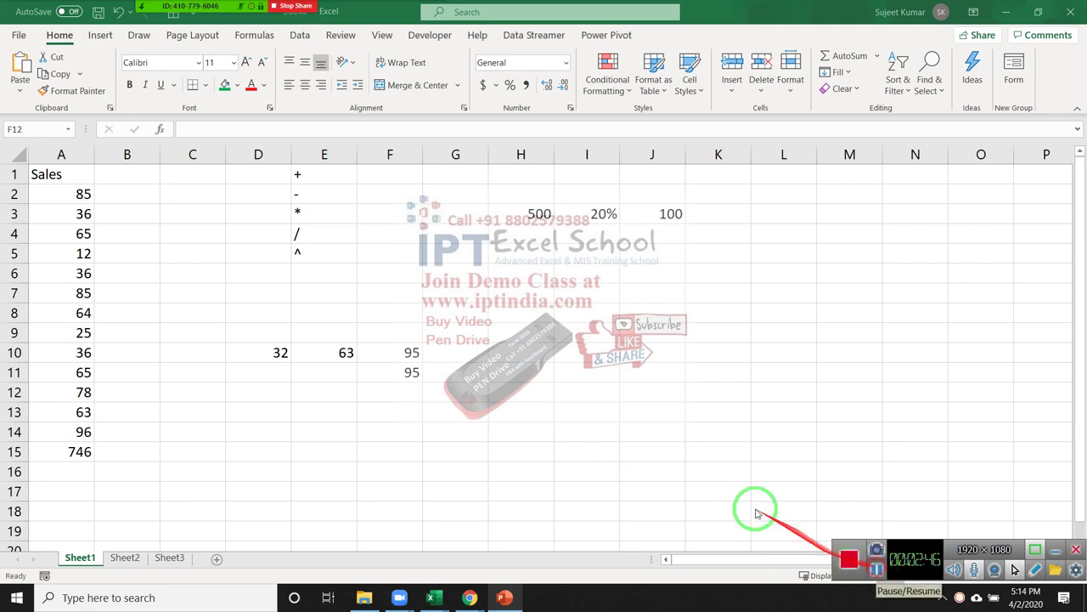
mouse_move(195, 6)
click(56, 5)
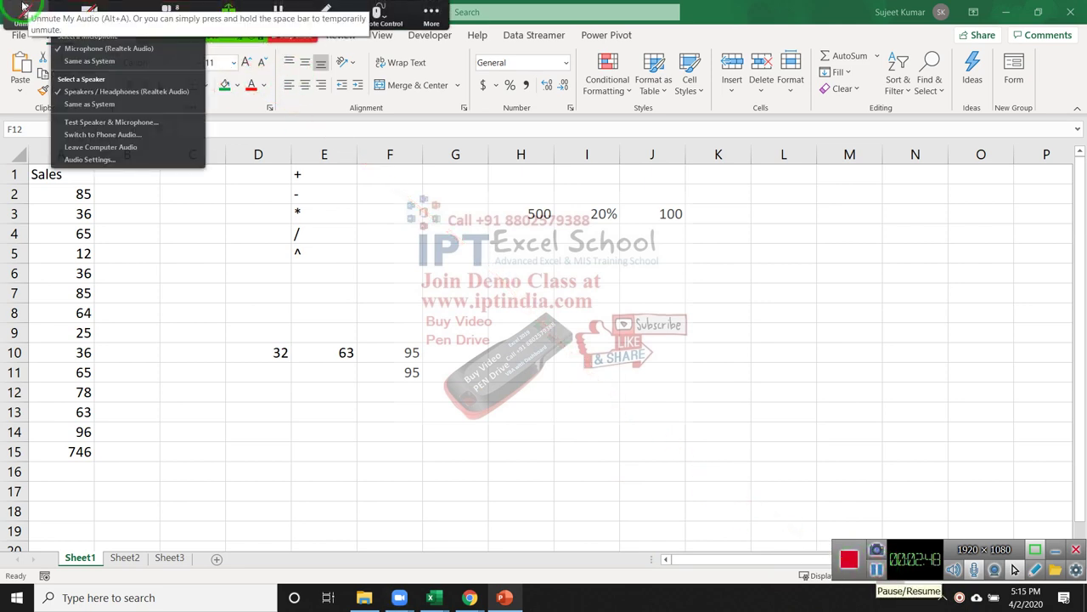
click(49, 182)
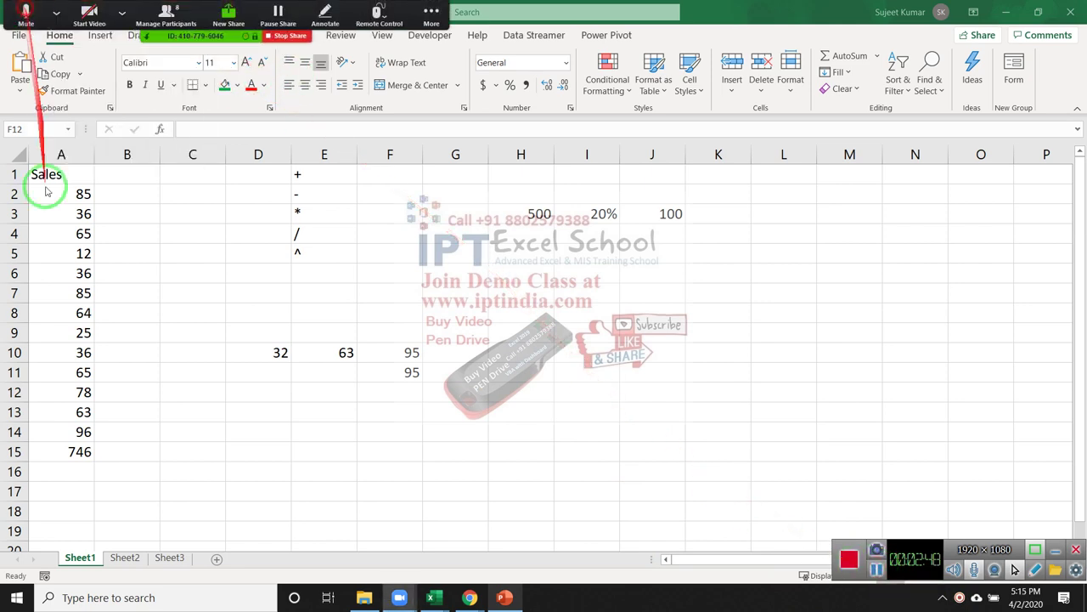
Review the A15 total and F11 addition formulas without changing them
double_click(72, 452)
drag(73, 431, 96, 174)
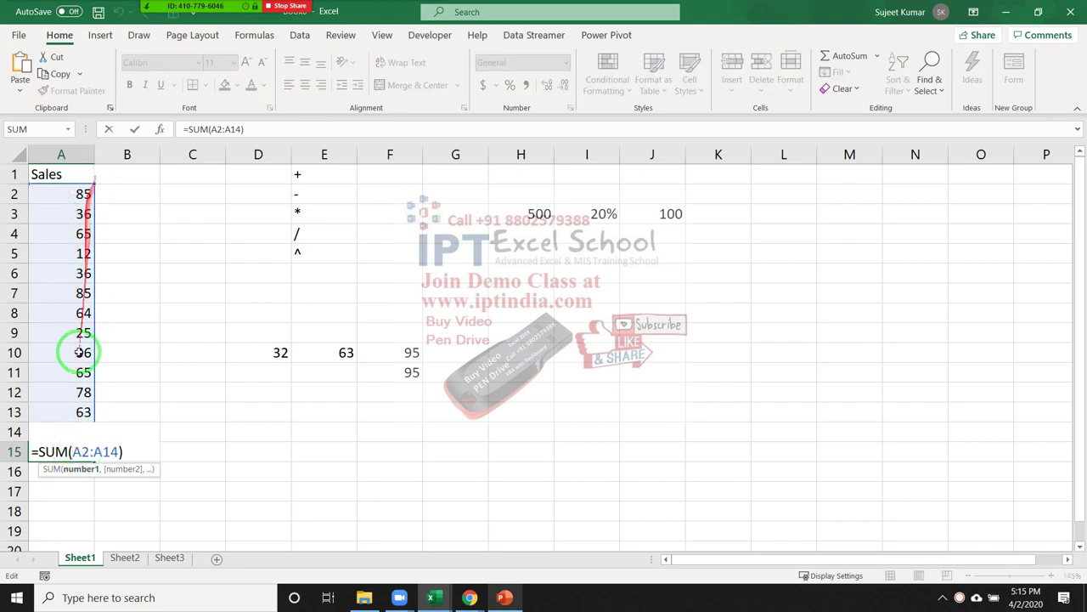
key(ctrl+Return)
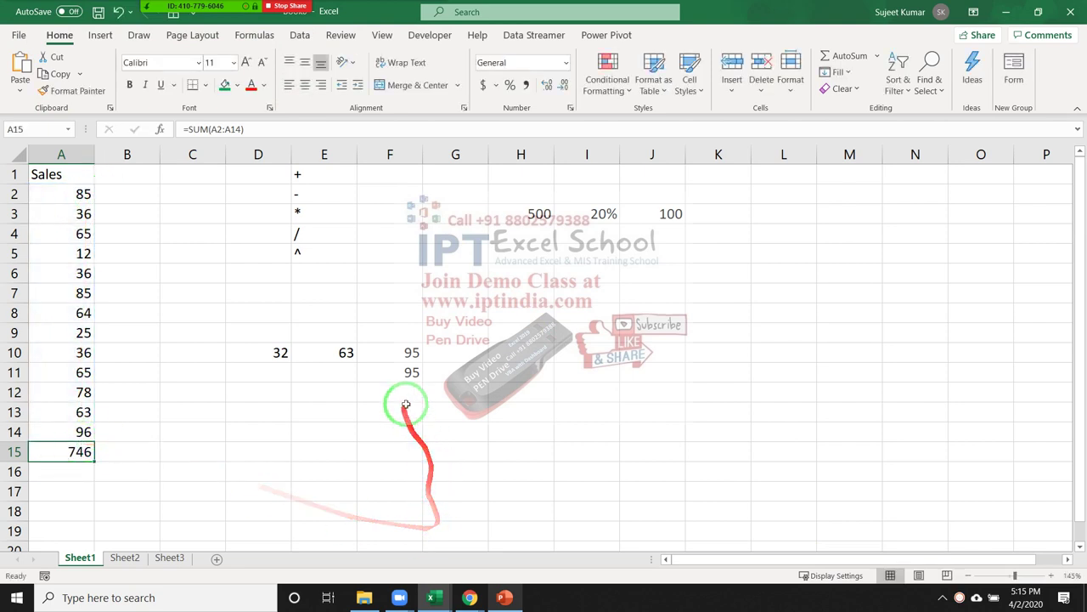
double_click(390, 372)
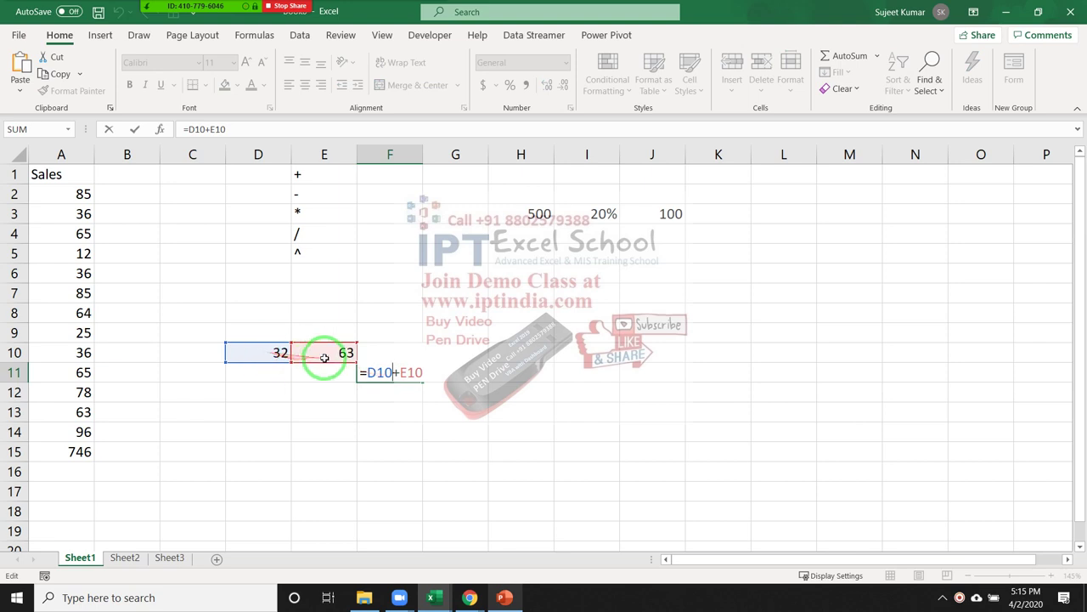
key(Return)
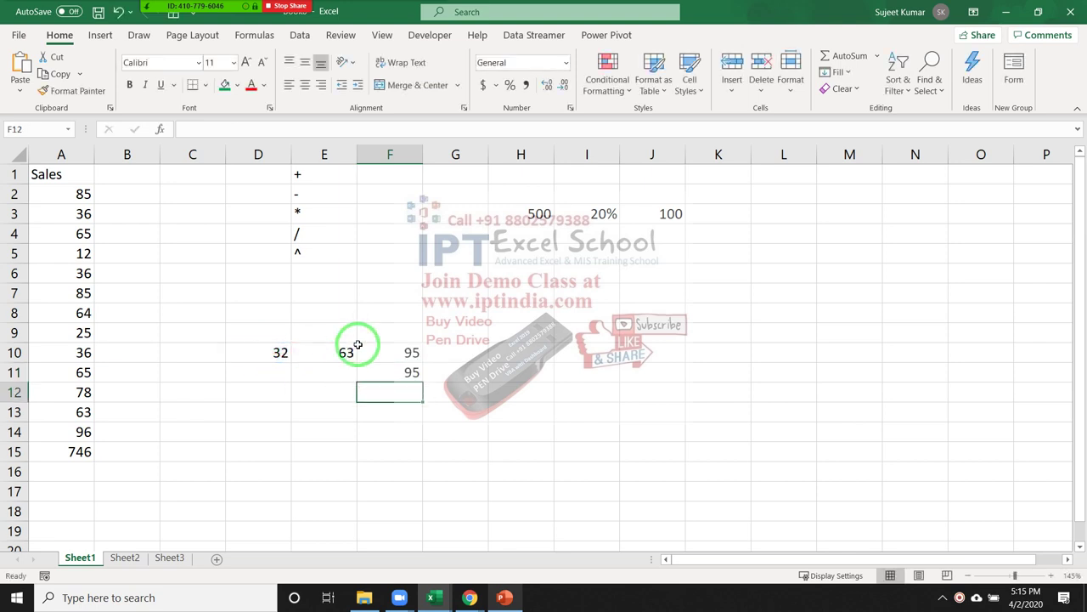
Confirm the =SUM(D10:E10) formula in F10, showing 95
click(360, 348)
double_click(378, 348)
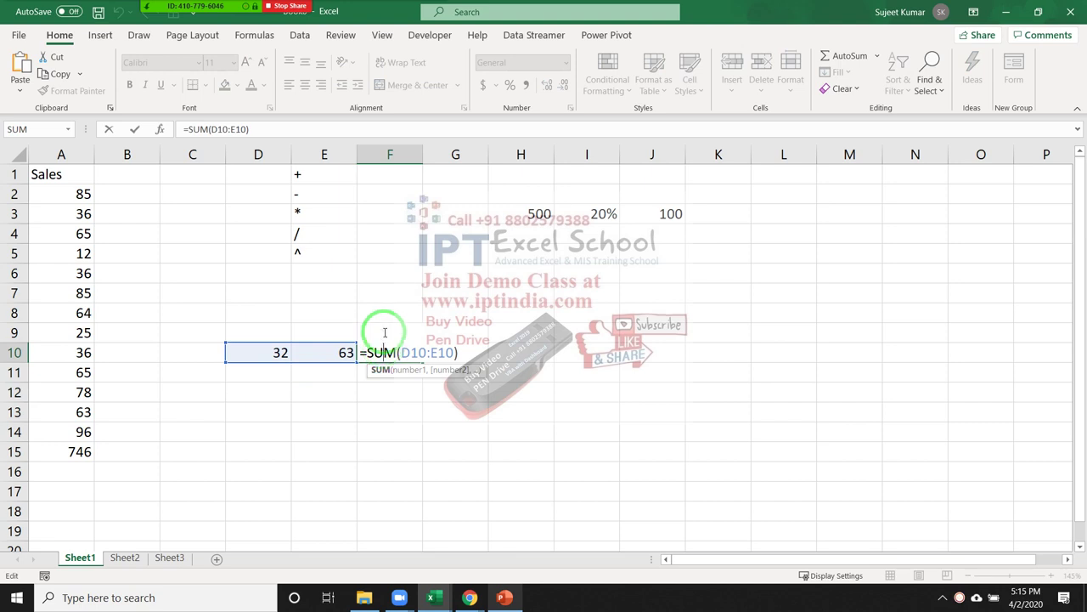
drag(360, 350, 474, 350)
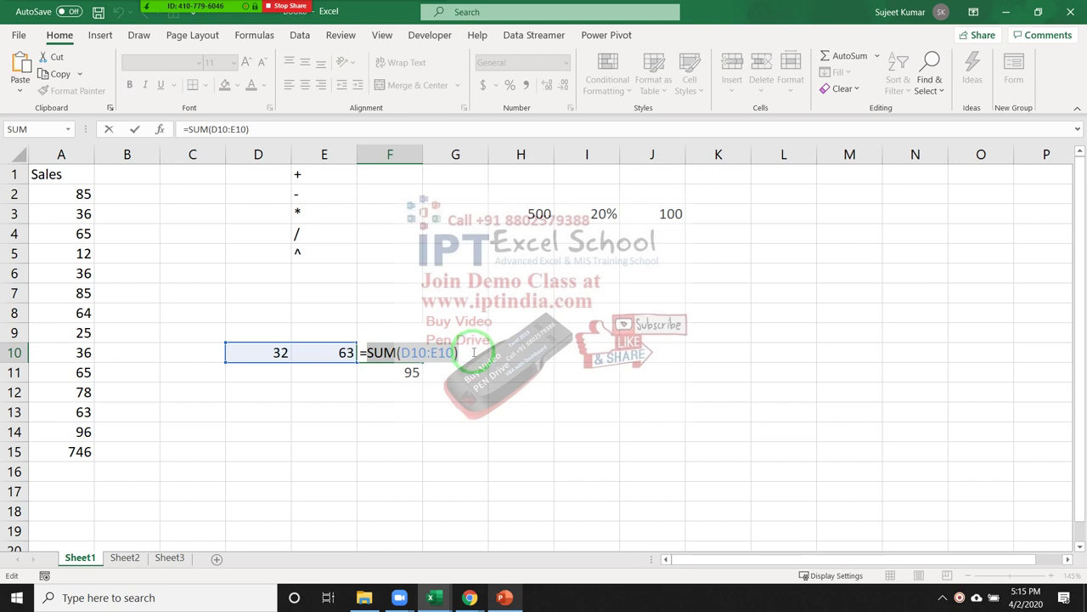
key(ctrl+Return)
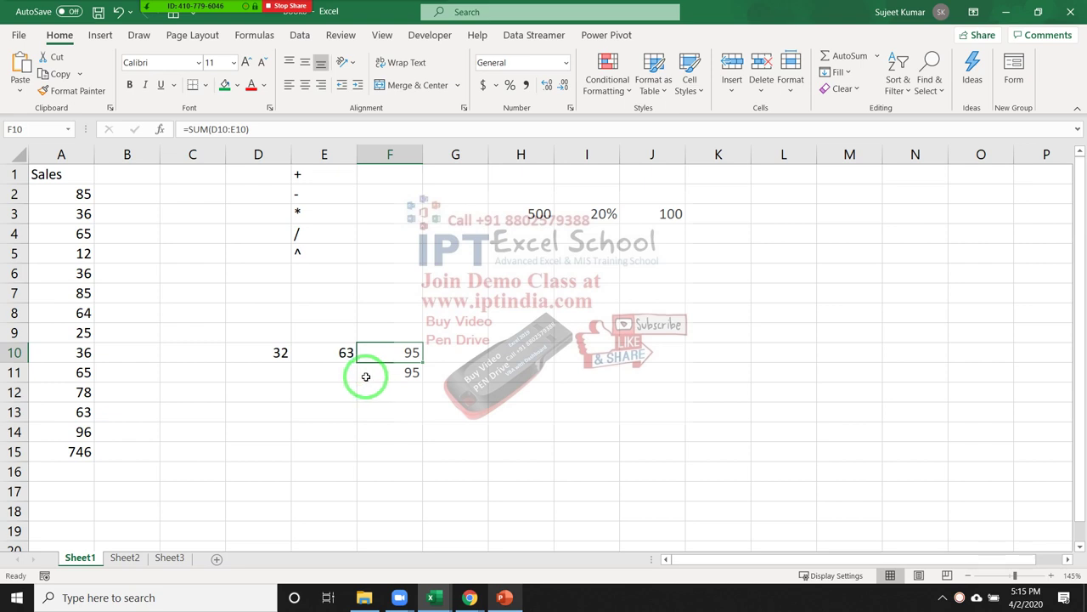
Clear the 32, 63 and 95 values from D7:F11
drag(250, 289, 406, 373)
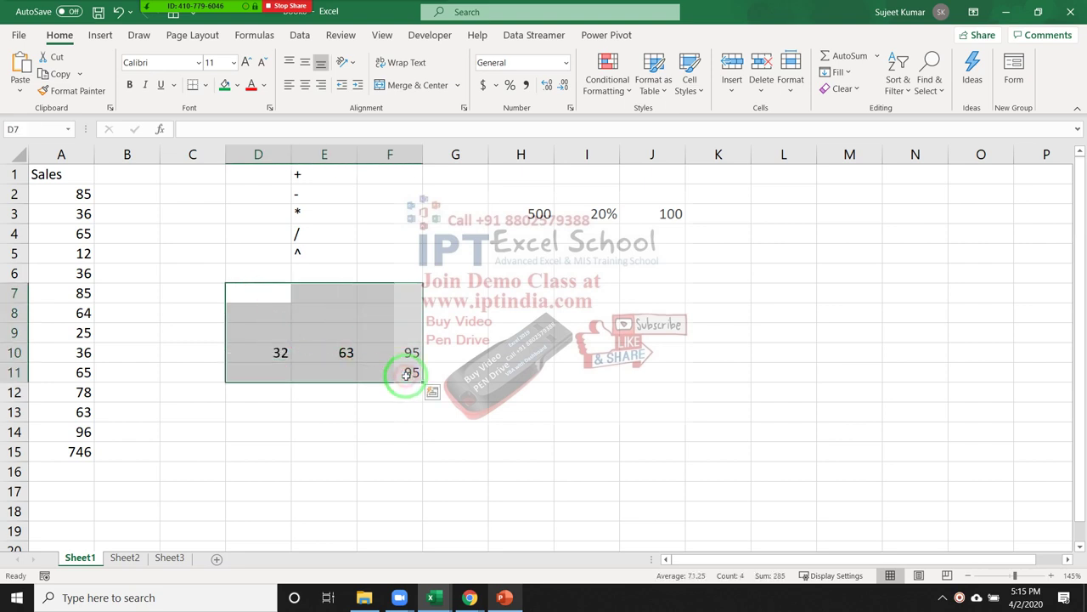
key(Delete)
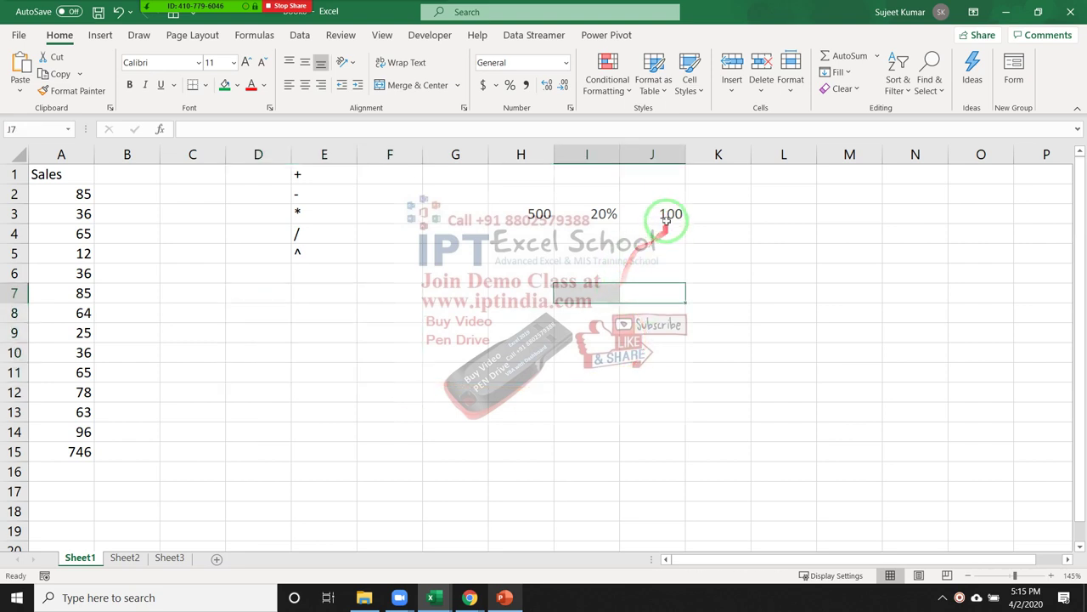
click(670, 213)
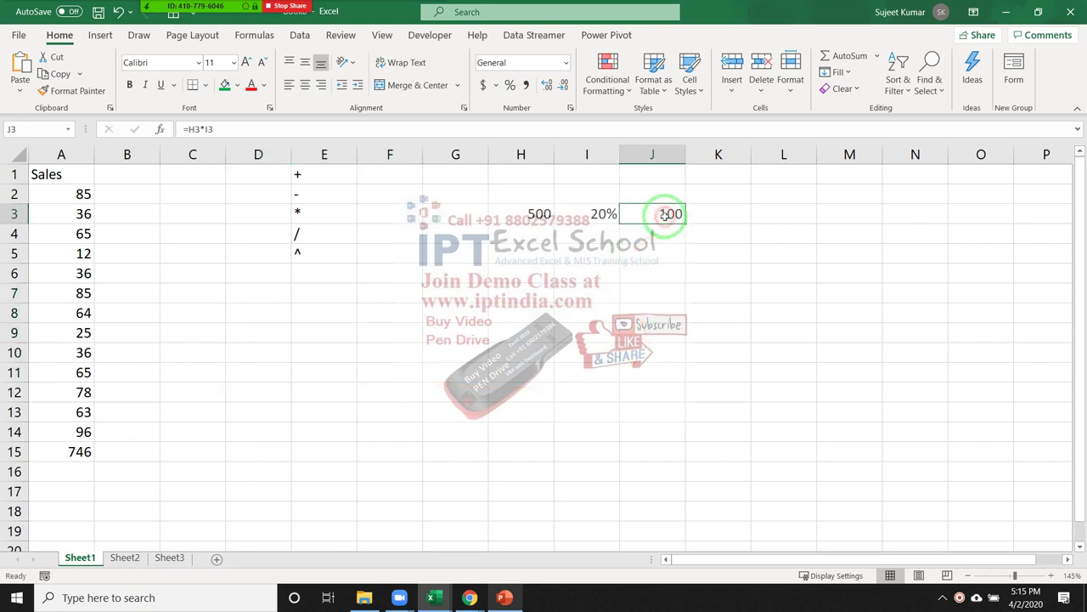
Enter 500 in H4, 100 in I4, and =I4/H4 in J4
click(520, 234)
text(500)
key(Tab)
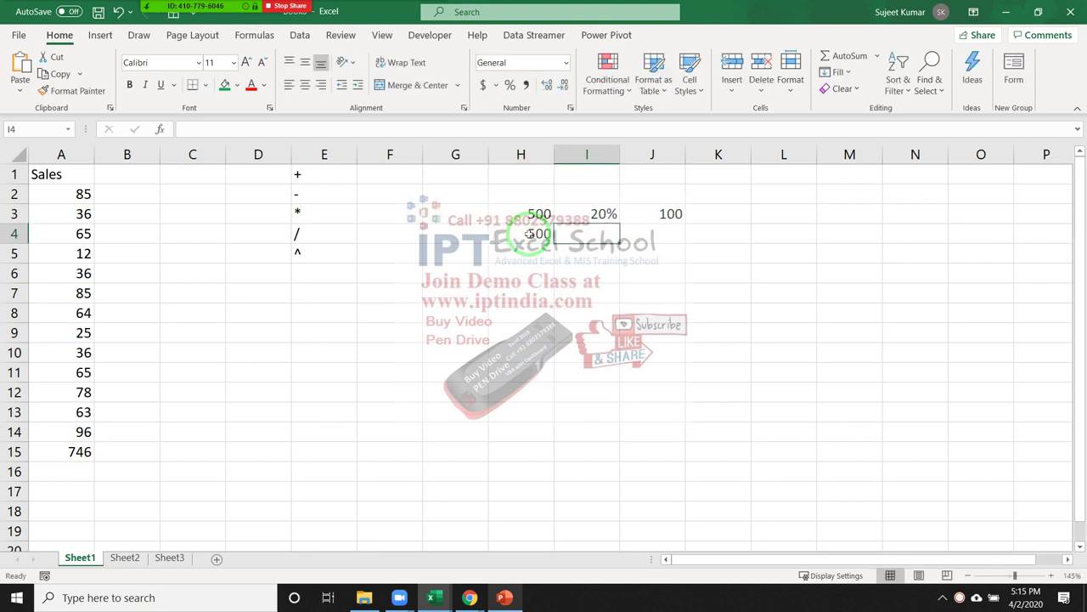
text(100)
key(Tab)
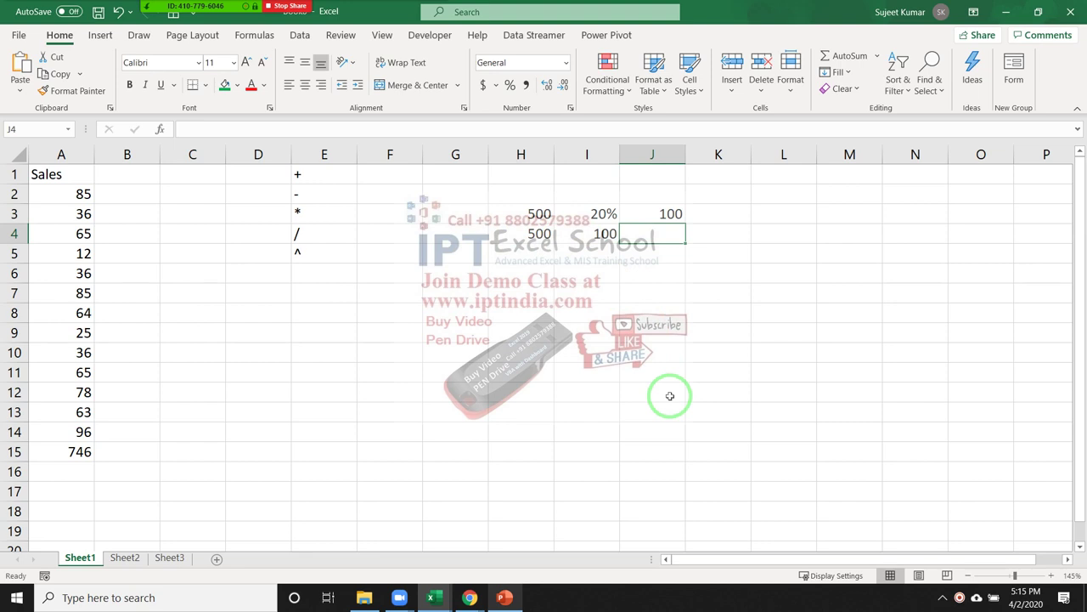
text(=)
click(594, 234)
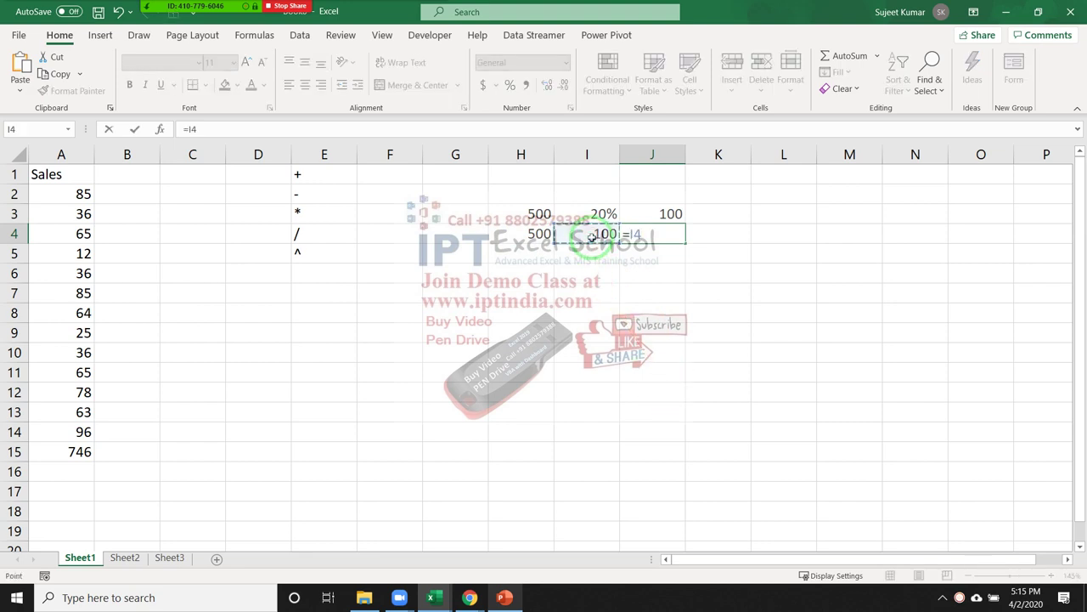
text(/)
click(524, 232)
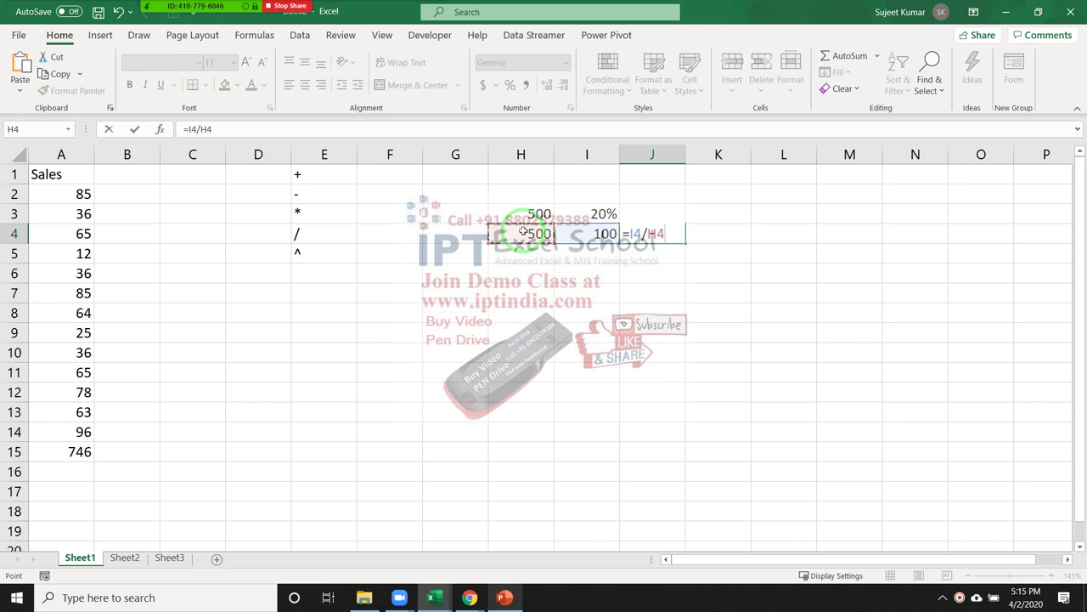
key(ctrl+Return)
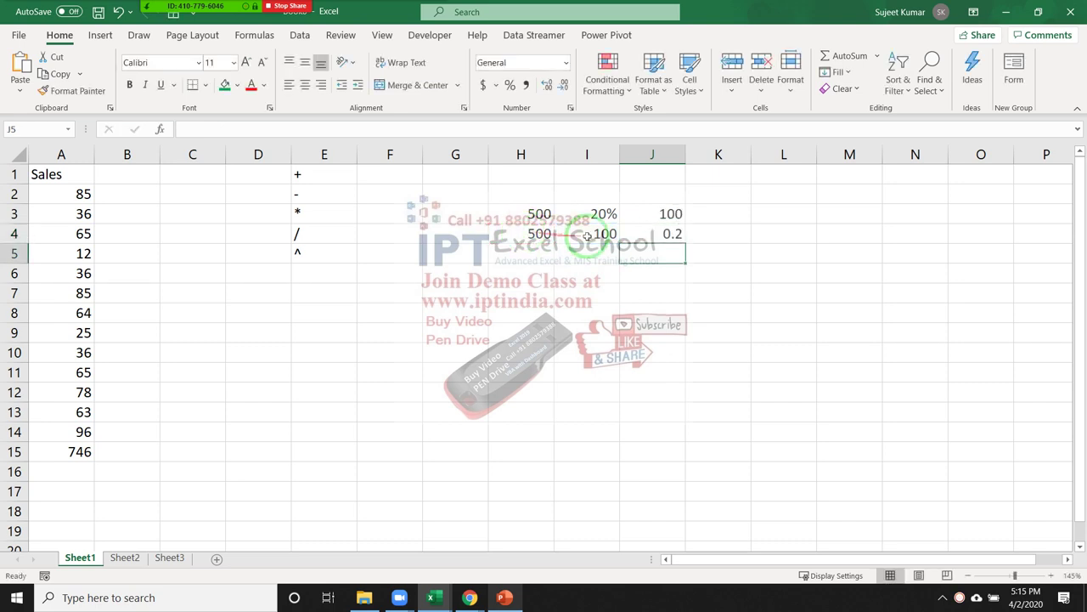
Format J4 as a percentage so it shows 20%
click(653, 233)
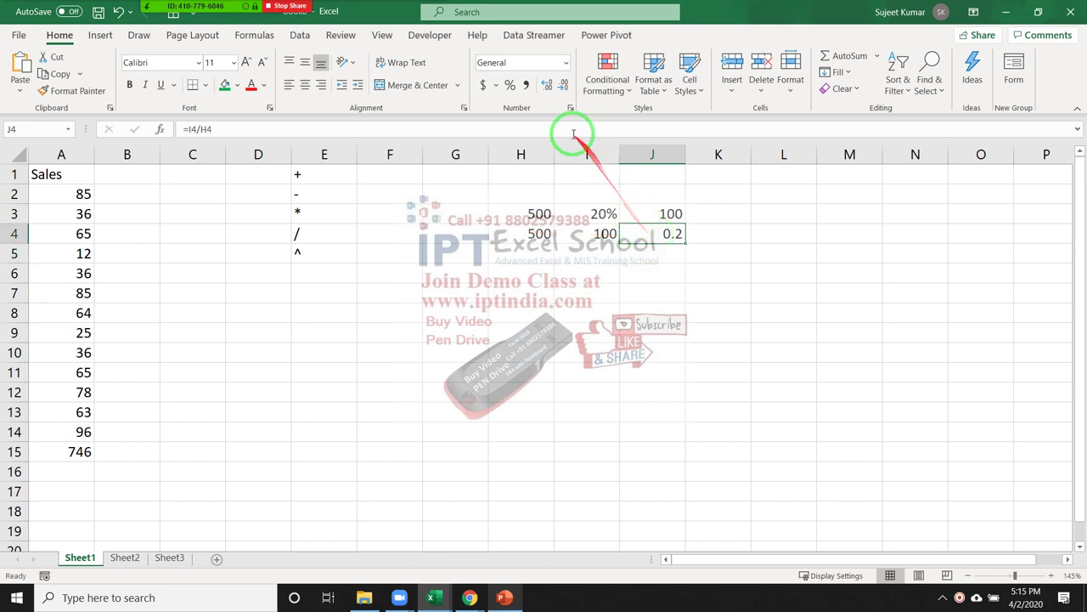
click(510, 86)
click(580, 316)
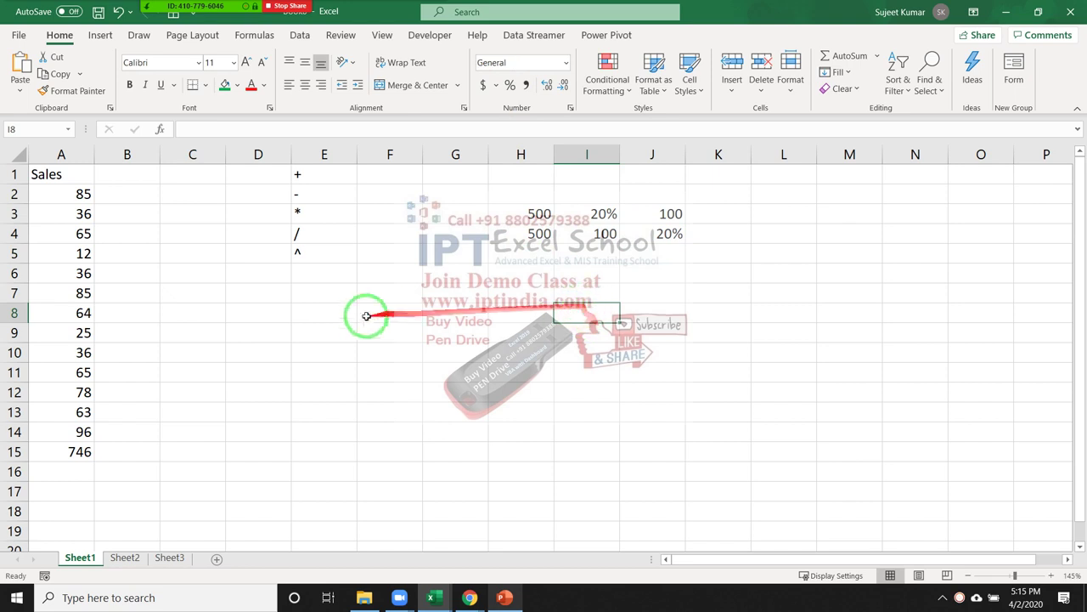
Enter headings Q1 and Q2 in D7:E7 with 200 and 210 beneath
click(287, 288)
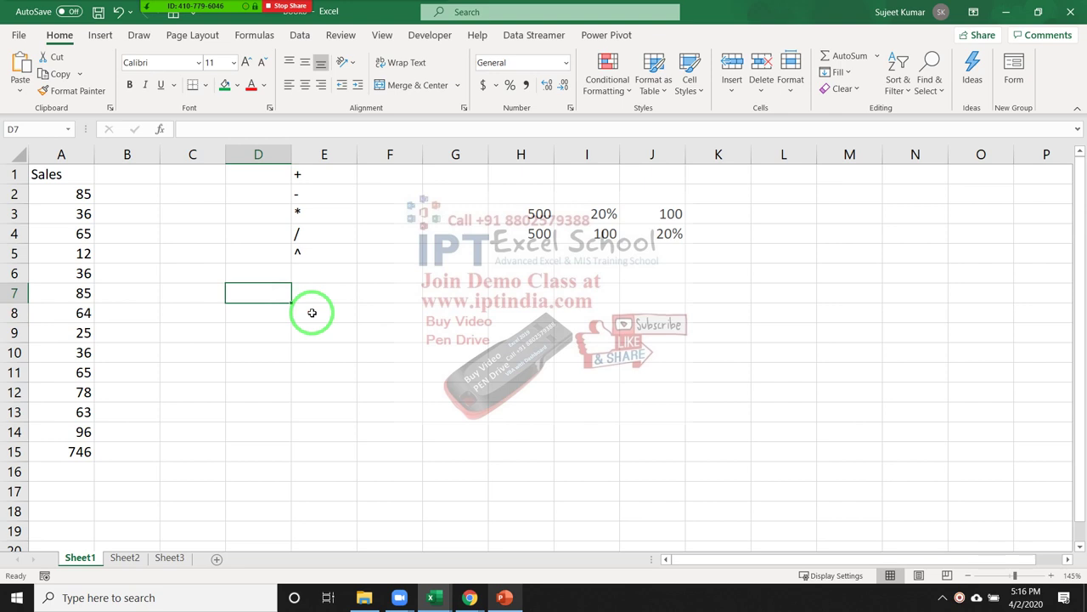
text(Q)
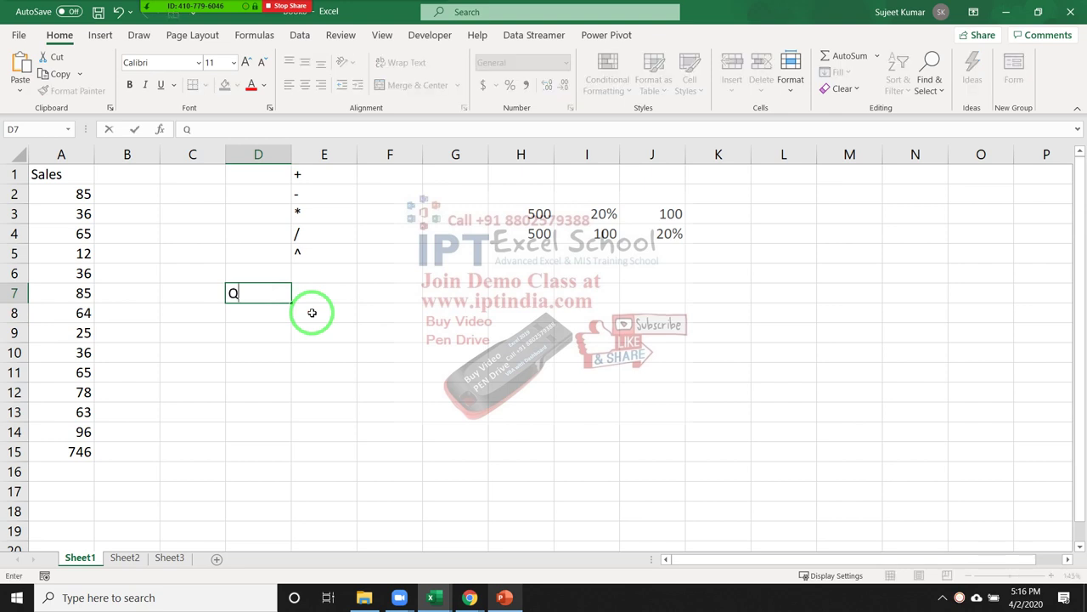
text(1)
key(Tab)
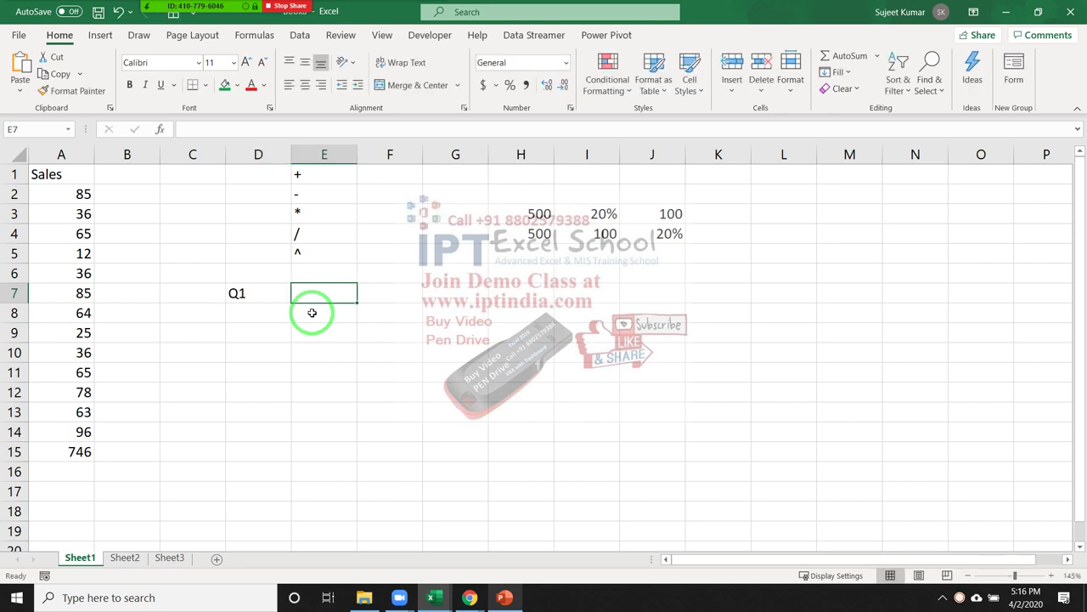
text(Q2)
key(Return)
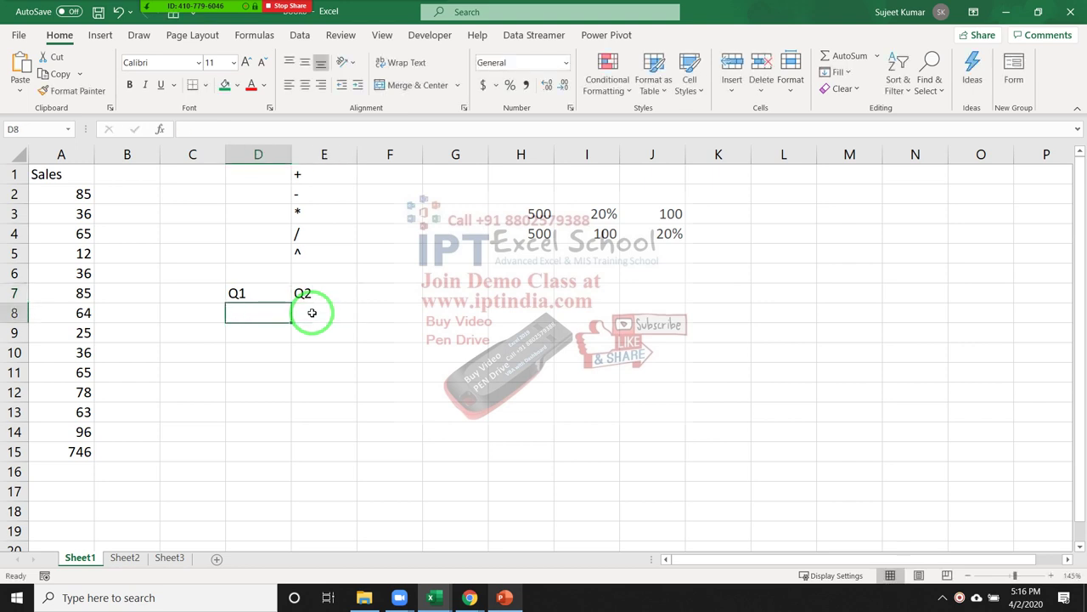
text(20)
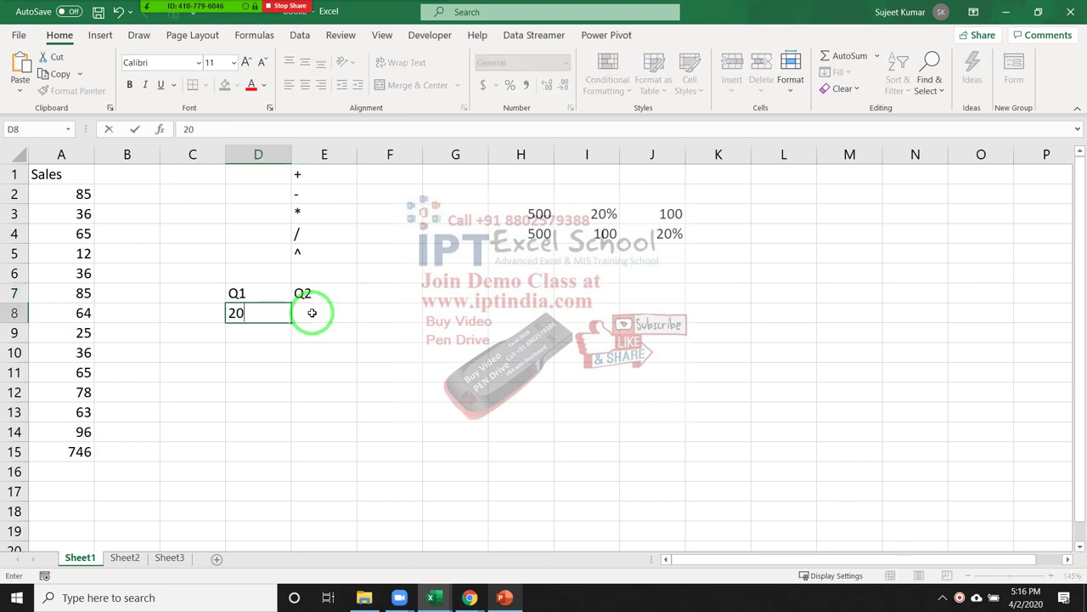
text(0)
key(Tab)
text(21)
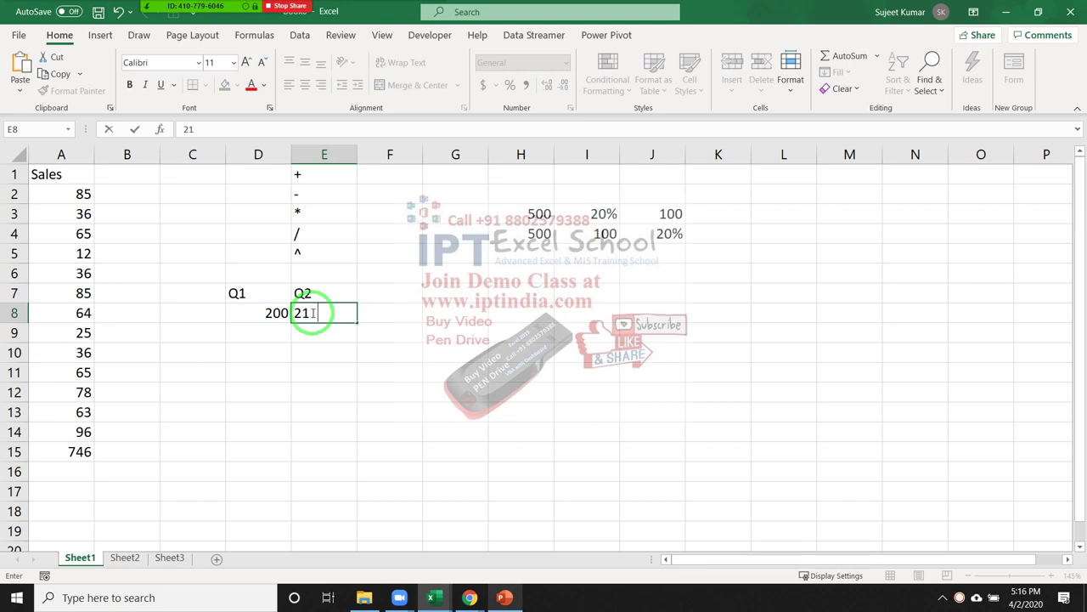
text(0)
key(Return)
Add the heading Gr in F7
key(Up)
key(Up)
key(Right)
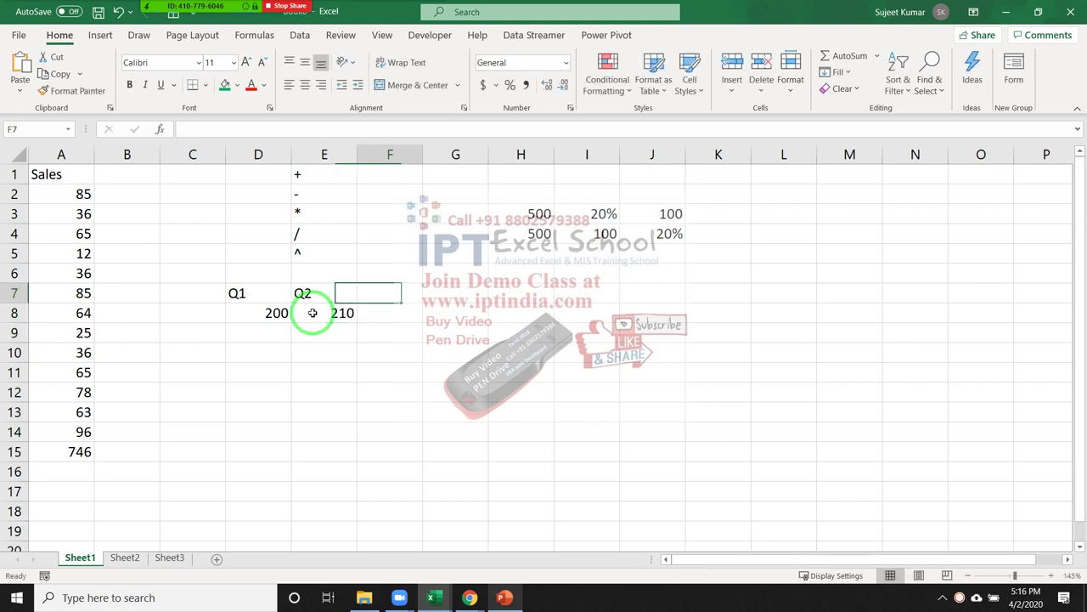
text(Gr)
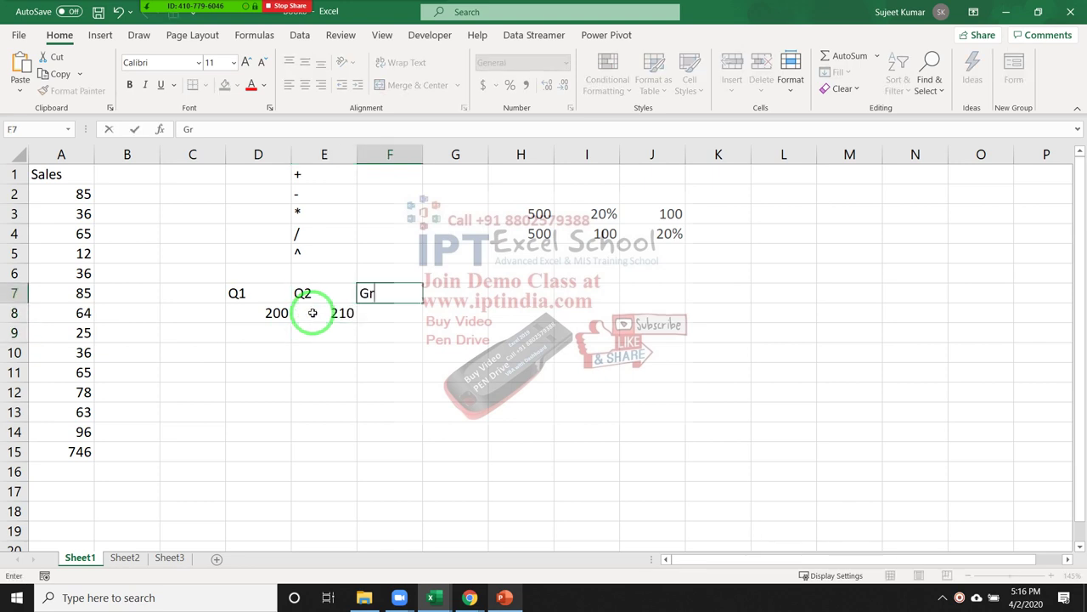
key(Return)
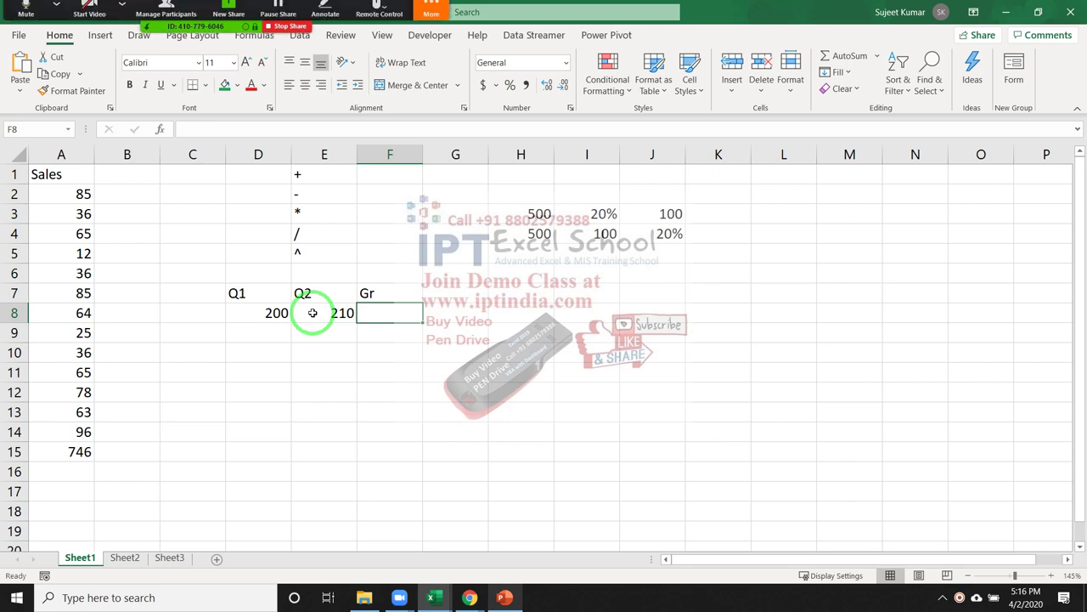
Open Participants from Zoom's More menu, close it, and switch on Annotate
click(431, 11)
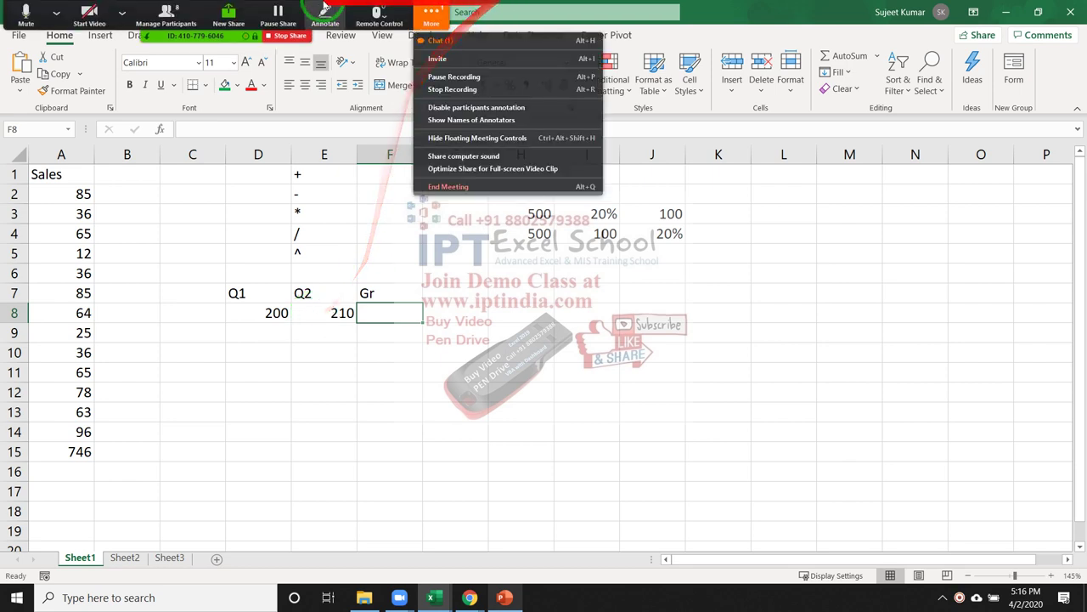
click(166, 12)
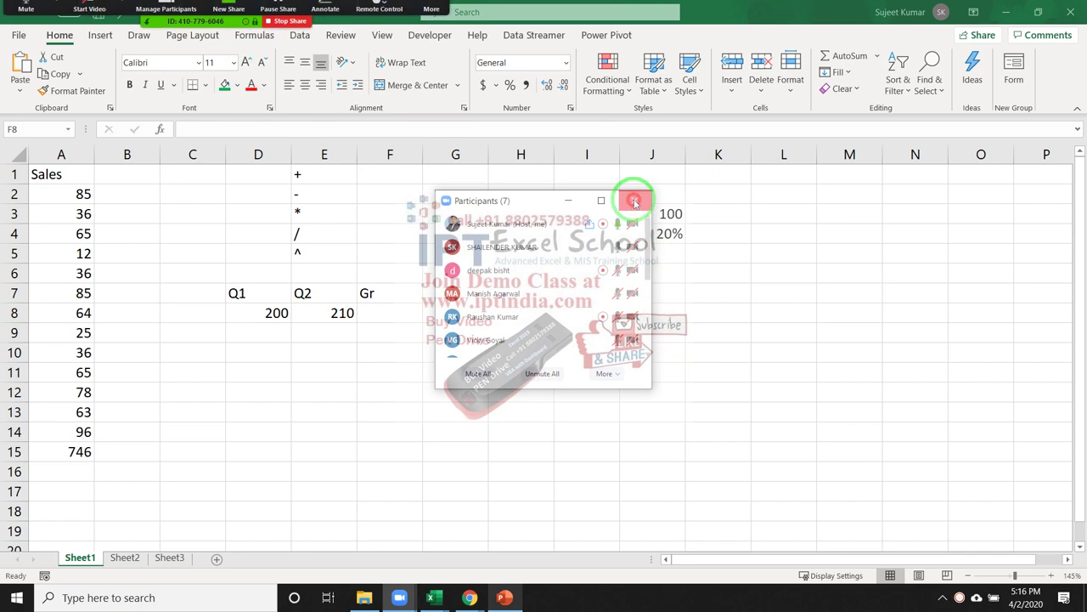
click(635, 202)
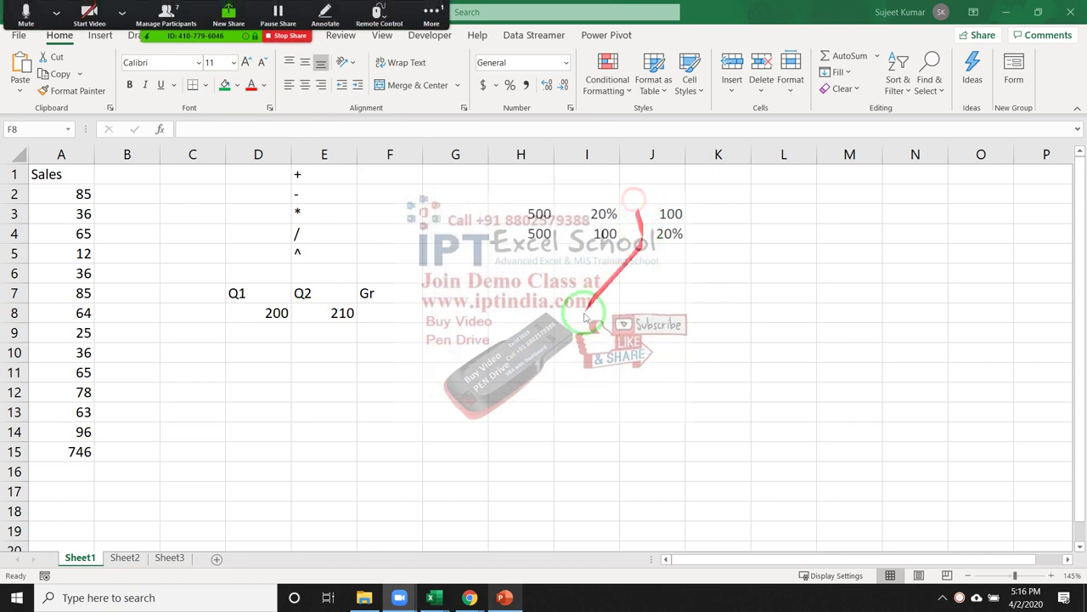
click(316, 24)
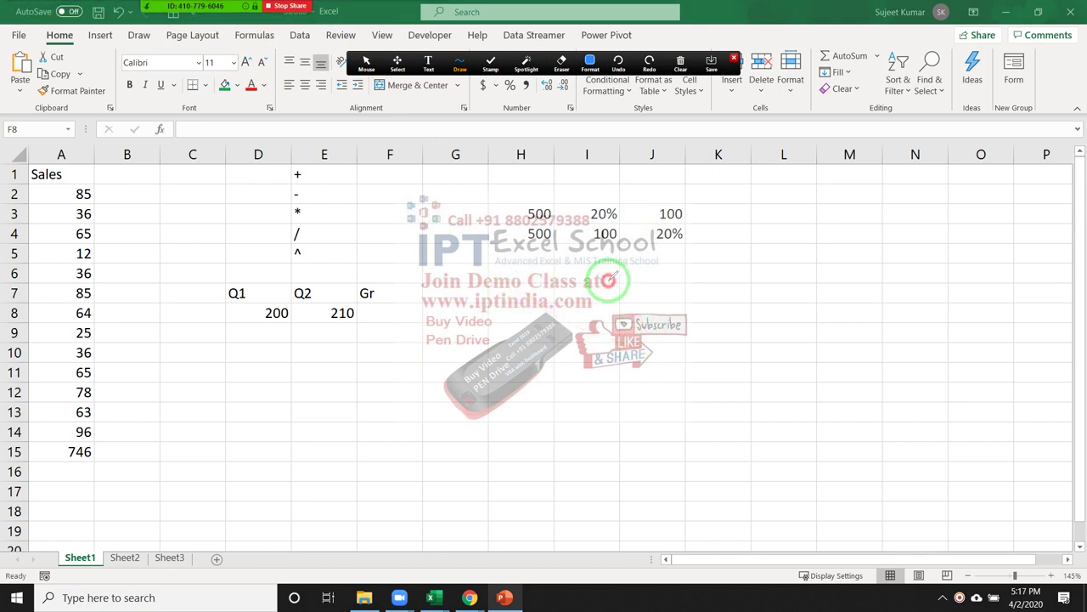
Draw blue freehand notes and a long dividing line over the shared sheet
drag(610, 277, 656, 280)
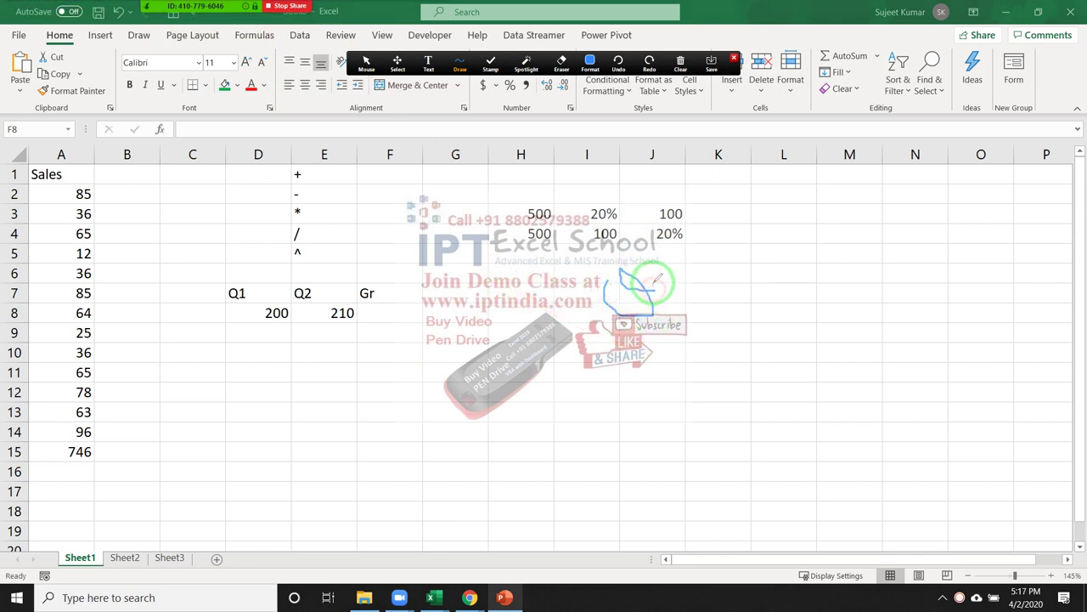
mouse_move(657, 259)
mouse_down()
mouse_move(659, 295)
mouse_move(698, 303)
mouse_move(705, 277)
mouse_up()
mouse_move(741, 237)
mouse_down()
mouse_move(782, 299)
mouse_move(766, 261)
mouse_move(777, 255)
mouse_move(830, 307)
mouse_up()
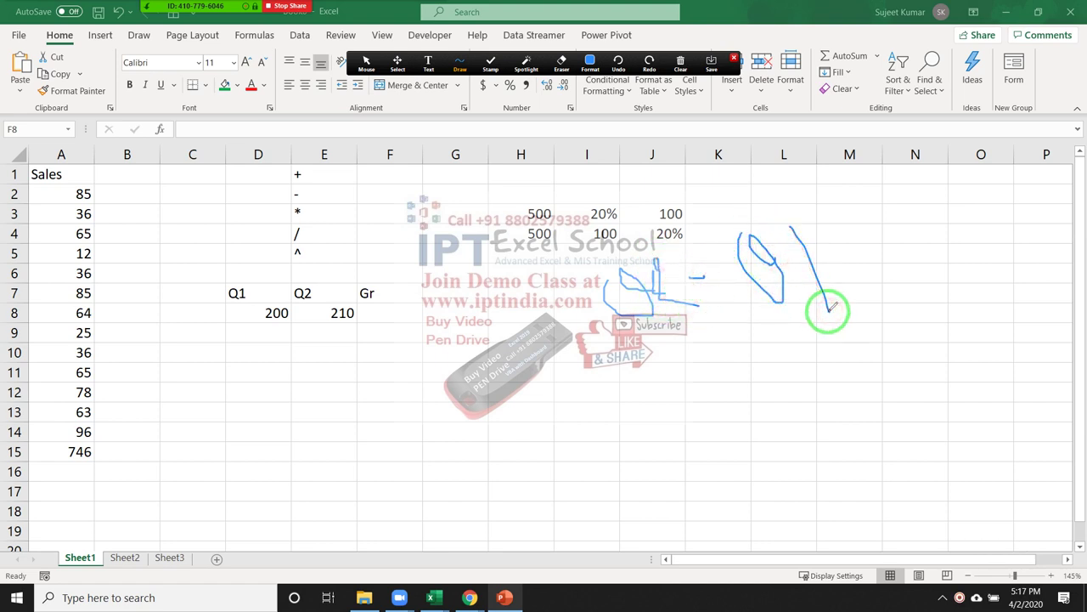
drag(602, 368, 909, 333)
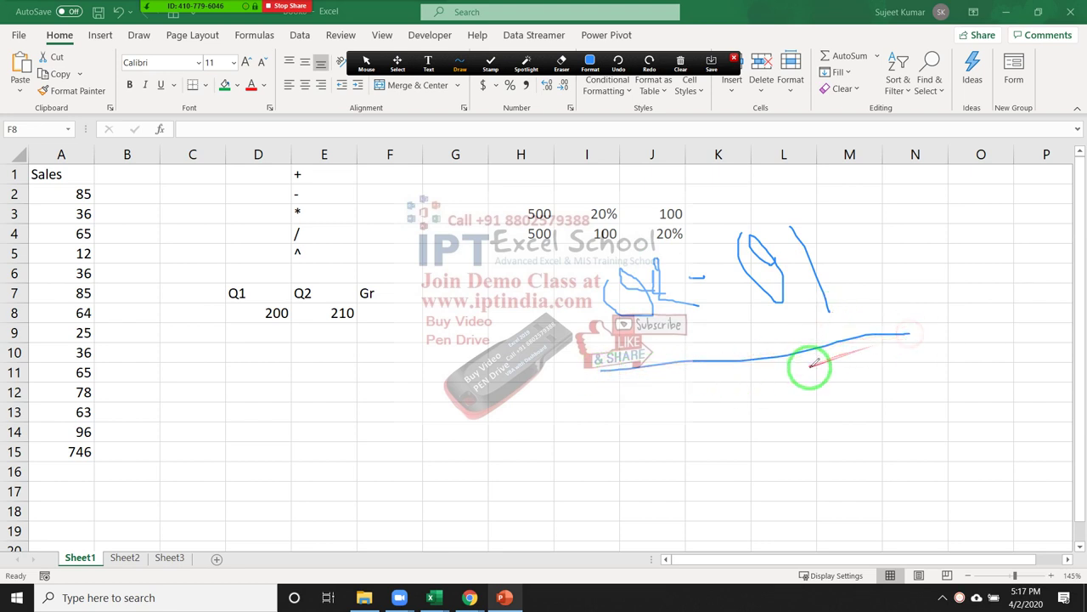
mouse_move(763, 378)
mouse_down()
mouse_move(829, 423)
mouse_move(853, 478)
mouse_up()
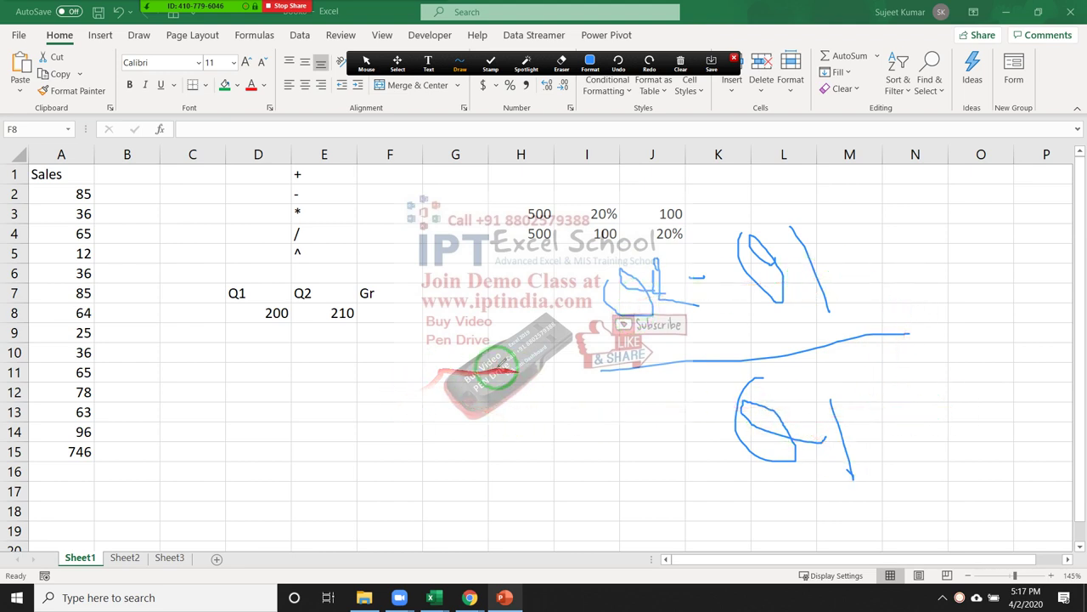
drag(487, 365, 554, 391)
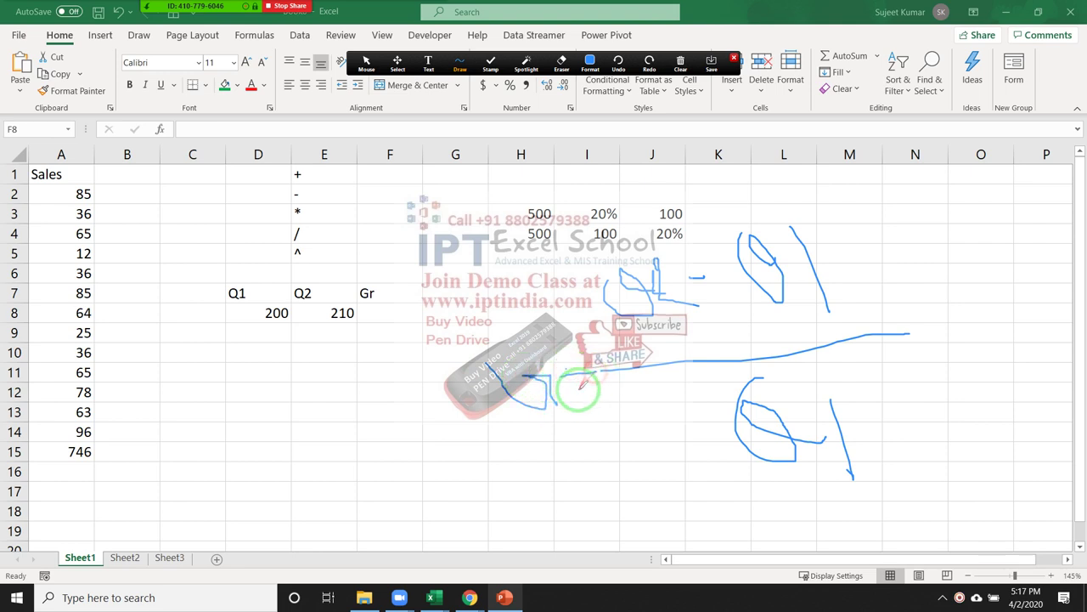
drag(582, 384, 594, 382)
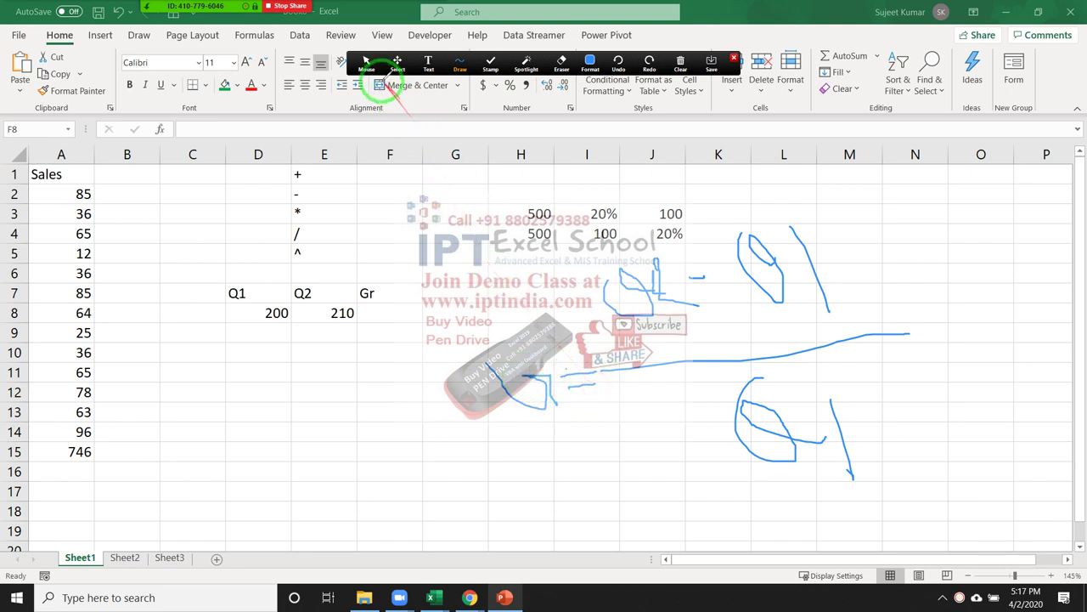
Switch the annotation toolbar back to Mouse and select cells F8, E8 and D8
click(366, 64)
click(389, 312)
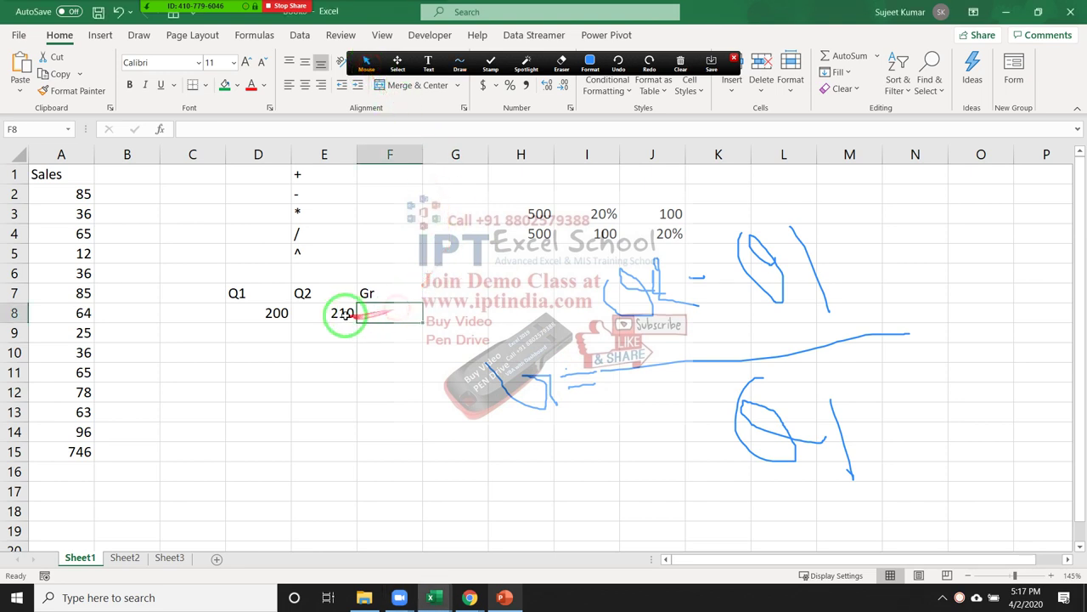
click(338, 313)
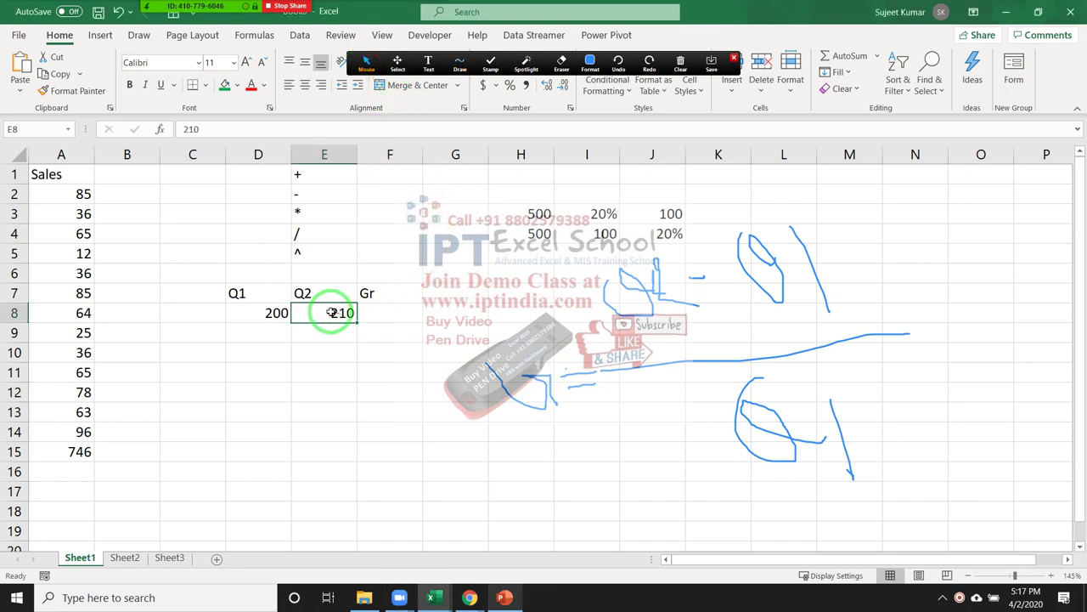
click(269, 312)
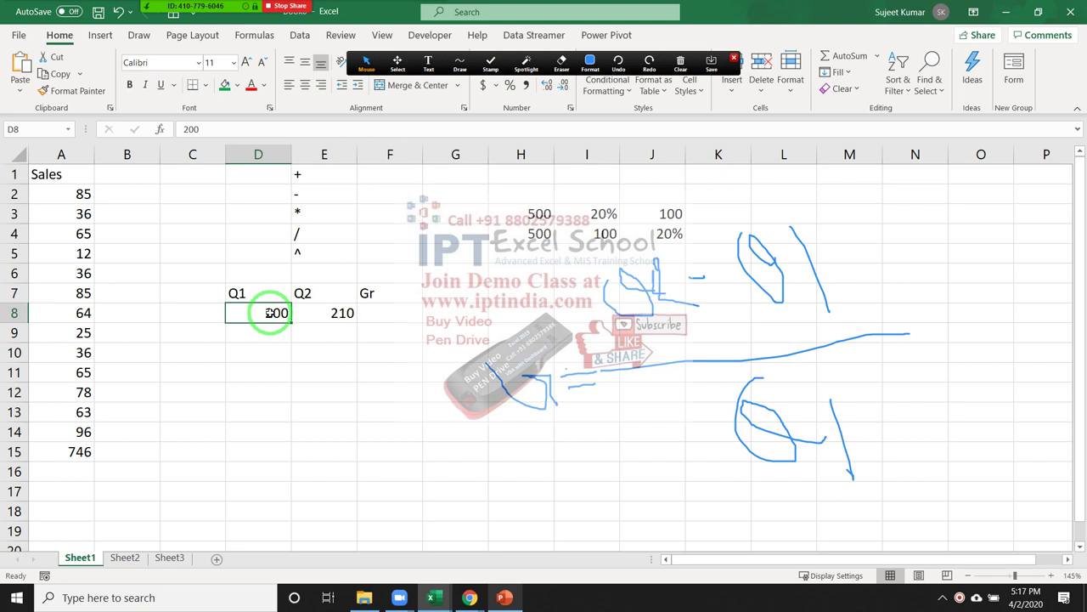
Start the growth formula =E8-D8/E8 in F8 by pointing at D8 and E8
click(376, 312)
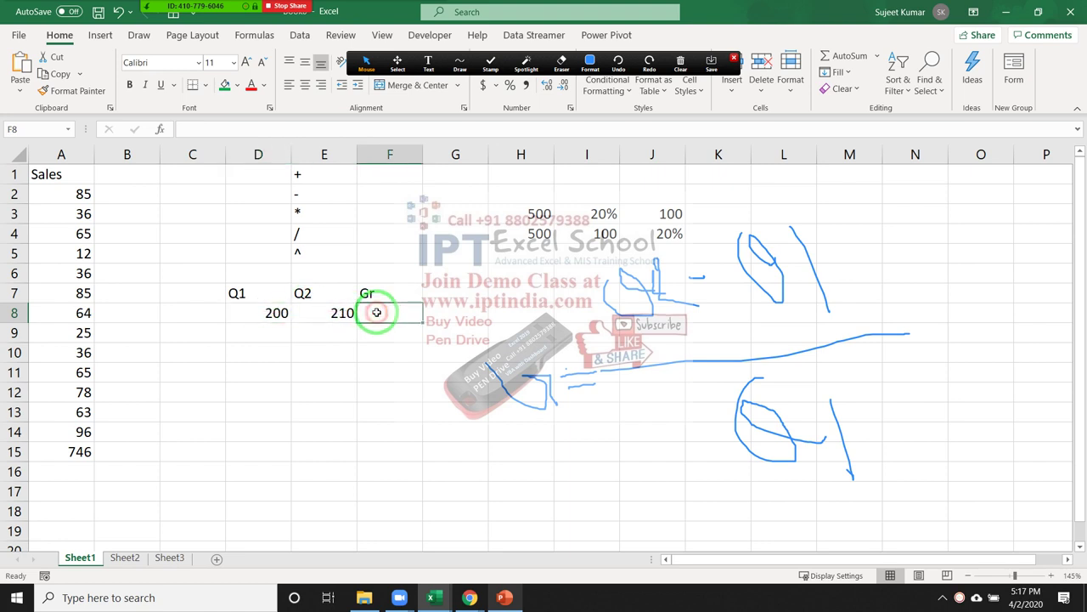
text(=E8-)
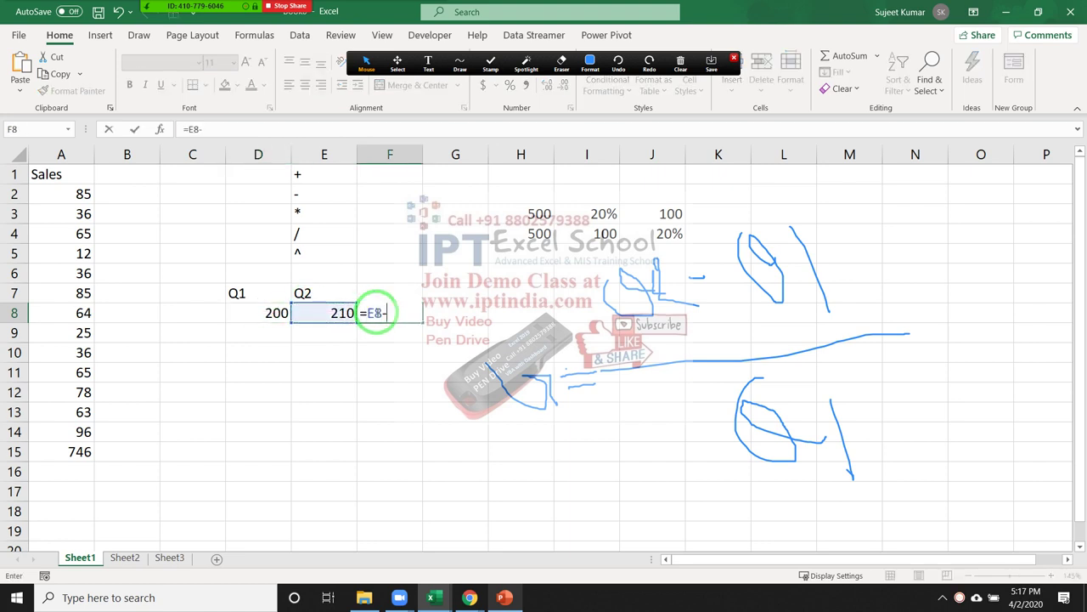
key(Left)
key(Left)
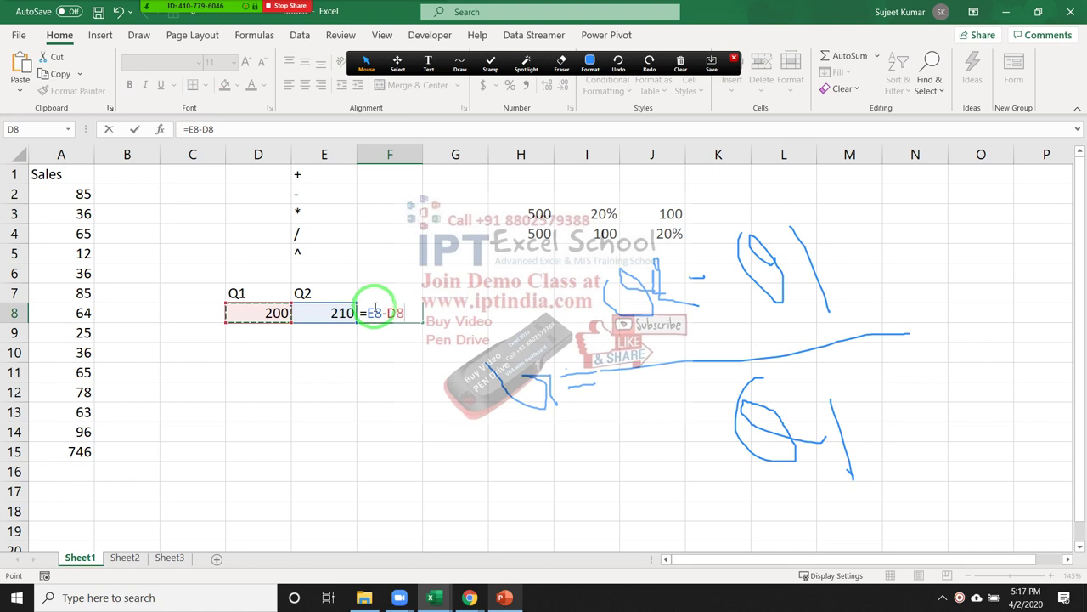
text(/)
key(Left)
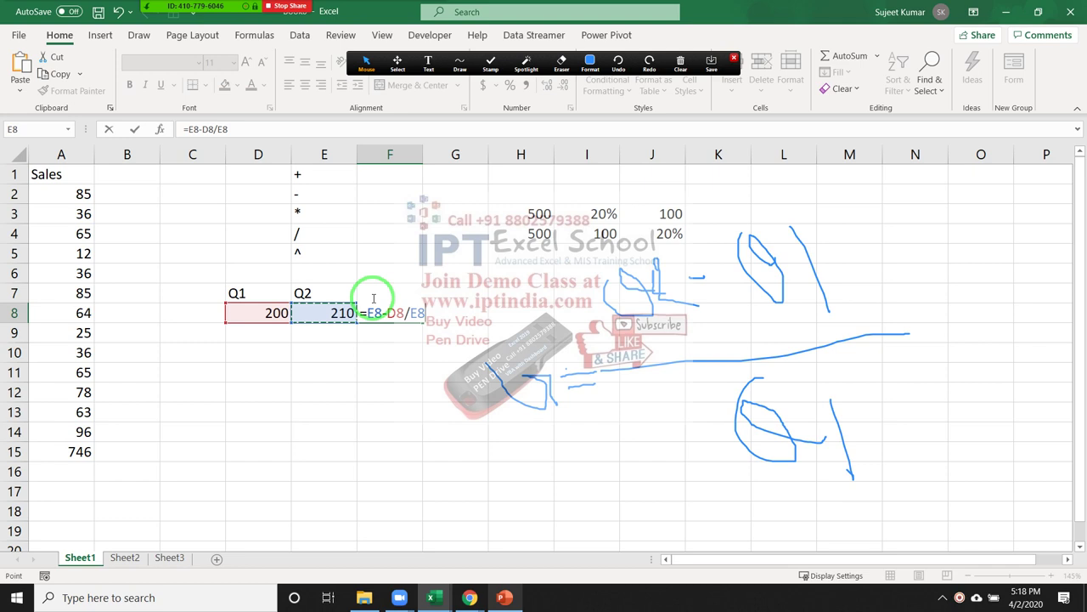
Rewrite F8's formula as =(E8-D8)/D8, dividing by D8 and bracketing the difference
key(BackSpace)
key(BackSpace)
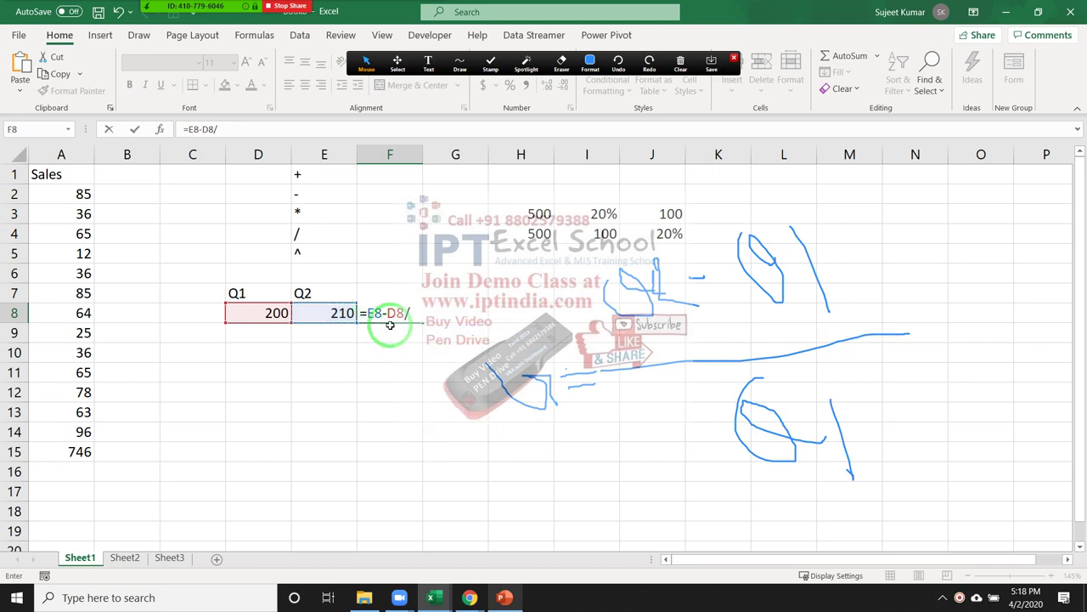
click(247, 313)
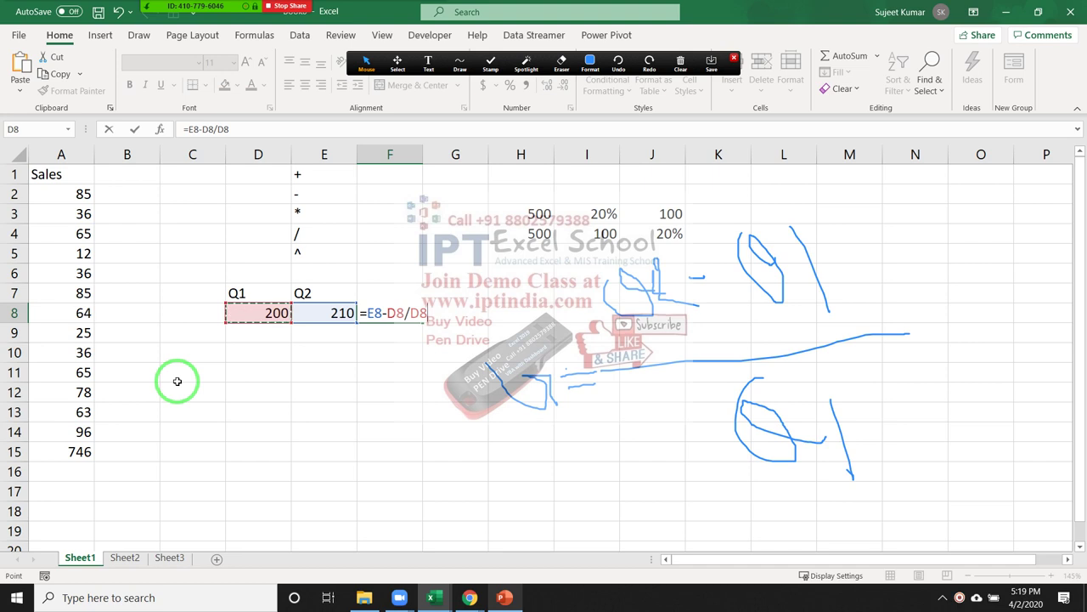
click(364, 310)
text(()
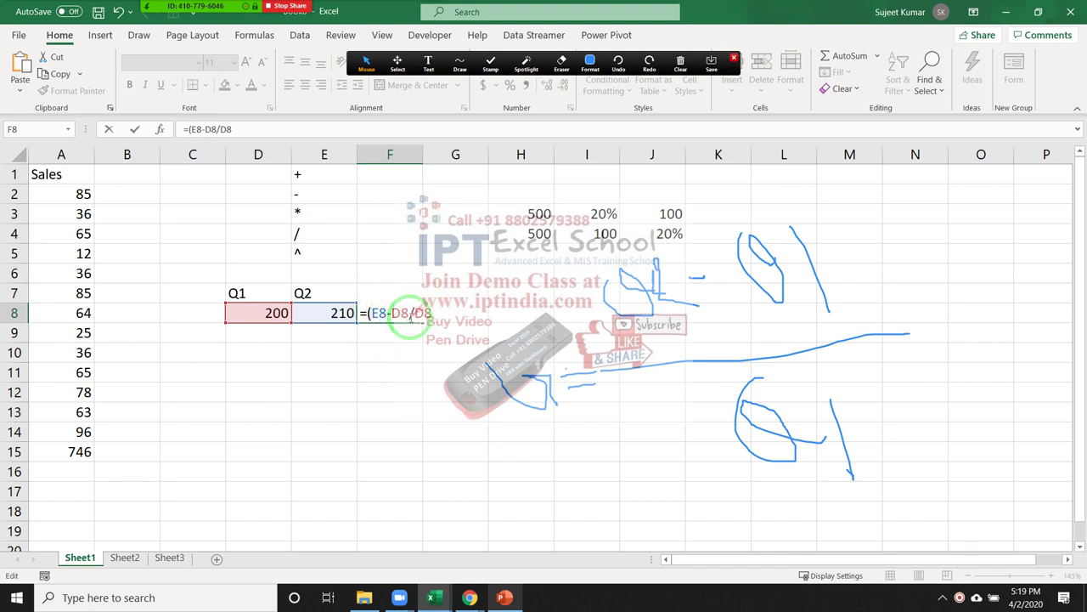
click(407, 314)
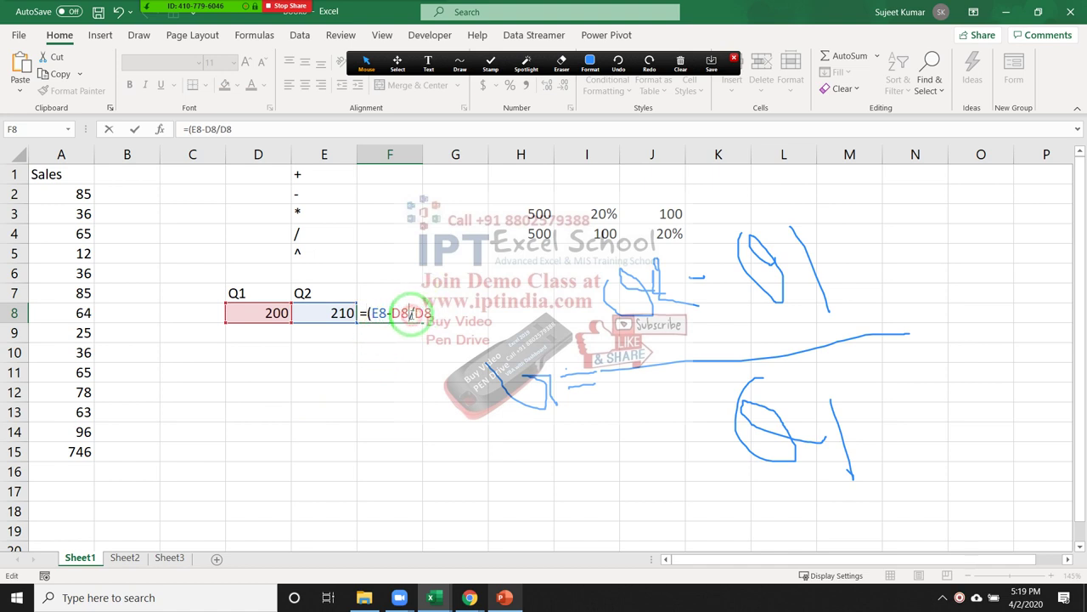
text())
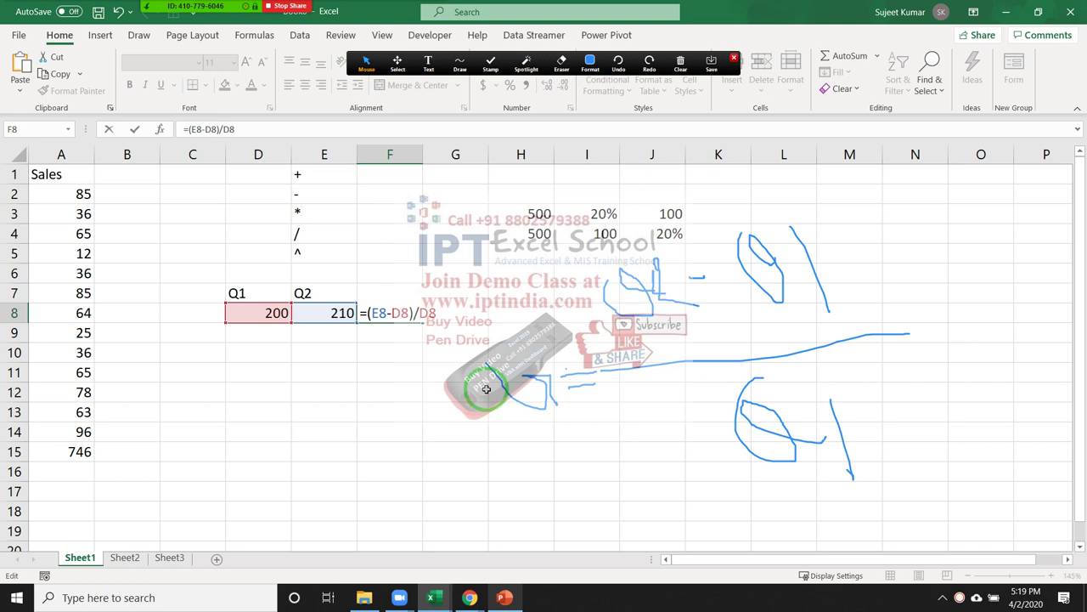
Commit F8's growth formula and format it with Percent Style so it shows 5%
key(Return)
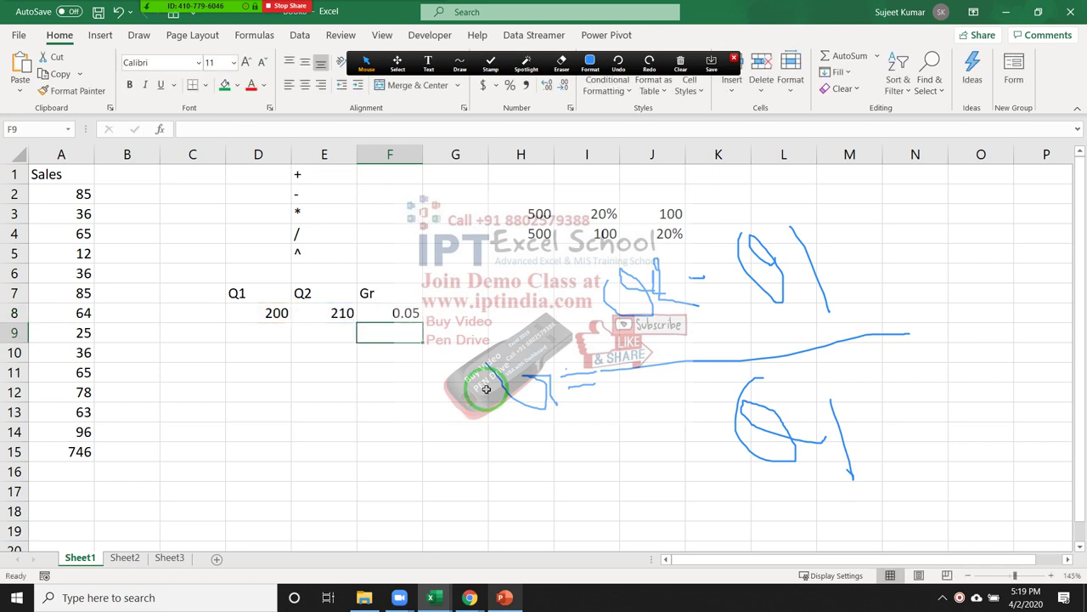
key(Up)
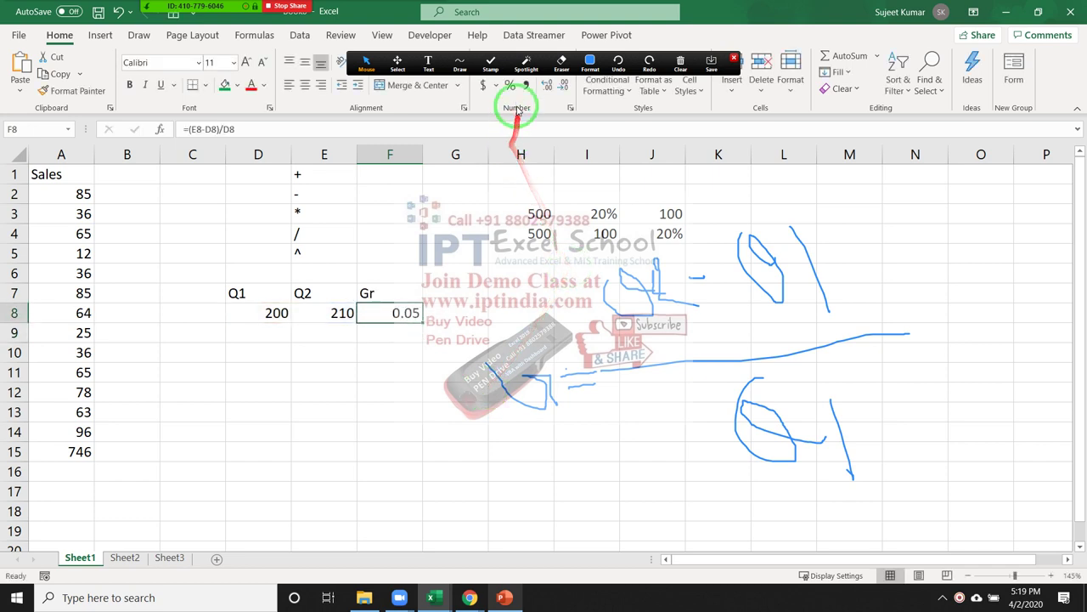
click(510, 85)
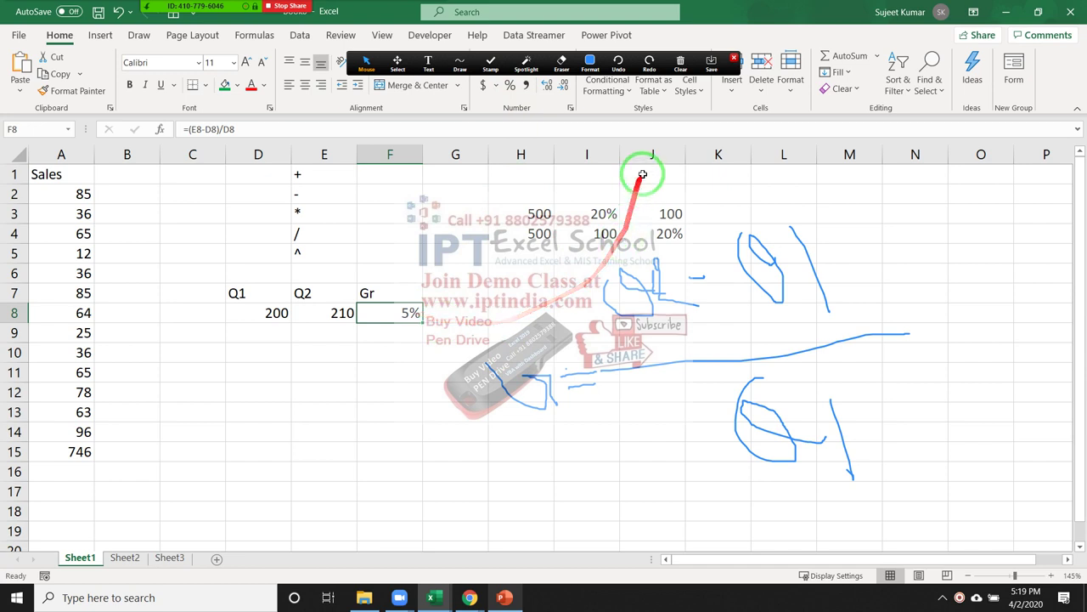
click(734, 61)
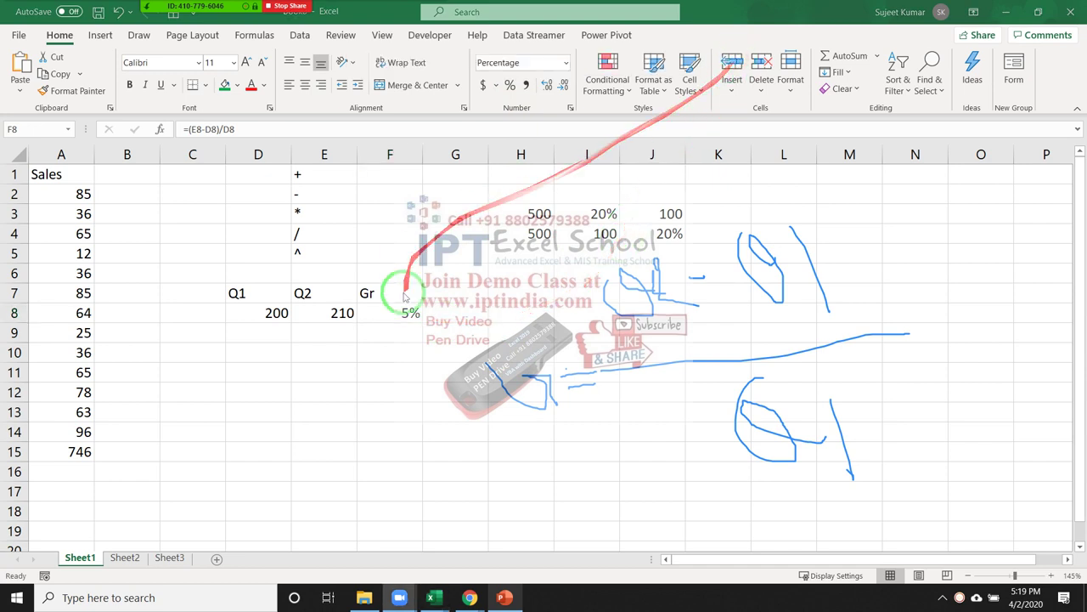
Reopen F8 in edit mode to show its =(E8-D8)/D8 references, leaving it unchanged
click(410, 314)
double_click(410, 314)
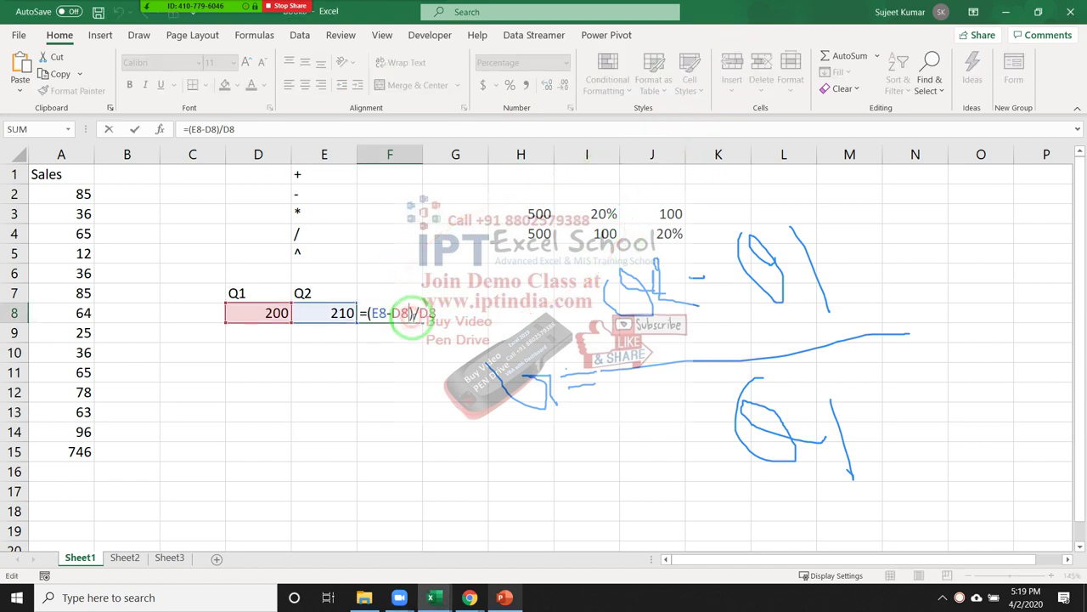
key(Return)
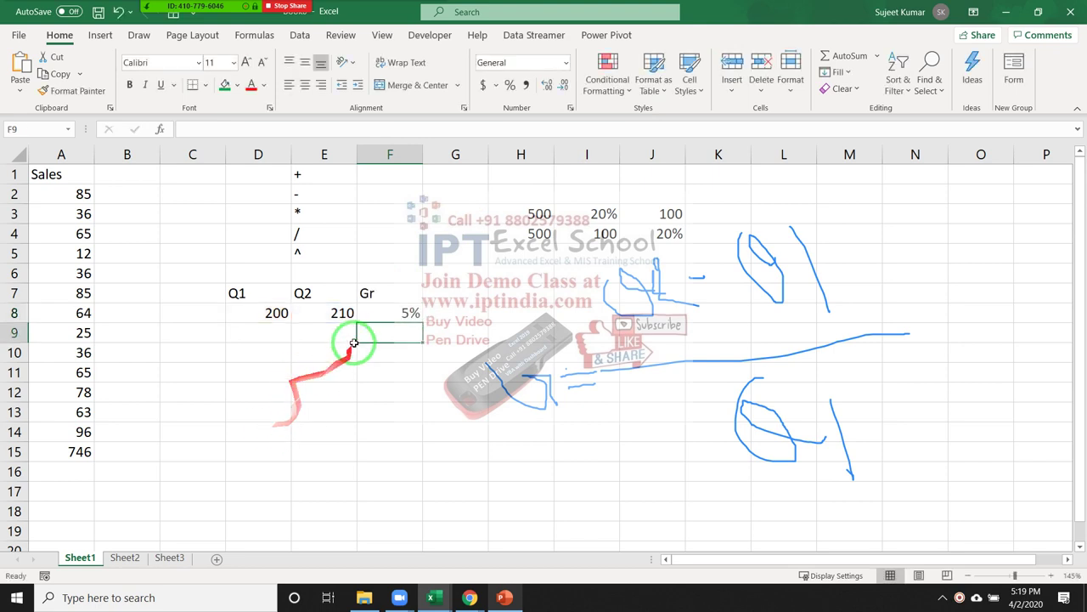
click(401, 314)
double_click(401, 314)
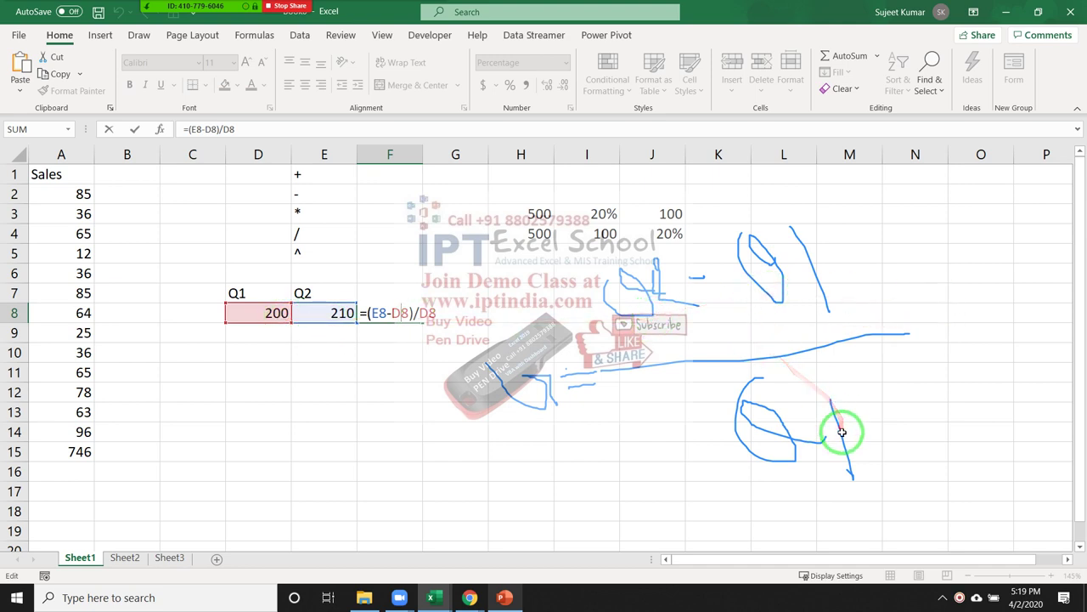
key(ctrl+Return)
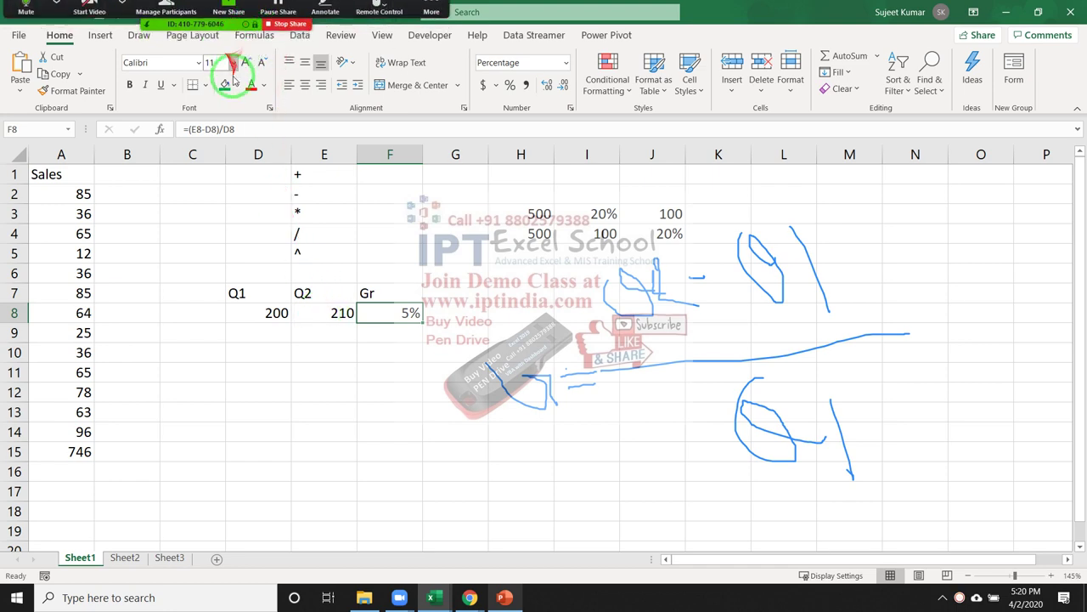
Walk F8 through Evaluate Formula from (210-200)/200 to 10/200 to 5%, then close it
click(254, 34)
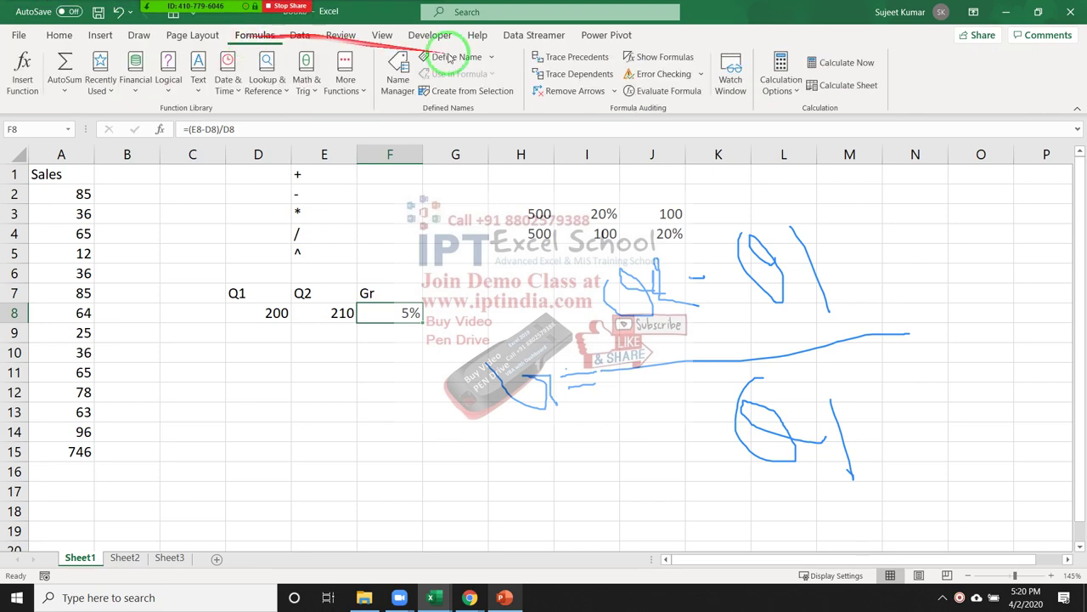
click(650, 91)
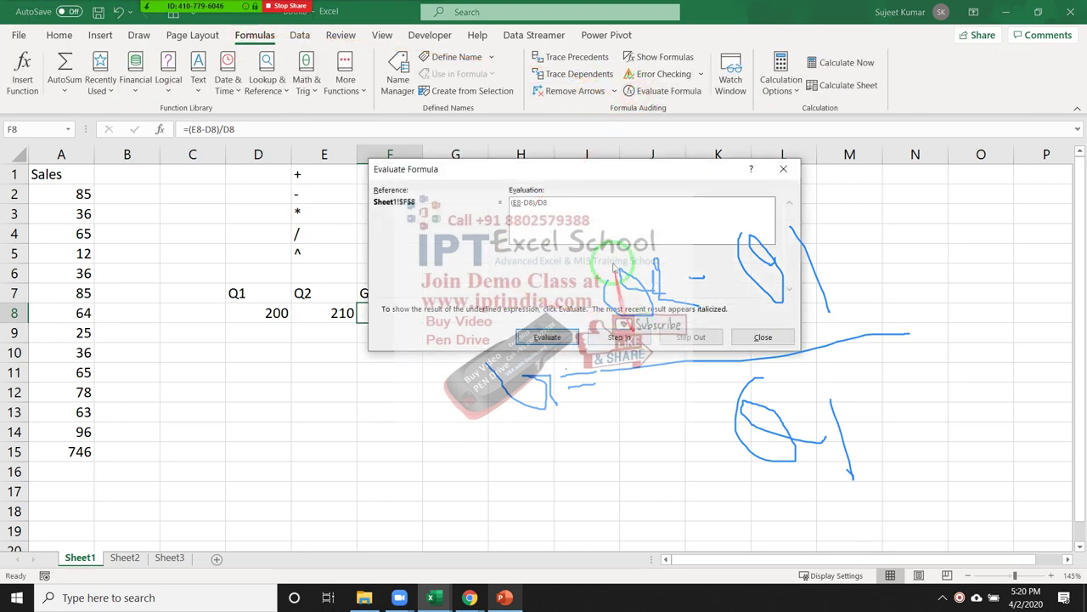
drag(566, 173, 310, 123)
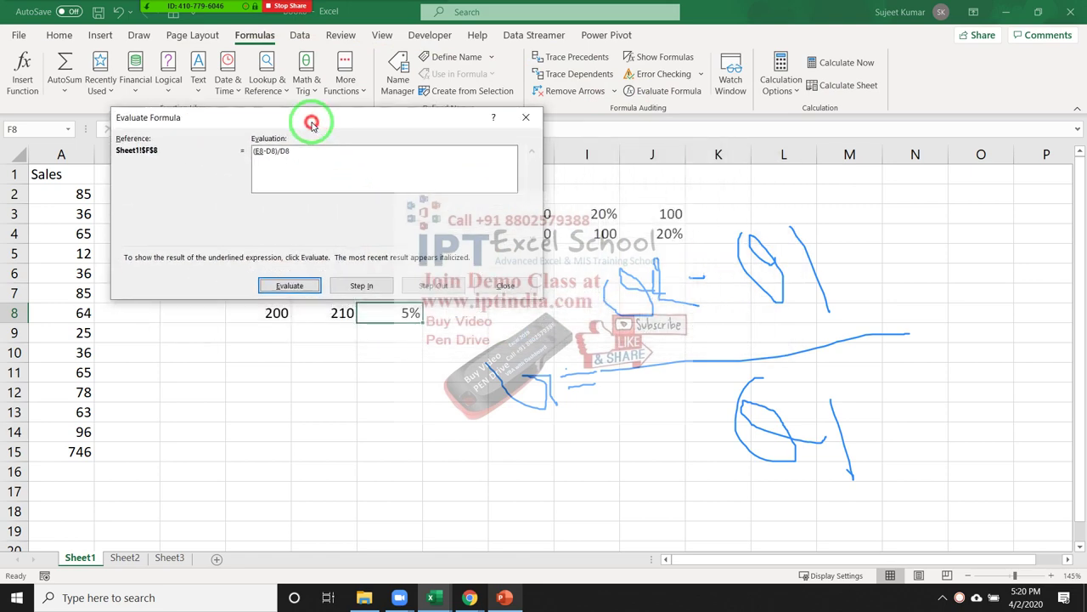
click(290, 288)
click(289, 287)
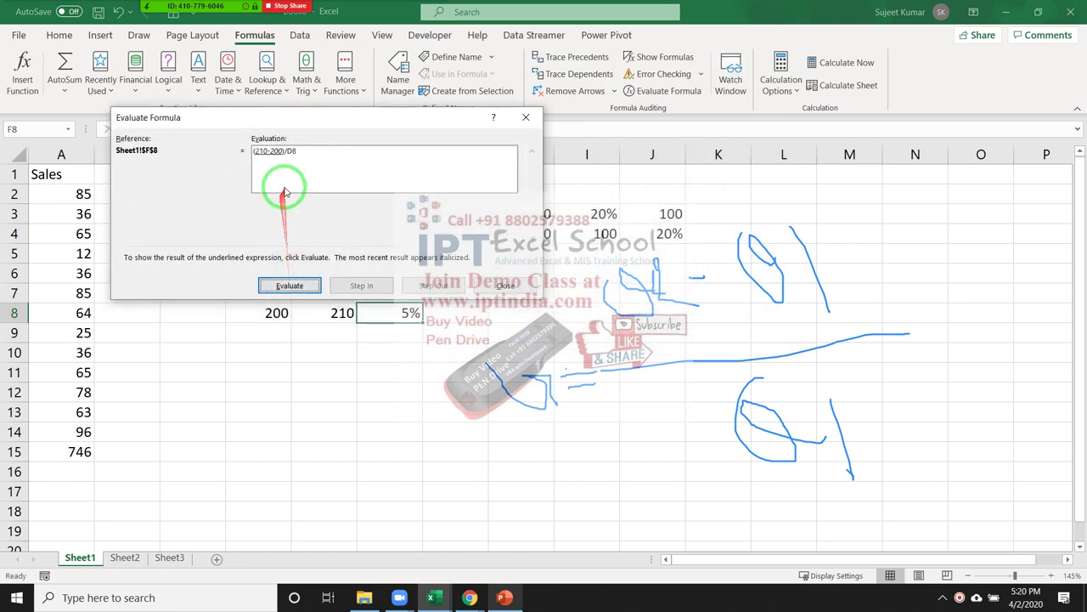
click(290, 286)
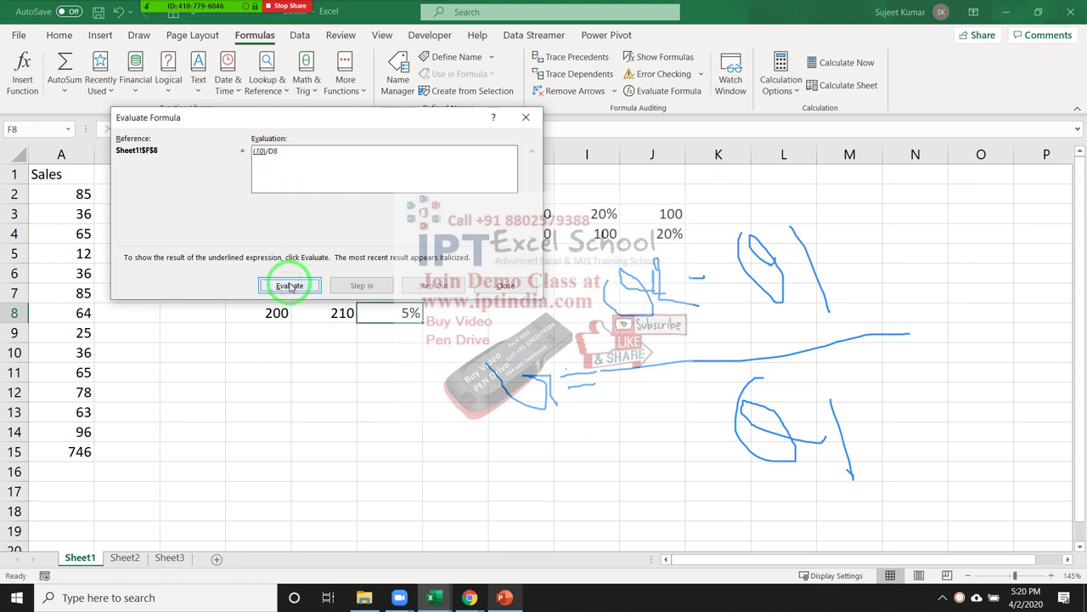
click(289, 286)
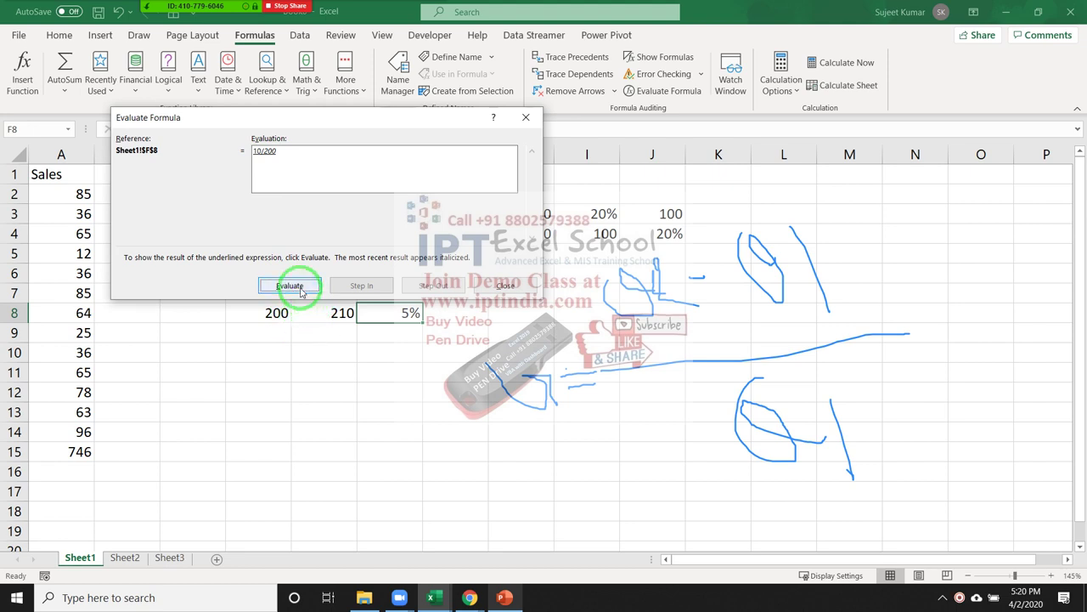
click(297, 287)
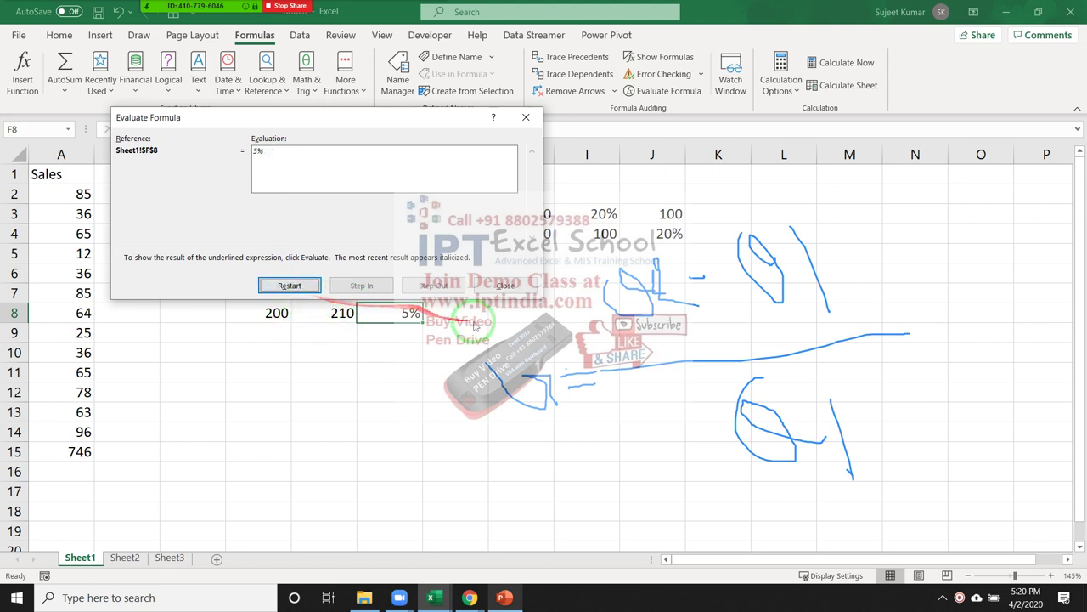
click(502, 287)
Select F8 and clear all Zoom annotation drawings from the shared sheet
click(391, 406)
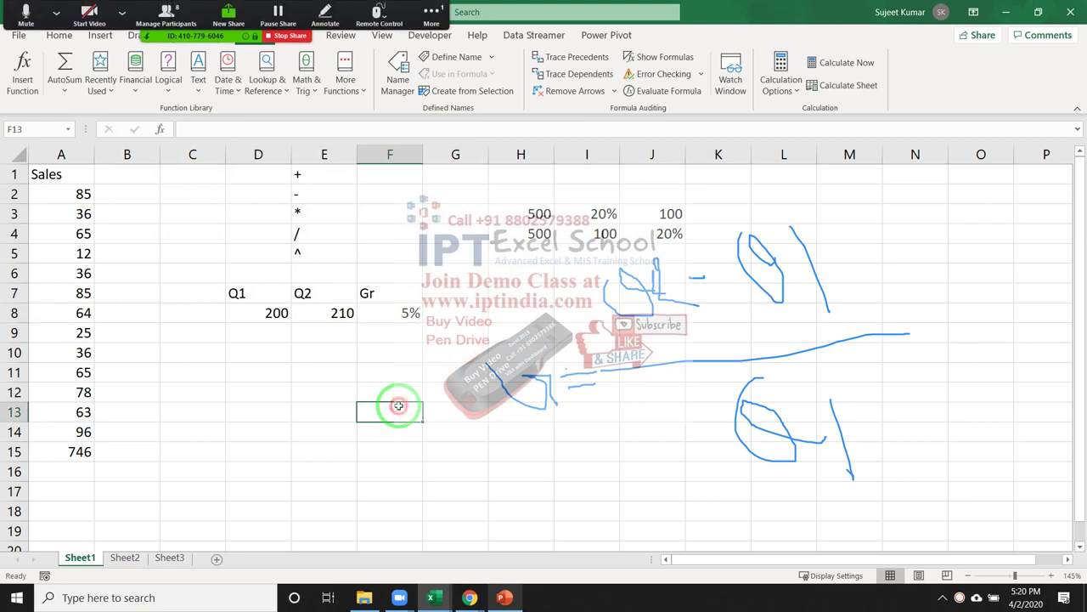
click(374, 314)
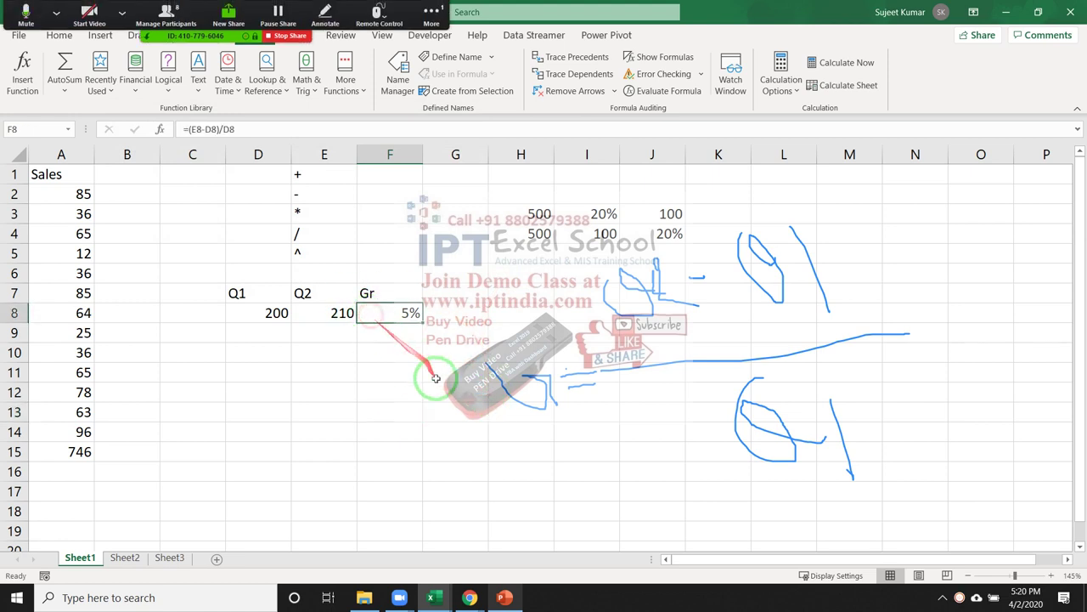
click(432, 12)
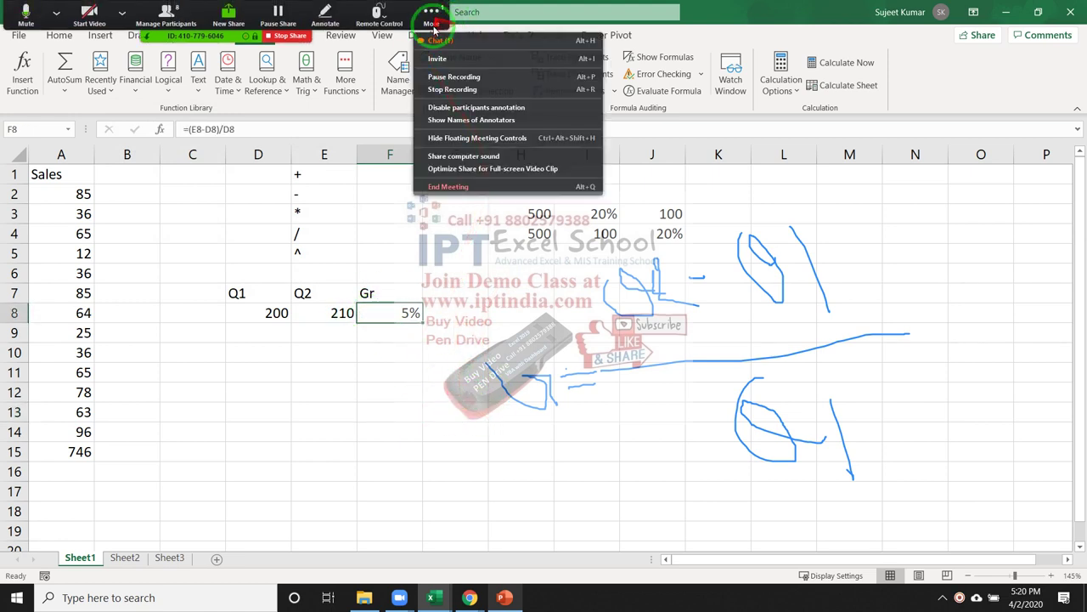
click(326, 12)
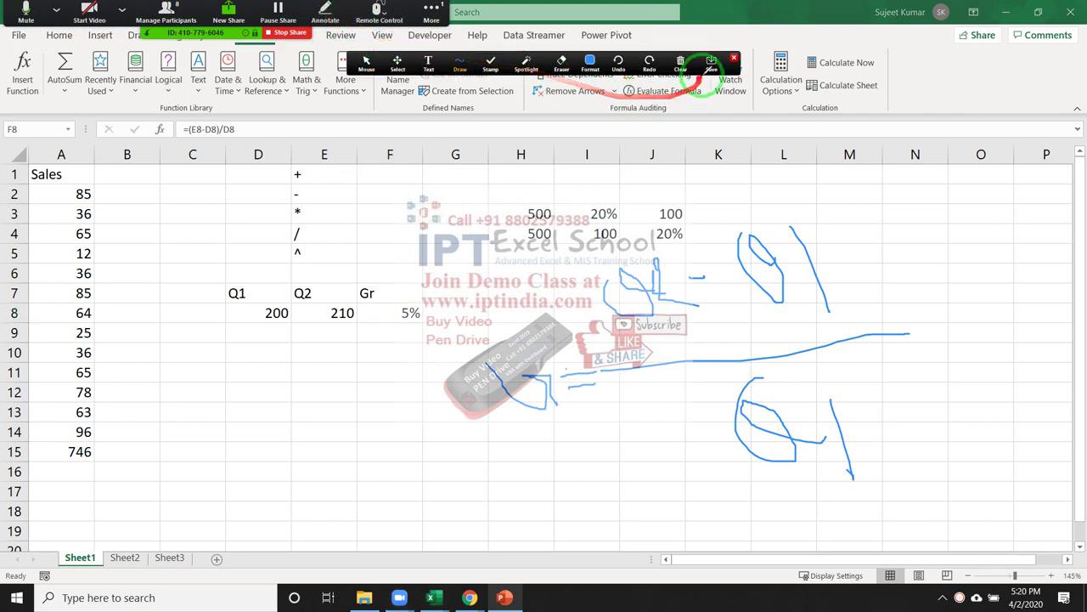
click(682, 62)
click(702, 101)
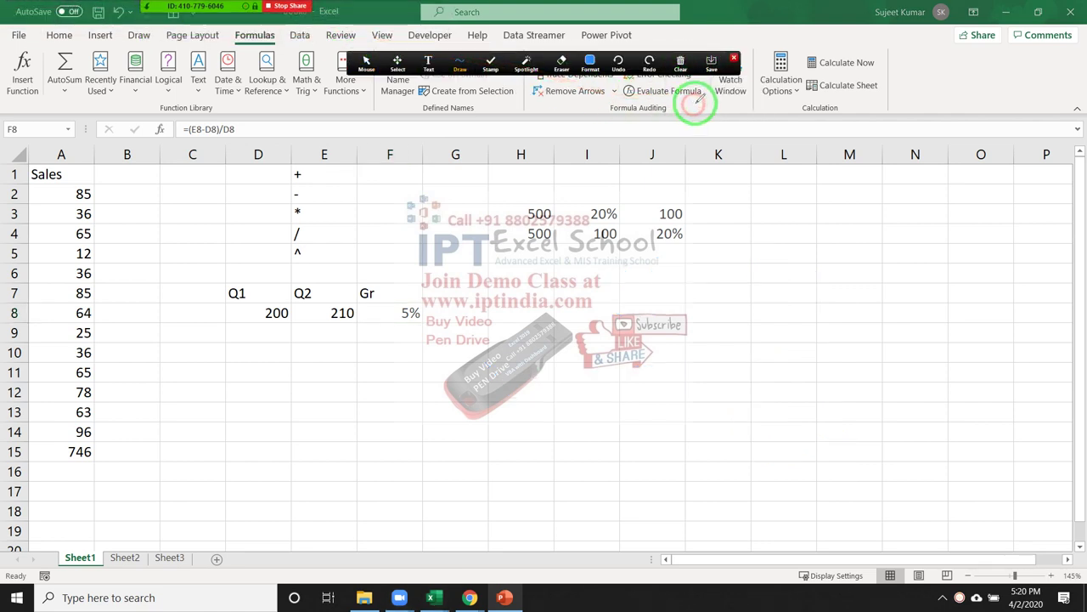
Close the annotation toolbar and select cell D12 for the new labels
click(733, 63)
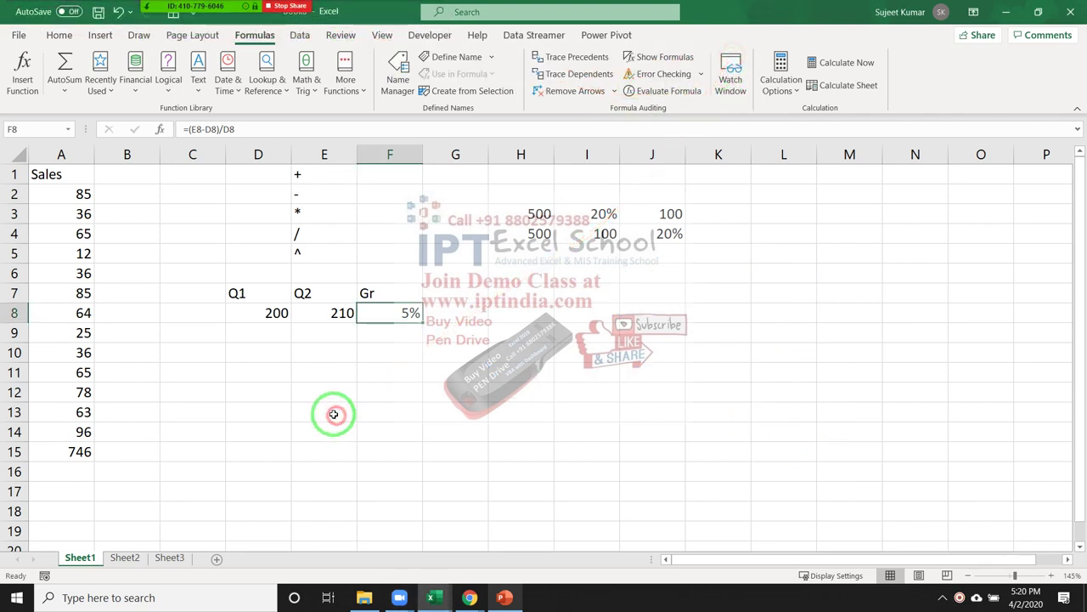
scroll(308, 415, down, 1)
click(236, 330)
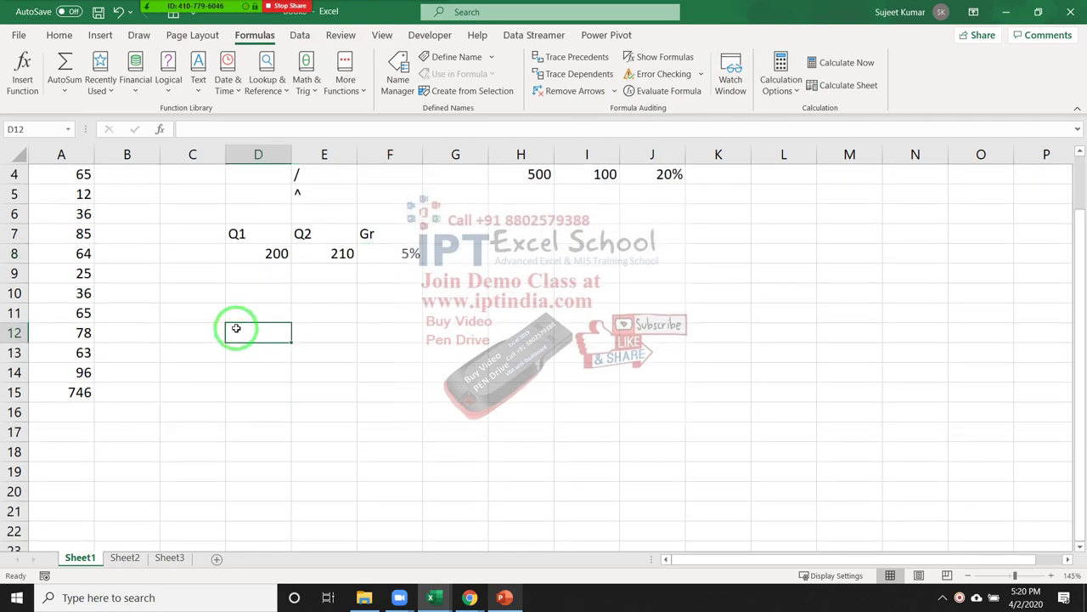
text(P)
Enter the labels P, R and T down D12:D14
key(Return)
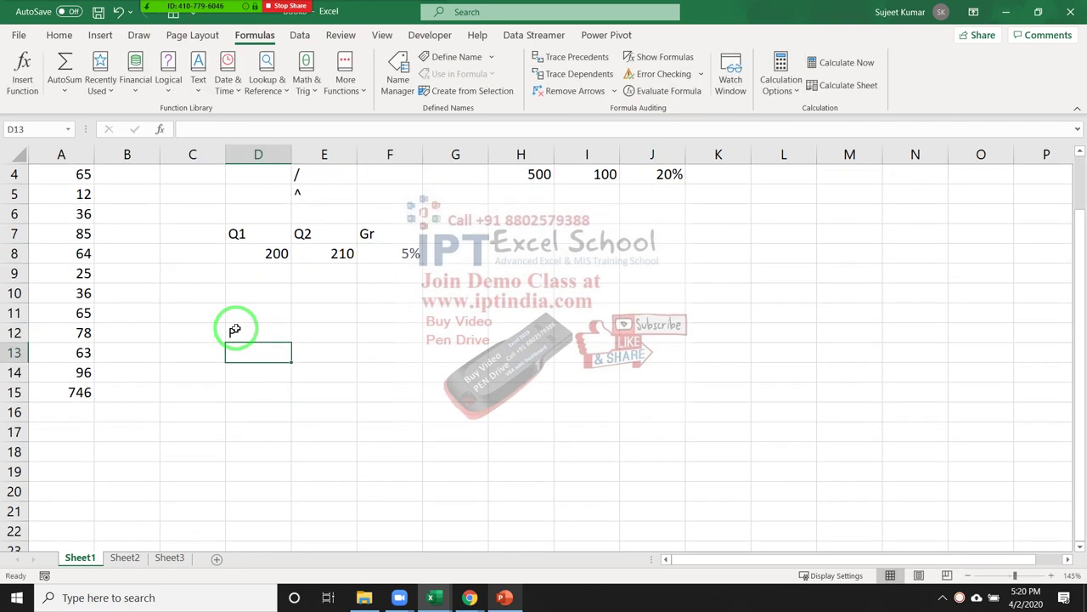
text(R)
key(Return)
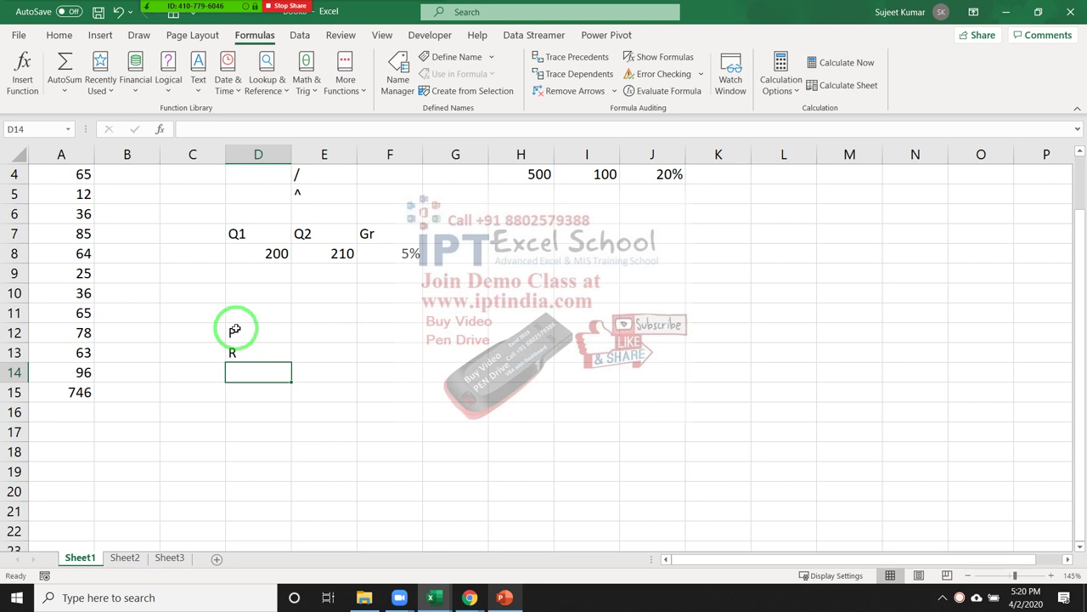
text(T)
key(Up)
key(Up)
Enter 50000, 8% and 3 in E12:E14 beside the labels
key(Right)
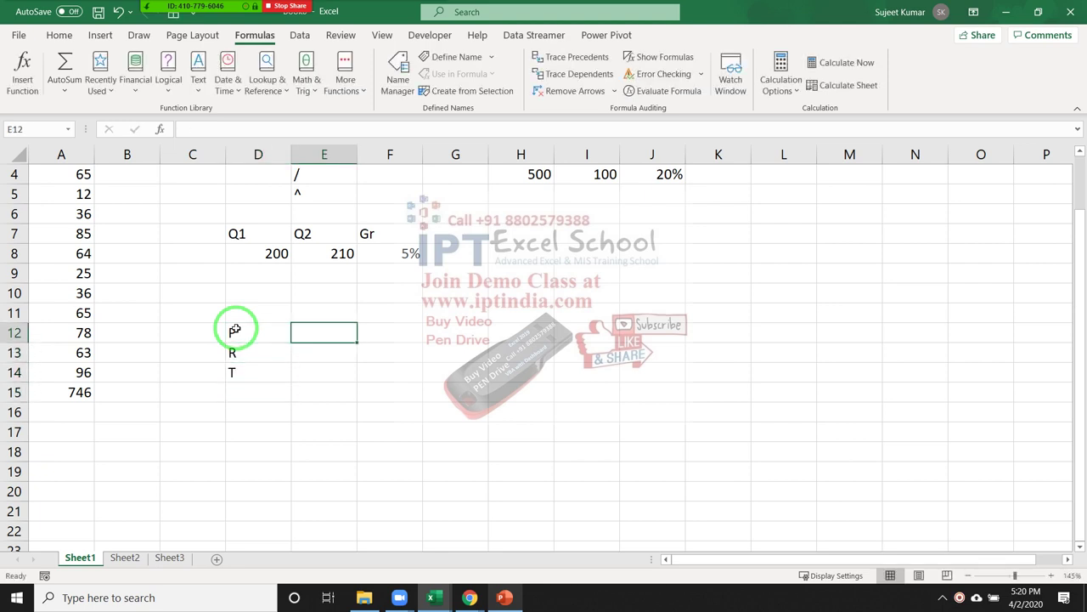
text(5000)
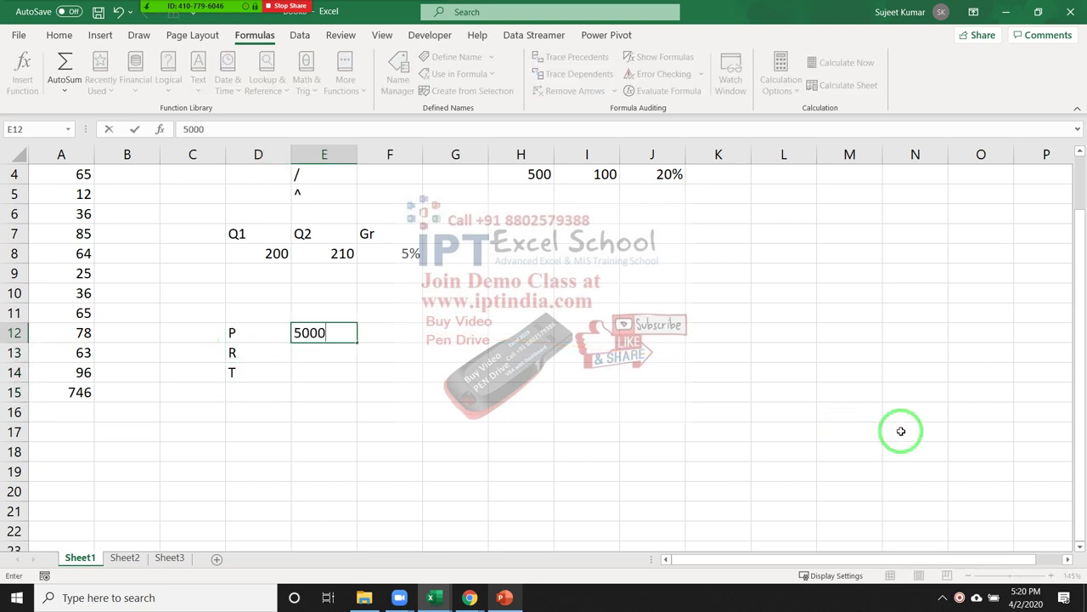
text(0)
key(Return)
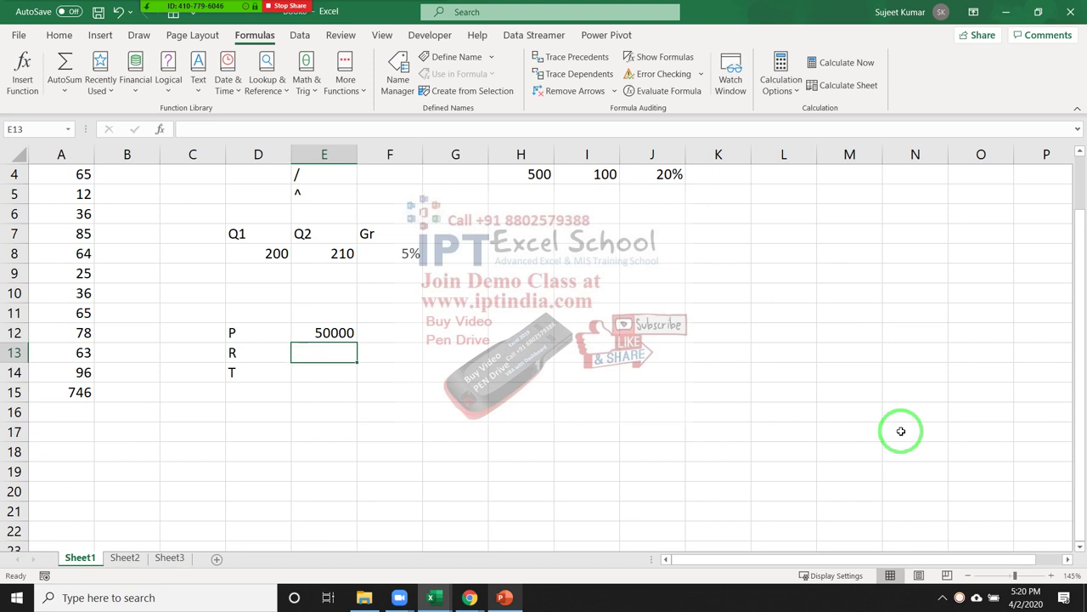
text(8%)
key(Return)
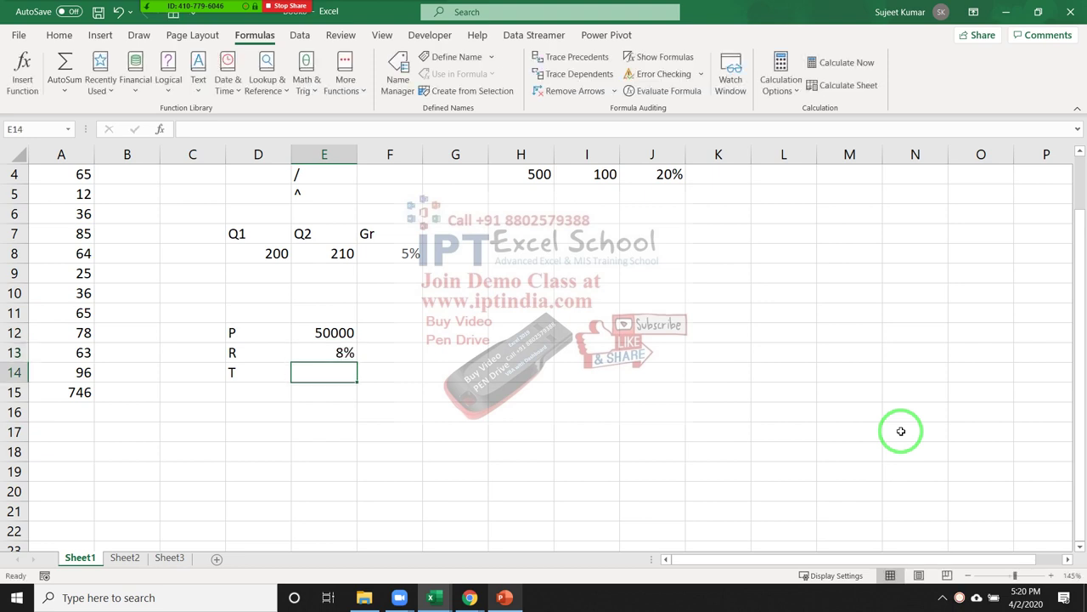
text(3)
key(Return)
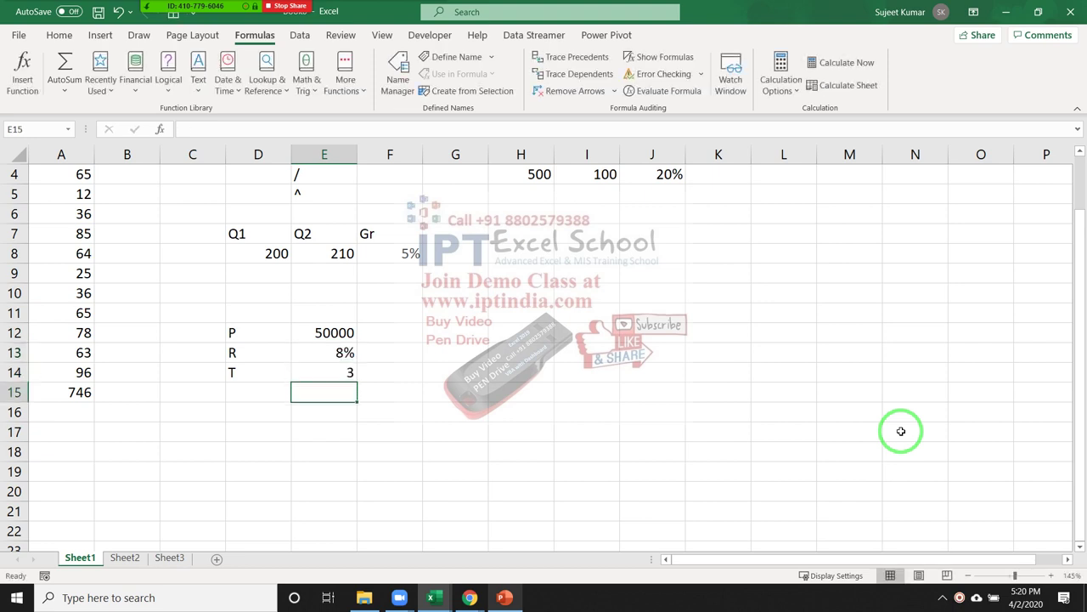
Label D15 as Amt and put a ? placeholder in E15
key(Left)
text(A)
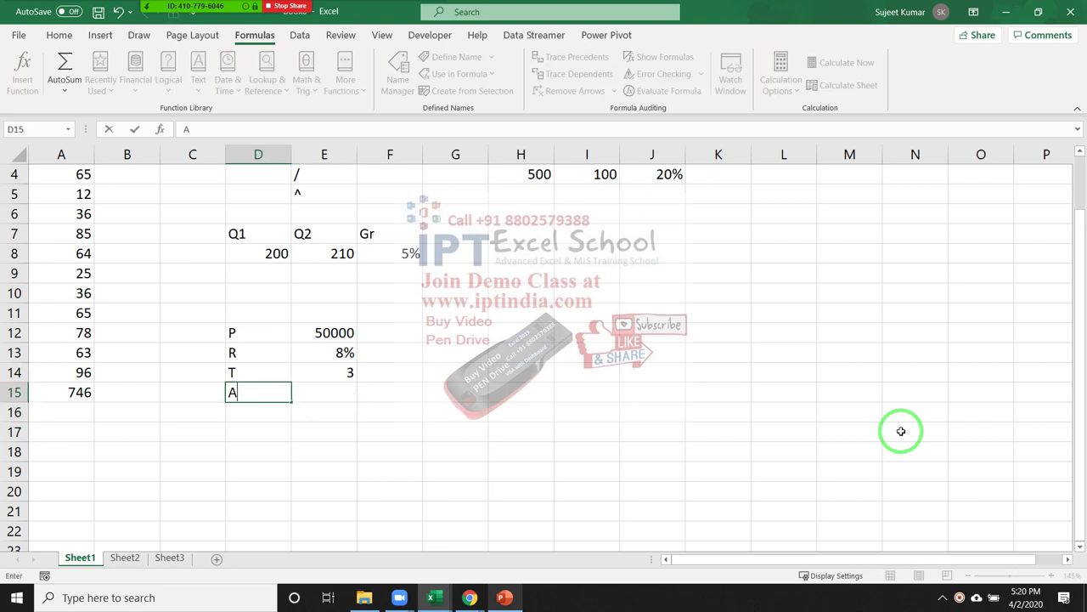
text(mt)
key(Return)
key(Up)
key(Right)
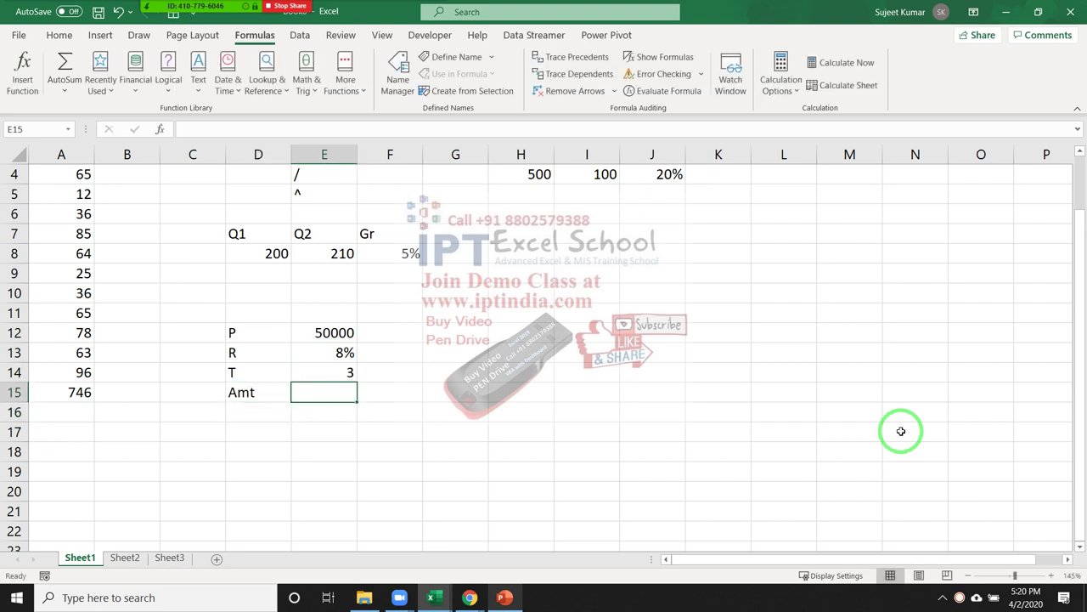
text(?)
key(Return)
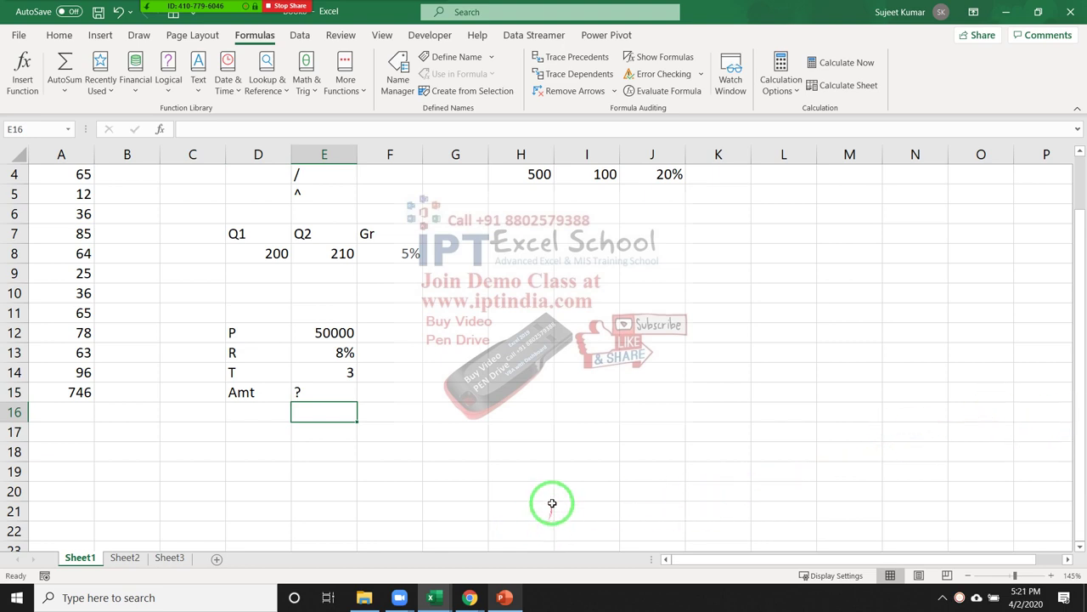
Mark the sheet in red ink, select the column E symbols, and briefly open the meeting chat
drag(548, 482, 428, 460)
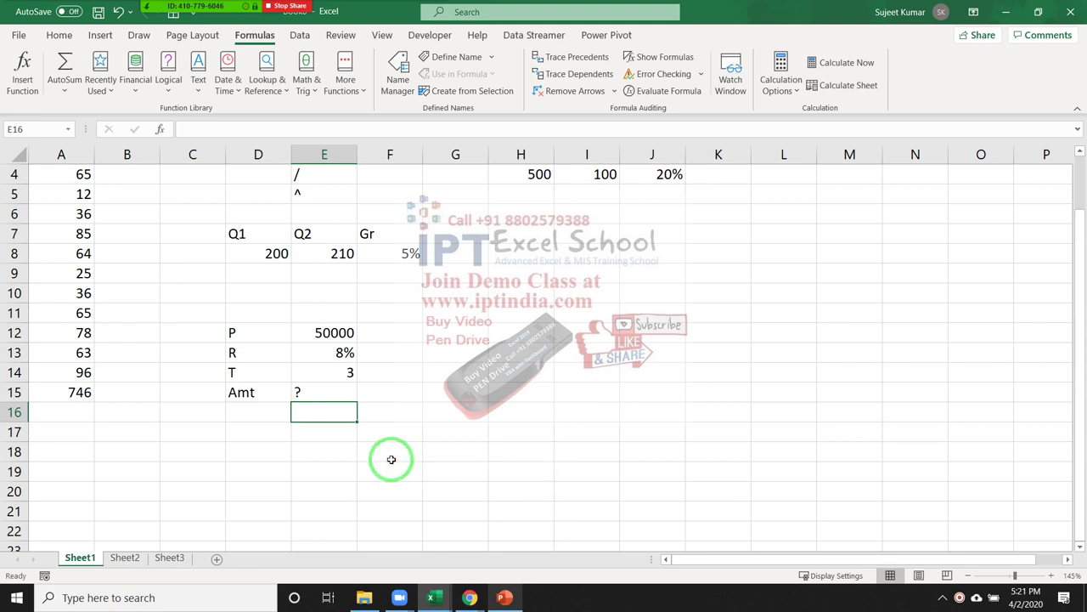
scroll(390, 460, up, 1)
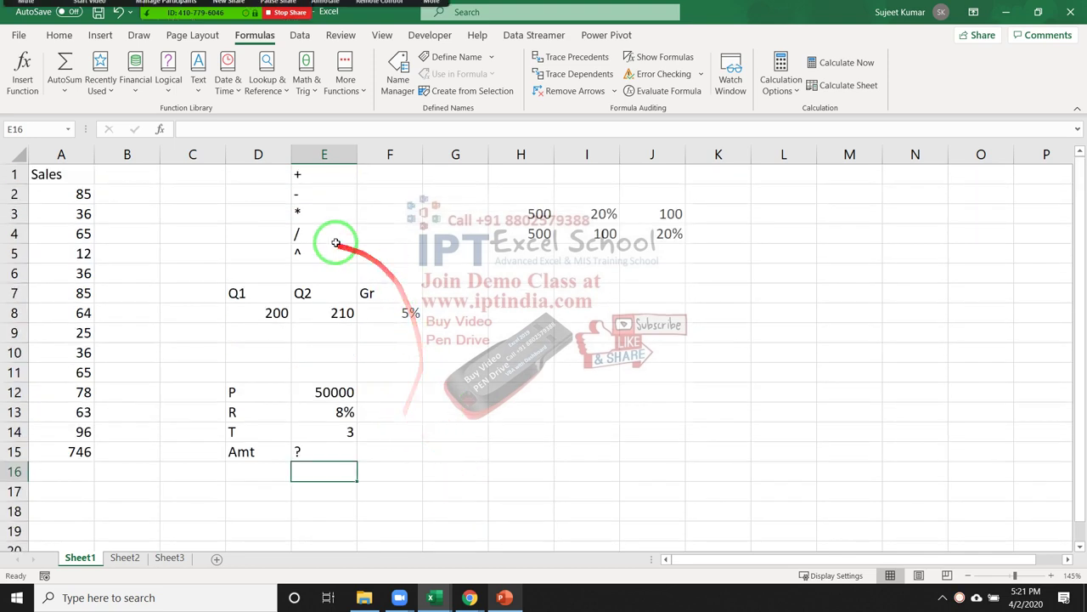
mouse_move(327, 251)
mouse_down()
mouse_move(330, 186)
mouse_move(331, 205)
mouse_up()
click(432, 17)
click(442, 41)
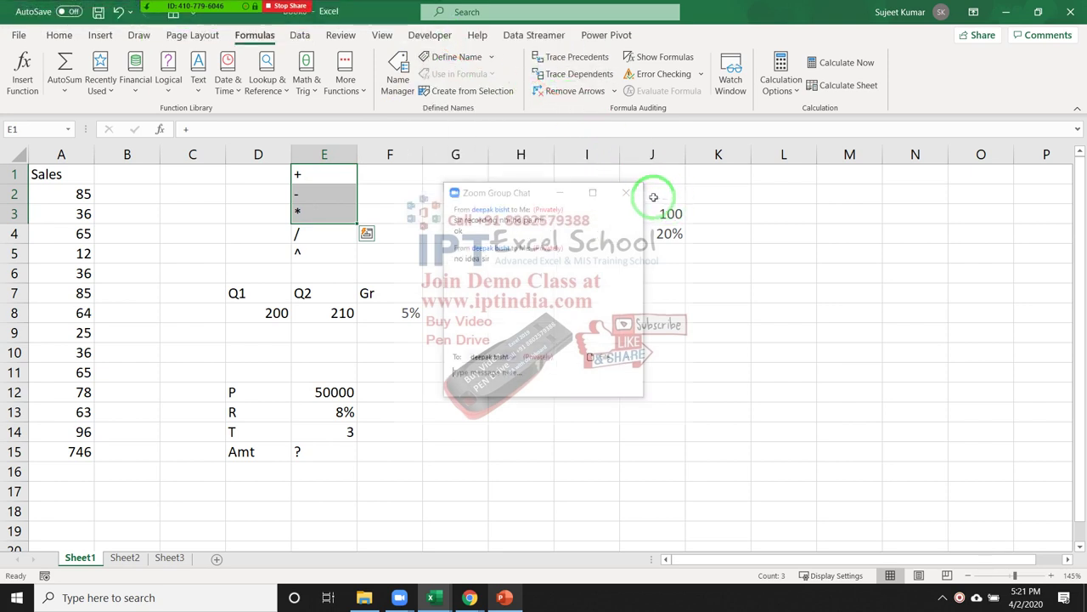
click(627, 193)
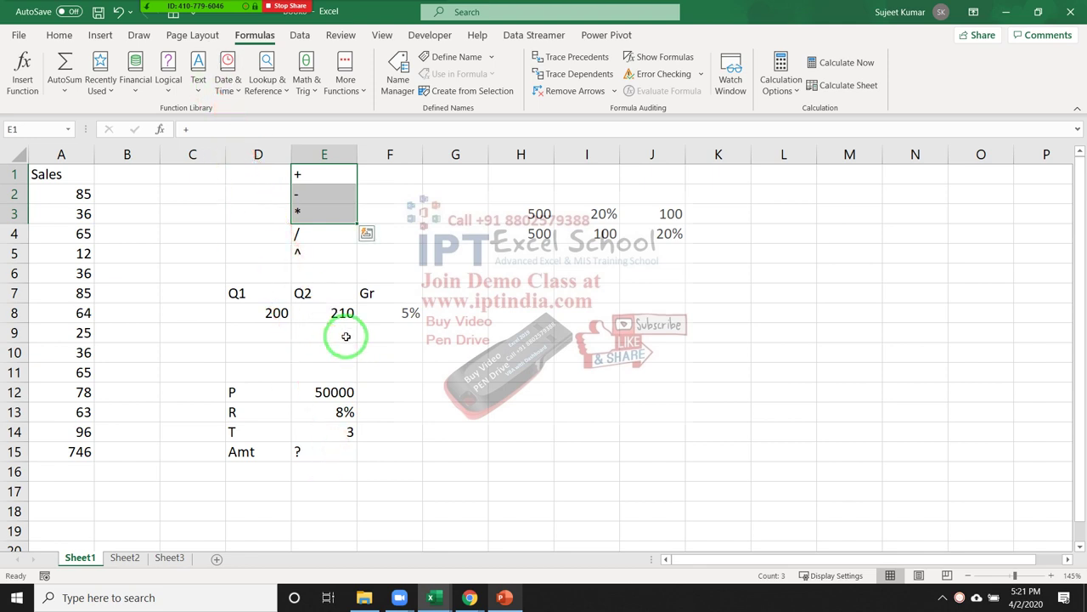
scroll(399, 397, down, 1)
scroll(399, 403, up, 1)
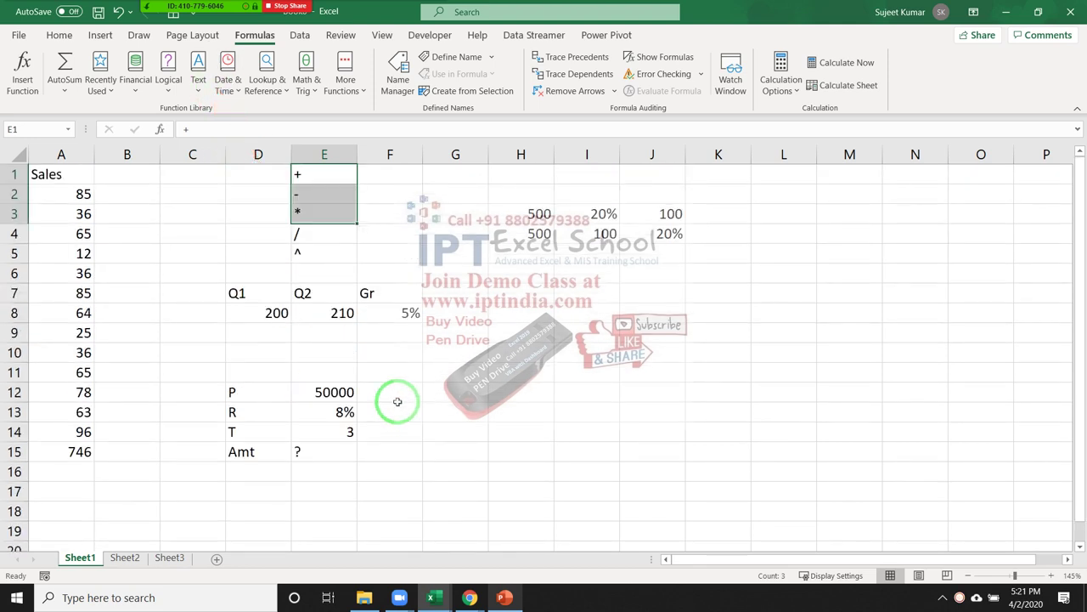
scroll(396, 401, down, 3)
click(255, 217)
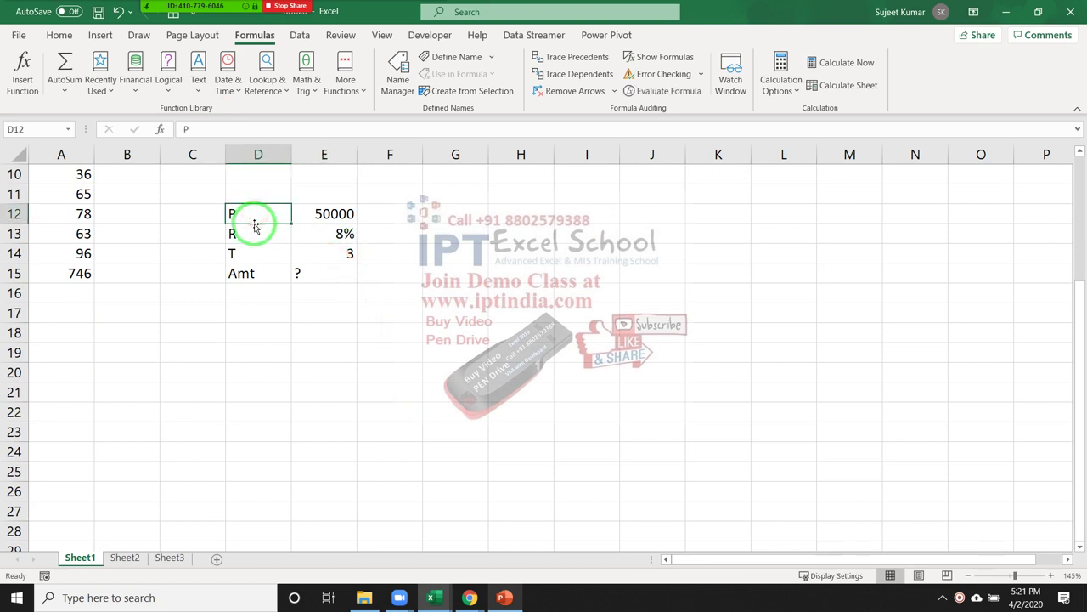
click(256, 236)
click(244, 252)
click(252, 270)
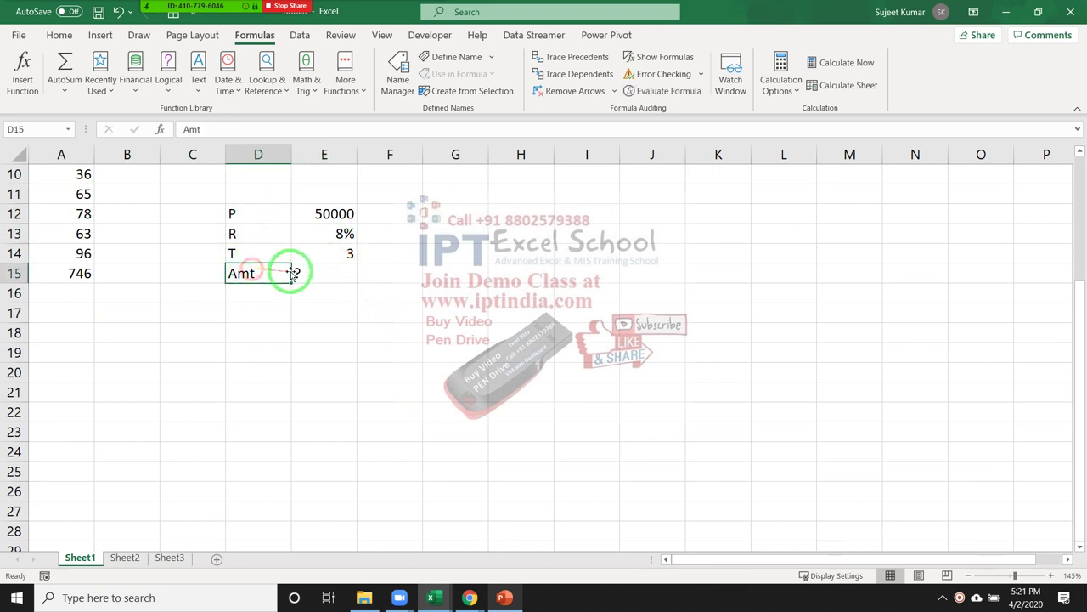
click(316, 271)
click(367, 286)
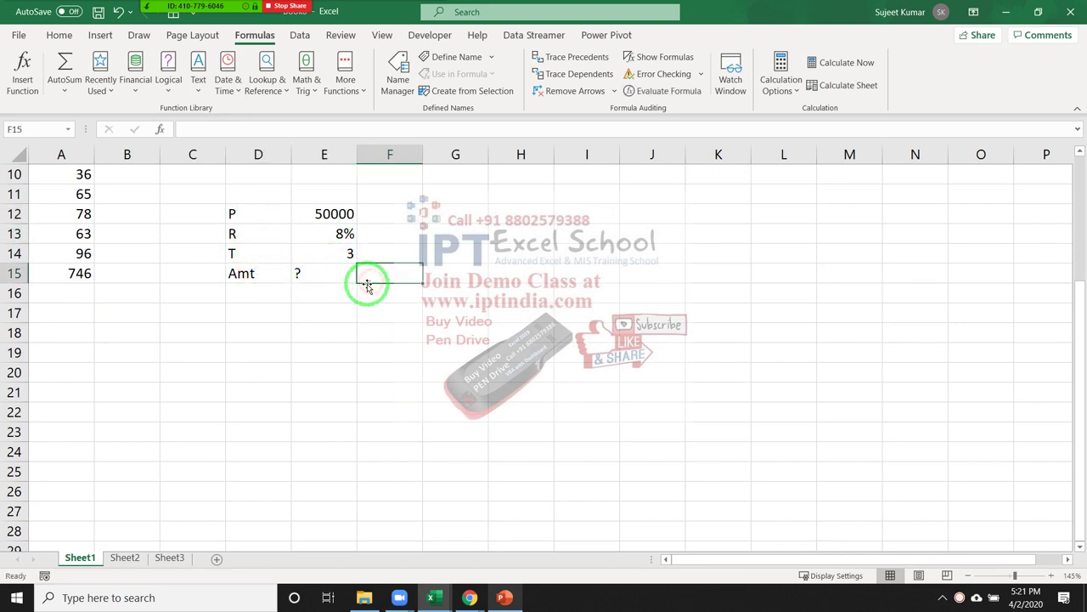
text(=fv)
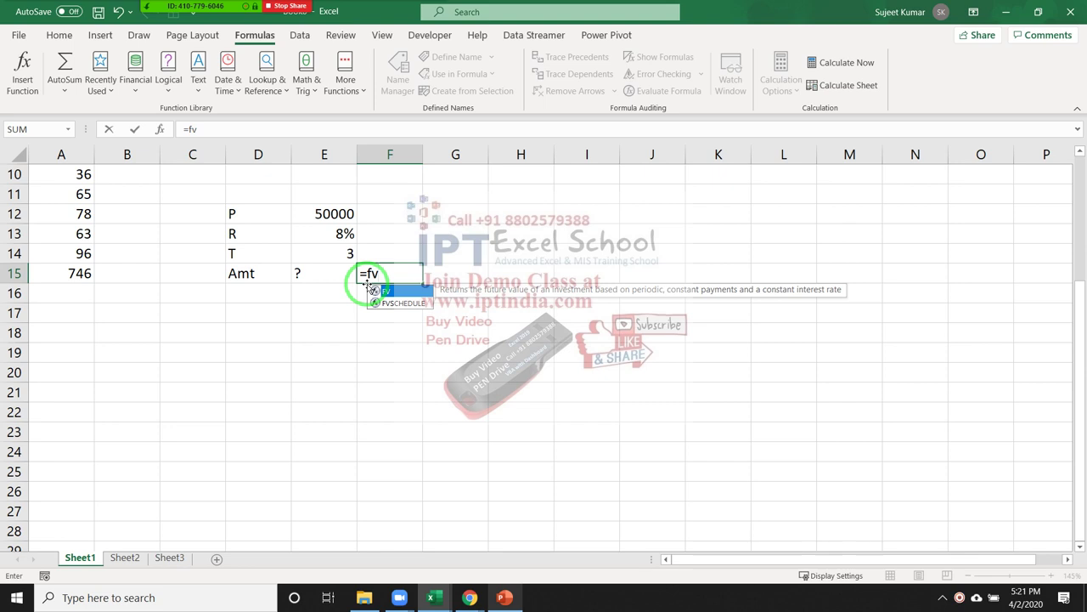
key(Escape)
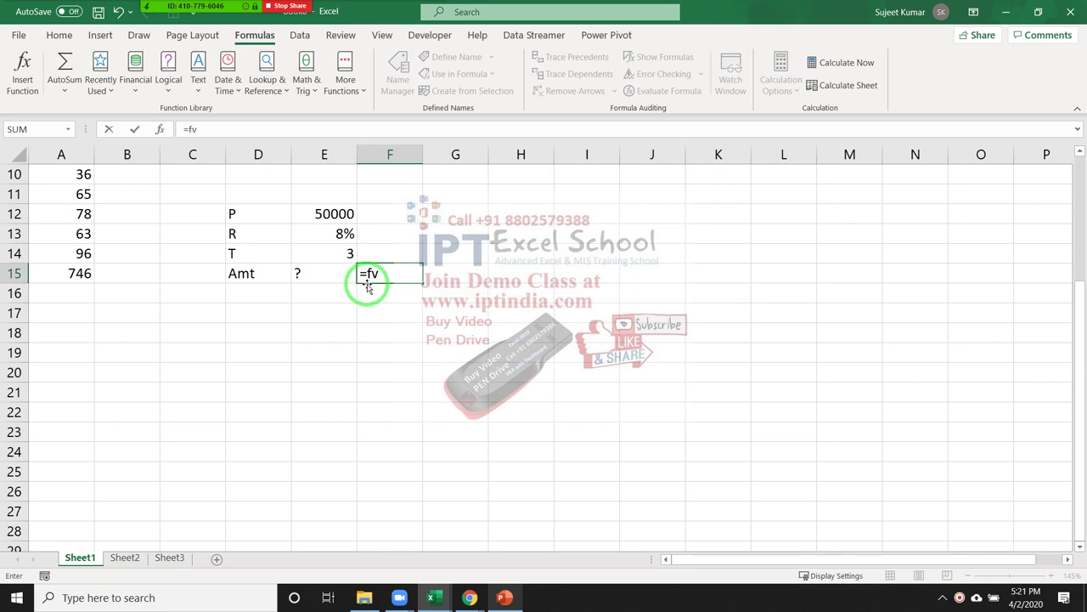
key(Escape)
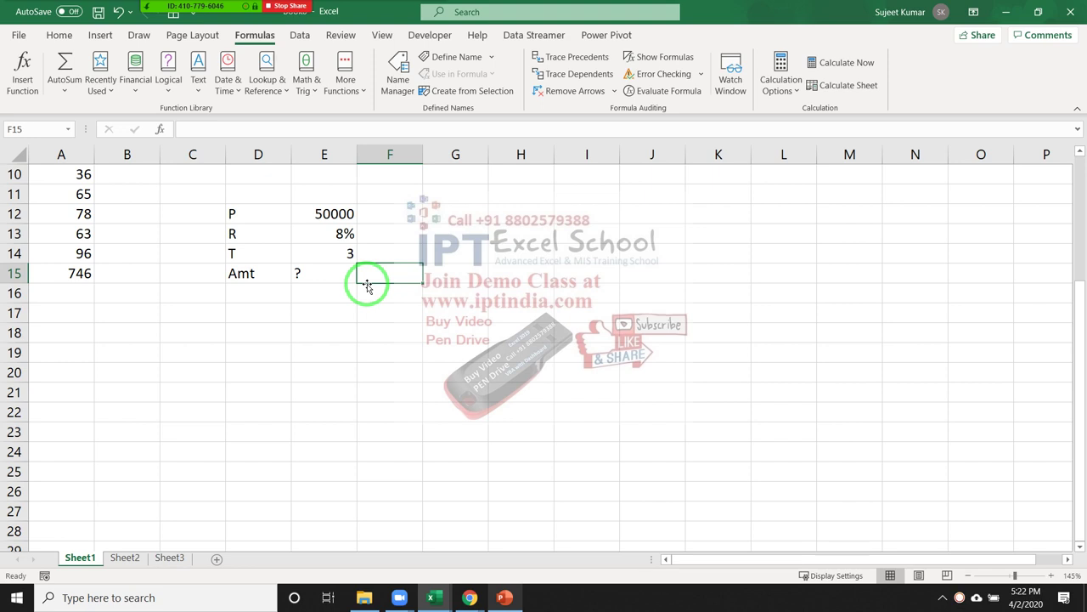
key(Right)
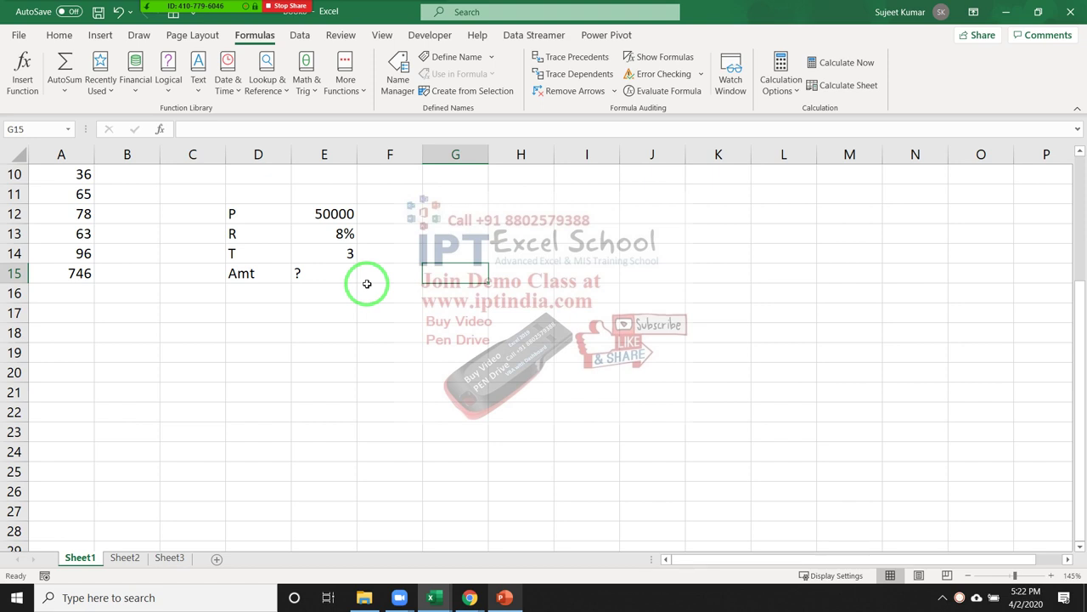
mouse_move(228, 17)
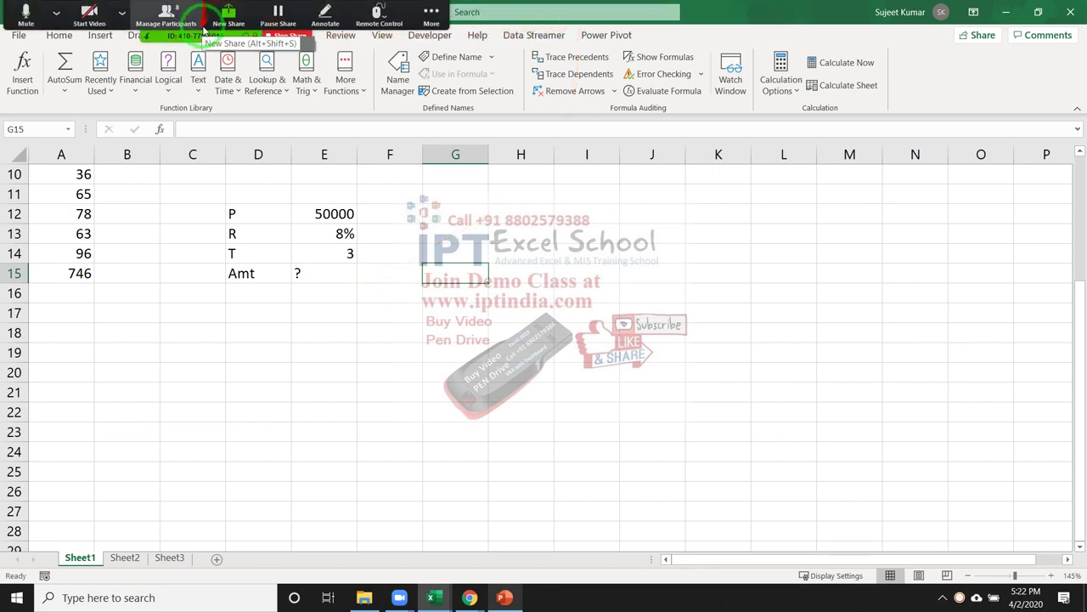
Bring up the Zoom annotation pen and handwrite 'A =' on the sheet
click(325, 15)
click(431, 12)
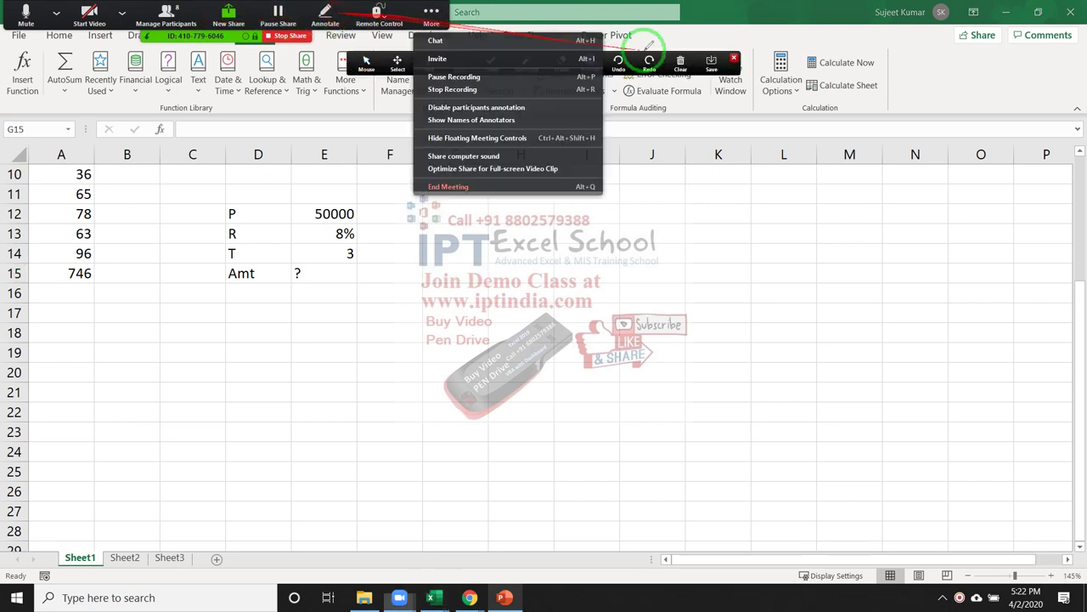
click(646, 46)
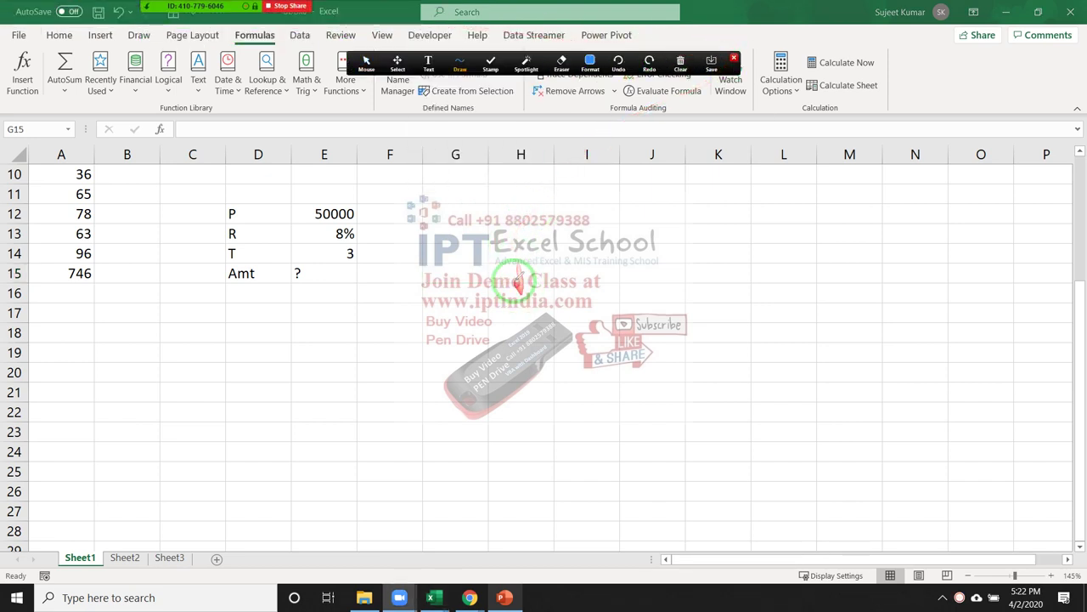
drag(446, 358, 449, 309)
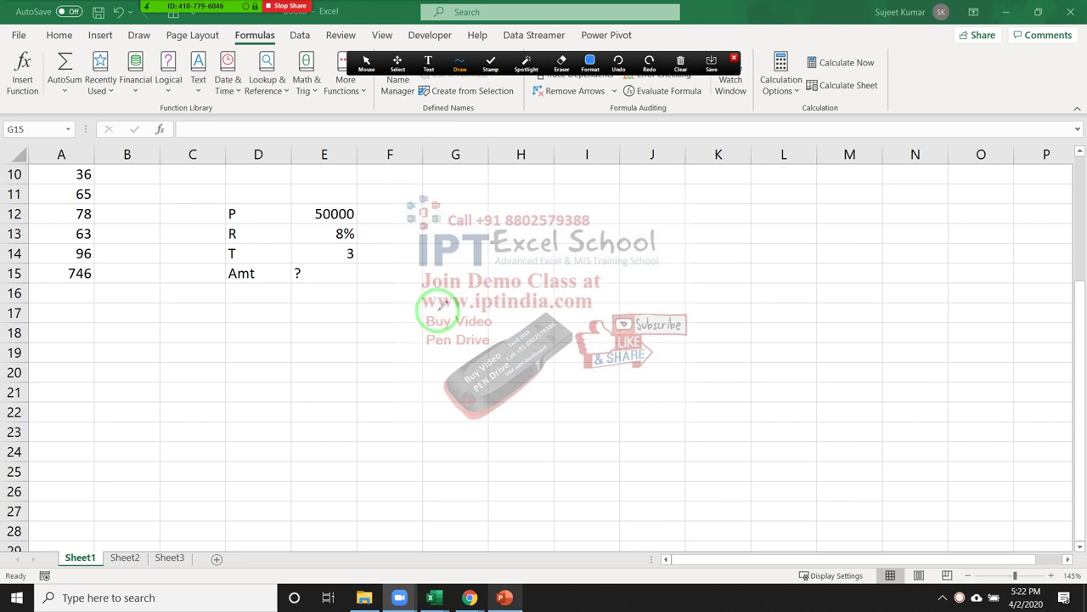
mouse_move(431, 323)
mouse_down()
mouse_move(438, 274)
mouse_move(445, 298)
mouse_move(471, 293)
mouse_up()
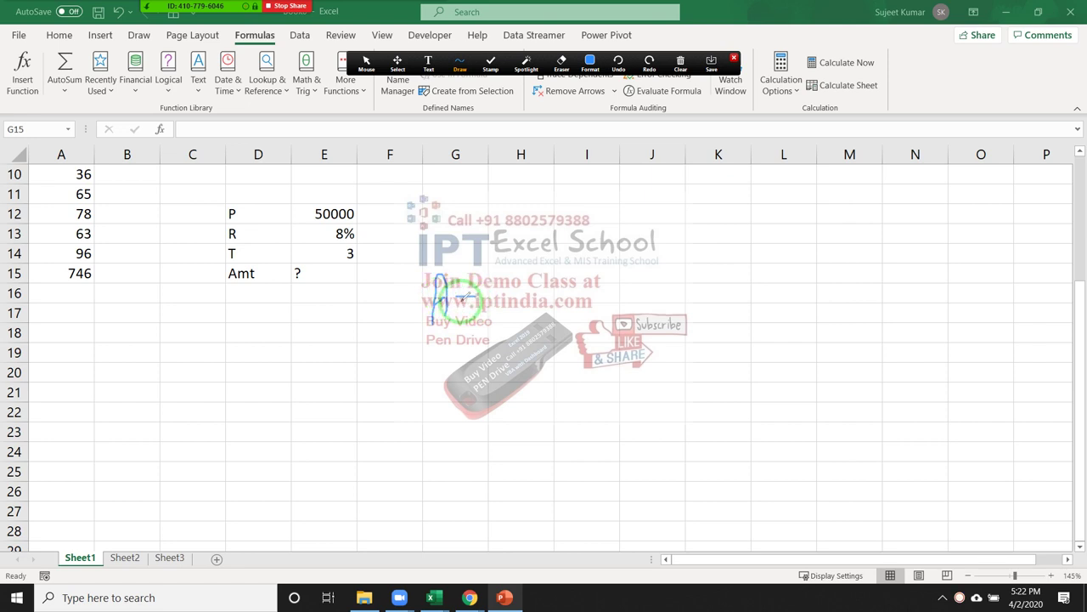
click(457, 302)
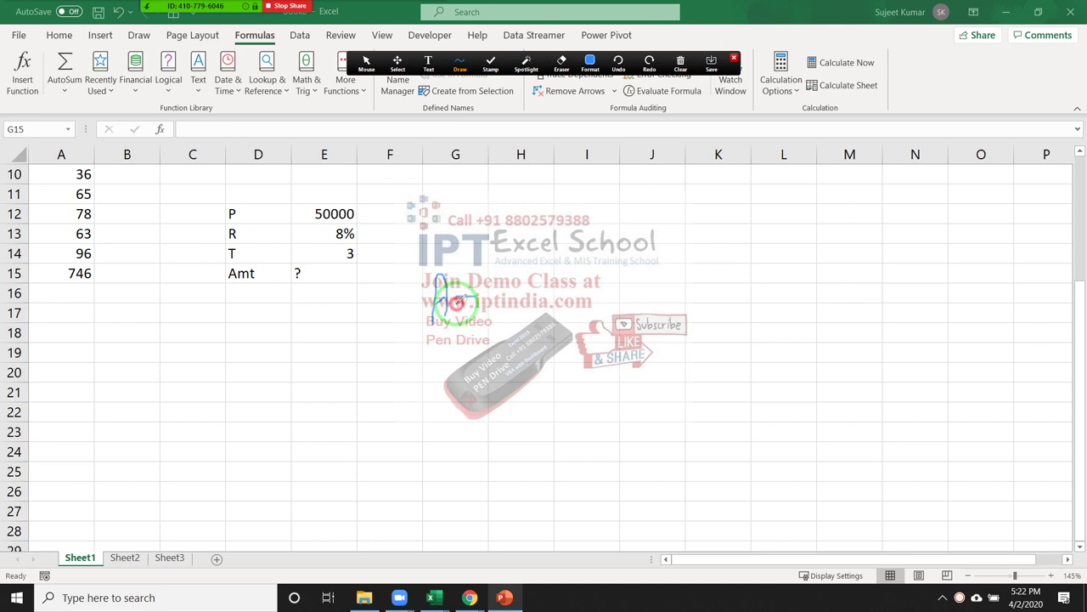
mouse_move(457, 301)
mouse_down()
mouse_move(476, 287)
mouse_move(462, 295)
mouse_move(477, 299)
mouse_up()
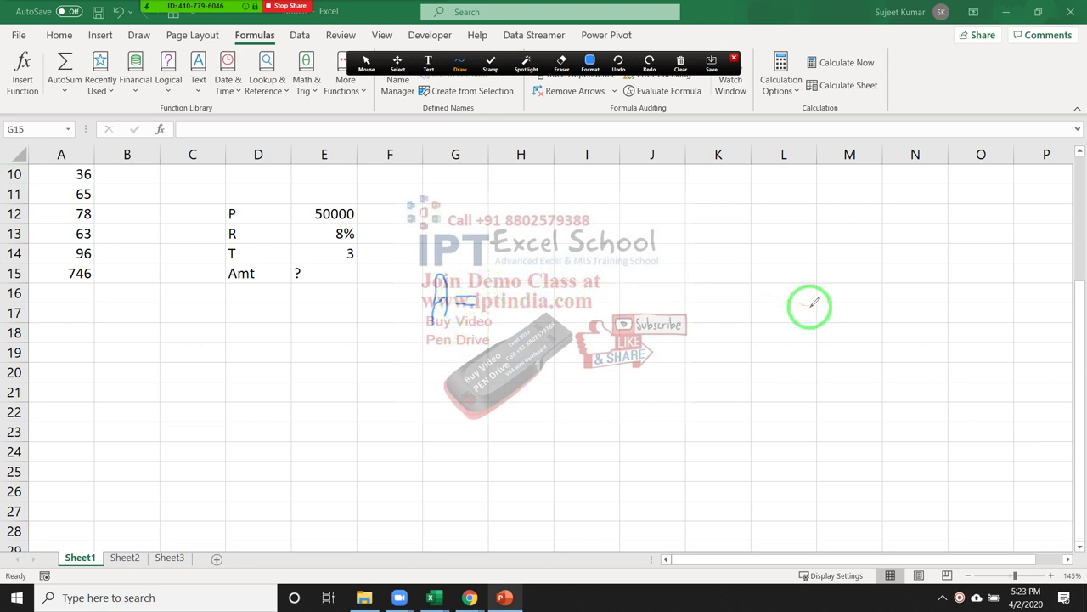
Continue the ink formula with P × (1 + inside the bracket
mouse_move(888, 331)
mouse_down()
mouse_move(835, 311)
mouse_move(600, 371)
mouse_up()
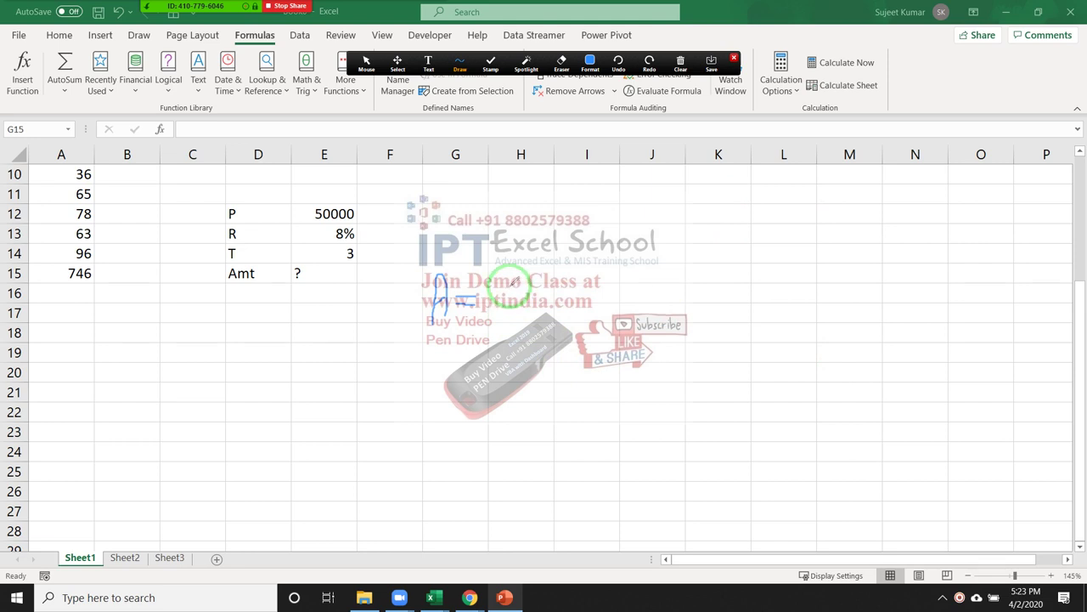
click(511, 276)
drag(508, 274, 505, 333)
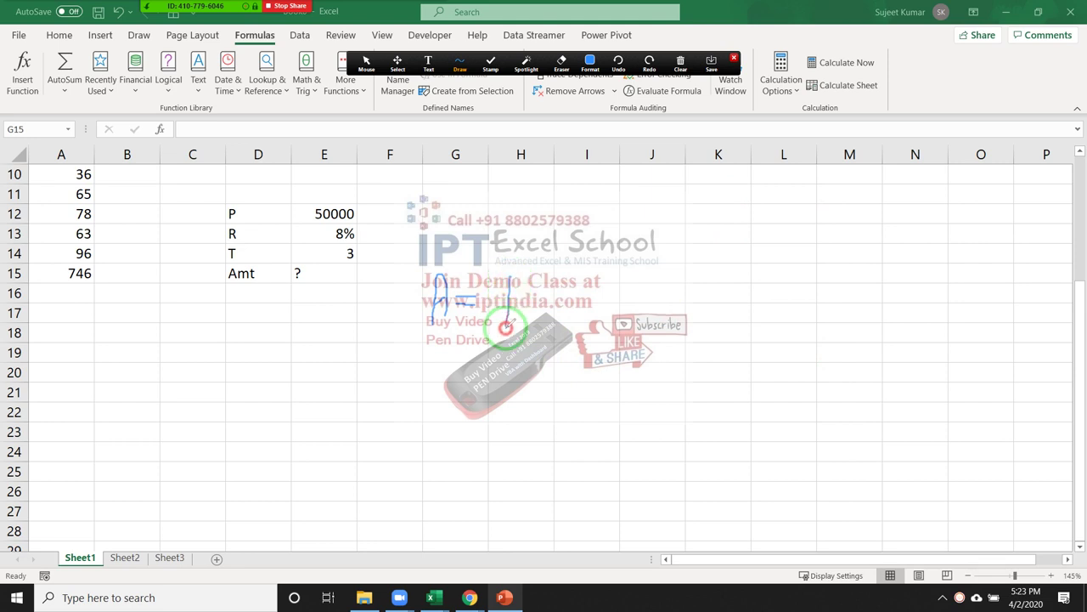
mouse_move(516, 274)
mouse_down()
mouse_move(563, 273)
mouse_move(507, 299)
mouse_up()
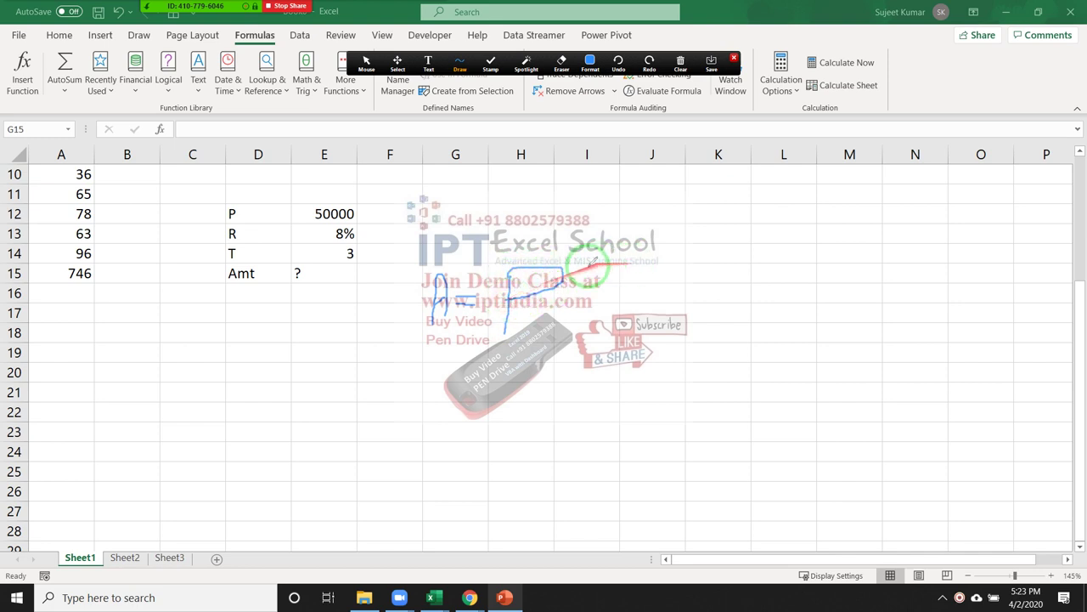
mouse_move(605, 277)
mouse_down()
mouse_move(602, 323)
mouse_move(623, 325)
mouse_up()
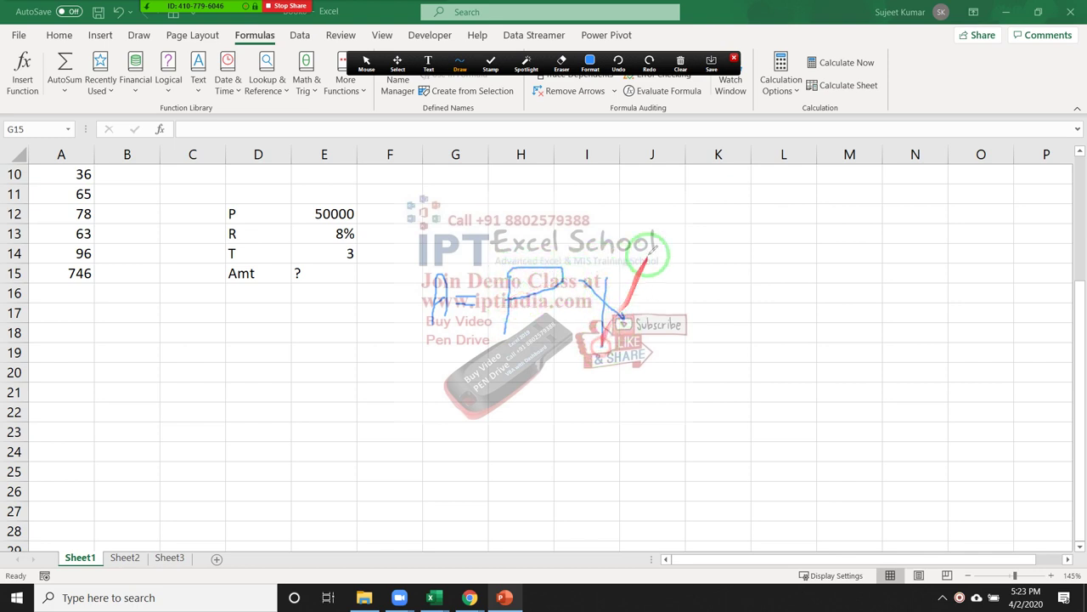
mouse_move(640, 249)
mouse_down()
mouse_move(639, 310)
mouse_move(697, 327)
mouse_up()
drag(659, 257, 658, 292)
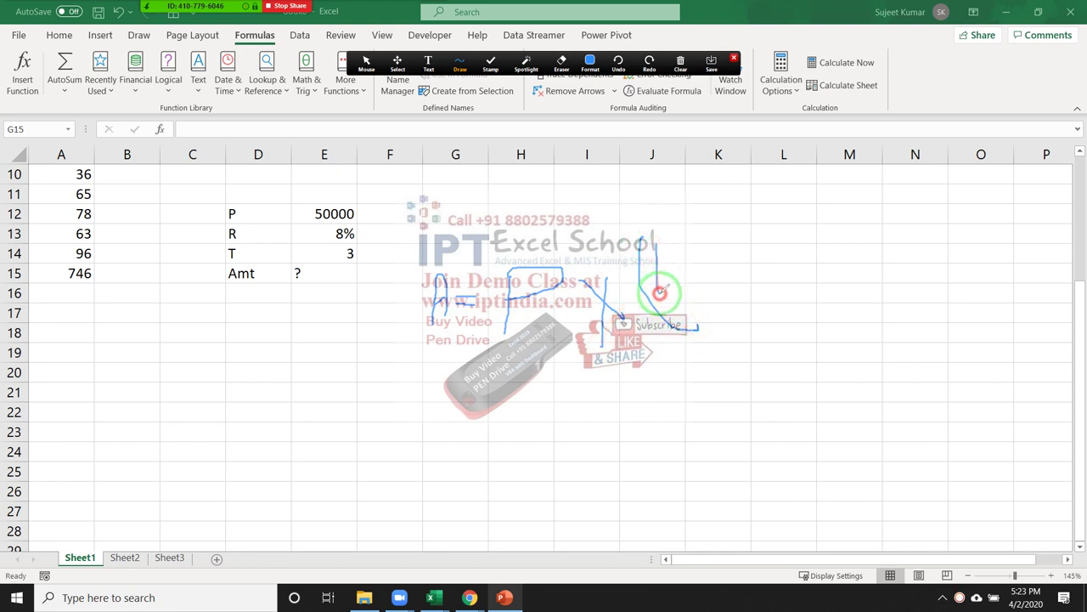
mouse_move(712, 260)
mouse_down()
mouse_move(688, 255)
mouse_move(704, 289)
mouse_move(742, 251)
mouse_move(726, 304)
mouse_move(757, 300)
mouse_move(750, 284)
mouse_up()
Finish the ink with r/N, the closing bracket and exponent T×N, then return to the mouse
drag(735, 228, 781, 297)
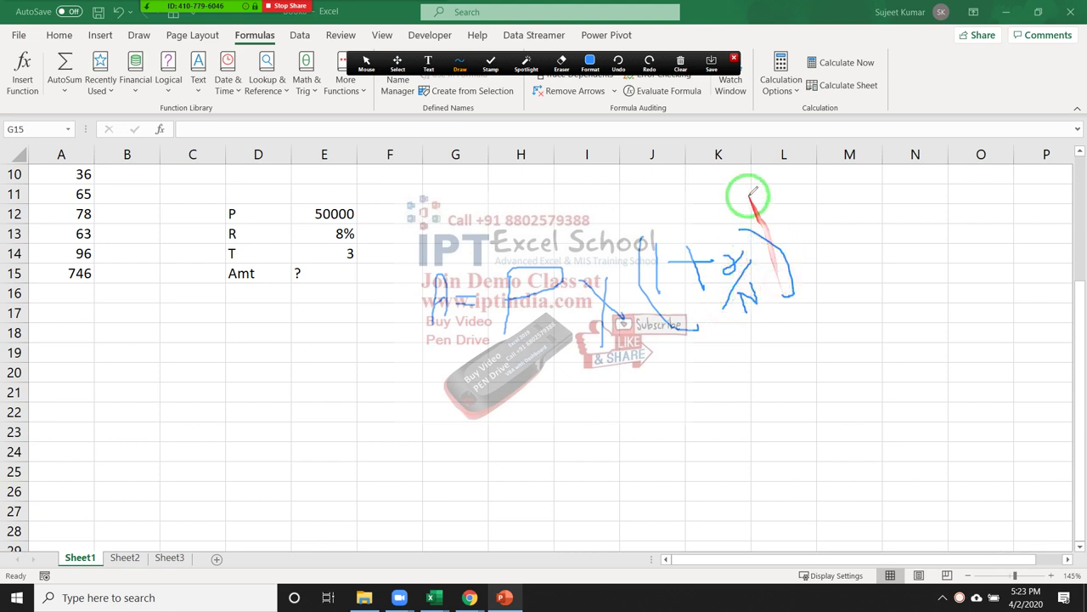
drag(749, 196, 794, 226)
mouse_move(781, 189)
mouse_down()
mouse_move(794, 222)
mouse_move(799, 187)
mouse_up()
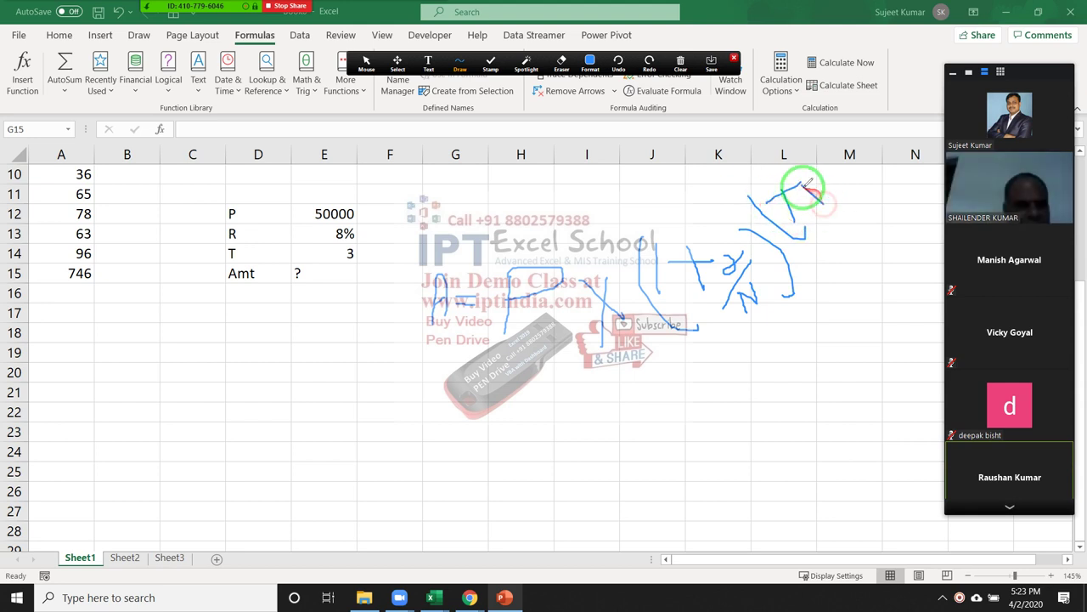
mouse_move(818, 187)
mouse_down()
mouse_move(815, 200)
mouse_move(841, 199)
mouse_move(852, 175)
mouse_up()
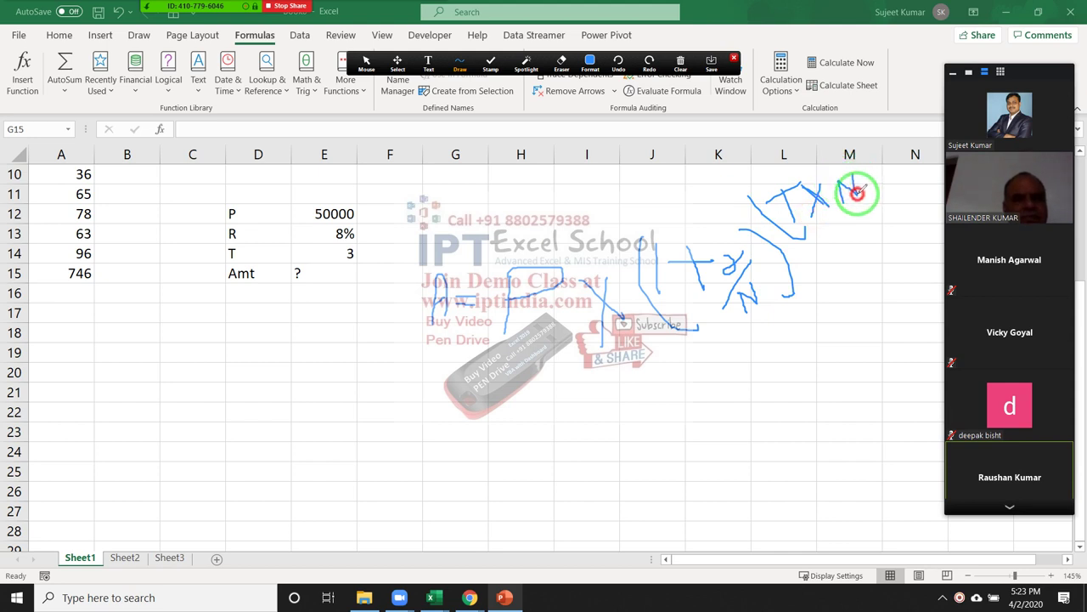
drag(847, 162, 861, 195)
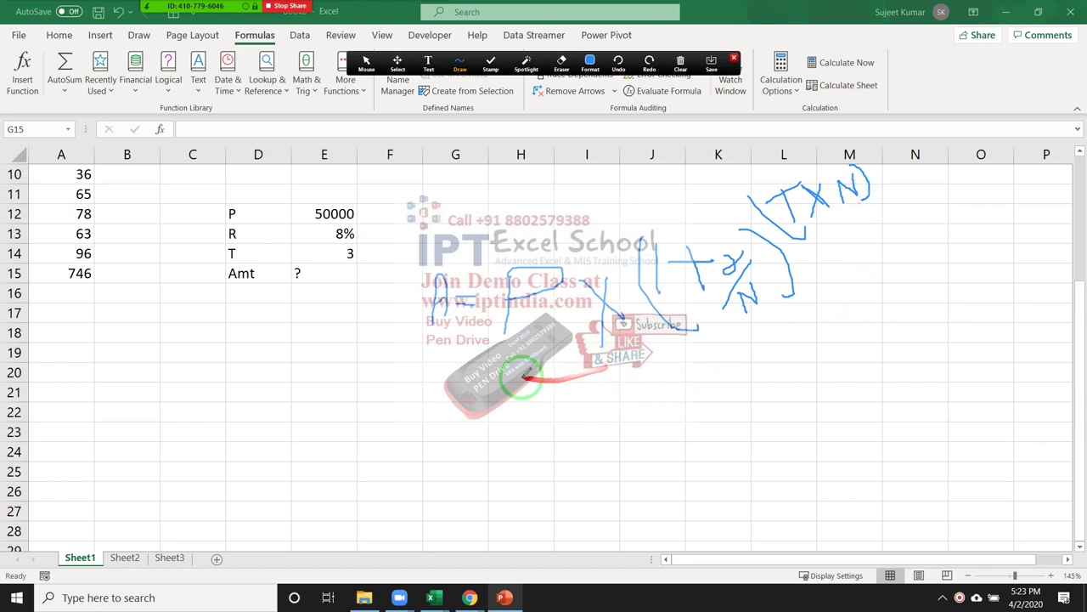
click(366, 64)
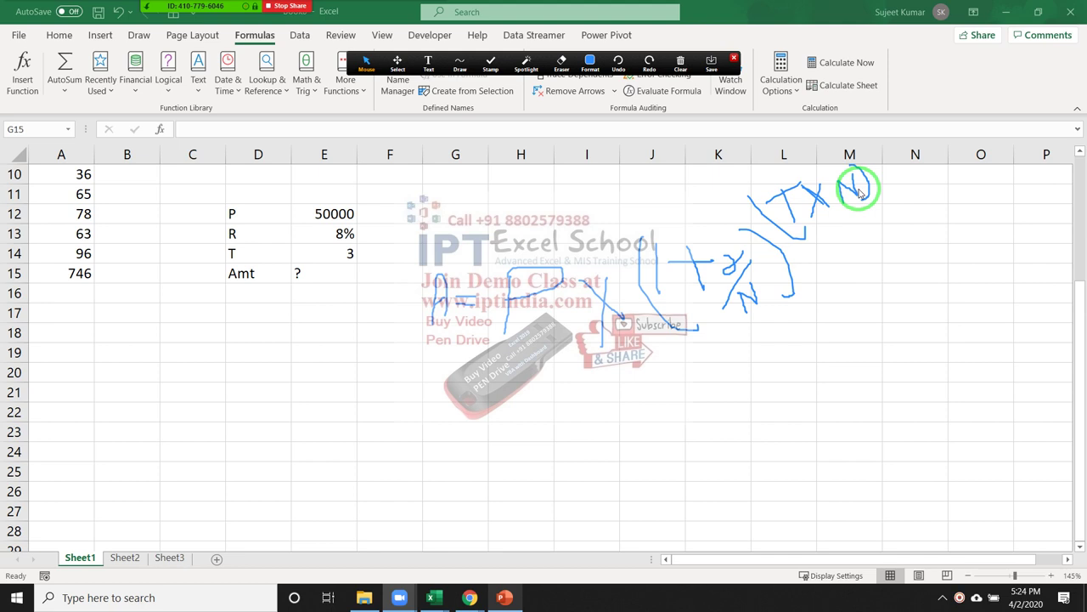
Type A=P*(1+R/N)^(T*N) into H20 and N=12 into H21
drag(858, 192, 867, 198)
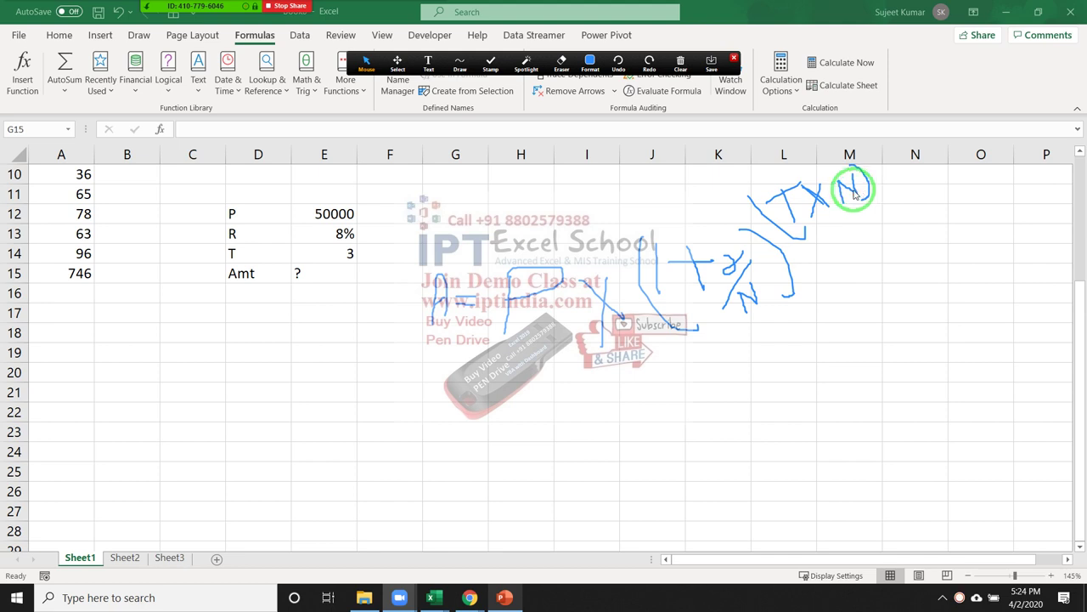
click(505, 371)
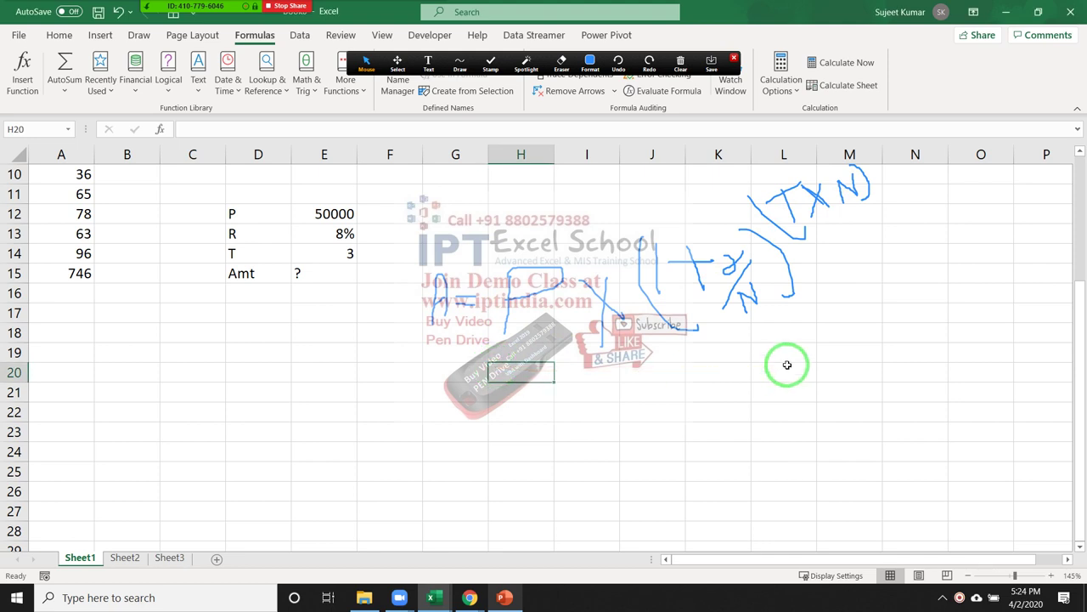
text(A=)
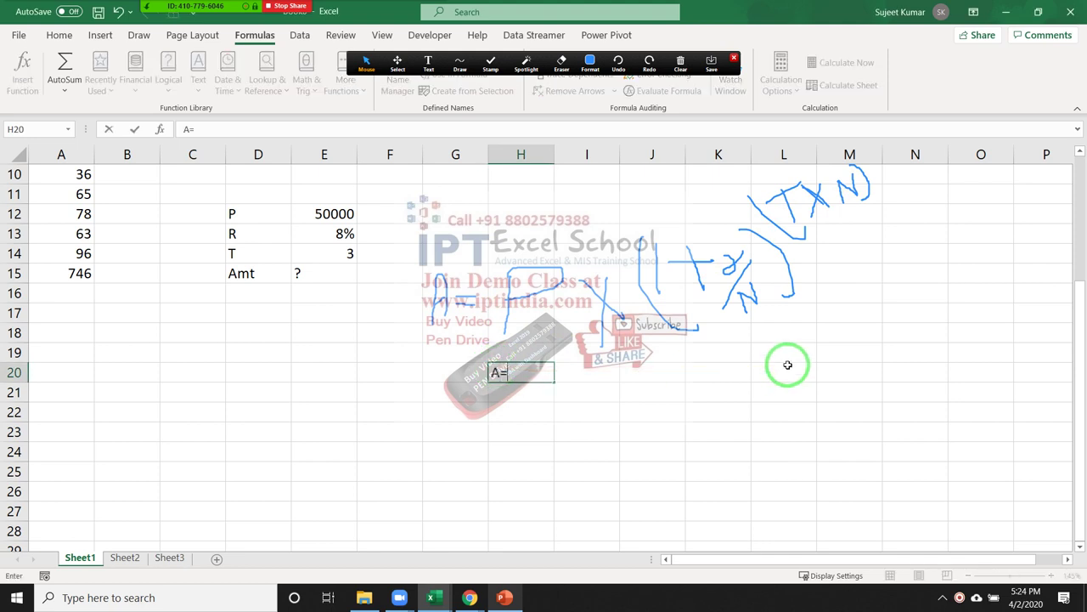
text(P*)
text((1)
text(+)
text(R/)
text(N))
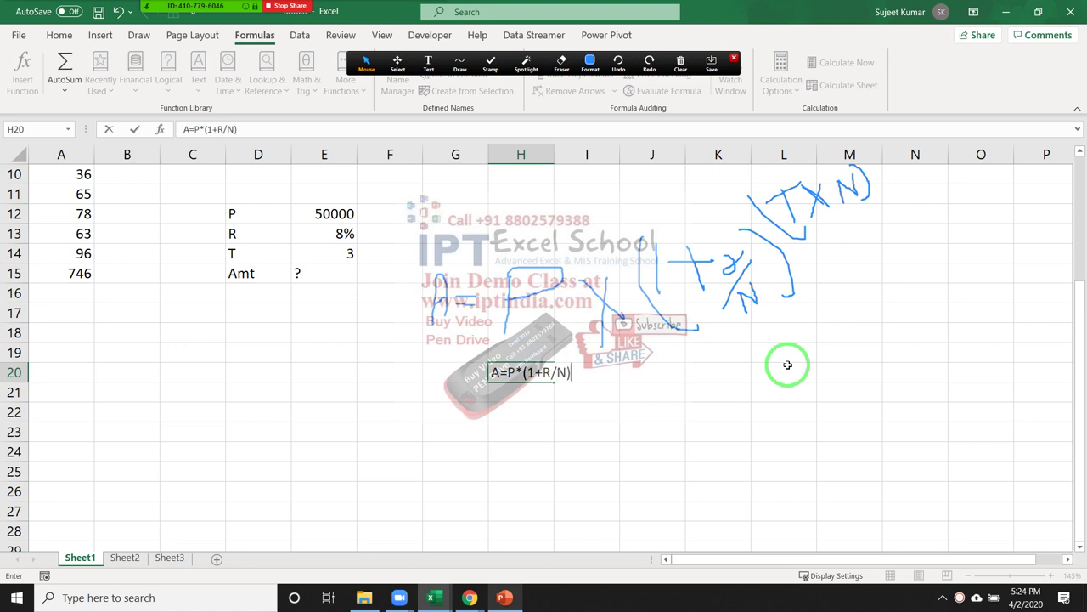
text(^)
text((T)
text(*N)
text())
key(Return)
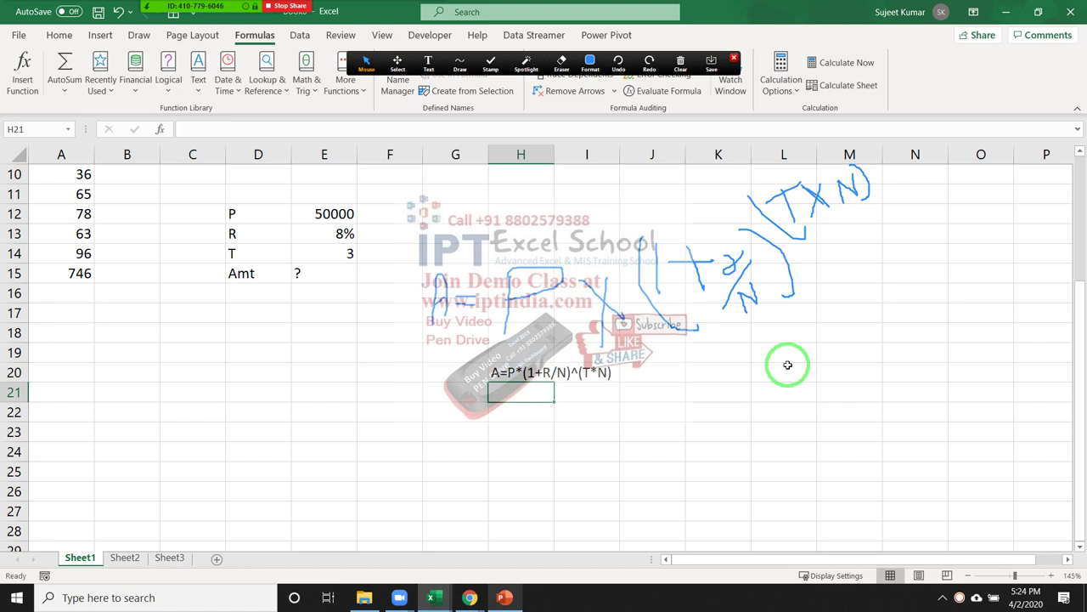
text(N=1)
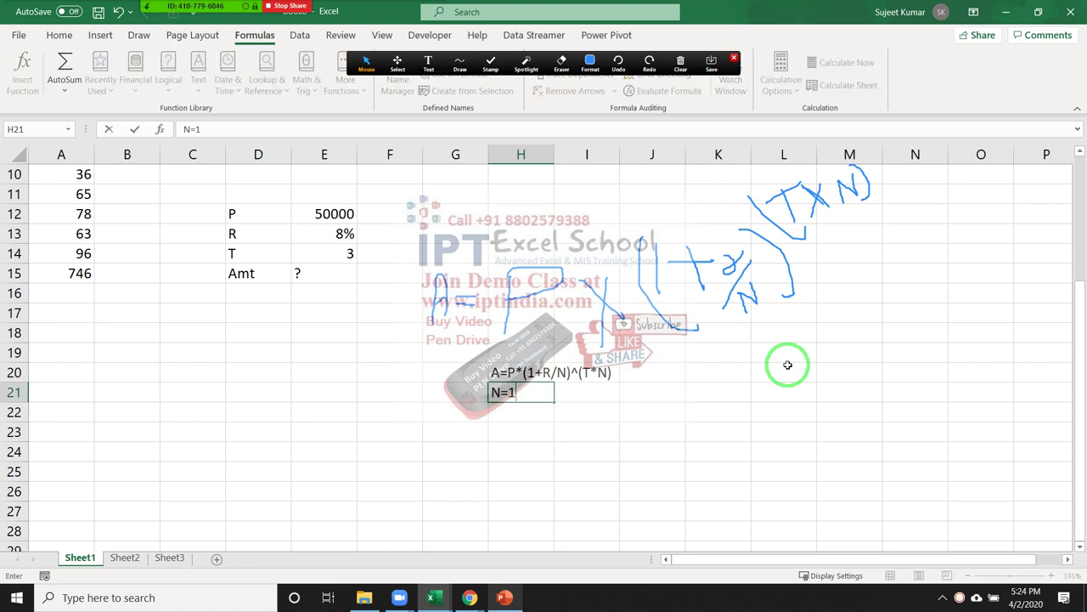
text(2)
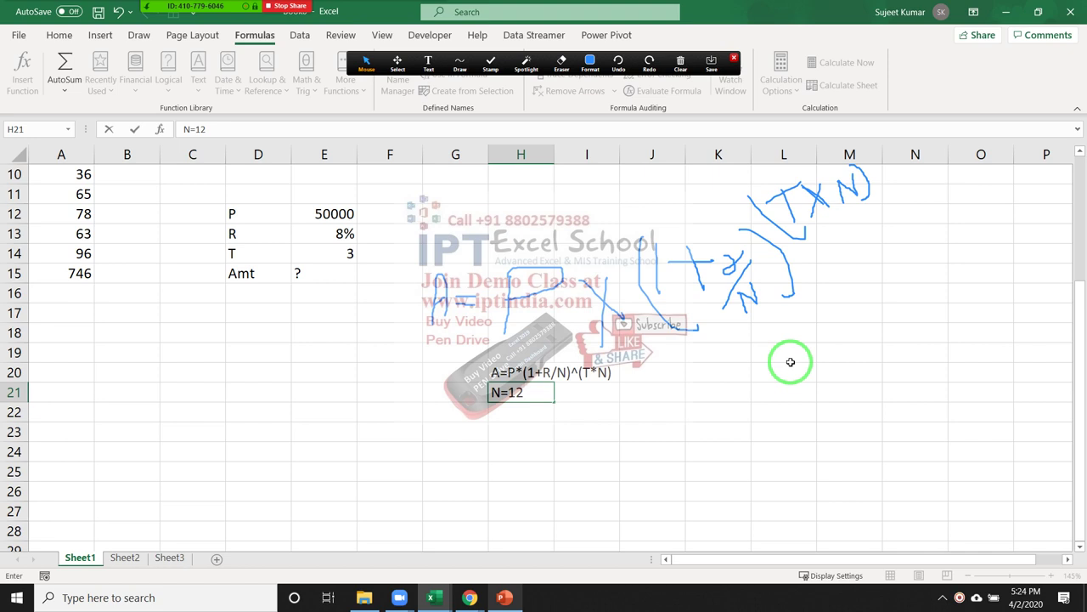
key(Return)
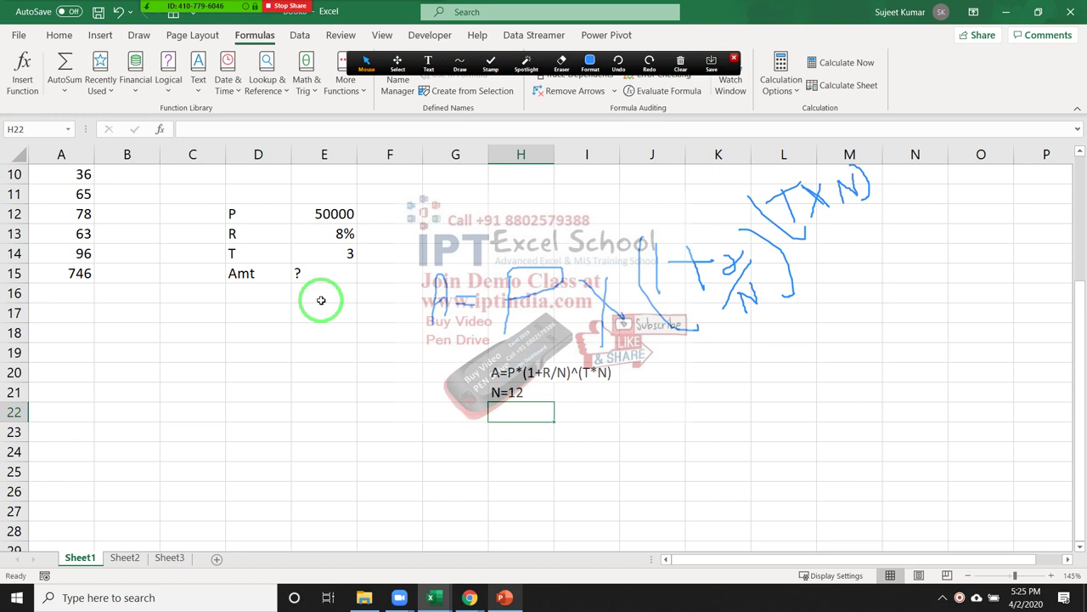
Enter the monthly rate formula =E13/12 in D17, giving 0.00667
click(320, 297)
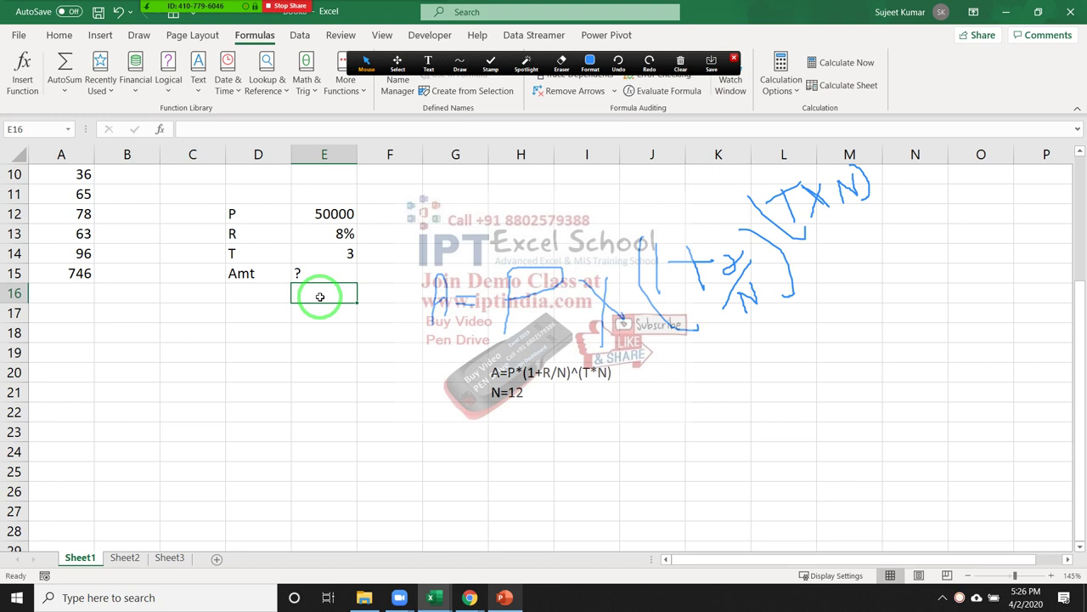
click(294, 312)
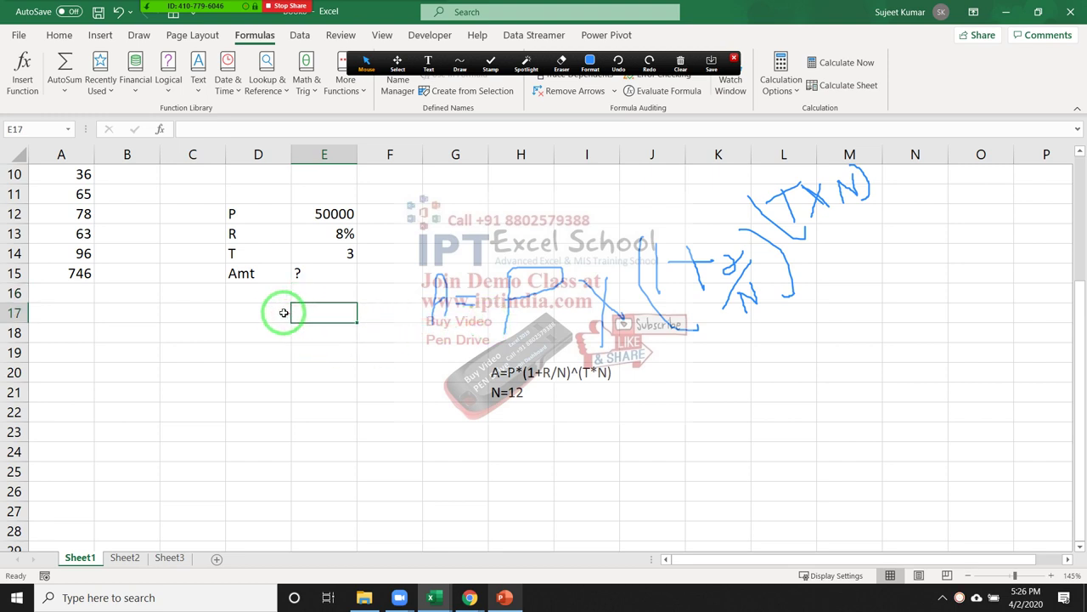
click(273, 313)
text(=)
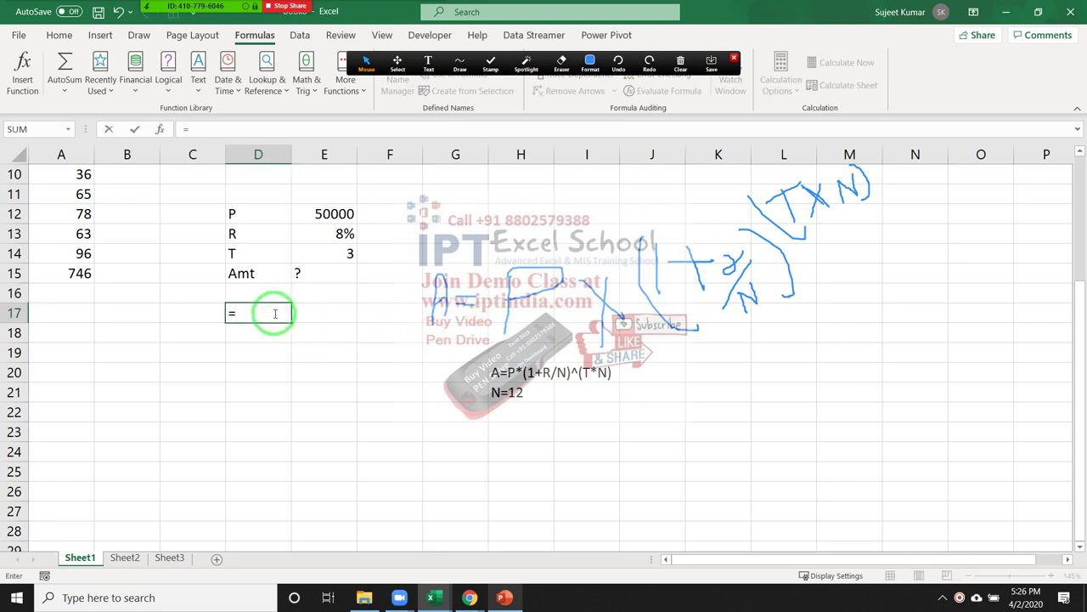
text(1)
key(BackSpace)
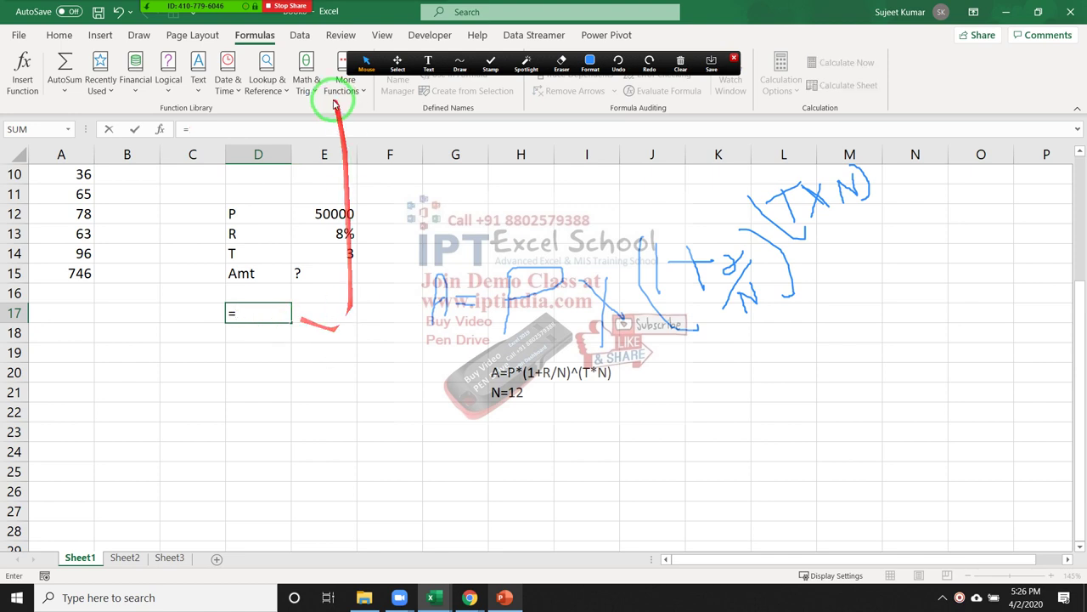
click(337, 233)
text(/12)
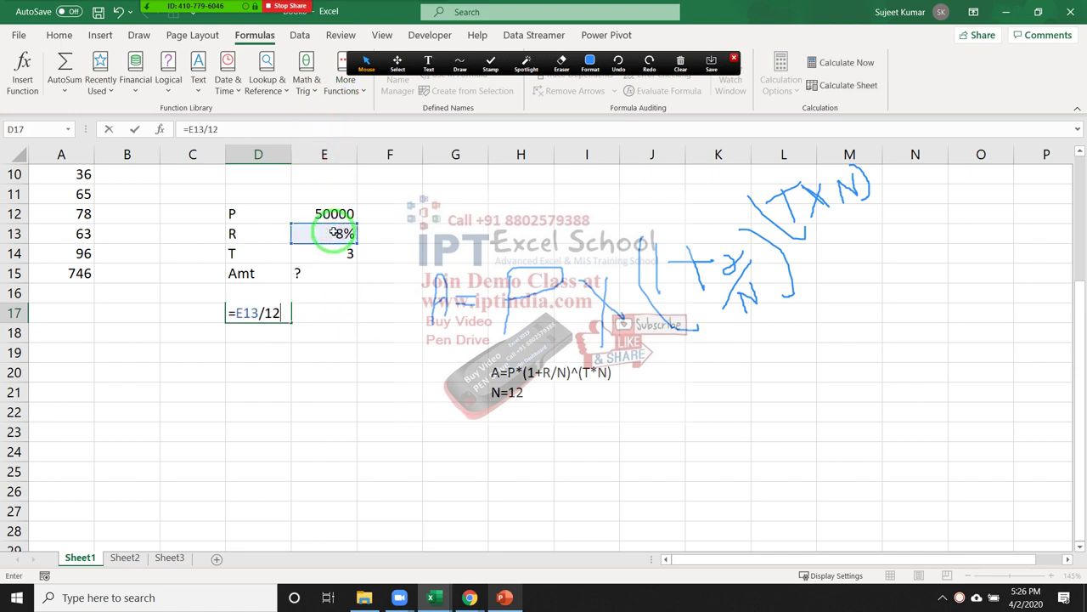
key(Return)
Add 1 to D17's monthly rate in E17, giving 1.00667
key(Up)
key(Right)
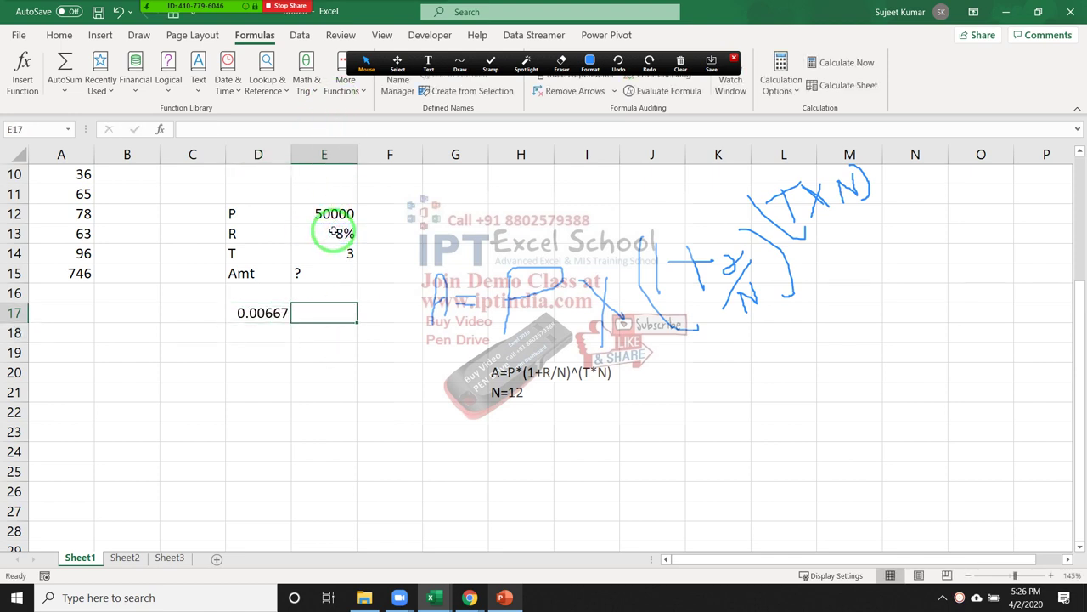
text(=1+)
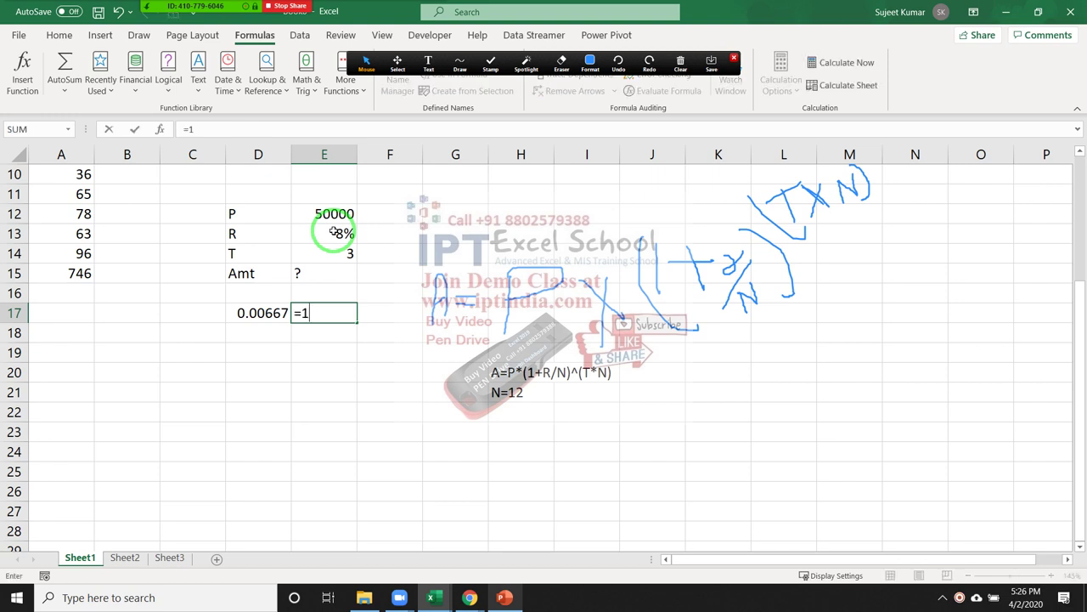
click(258, 313)
key(Return)
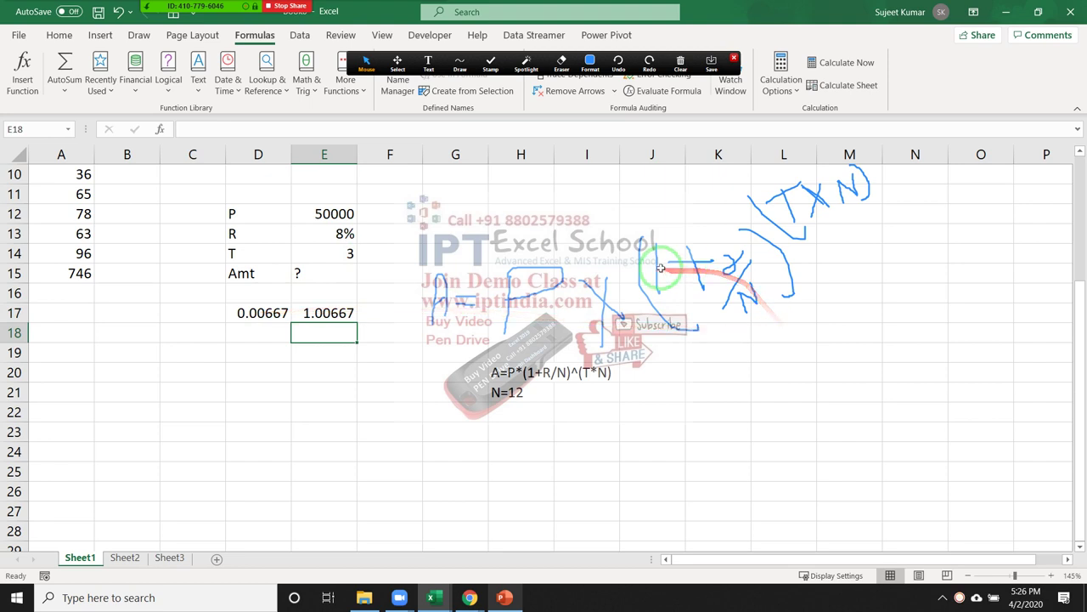
Enter =E14*12 in F17 for 36 months
click(386, 312)
text(=)
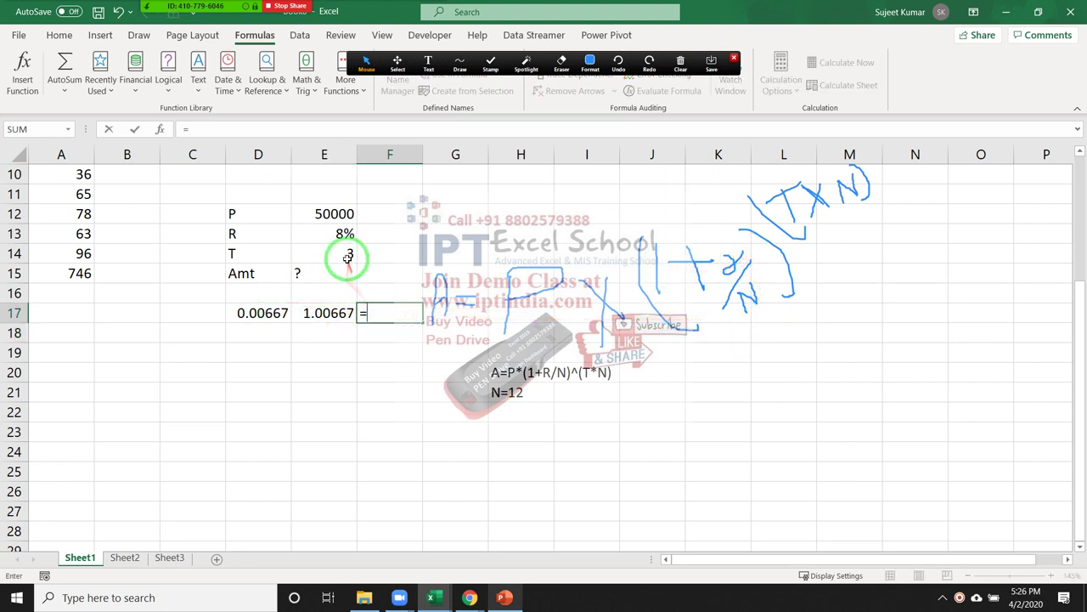
click(348, 253)
text(*)
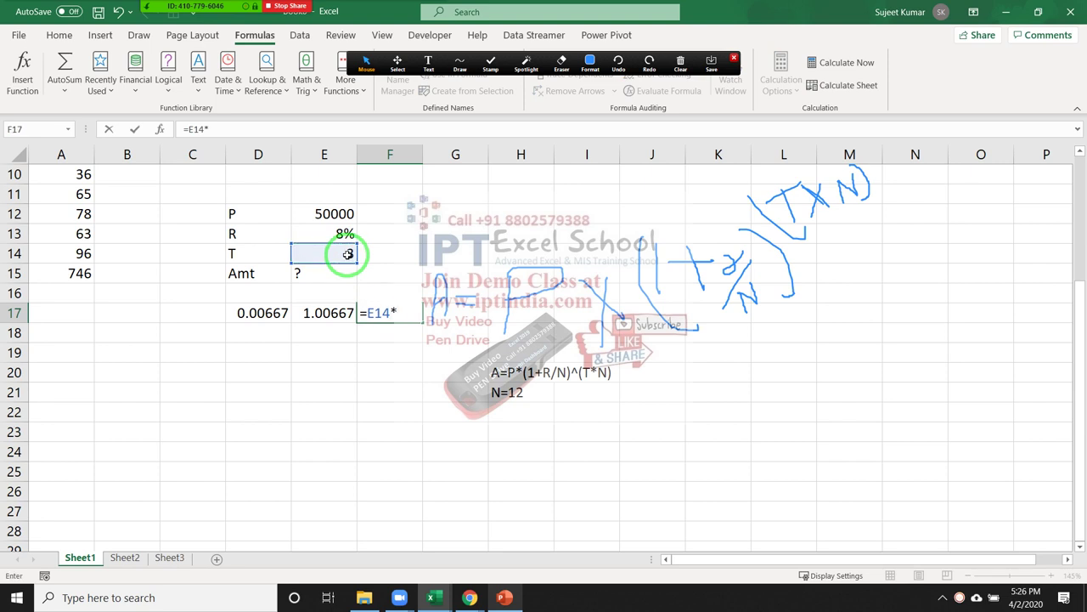
text(n)
key(BackSpace)
text(12)
key(Return)
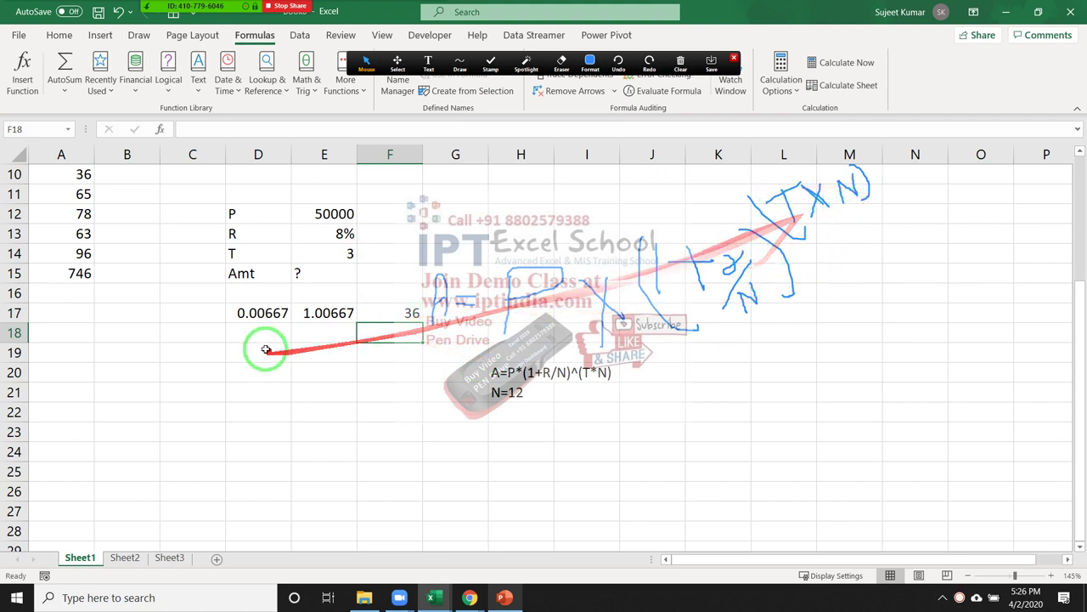
Enter the growth factor =E17^F17 in F18, giving 1.27024
text(=)
key(Left)
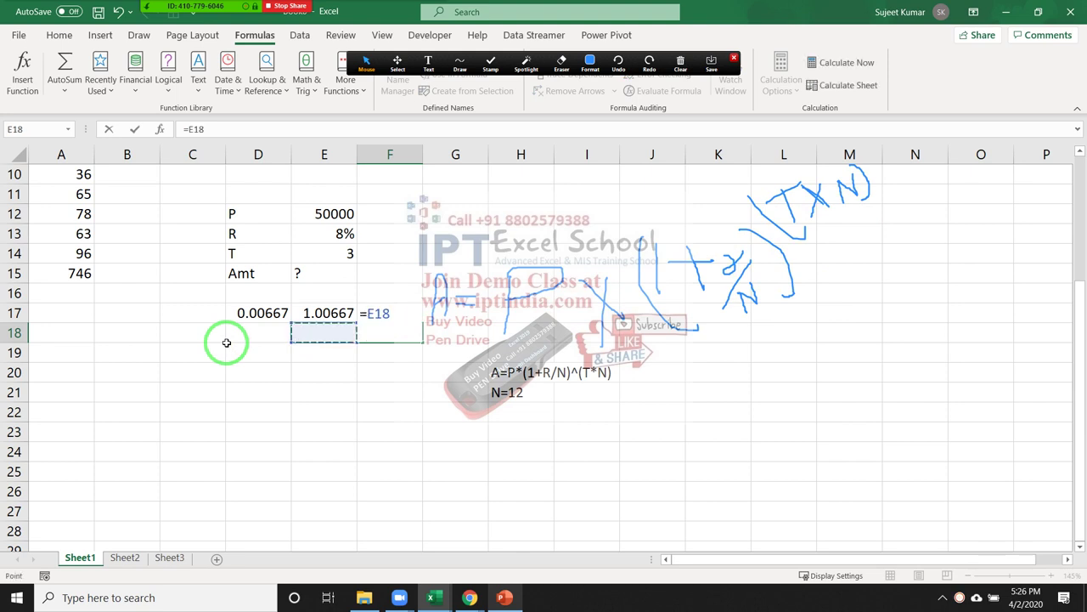
key(Up)
text(^)
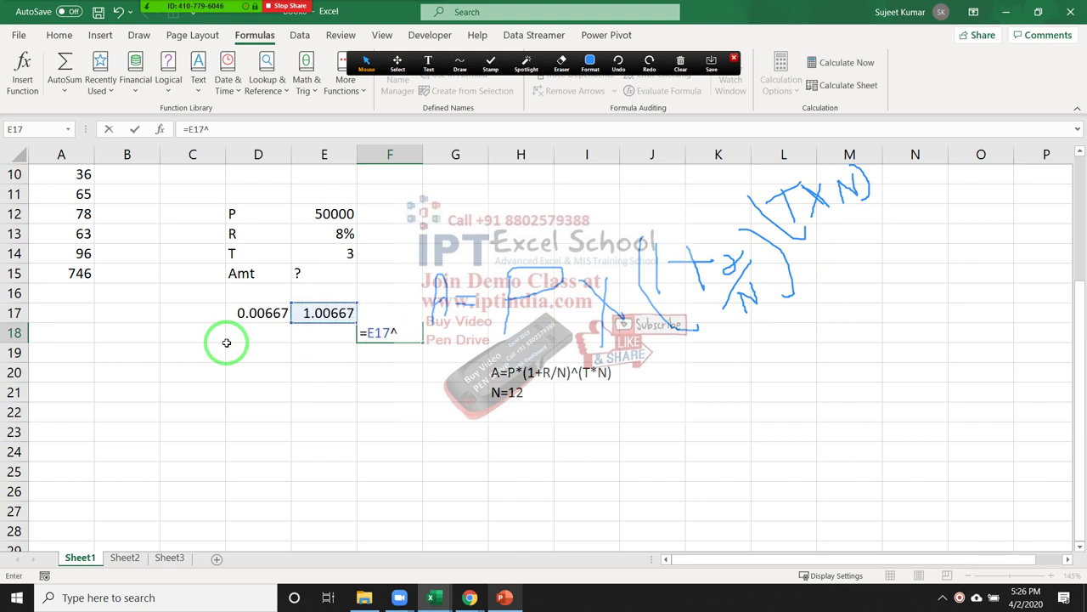
key(Up)
key(Return)
key(Up)
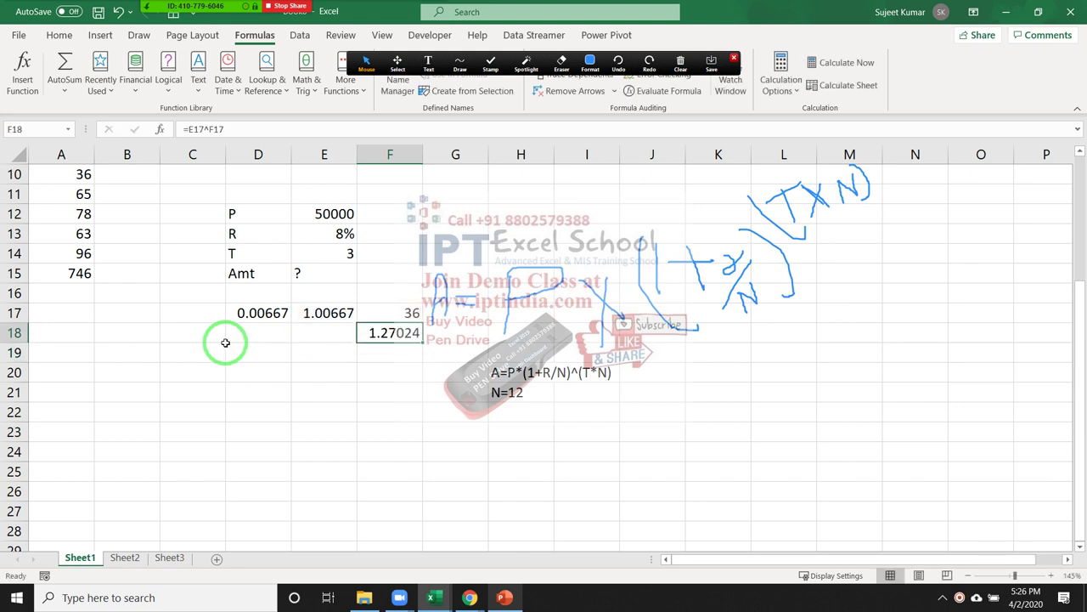
mouse_move(772, 165)
mouse_down()
mouse_move(861, 279)
mouse_move(566, 289)
mouse_up()
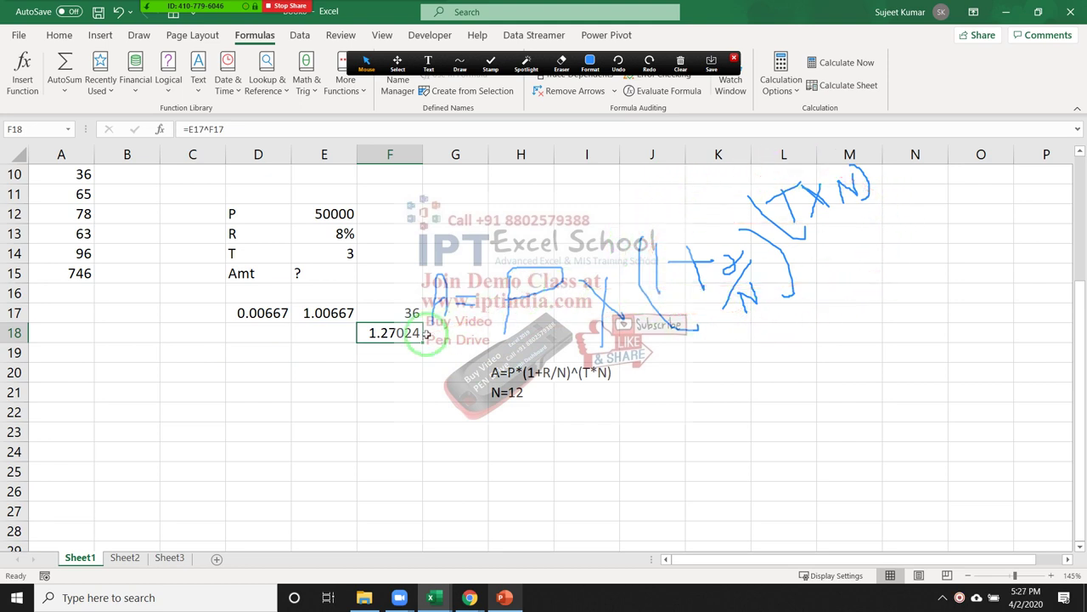
Enter =E12*F18 in F19 for the compound amount 63511.9
click(398, 350)
text(=)
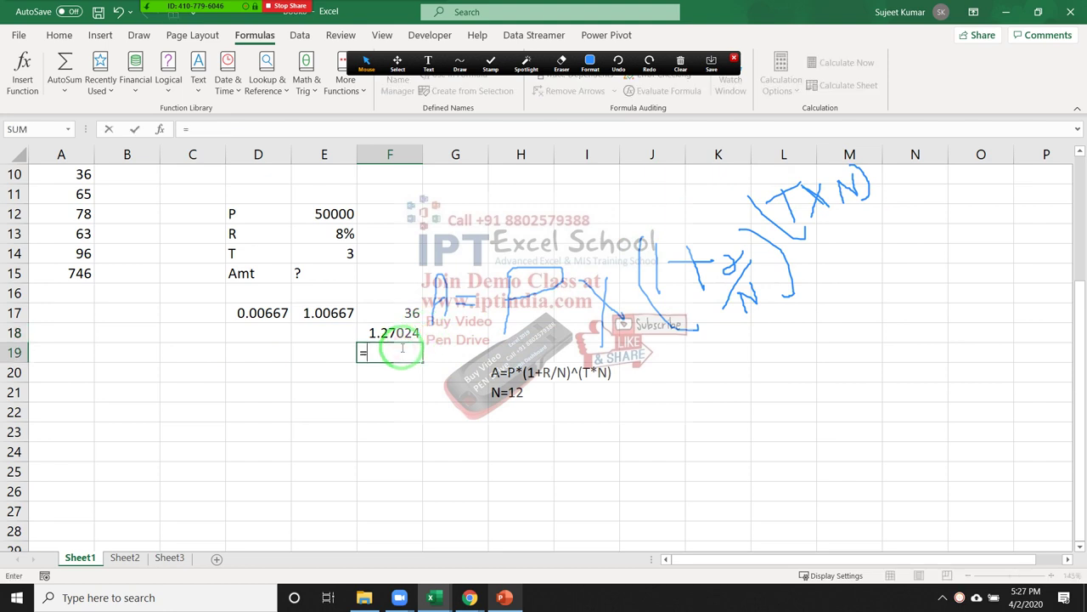
click(338, 215)
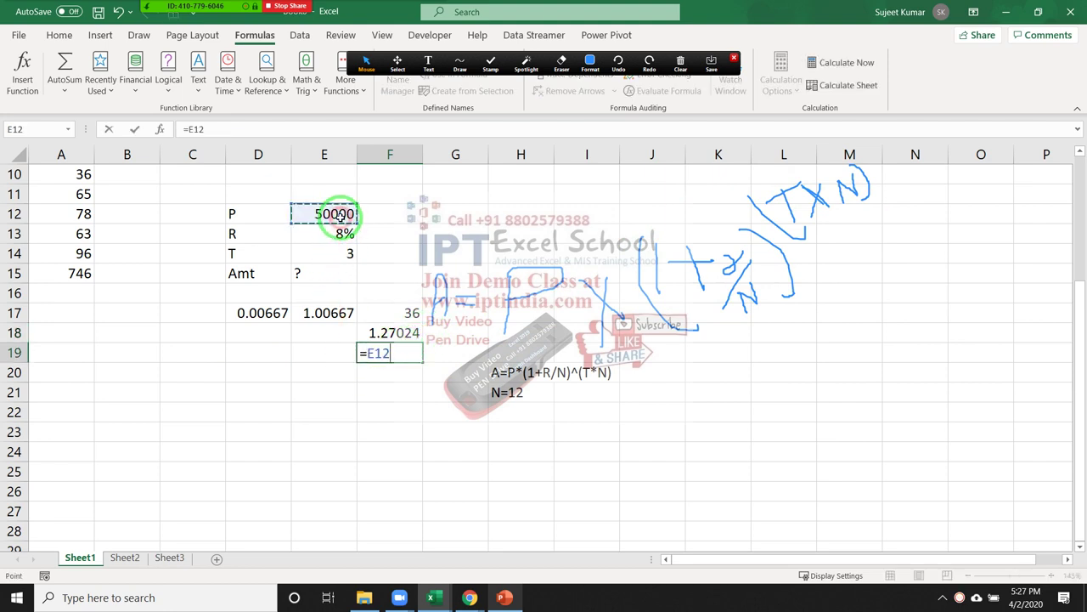
text(*)
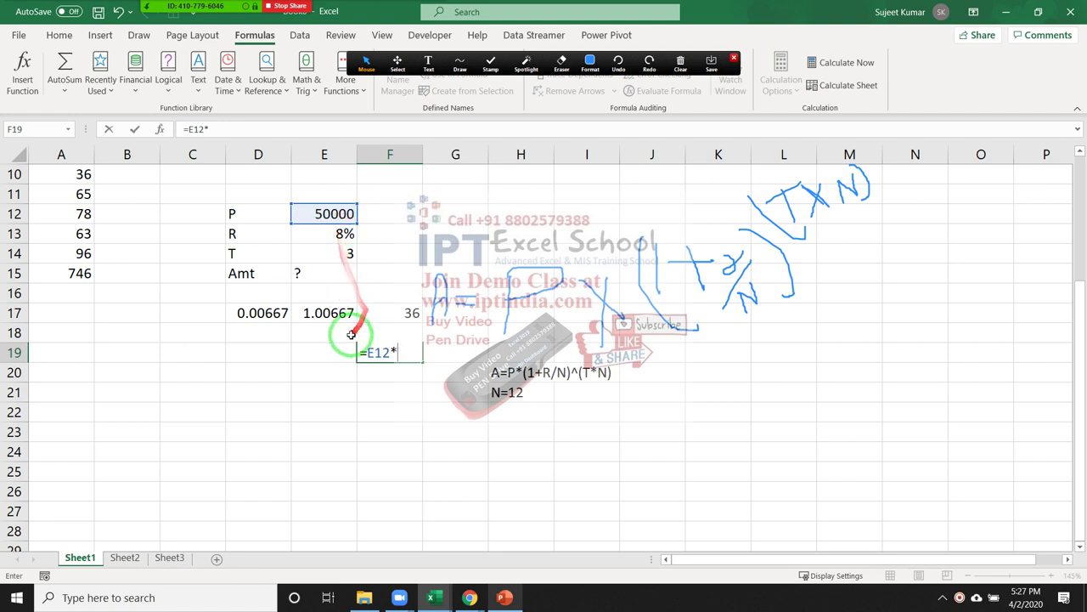
click(348, 335)
key(Right)
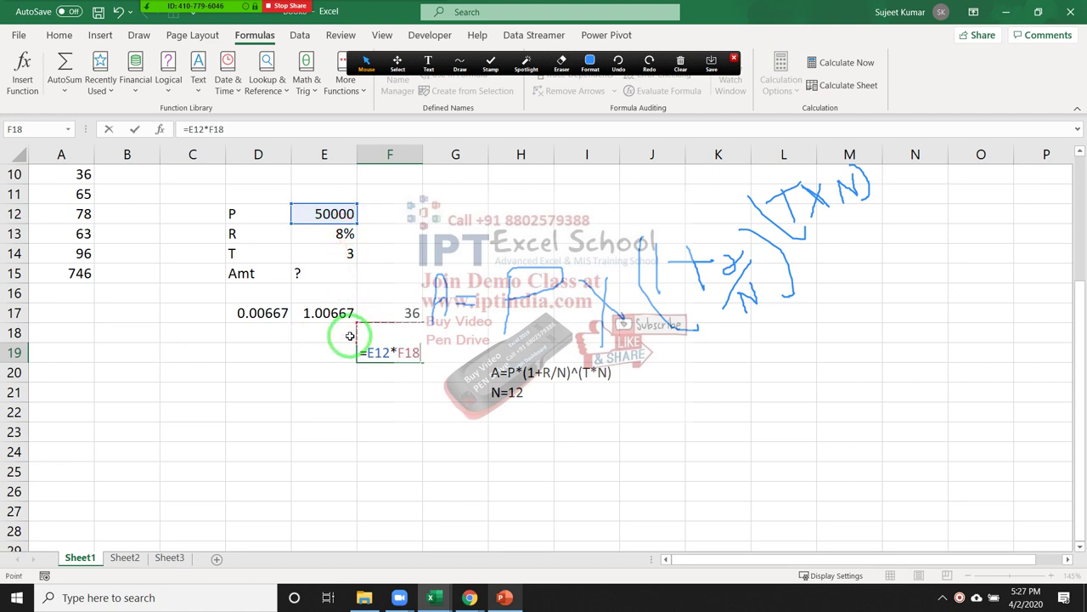
key(Return)
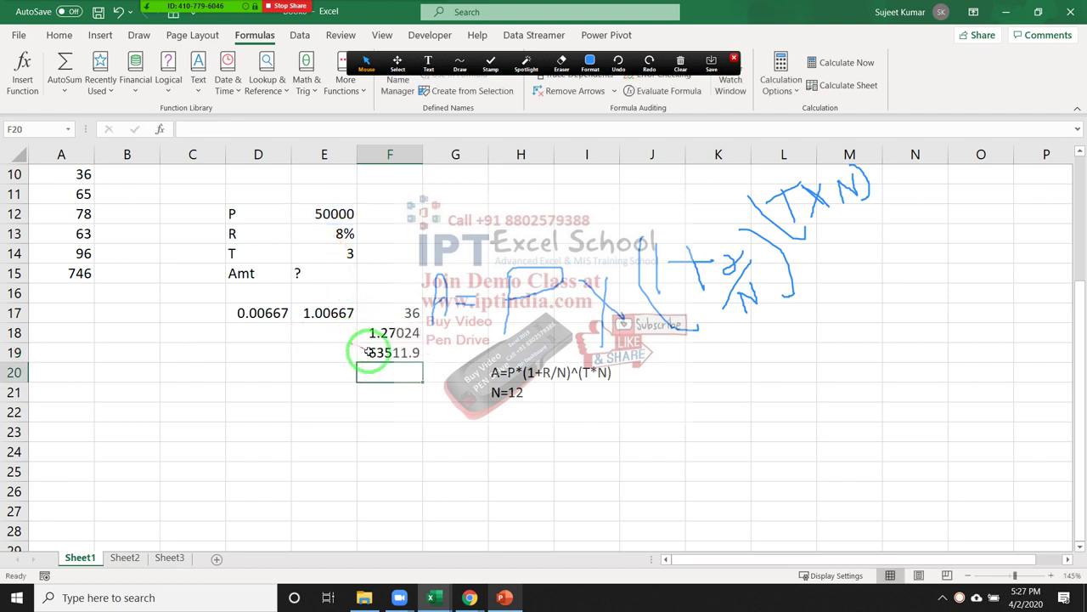
click(366, 356)
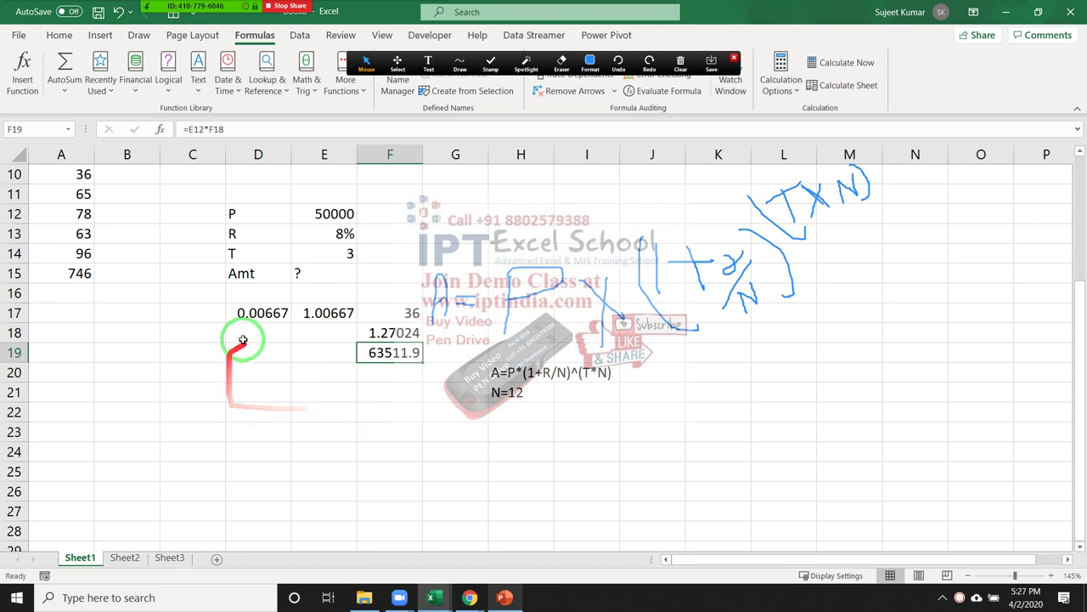
click(259, 312)
double_click(260, 312)
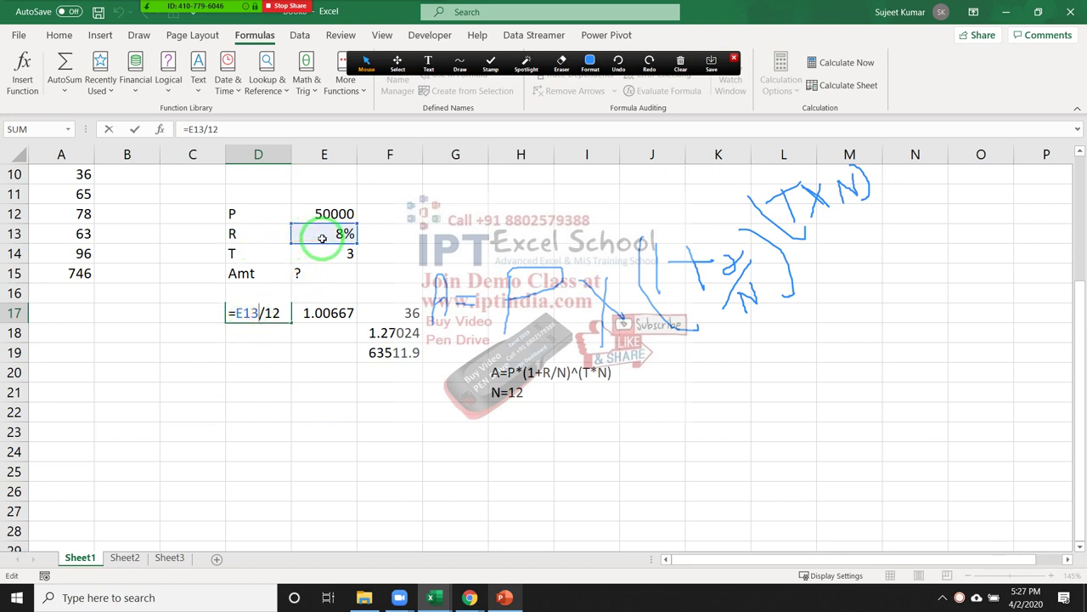
key(Return)
double_click(314, 314)
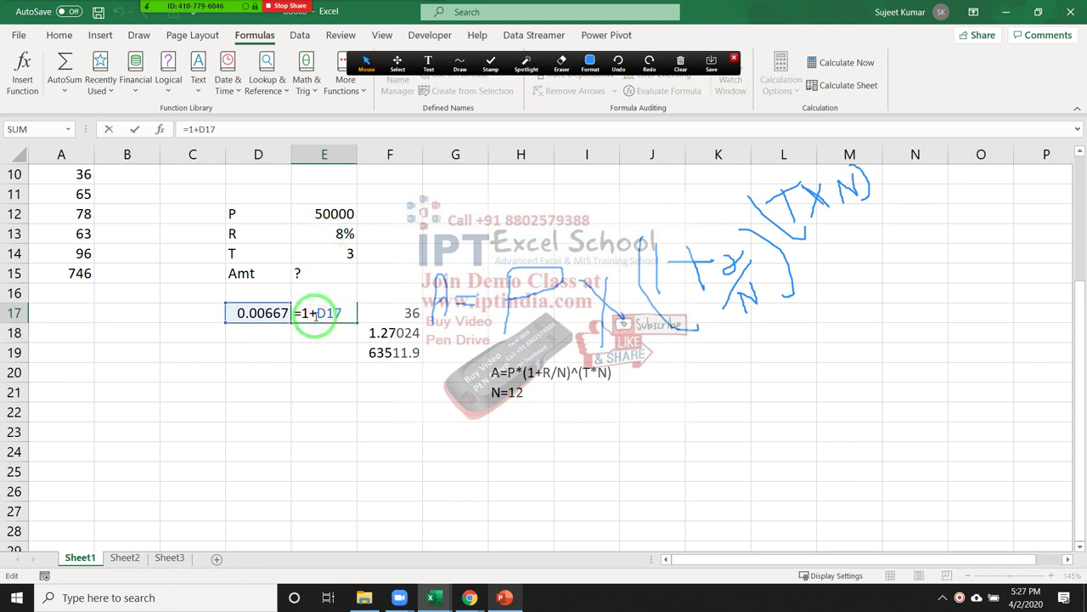
key(Return)
double_click(376, 314)
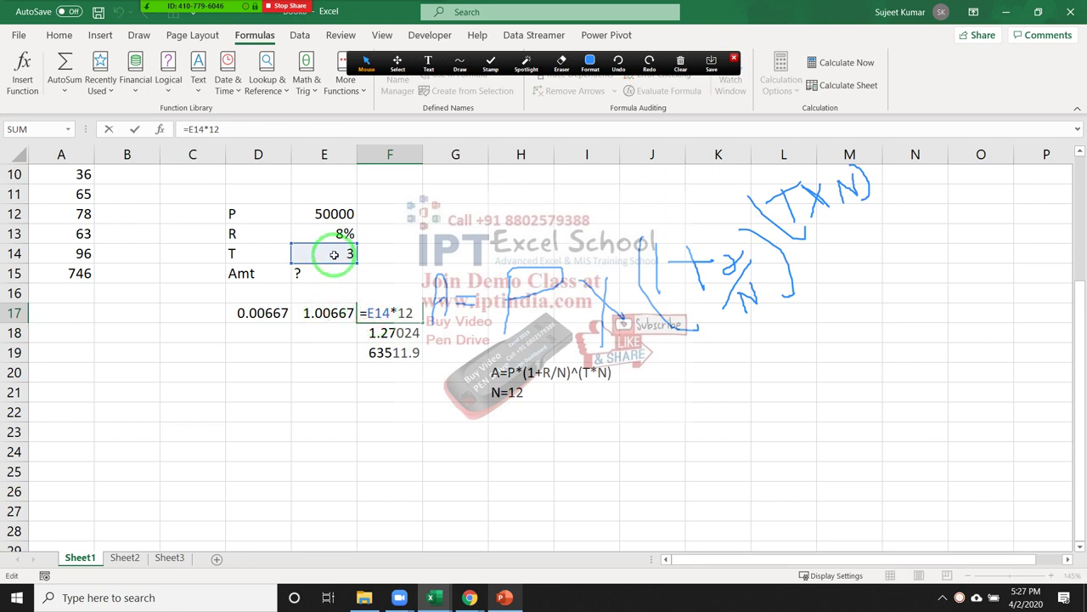
click(328, 371)
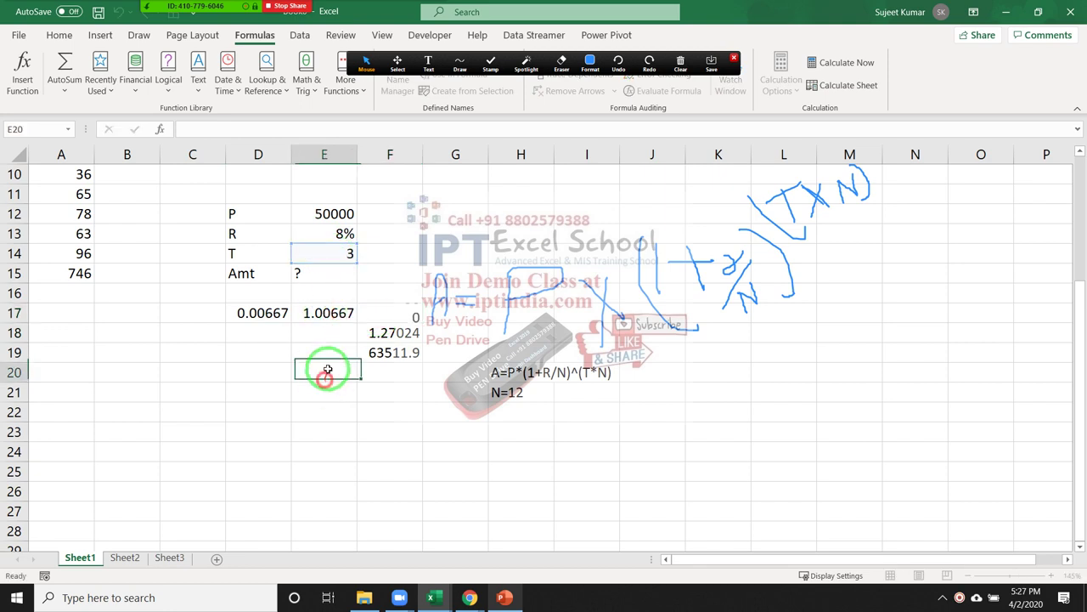
click(383, 341)
double_click(383, 339)
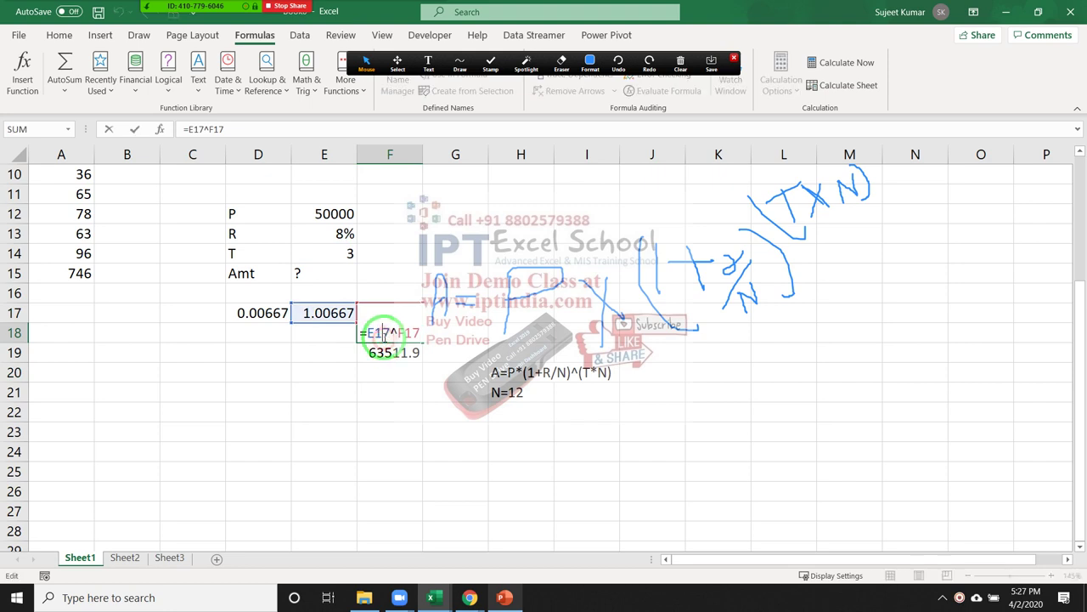
key(Return)
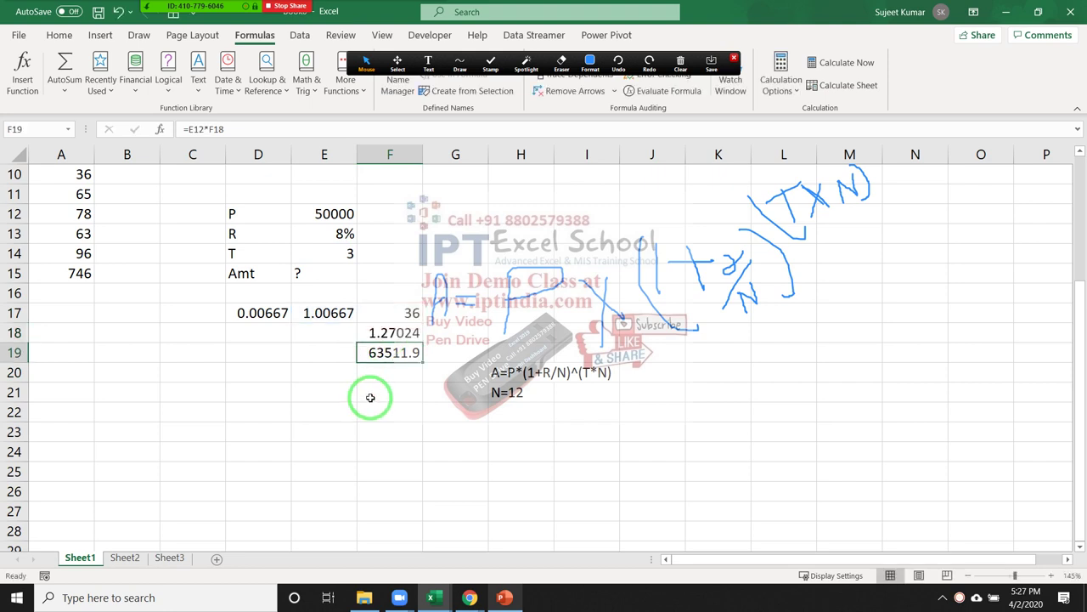
double_click(384, 352)
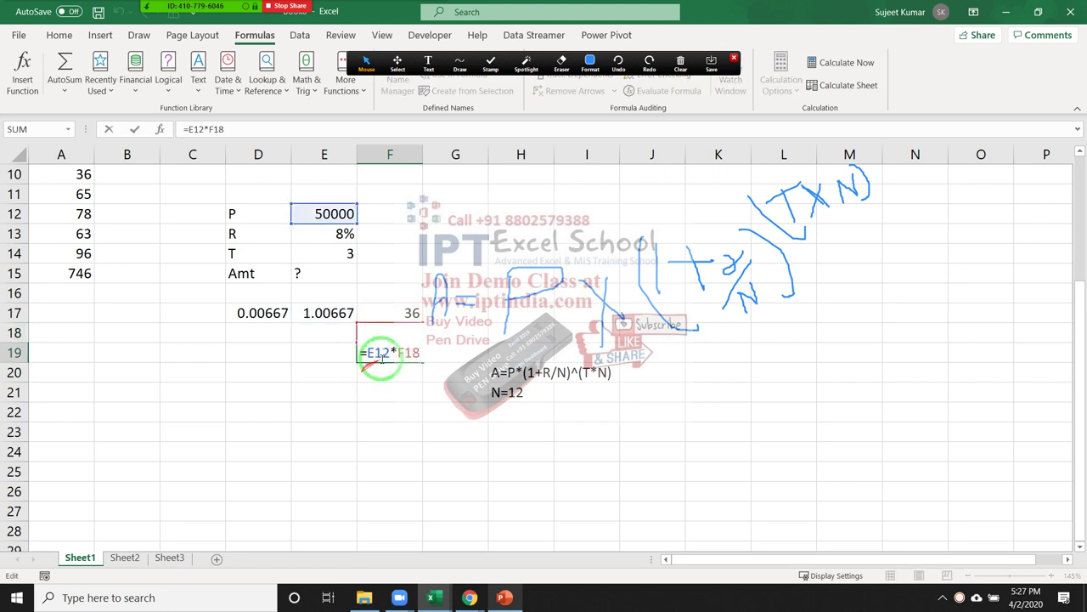
key(Return)
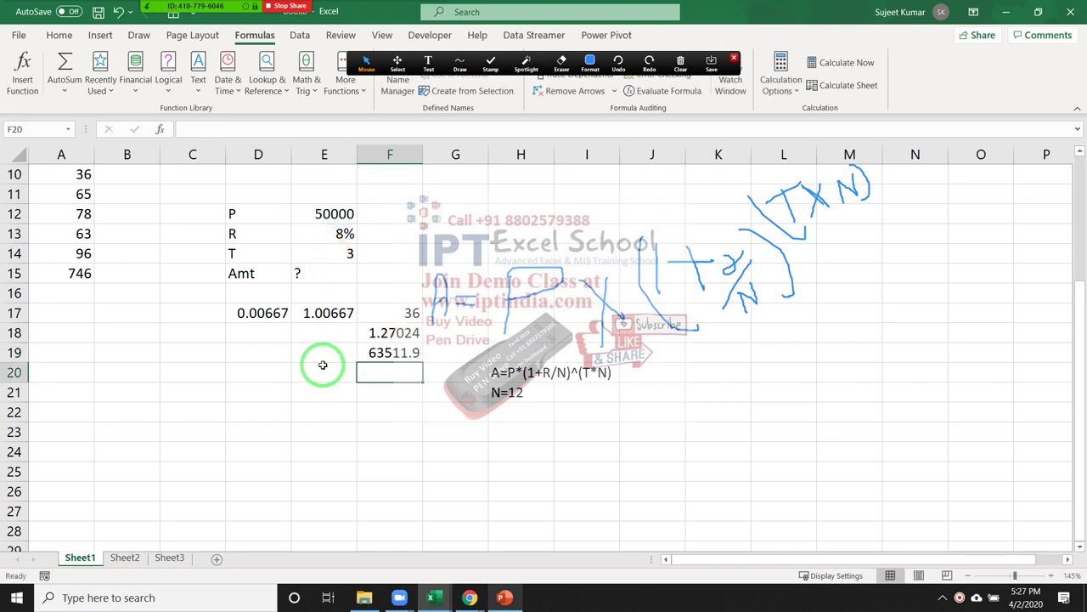
Enter =D17^F17 in E19 by pointing at the cells, giving 4.57841E-79
click(305, 315)
click(314, 328)
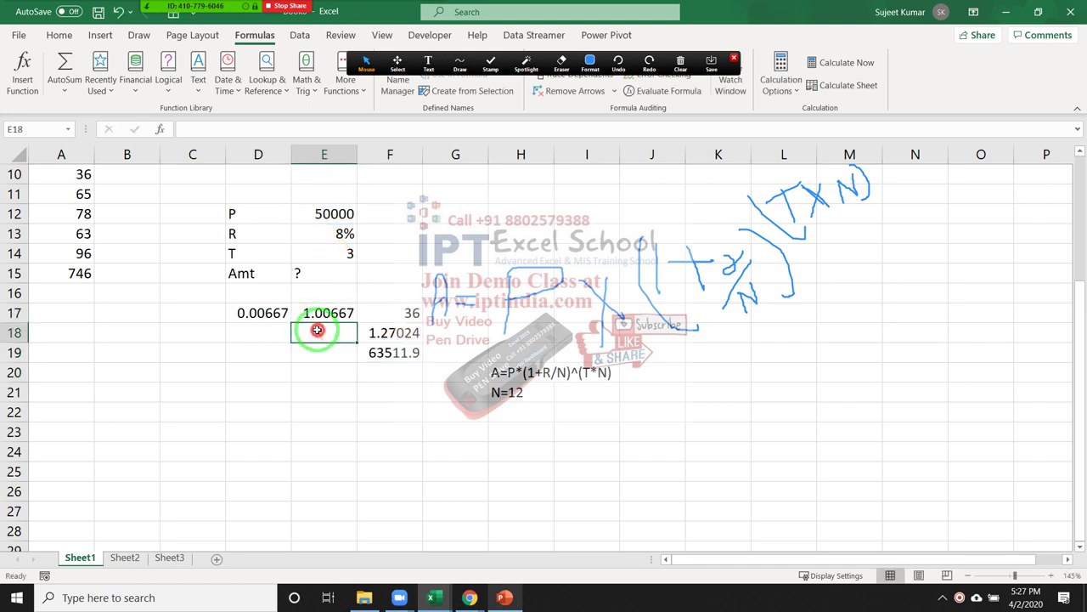
key(Up)
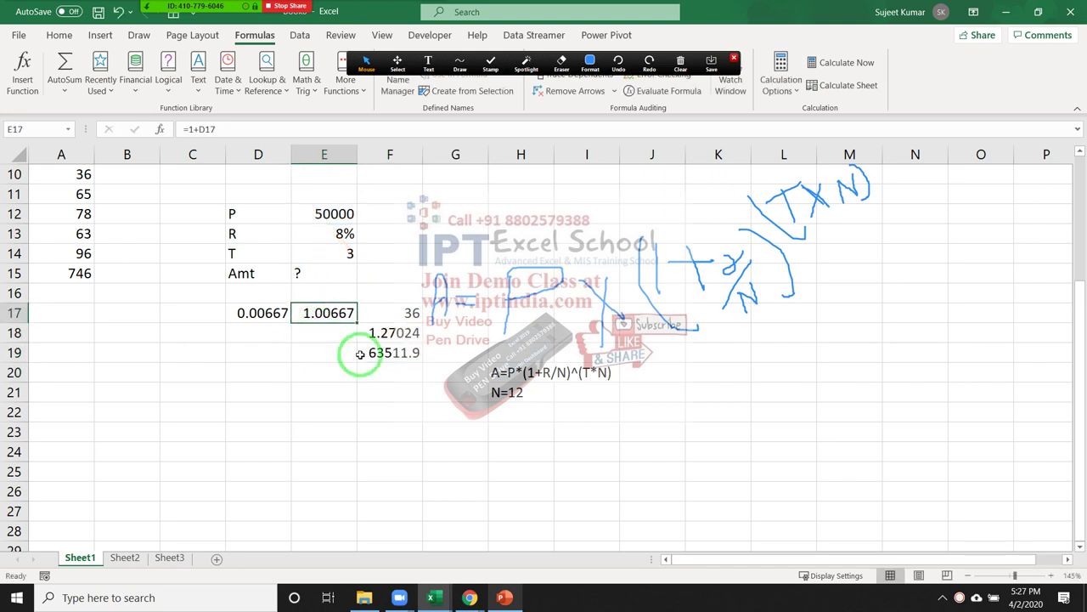
key(Down)
key(Down)
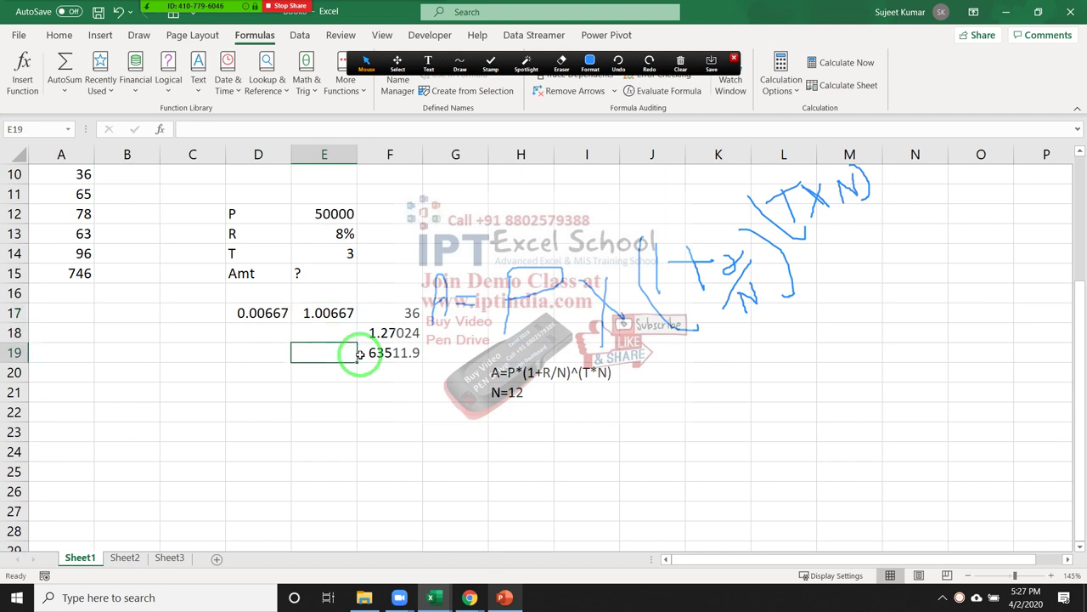
text(=)
key(Left)
key(Up)
key(Up)
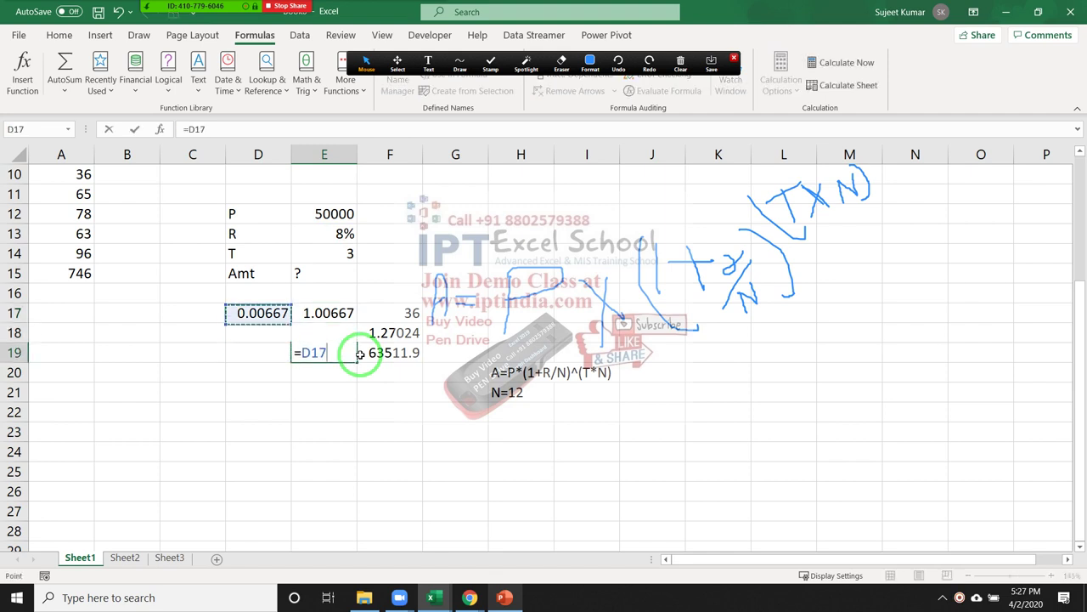
text(^)
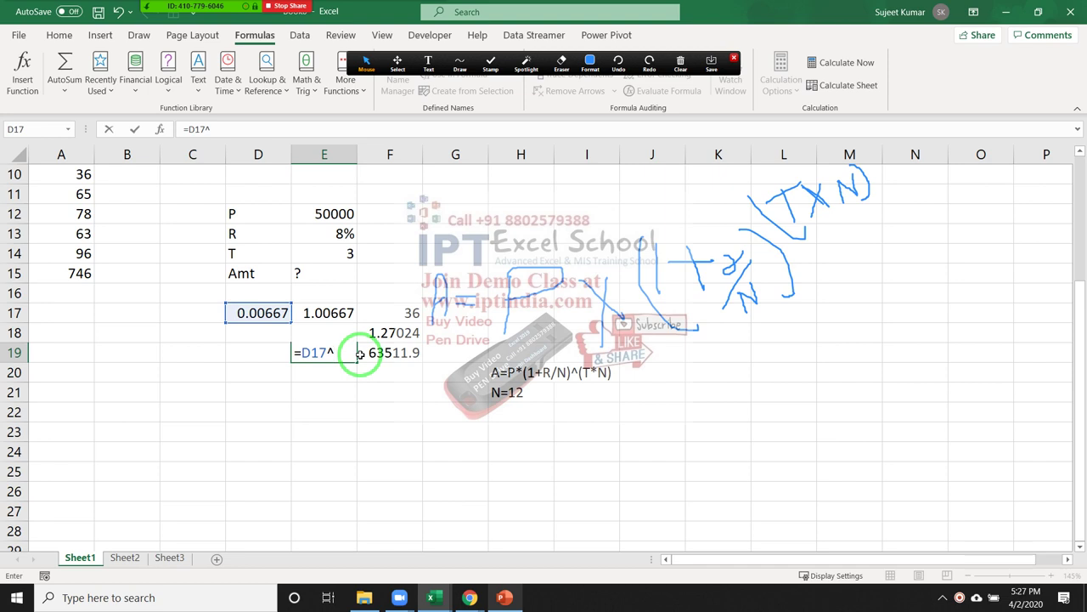
key(Right)
key(Up)
key(Up)
key(Return)
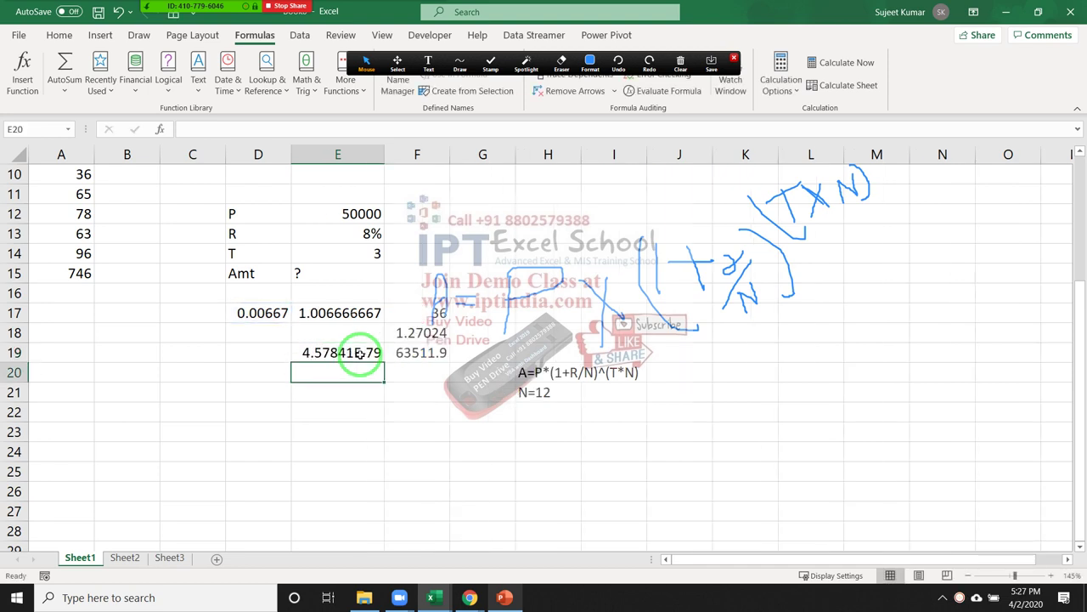
Review E19's formula, then enter =E19 in E20
click(360, 353)
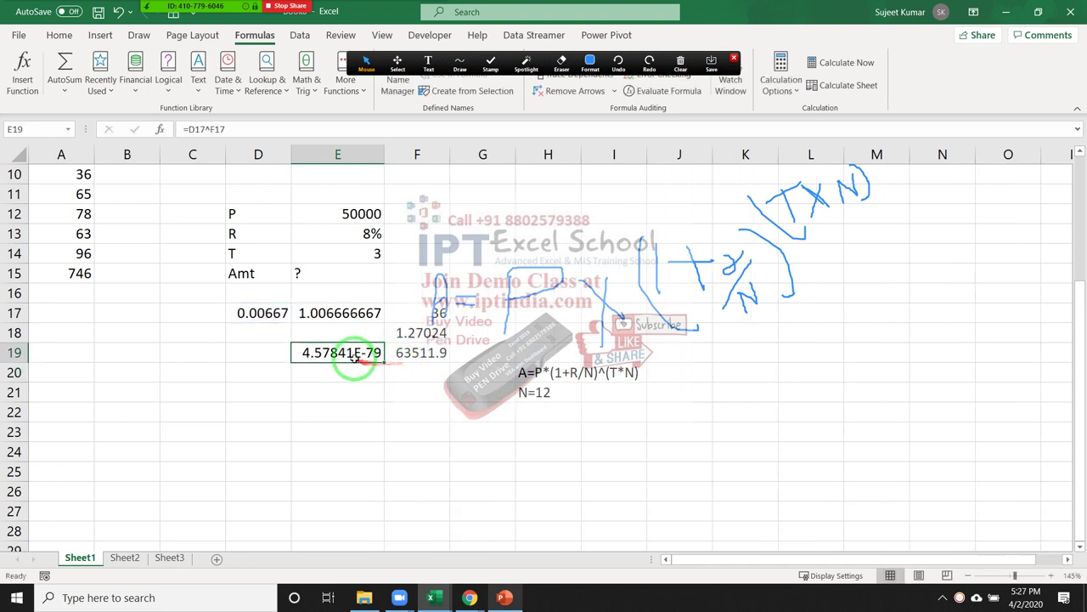
double_click(351, 352)
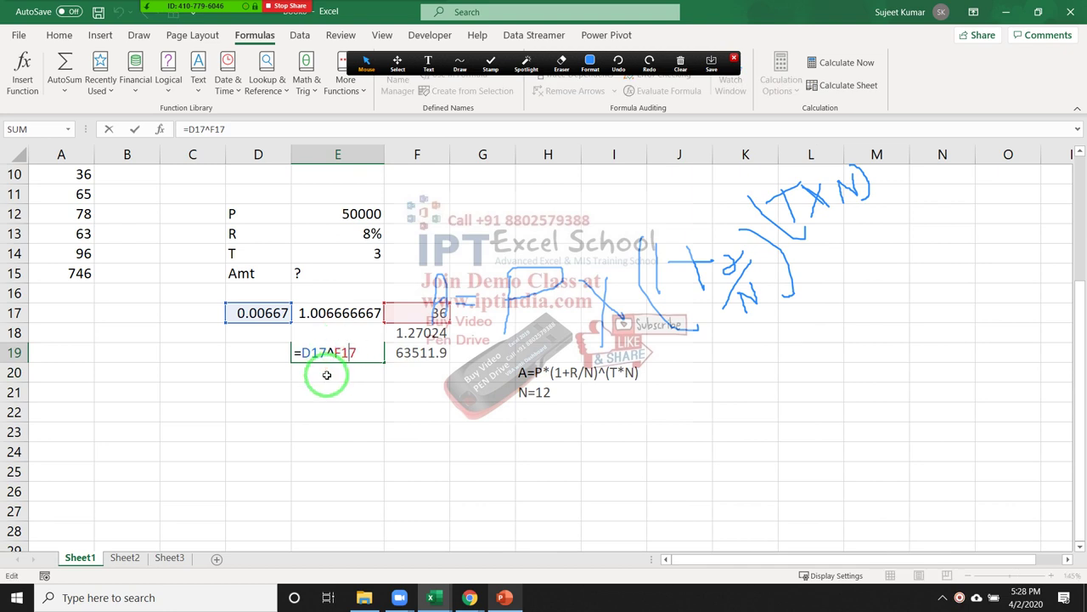
key(Return)
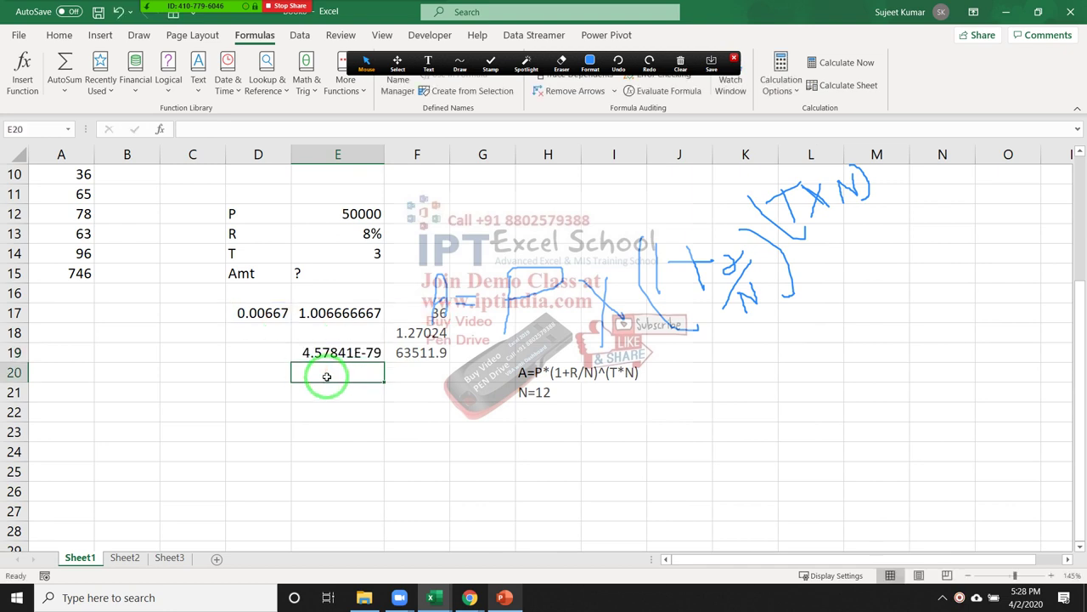
text(=)
key(Up)
text(-)
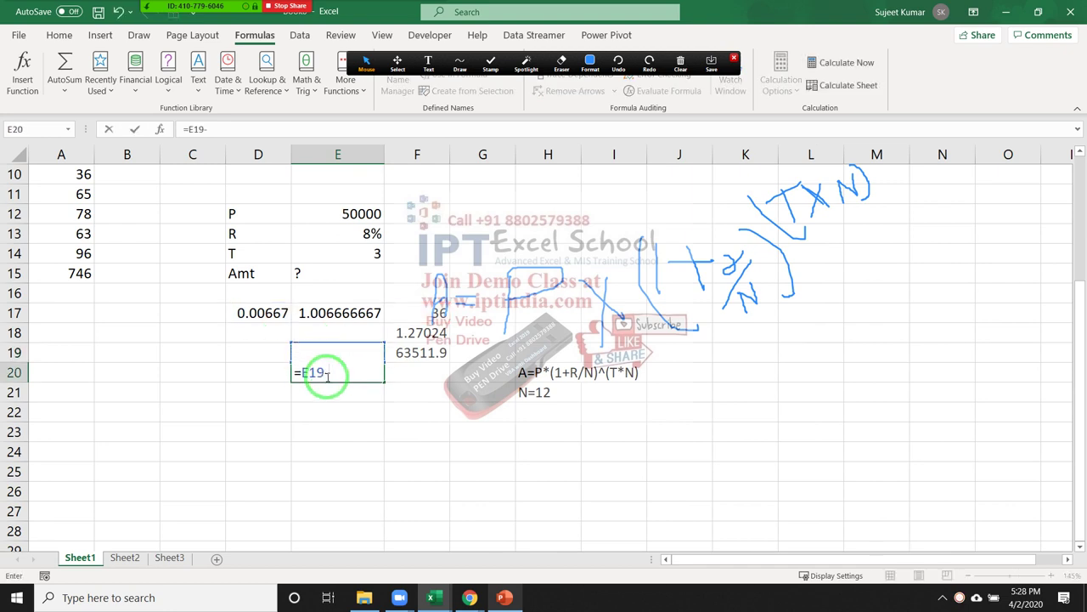
key(BackSpace)
key(Return)
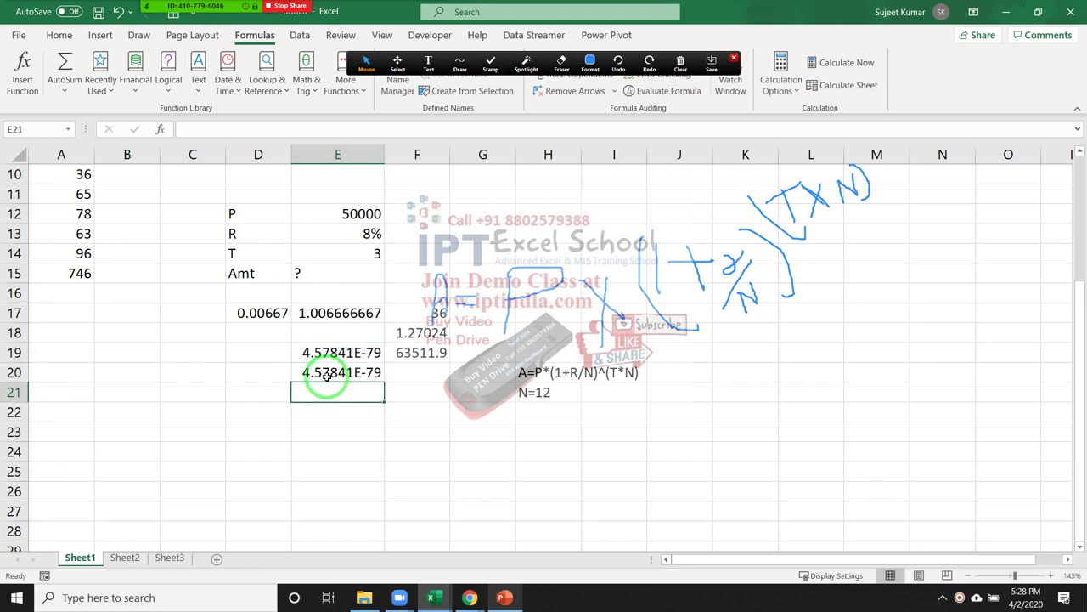
Extend E20's formula to =E19*E12, giving 2.2892E-74, and recheck E19
click(326, 377)
double_click(326, 376)
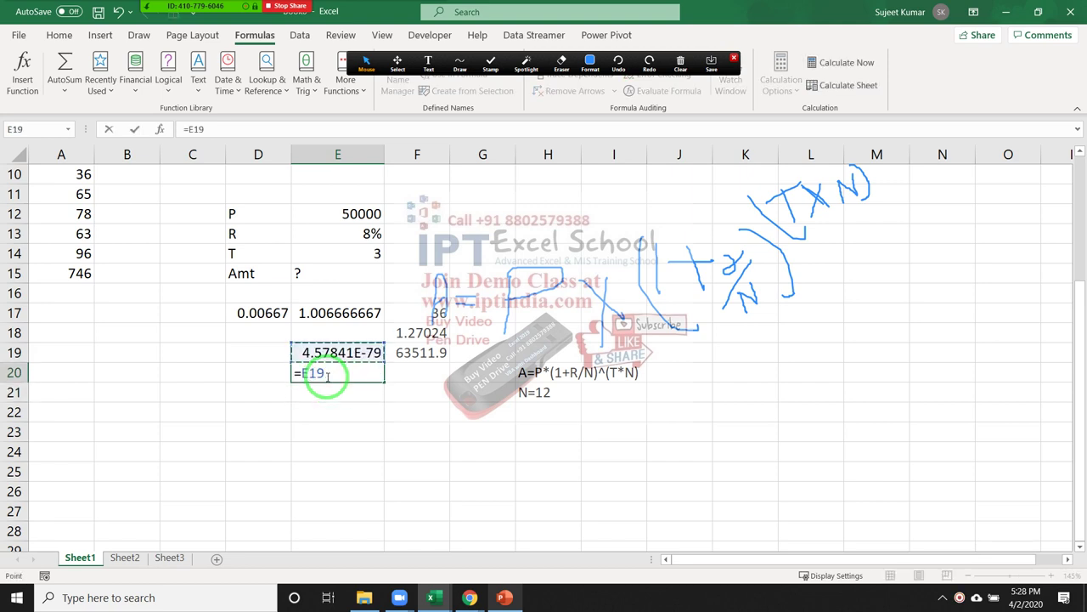
text(*)
click(356, 214)
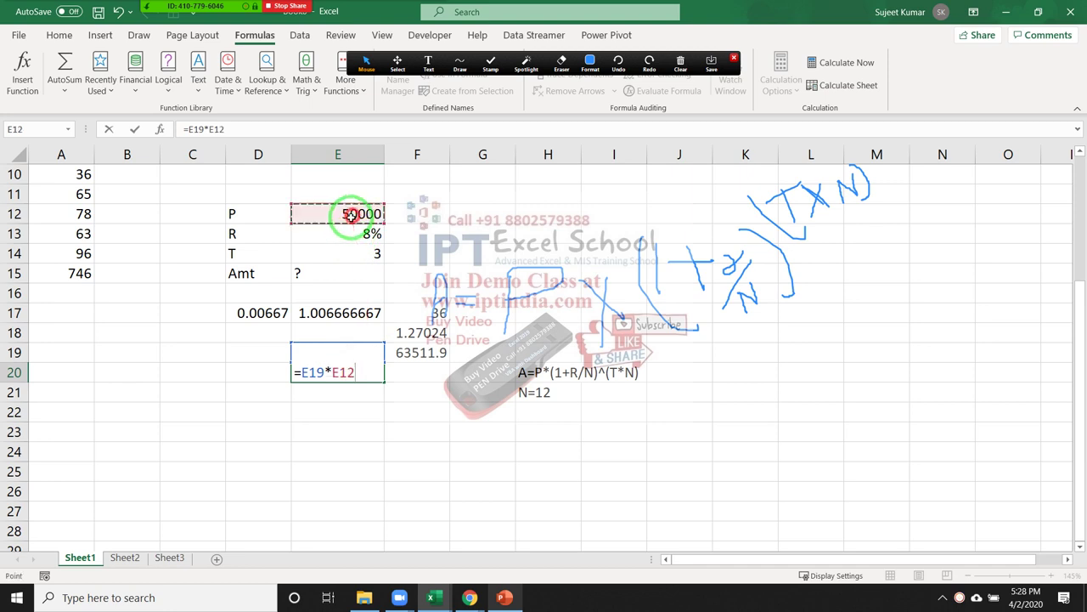
key(Return)
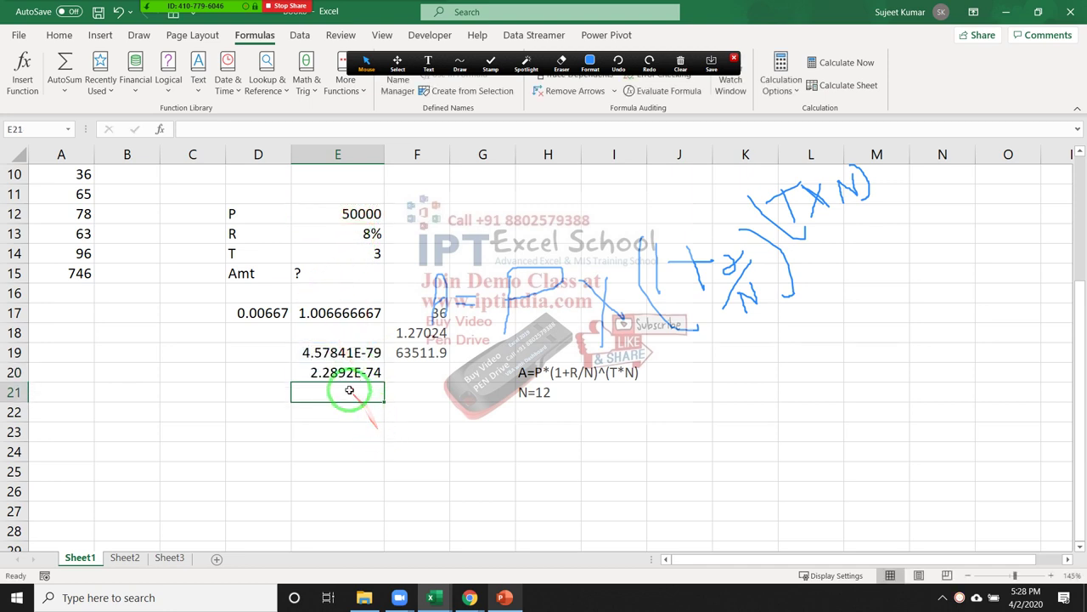
click(353, 374)
click(337, 352)
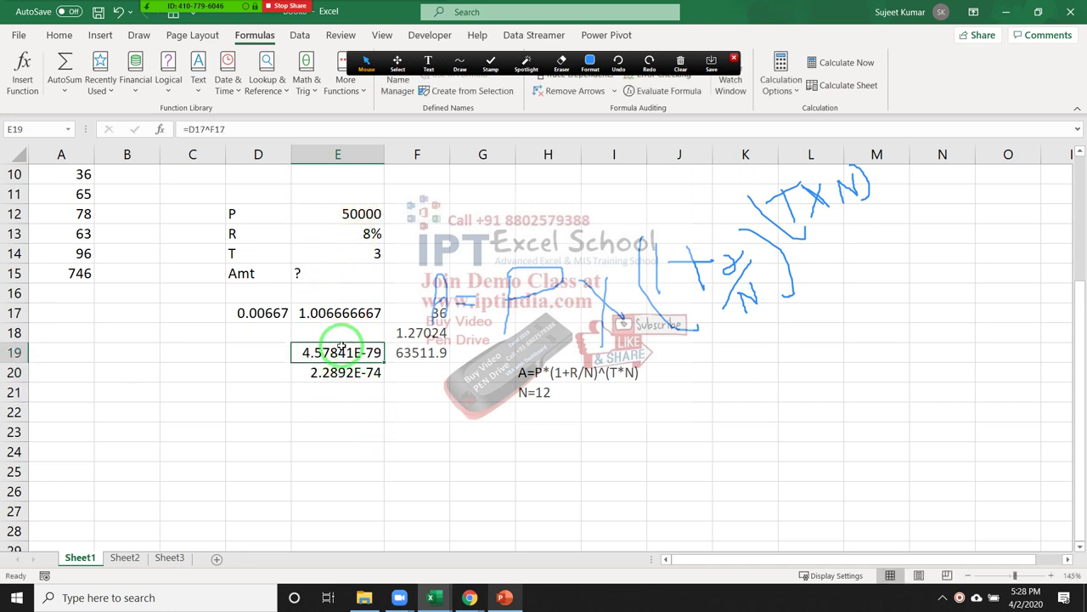
Review E19's formula, then clear the trial cells E18:E20
double_click(337, 353)
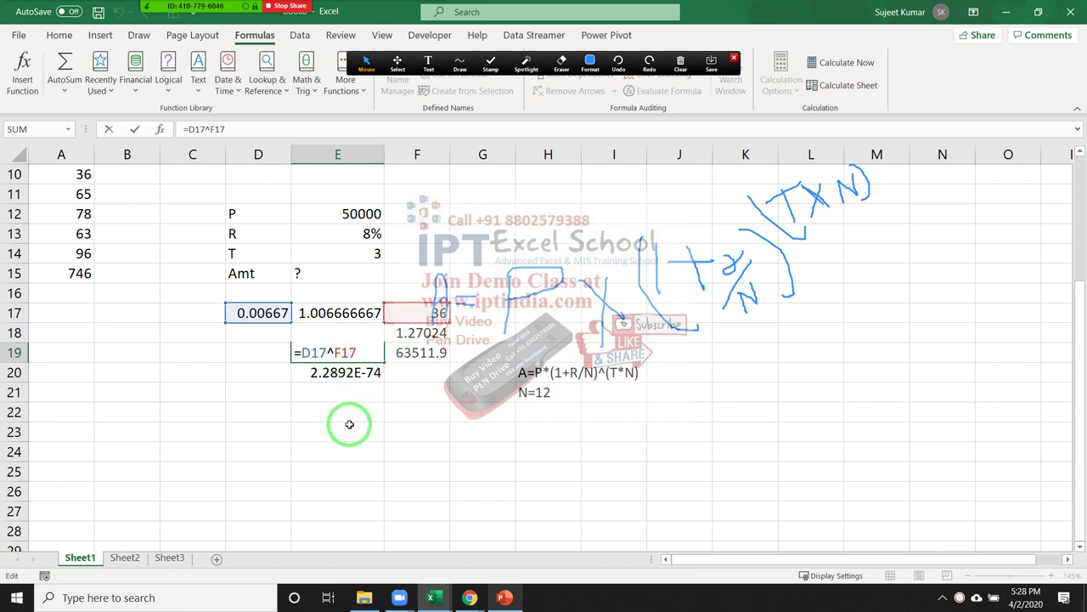
key(ctrl+Return)
drag(357, 334, 324, 370)
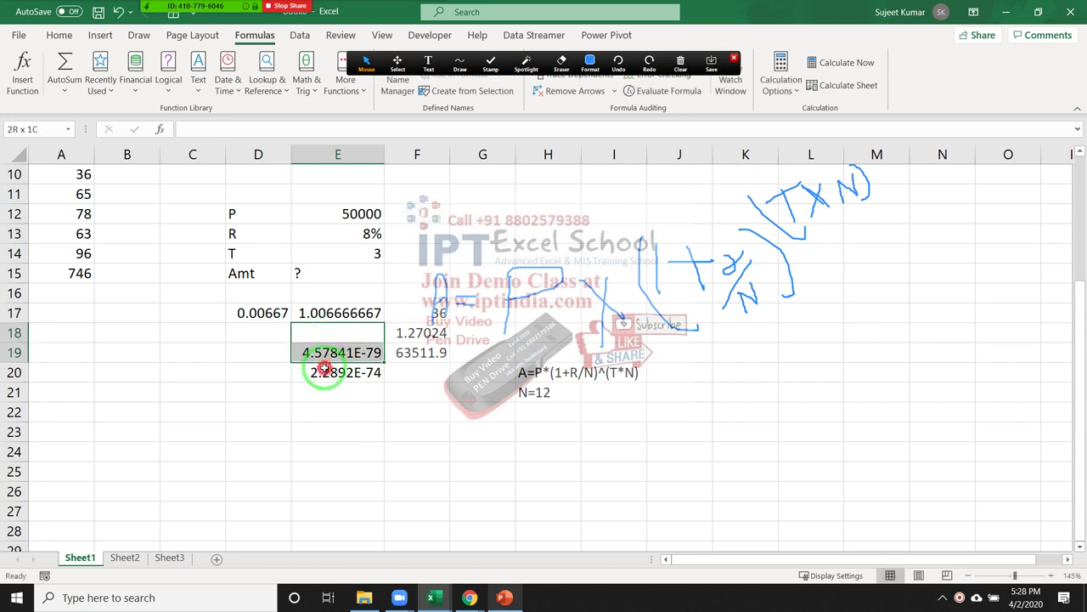
key(Delete)
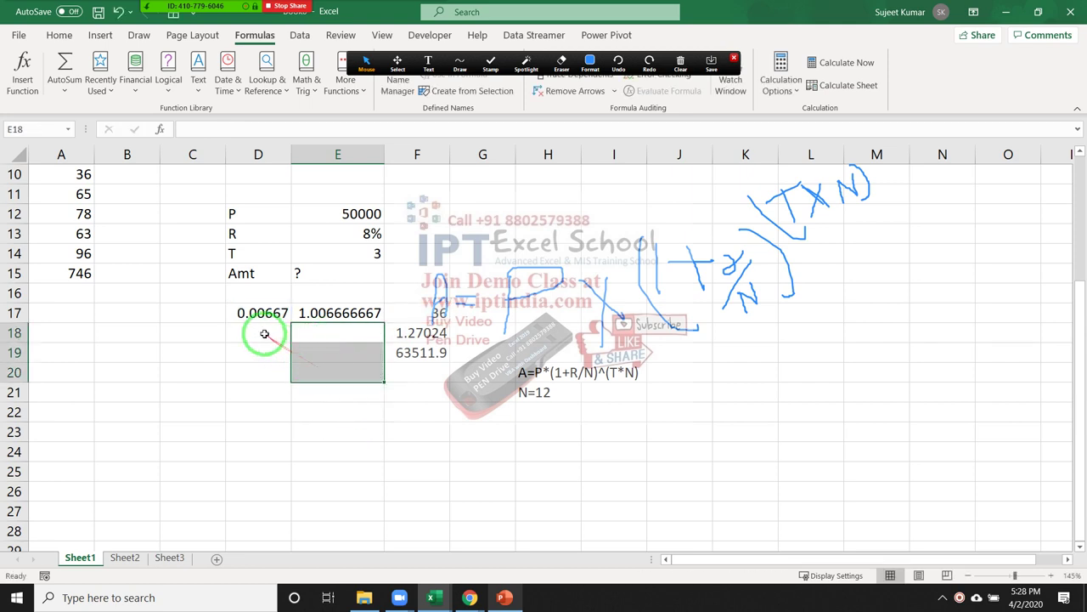
Review the step formulas in D17, E17 and F17 against the handwritten formula
click(262, 315)
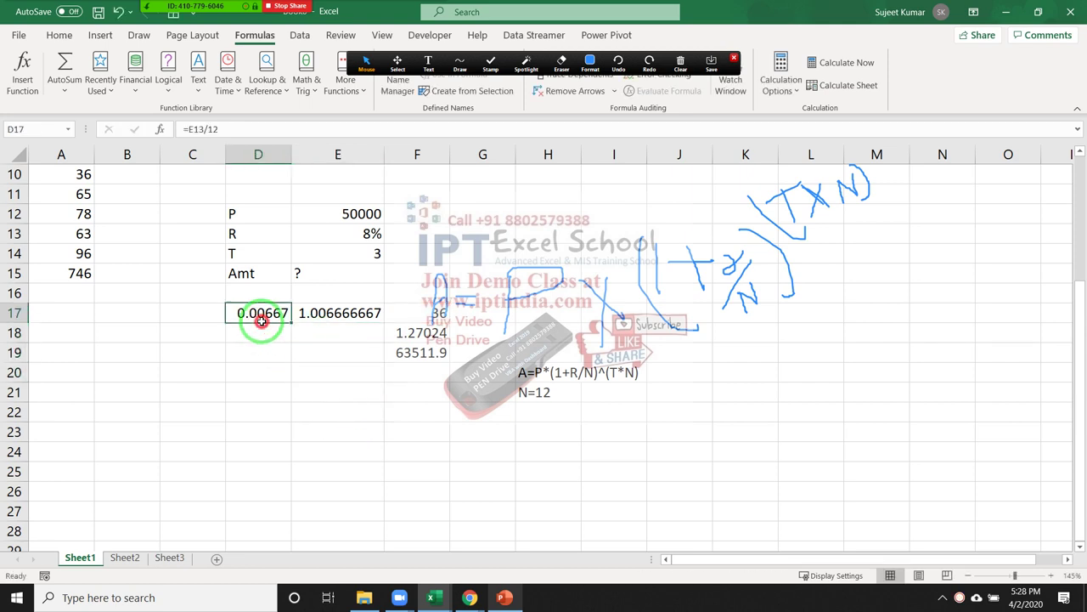
click(302, 323)
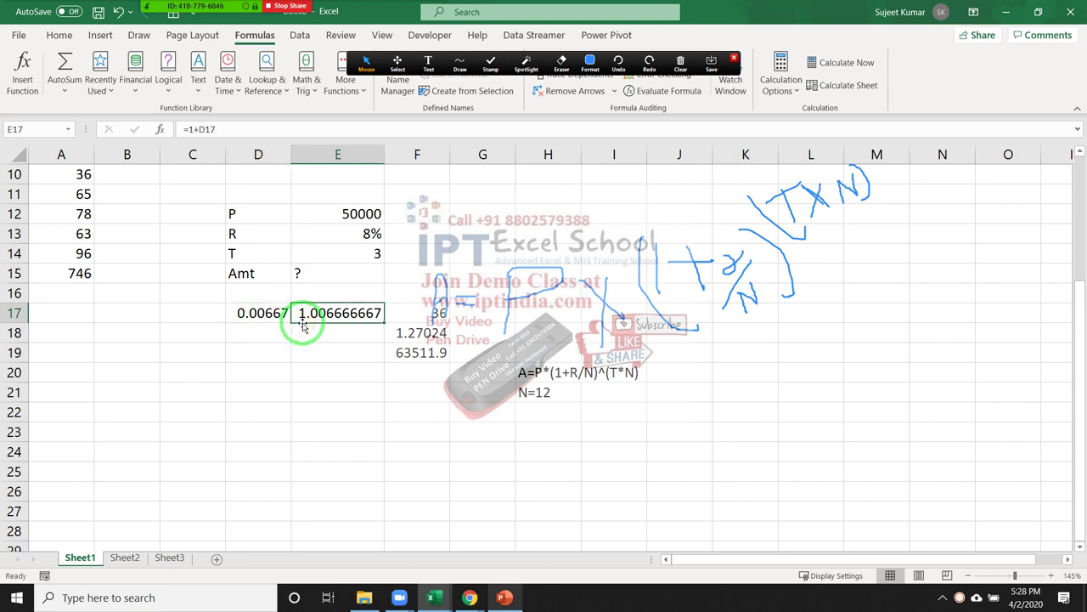
mouse_move(259, 321)
mouse_down()
mouse_move(335, 313)
mouse_move(272, 316)
mouse_up()
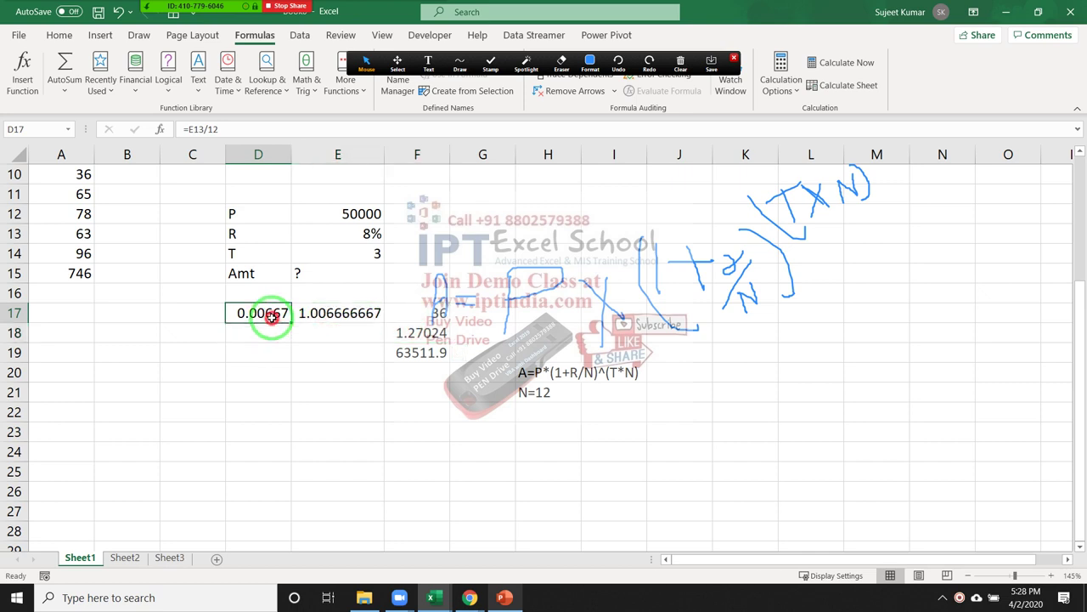
click(361, 316)
drag(752, 253, 726, 293)
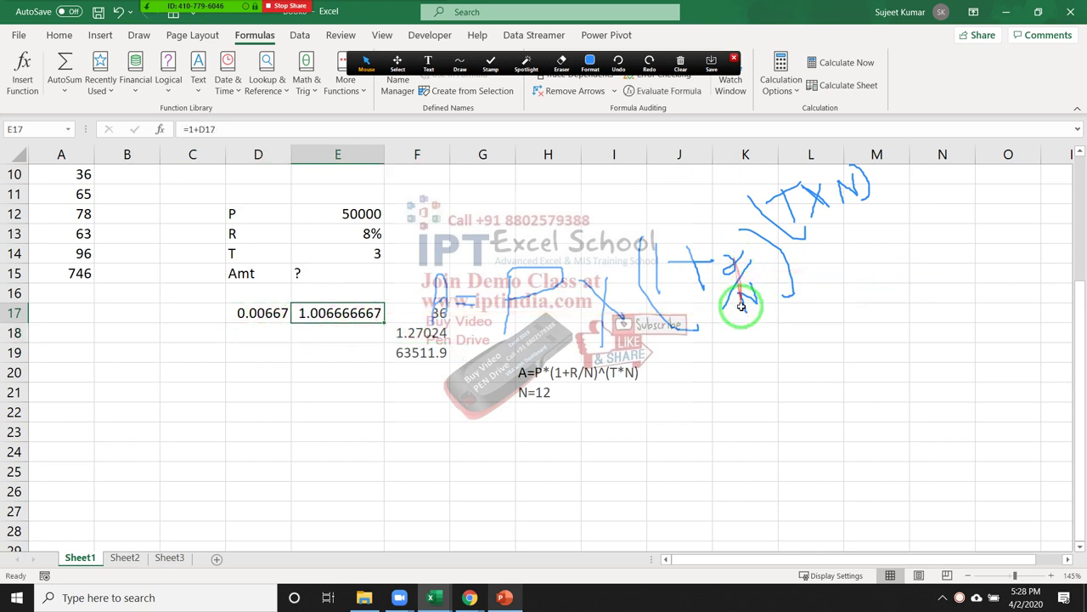
click(425, 311)
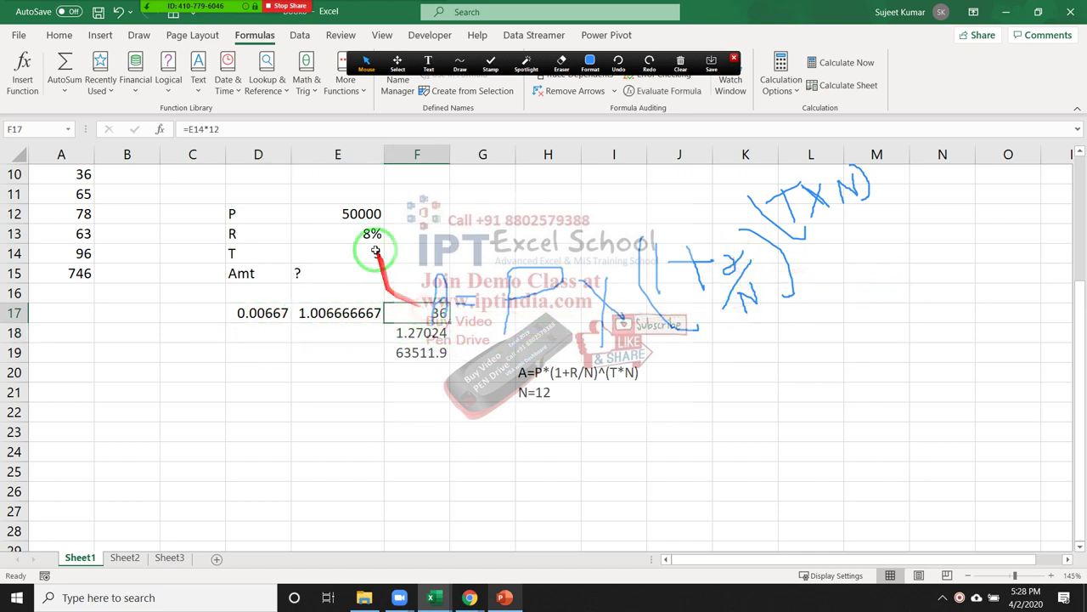
Show F18's =E17^F17 and F19's =E12*F18, which gives 63511.9
click(420, 332)
double_click(420, 332)
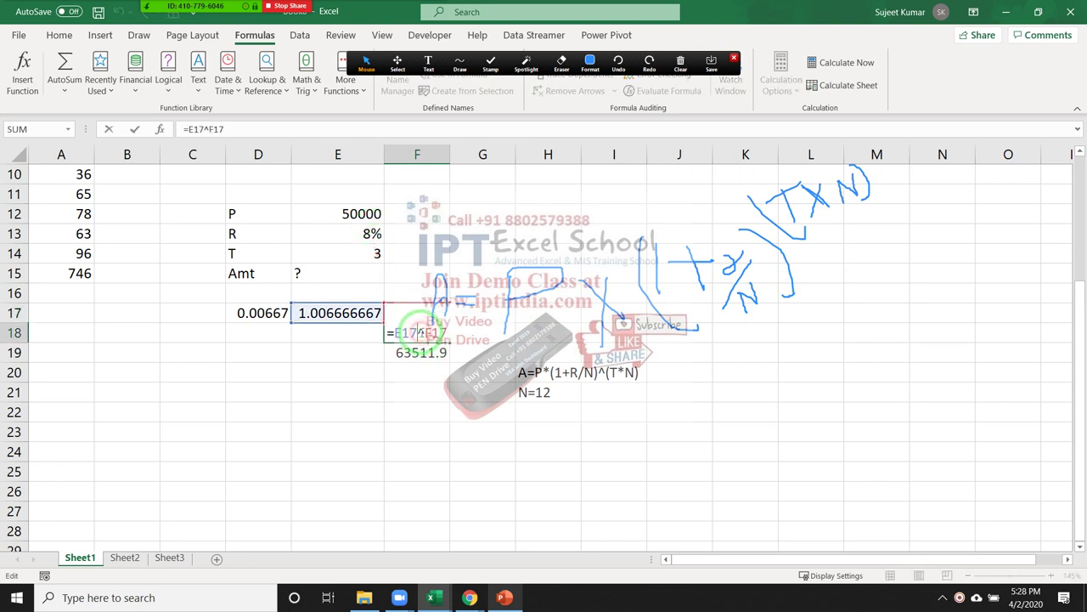
key(Return)
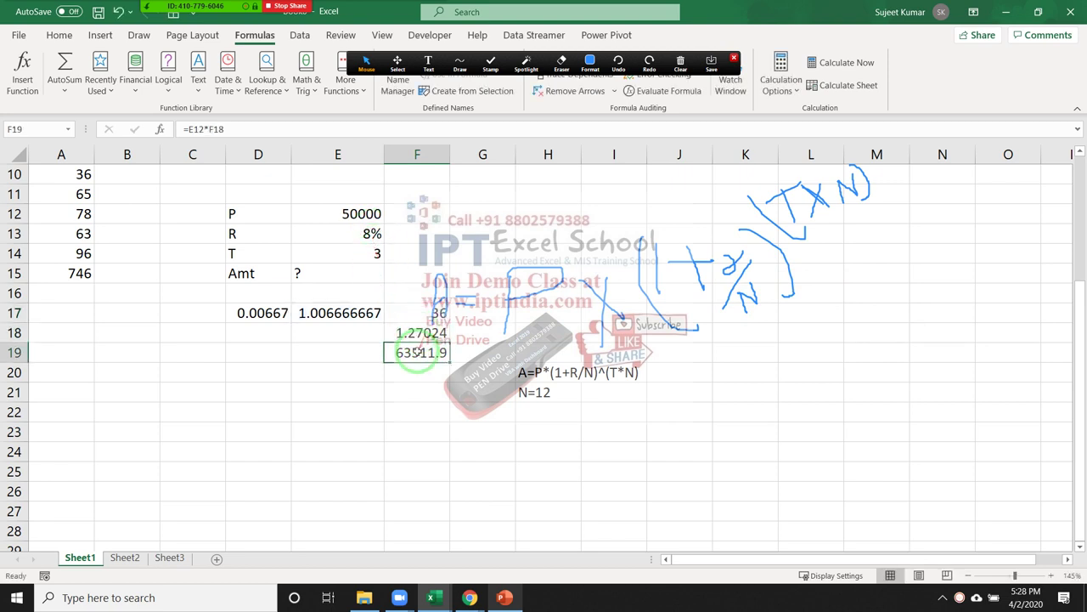
double_click(417, 351)
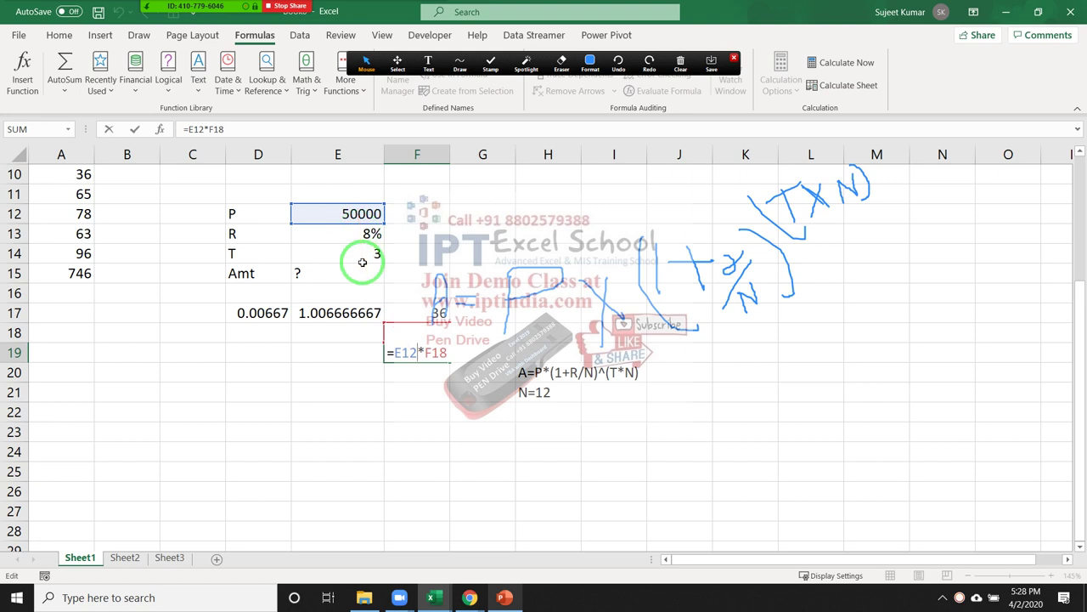
key(Return)
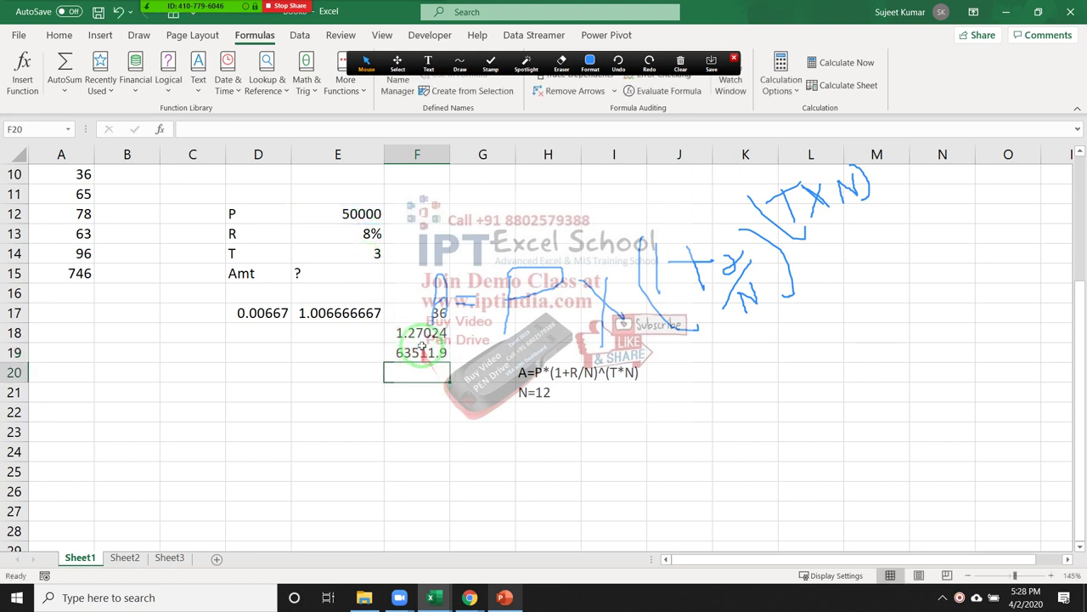
click(421, 353)
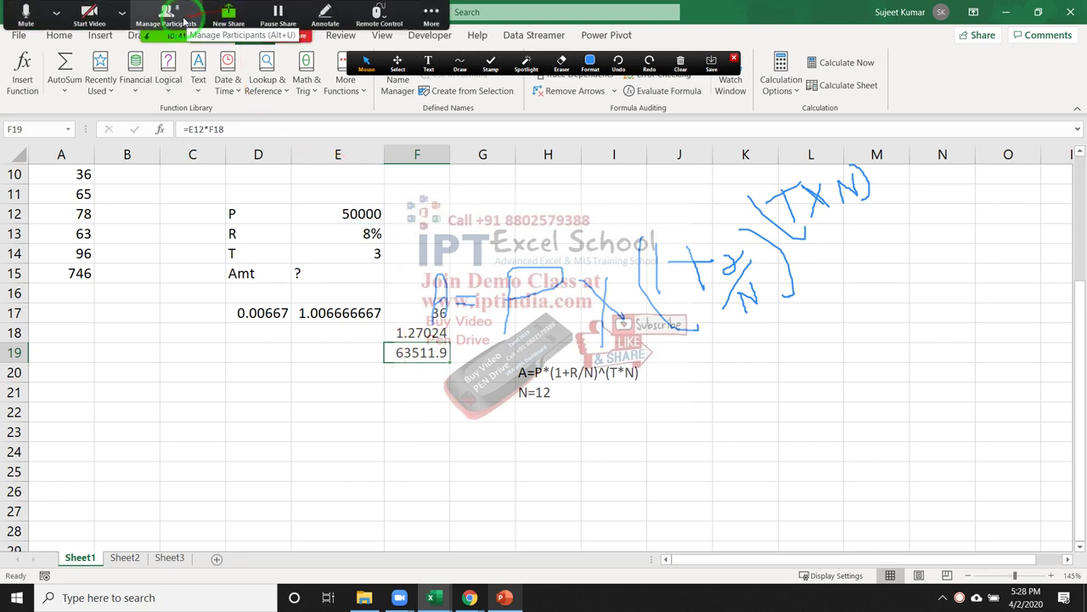
click(165, 12)
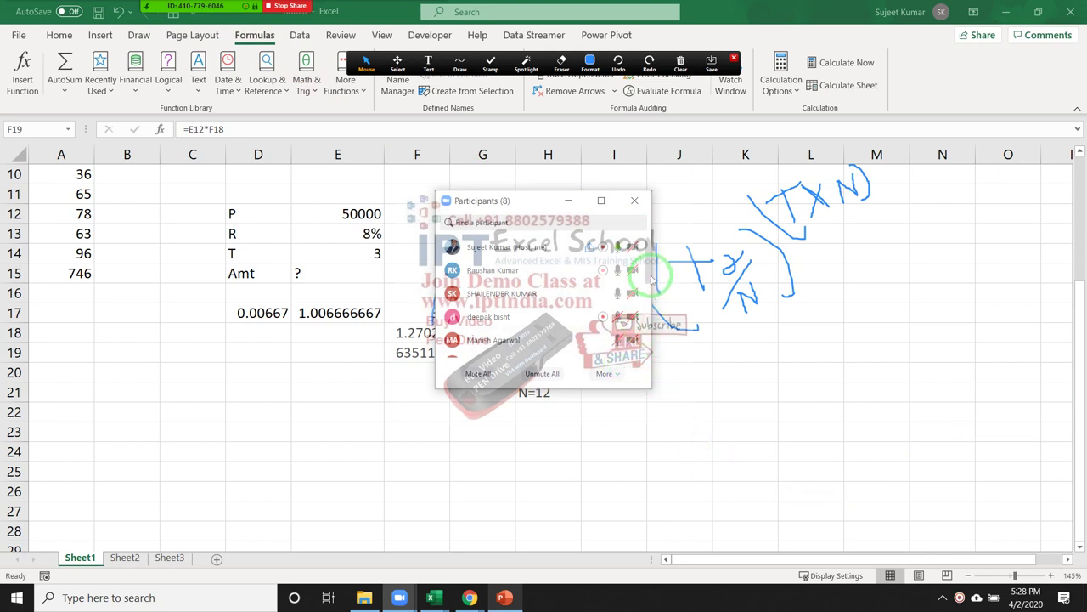
drag(646, 281, 653, 342)
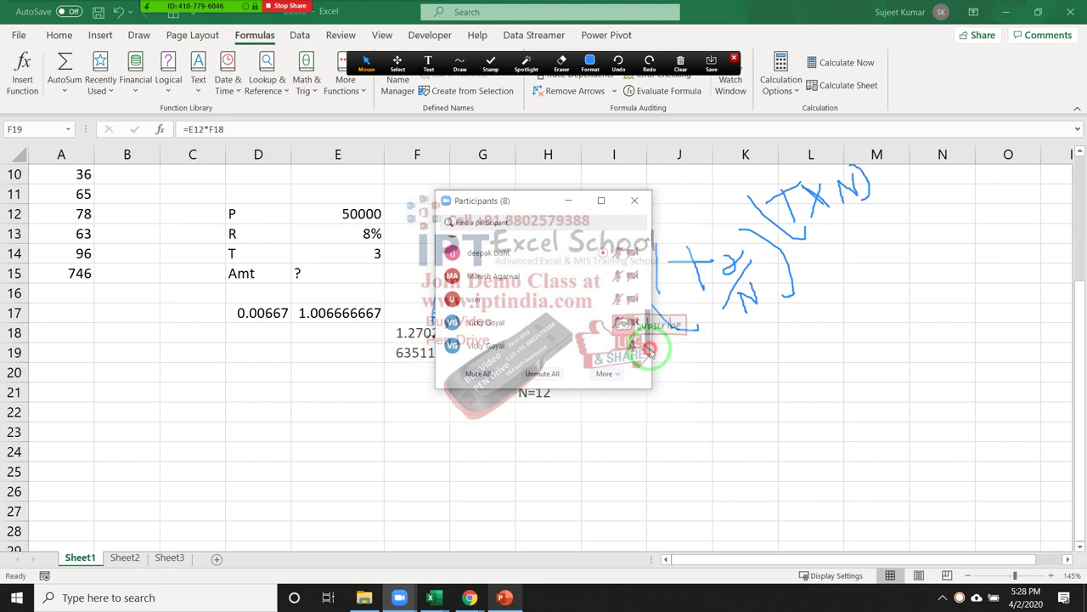
click(635, 202)
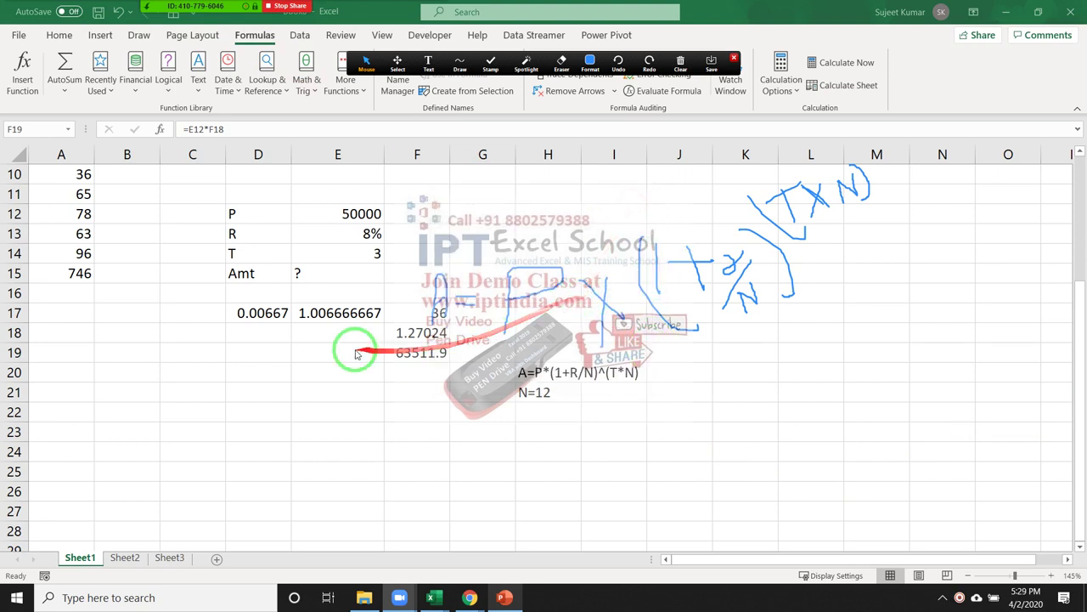
Review F19, the step cells and the D17 reference inside E17's formula
click(416, 355)
double_click(416, 355)
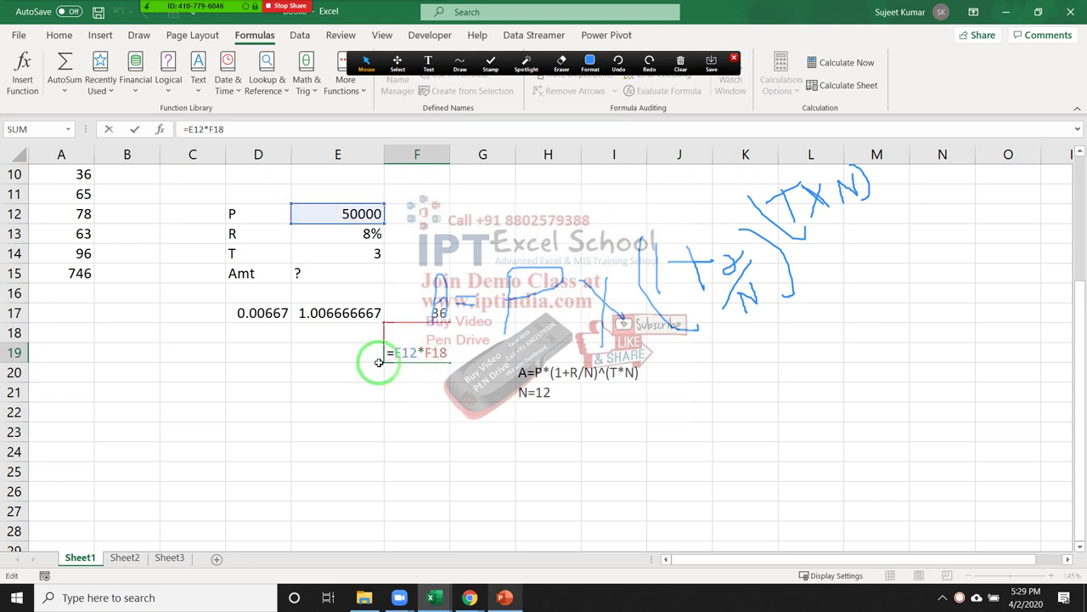
key(Return)
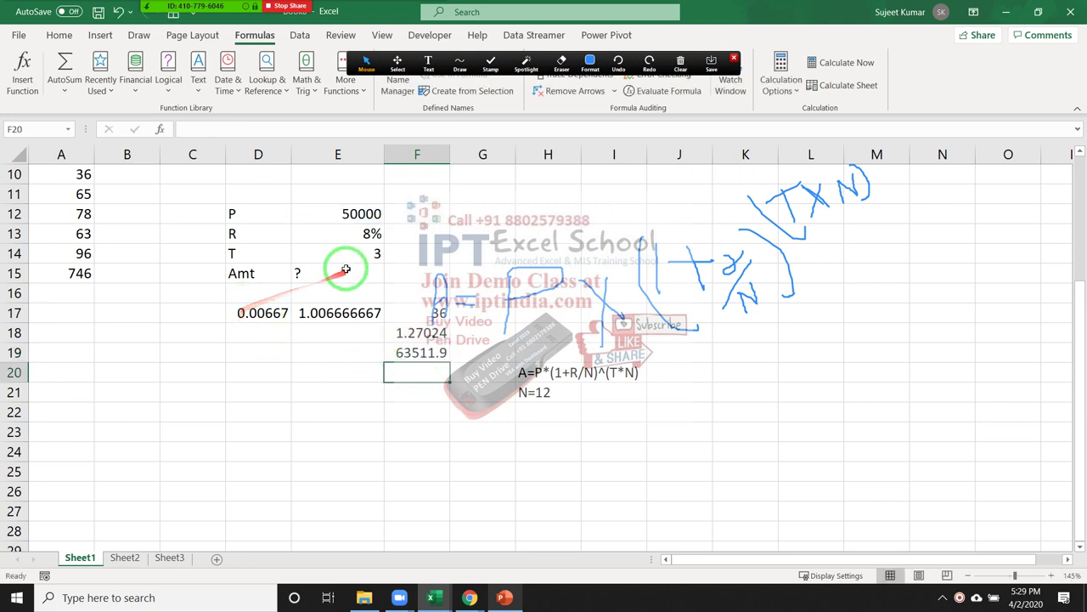
click(340, 273)
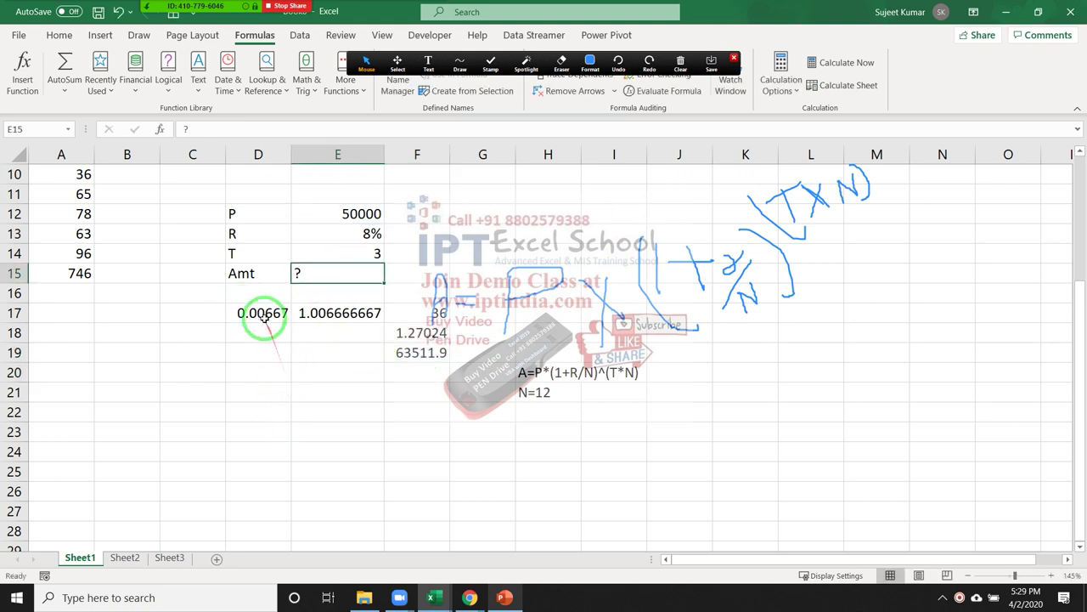
drag(255, 314, 418, 343)
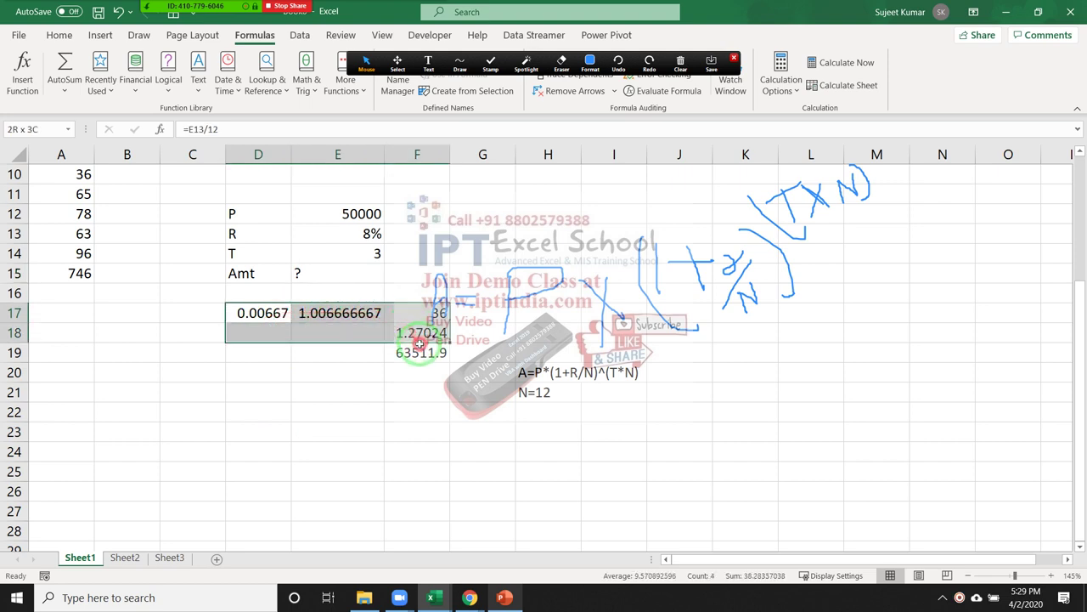
click(328, 391)
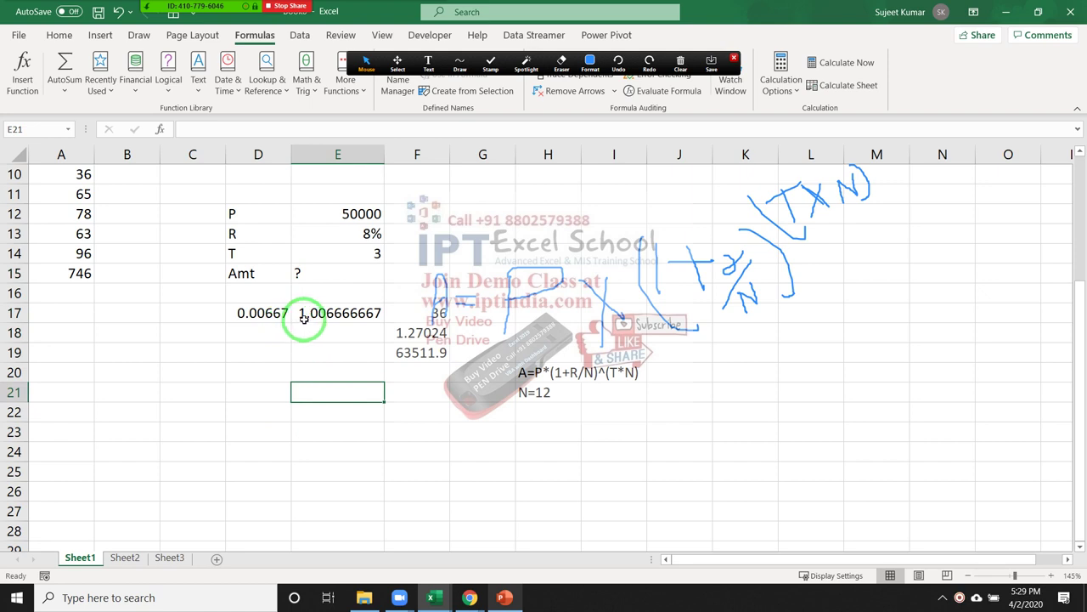
click(306, 315)
double_click(306, 314)
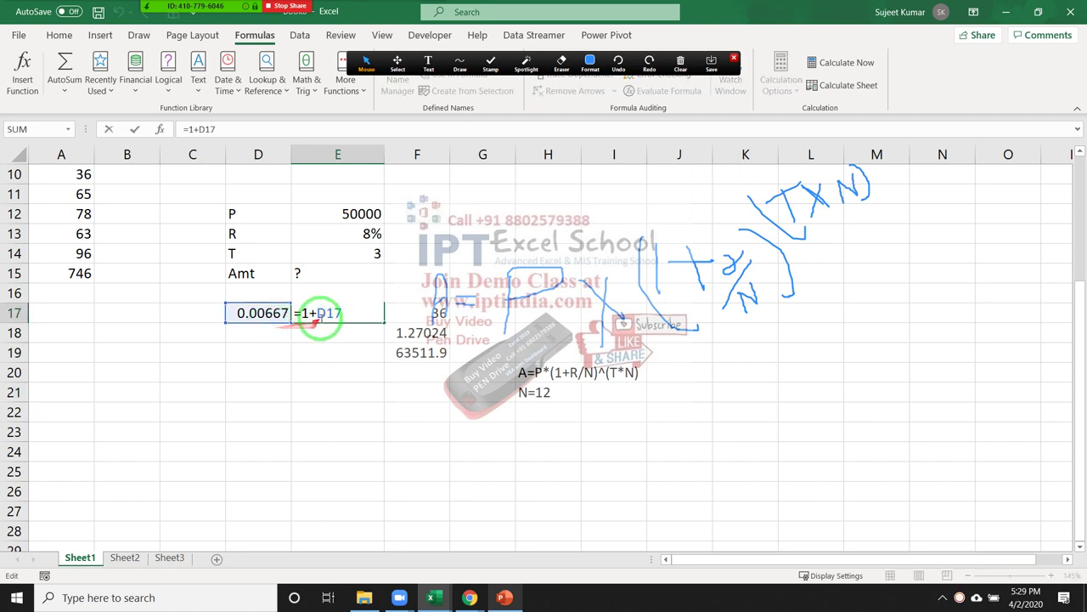
drag(319, 313, 343, 313)
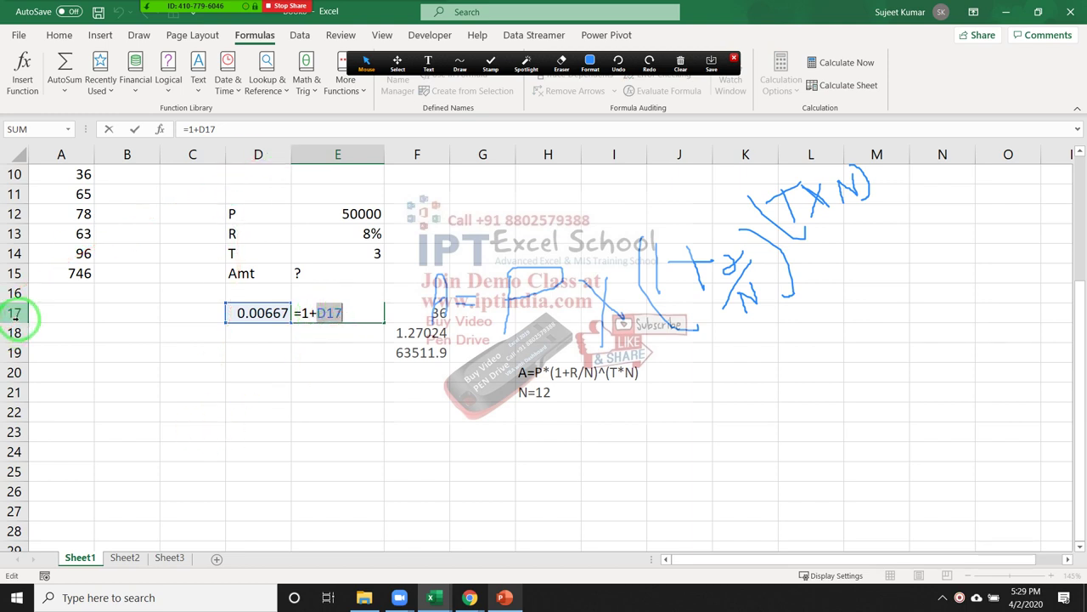
key(Escape)
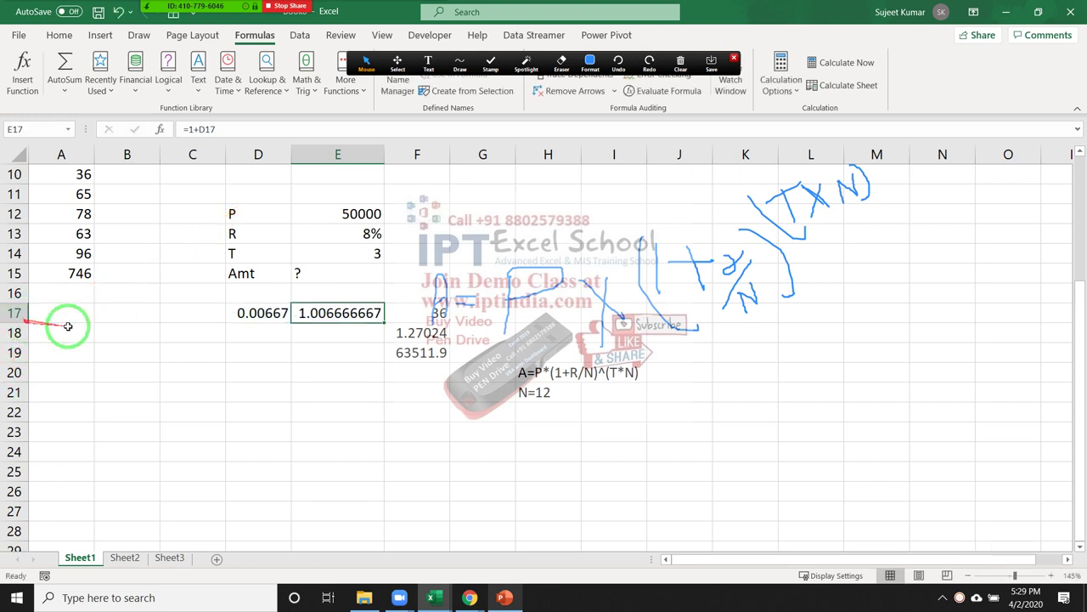
Copy E13/12 from D17 and rewrite E17 as =1+(E13/12), still 1.006666667
click(256, 314)
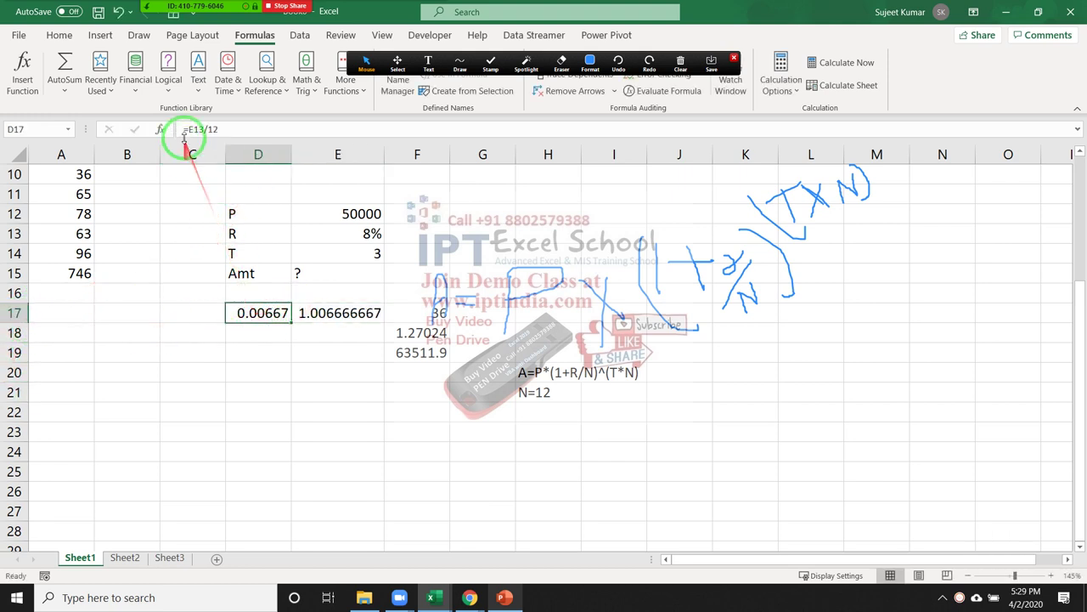
drag(188, 129, 238, 130)
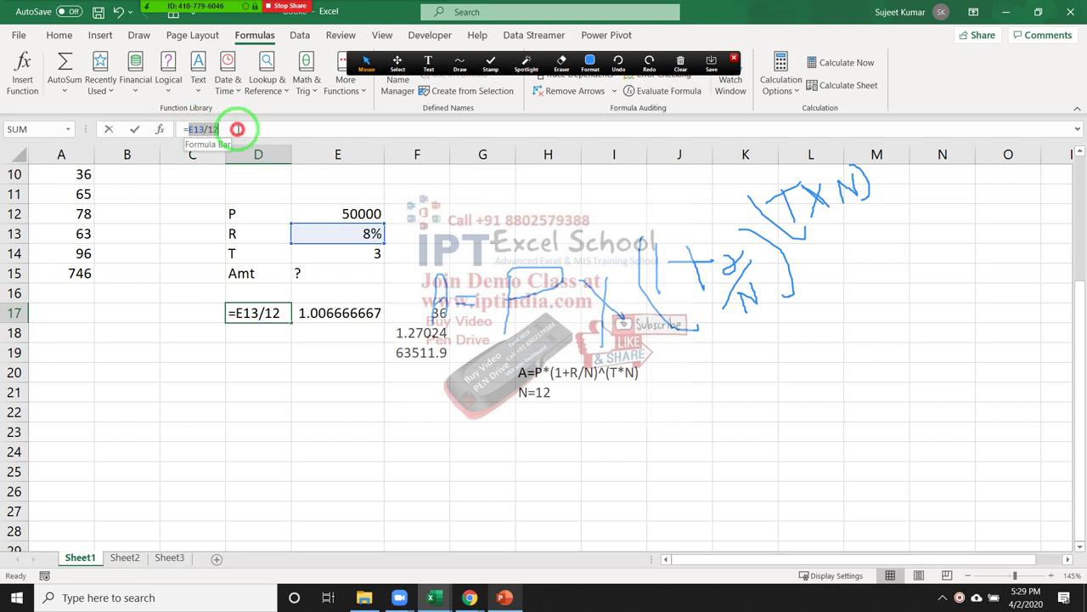
key(ctrl+c)
key(Escape)
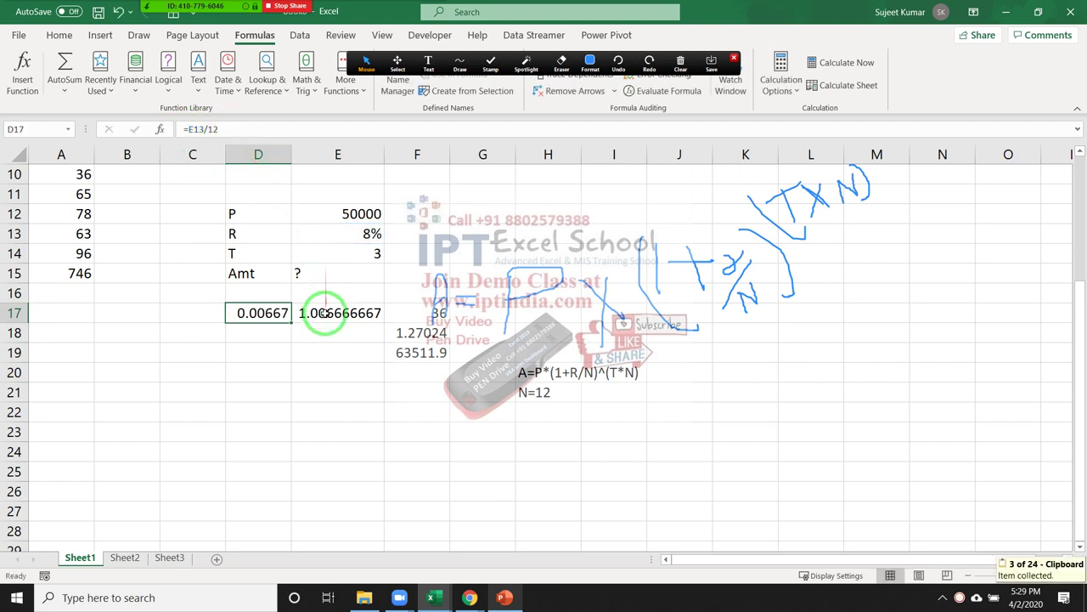
double_click(325, 312)
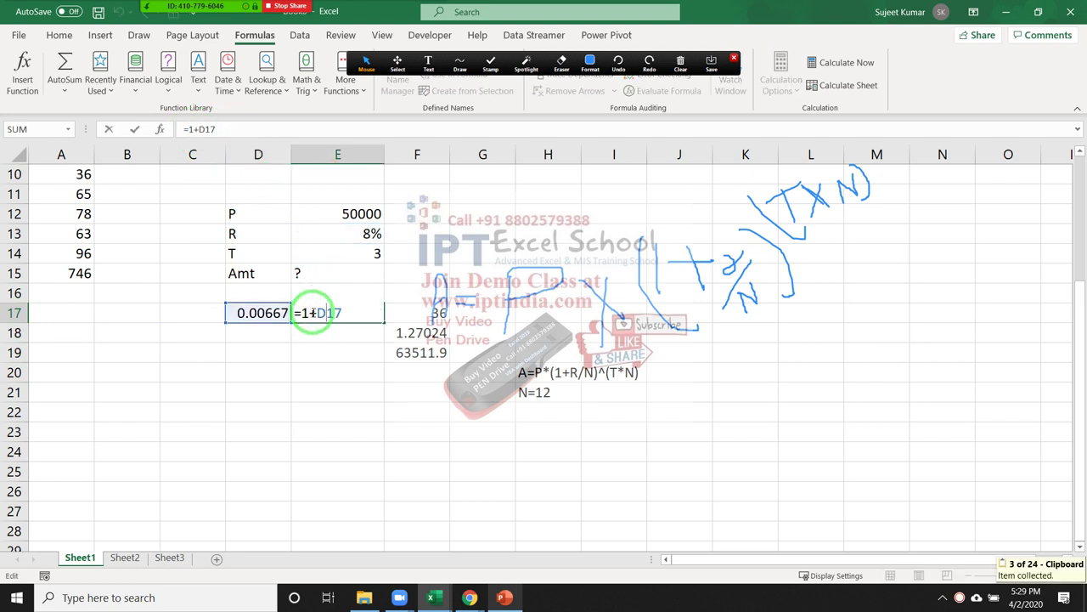
drag(316, 313, 340, 312)
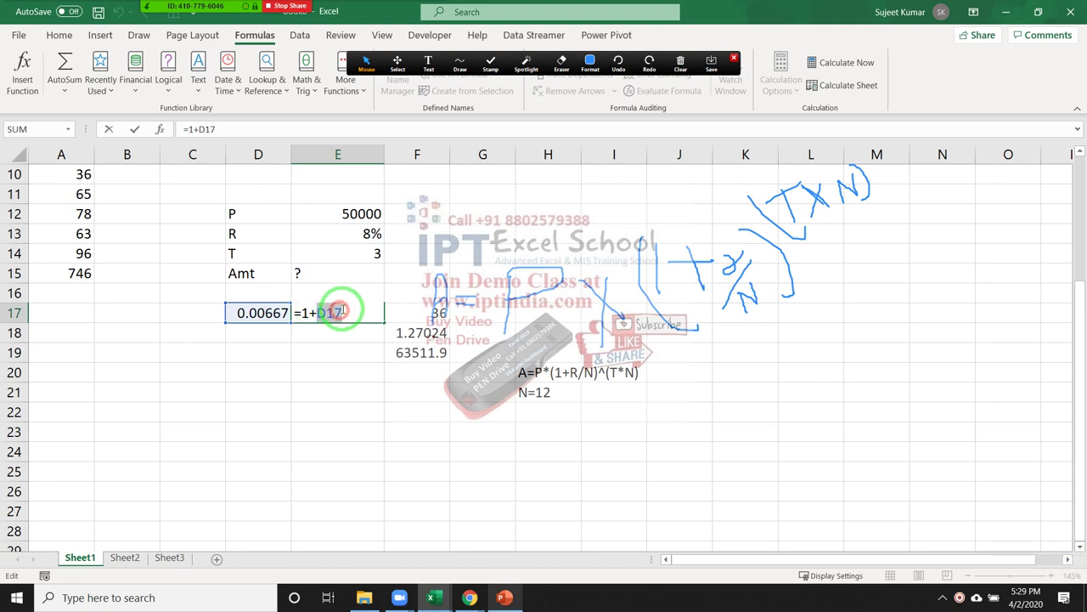
text((E13/12)
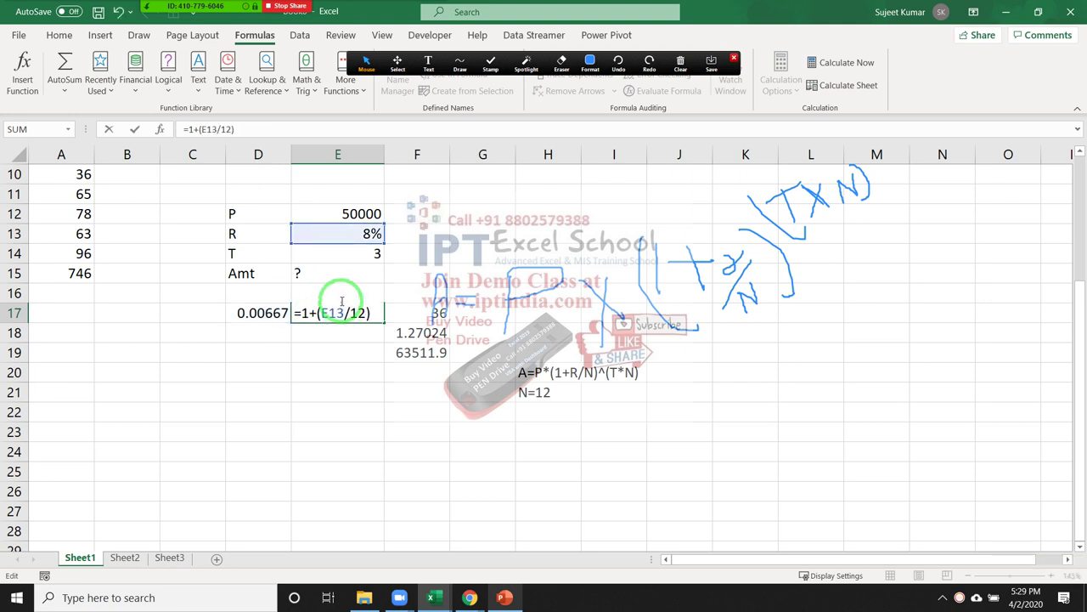
key(Return)
Recheck F18's formula and select the now-redundant D17 cell
key(Up)
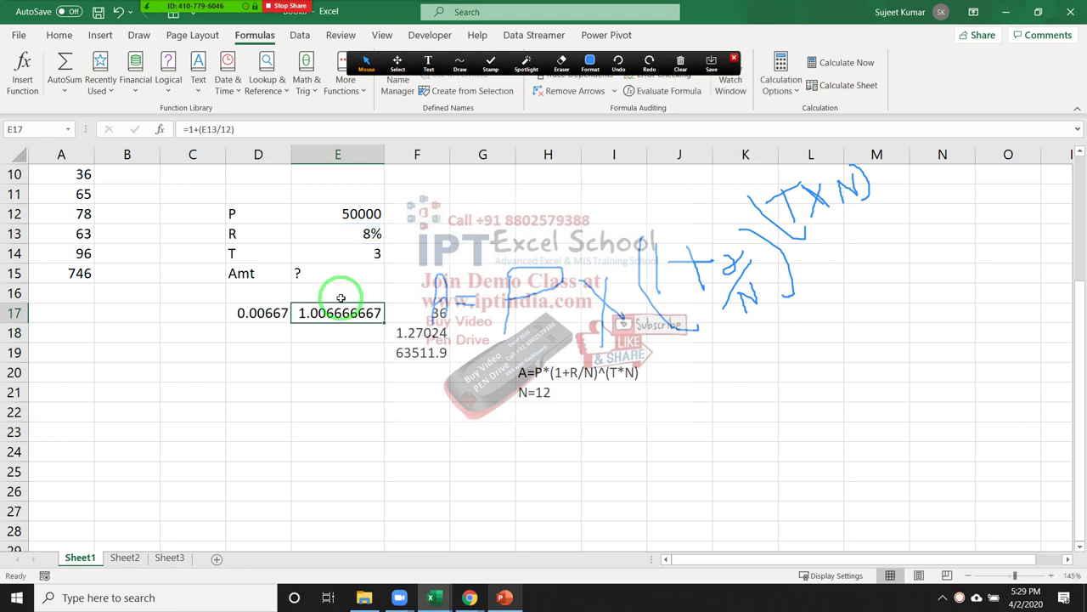
double_click(411, 333)
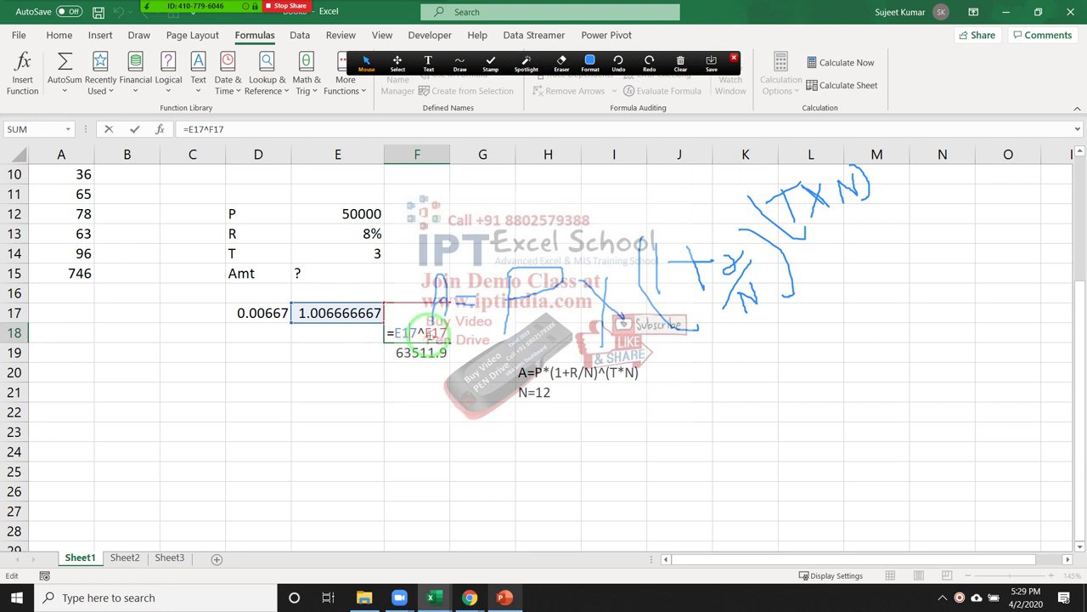
key(Return)
click(249, 312)
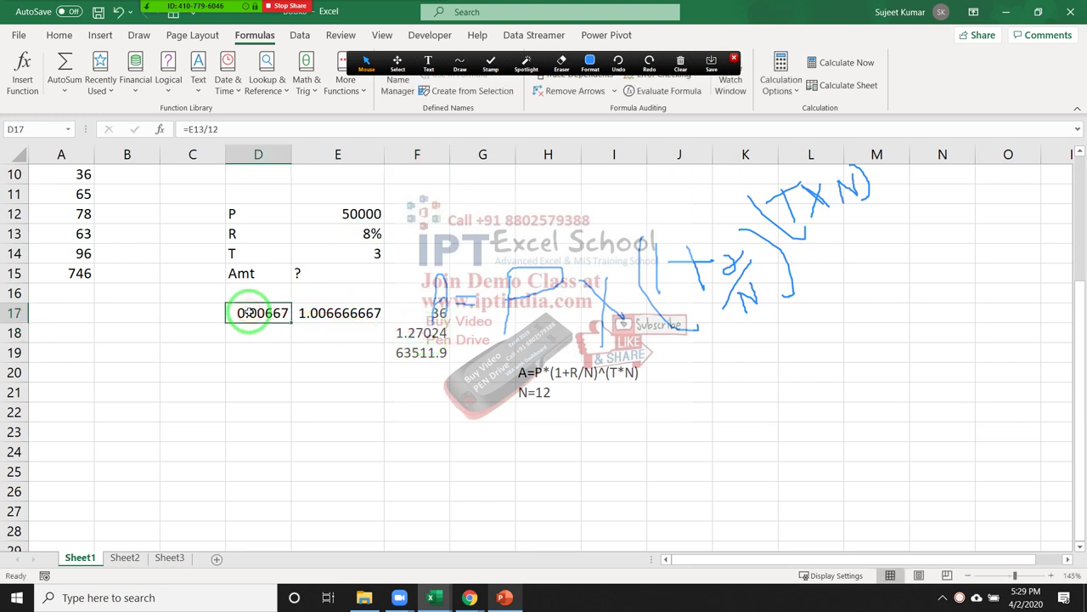
Copy the 1+(E13/12) formula text from E17
double_click(339, 315)
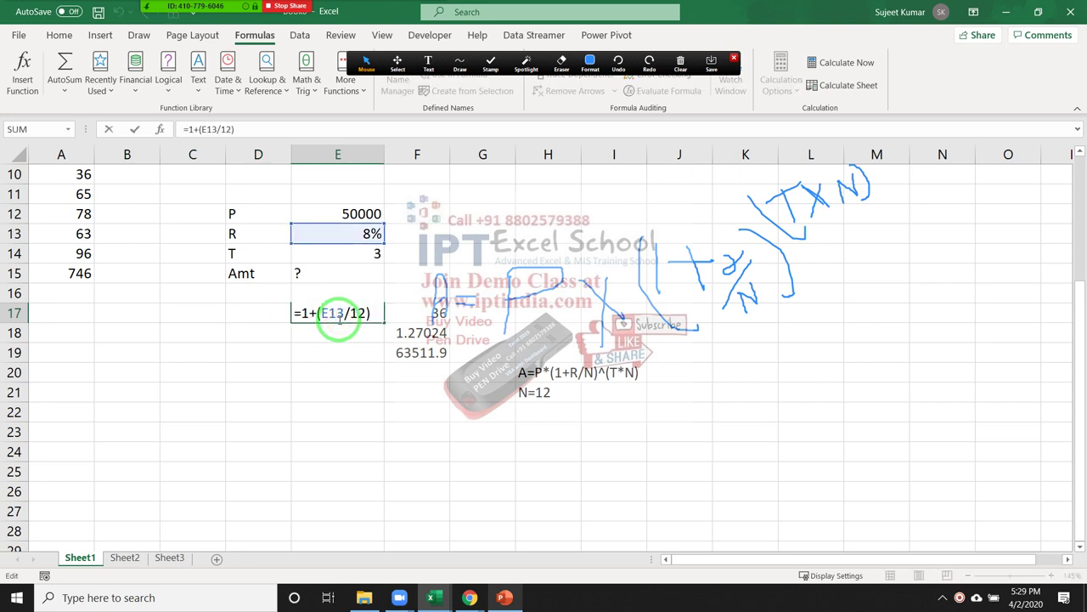
drag(294, 314, 376, 312)
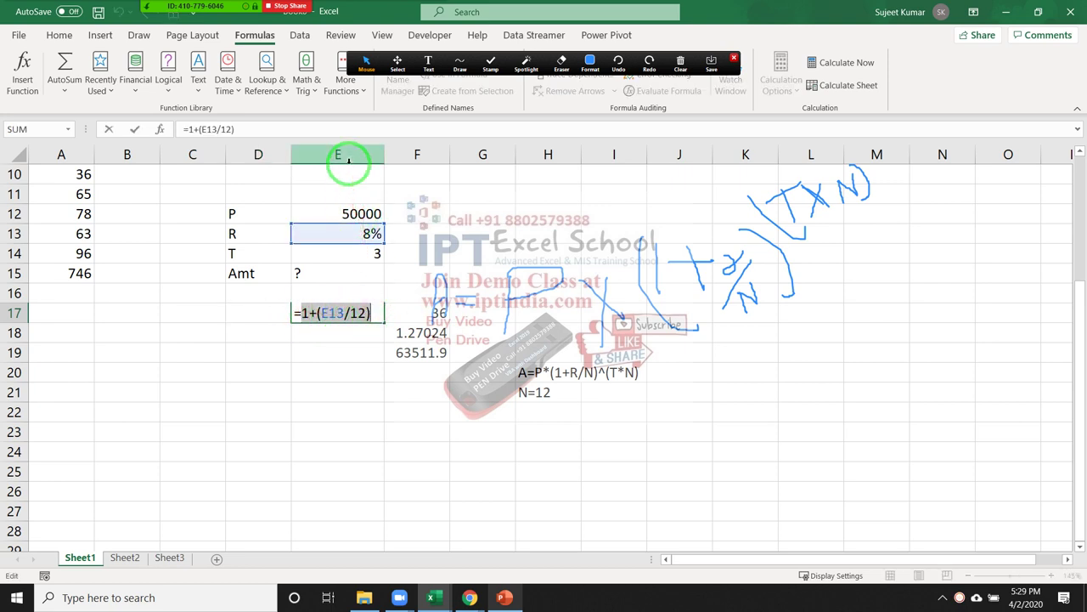
key(ctrl+c)
key(Escape)
Change F18's formula to =(1+(E13/12))^F17, still 1.27024
click(422, 333)
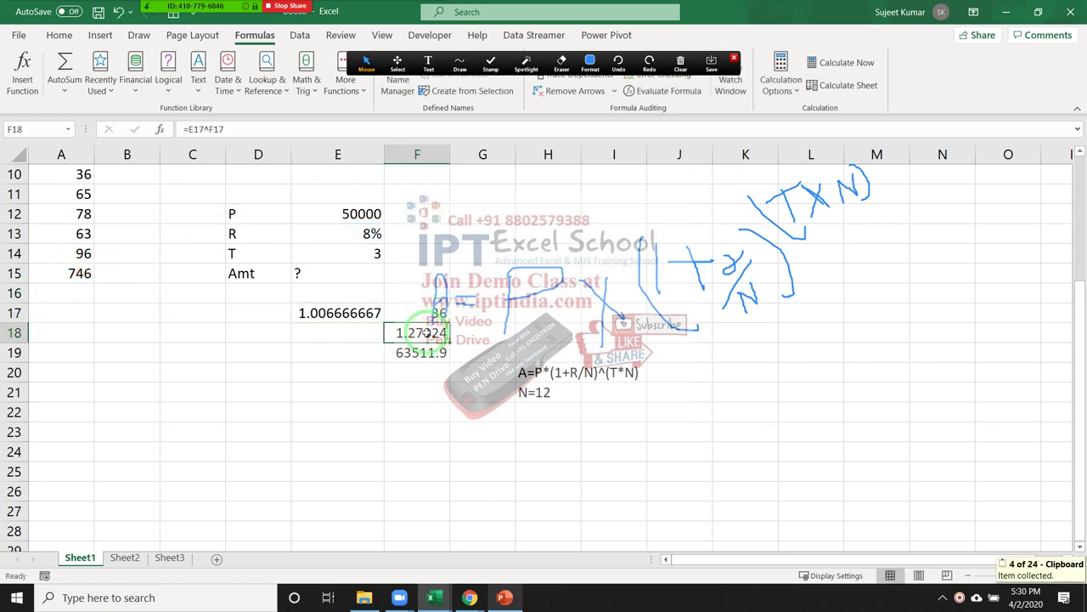
double_click(418, 333)
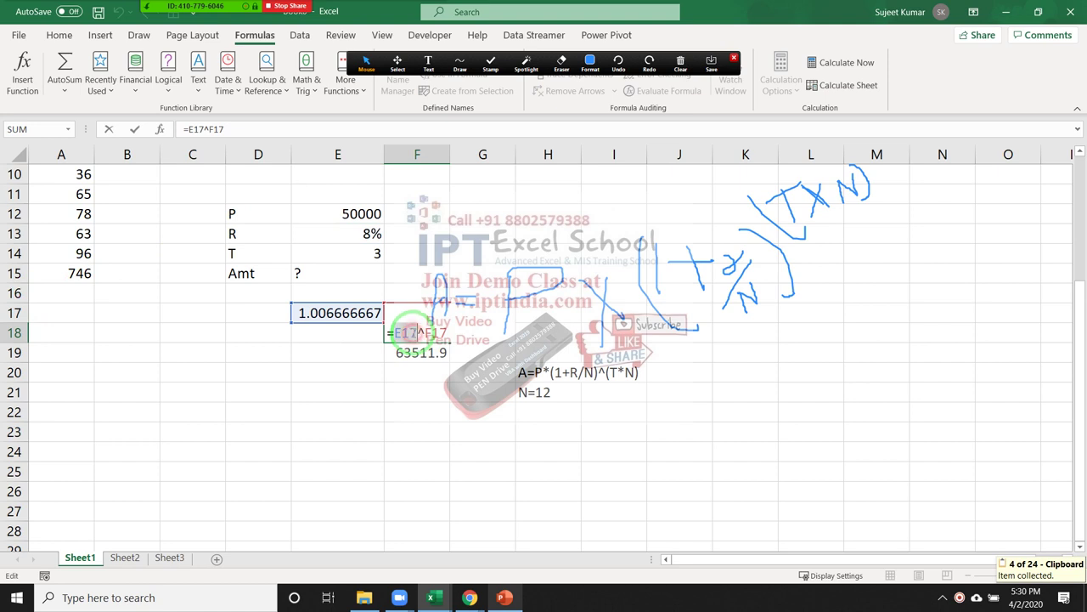
drag(408, 333, 421, 352)
text(()
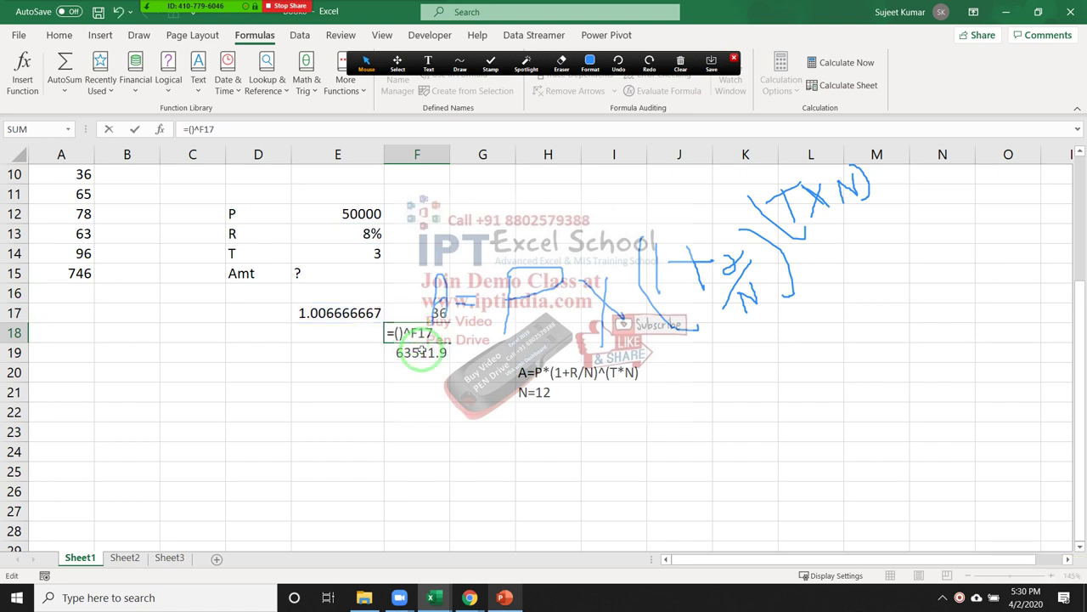
text(1+(E13/12))
key(Return)
Clear the intermediate value in E17
key(Up)
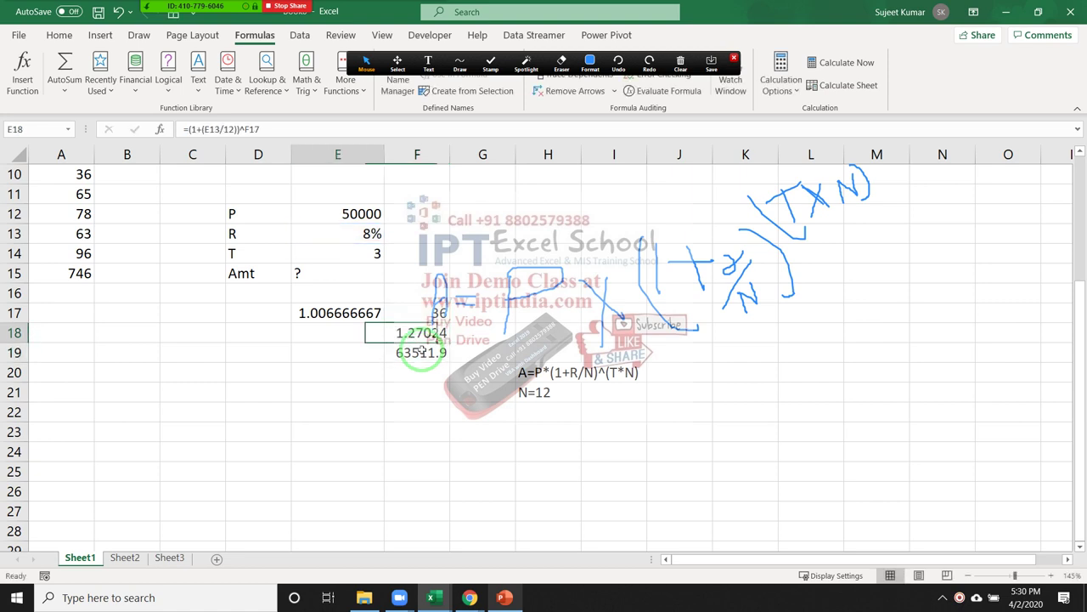
key(Left)
key(Up)
key(Delete)
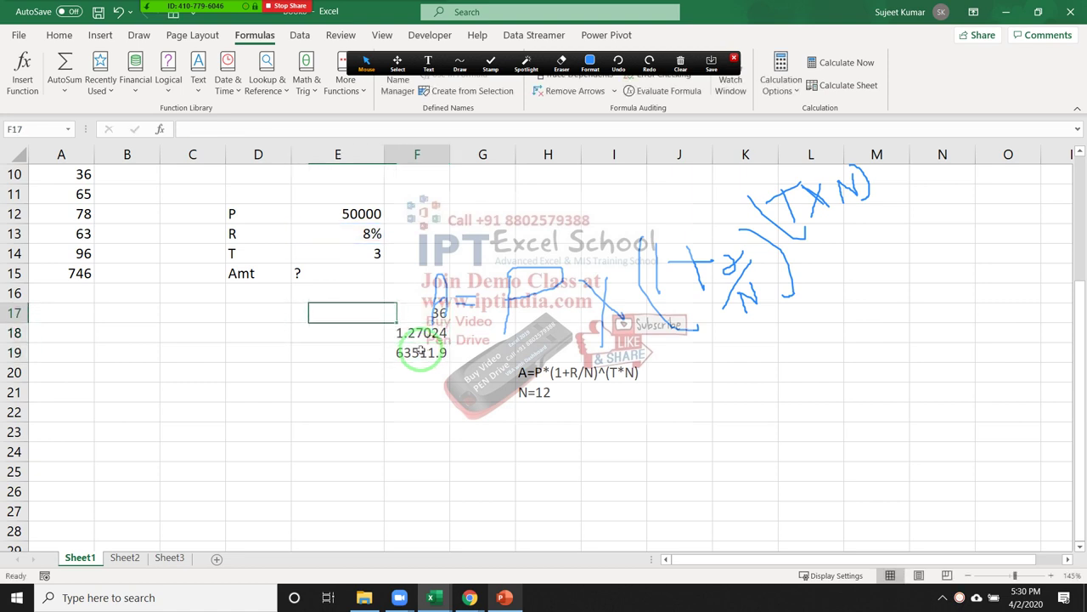
key(Right)
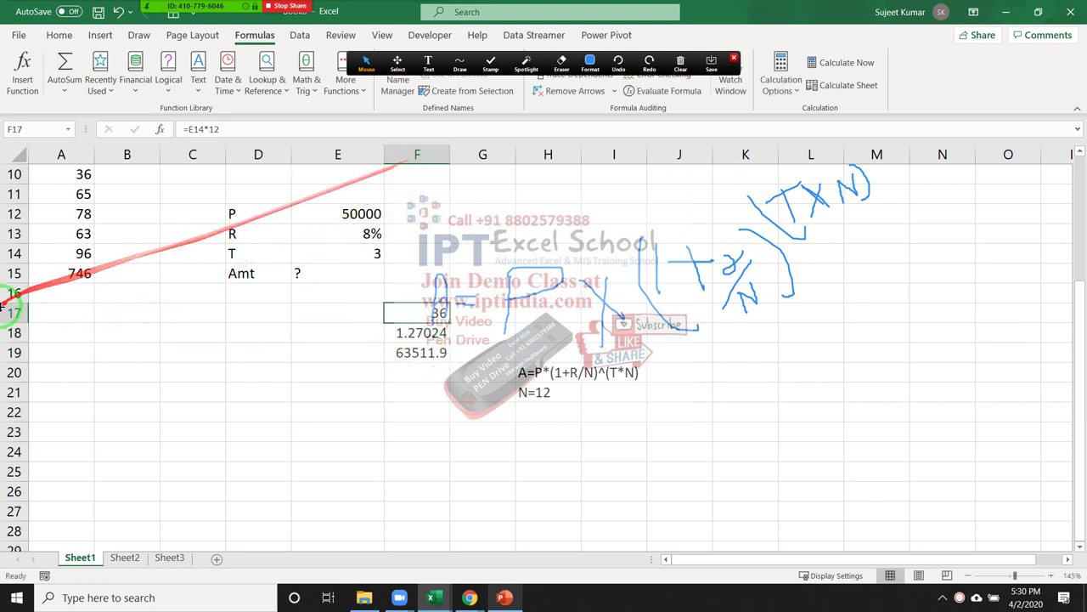
Copy the E14*12 formula text from F17
click(194, 129)
drag(193, 129, 235, 128)
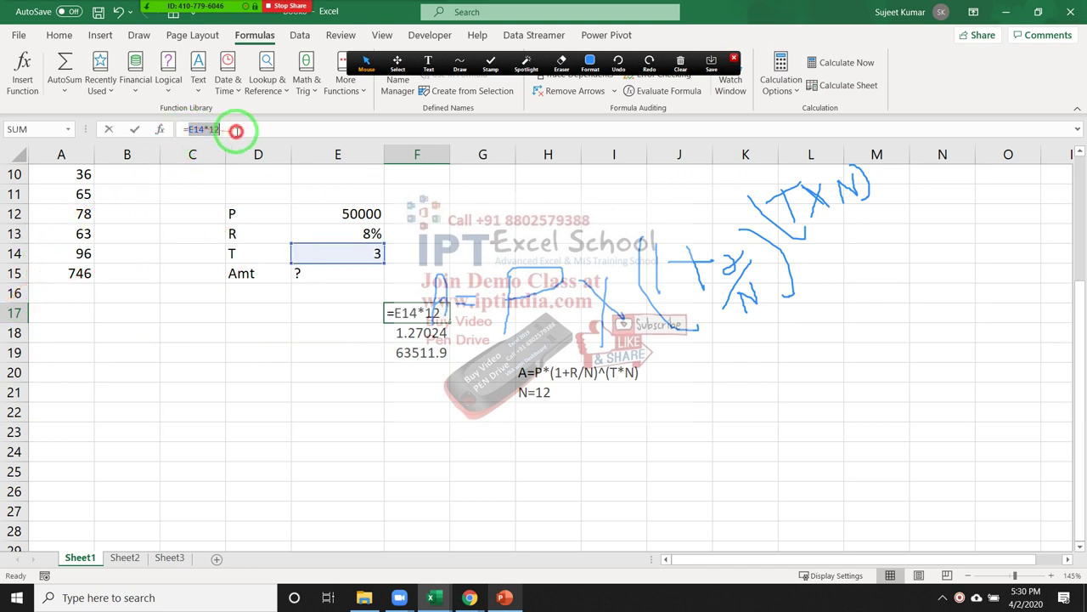
key(ctrl+c)
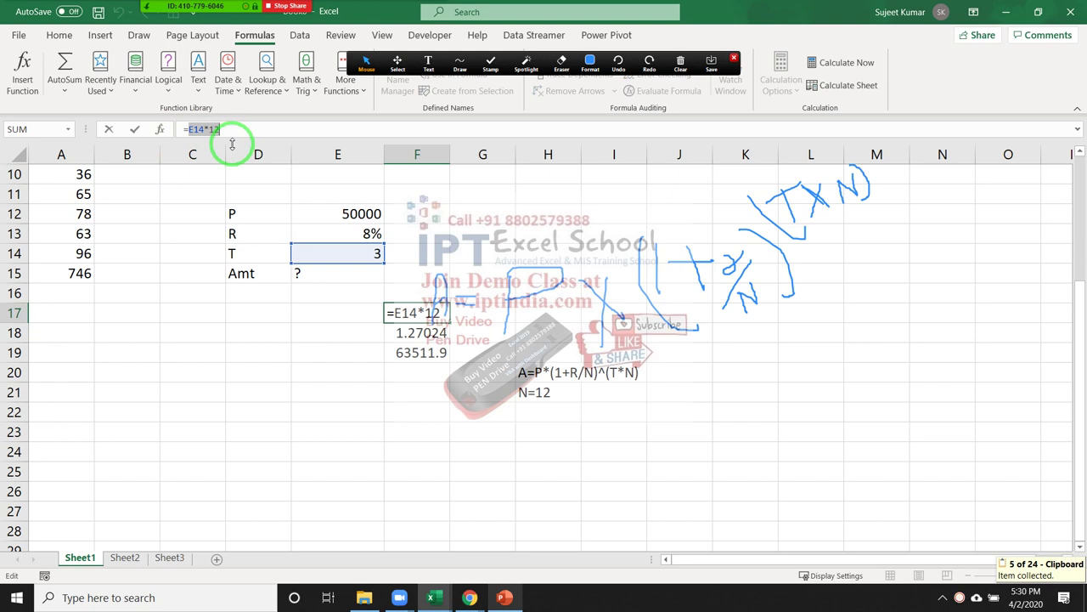
click(316, 149)
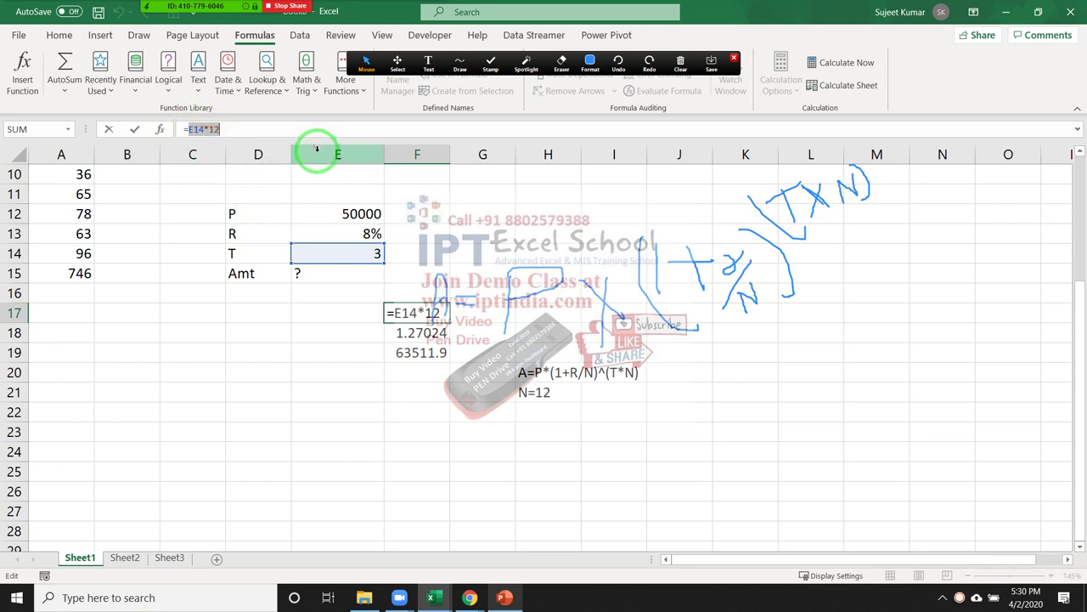
Change F18's formula to =(1+(E13/12))^(E14*12), still giving 1.27024
click(419, 334)
double_click(419, 335)
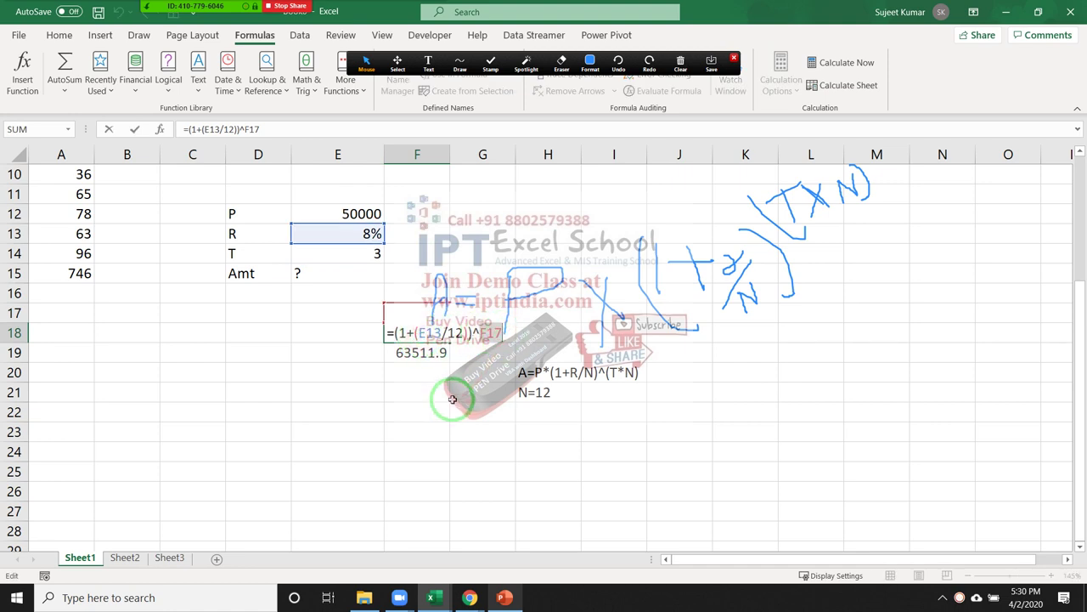
key(BackSpace)
key(BackSpace)
key(BackSpace)
text(()
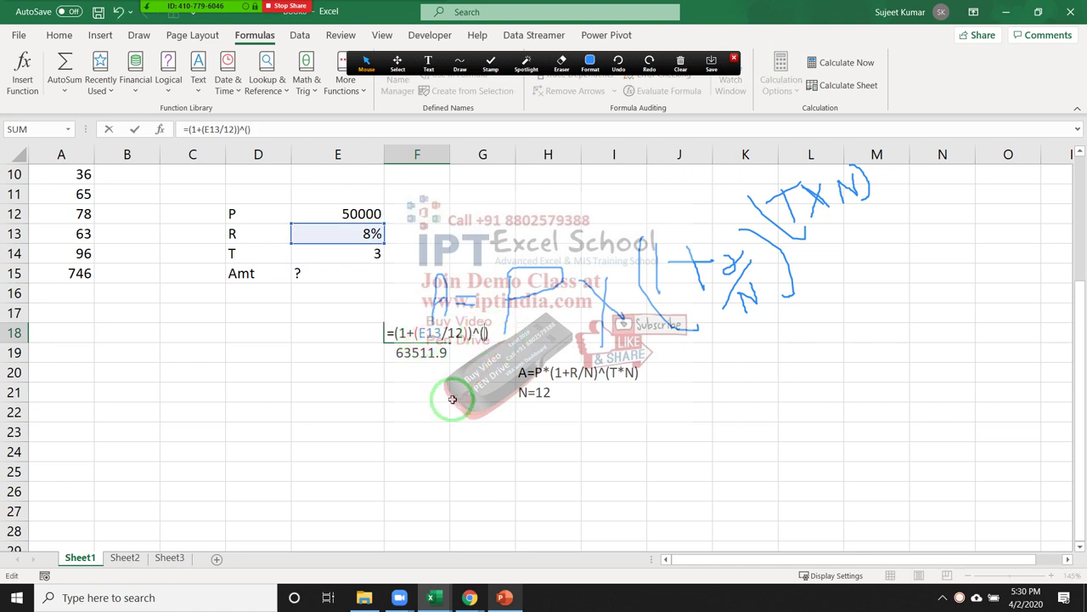
text(E14*12)
key(ctrl+Return)
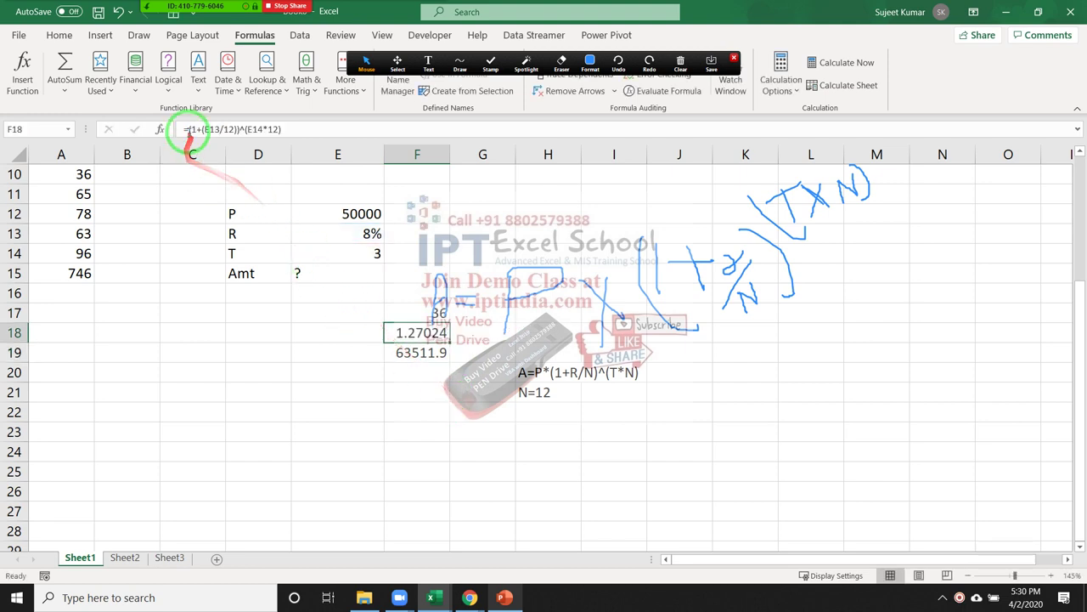
Copy F18's formula text from the formula bar
drag(188, 129, 295, 133)
key(ctrl+c)
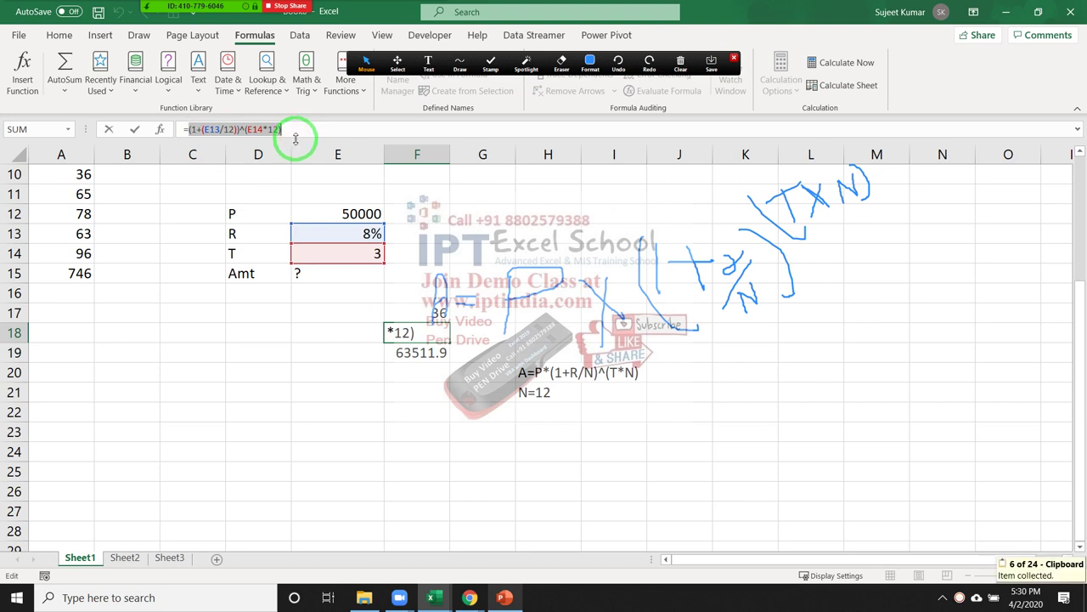
key(Escape)
Rewrite F19 as =E12*((1+(E13/12))^(E14*12)), giving 63511.9
click(429, 353)
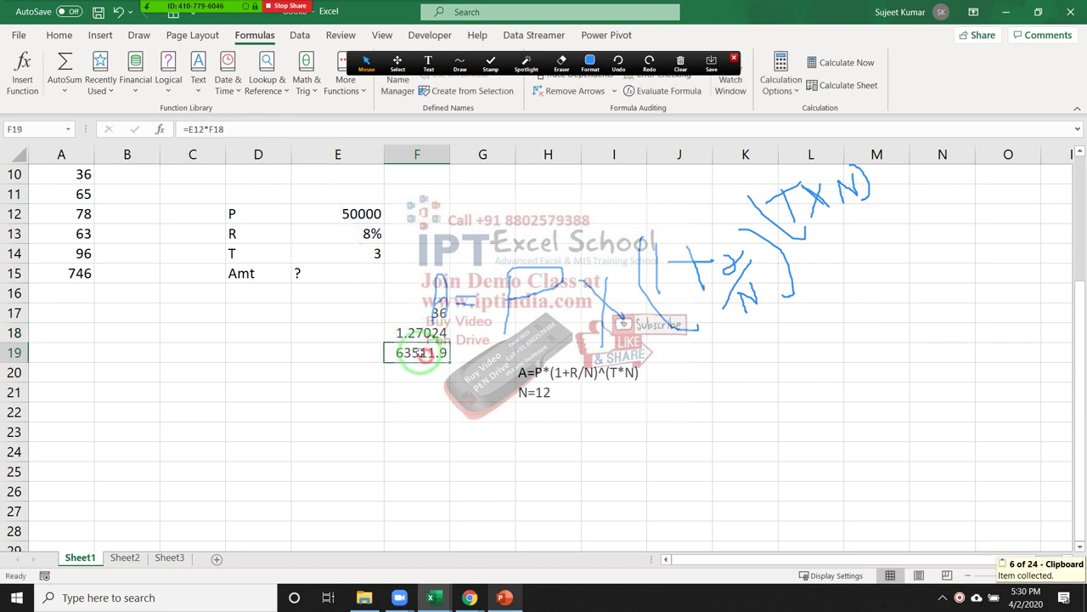
click(197, 131)
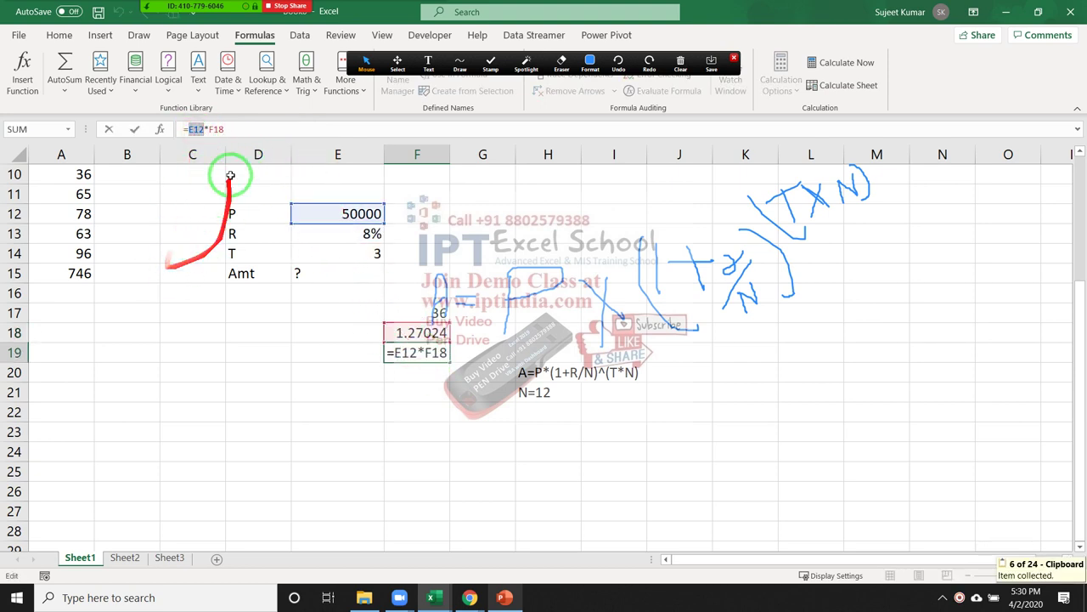
double_click(214, 129)
text(()
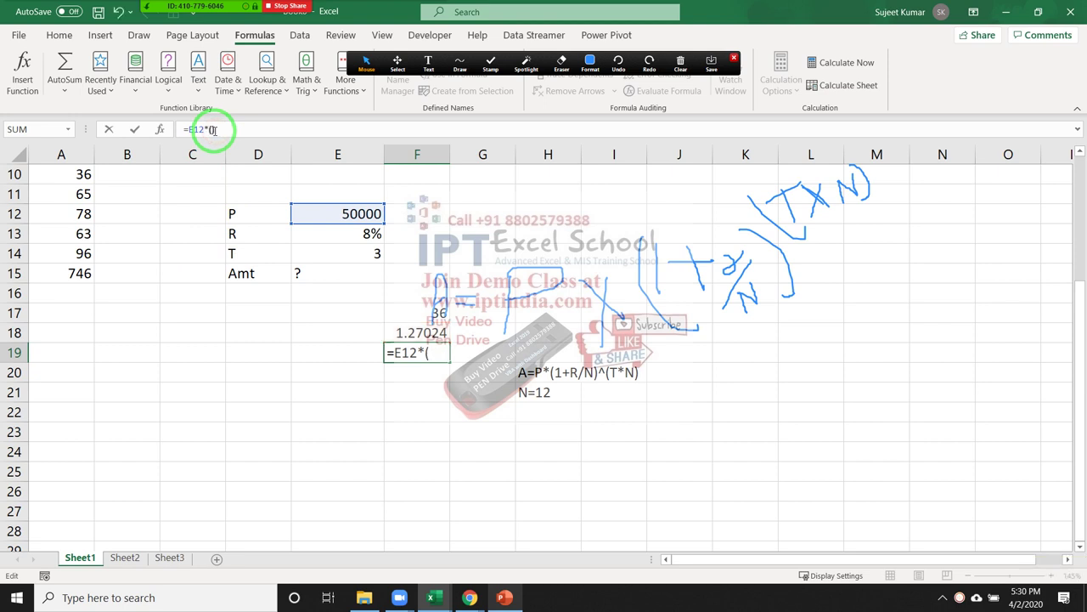
text(1+E13/12)^(E14*12)
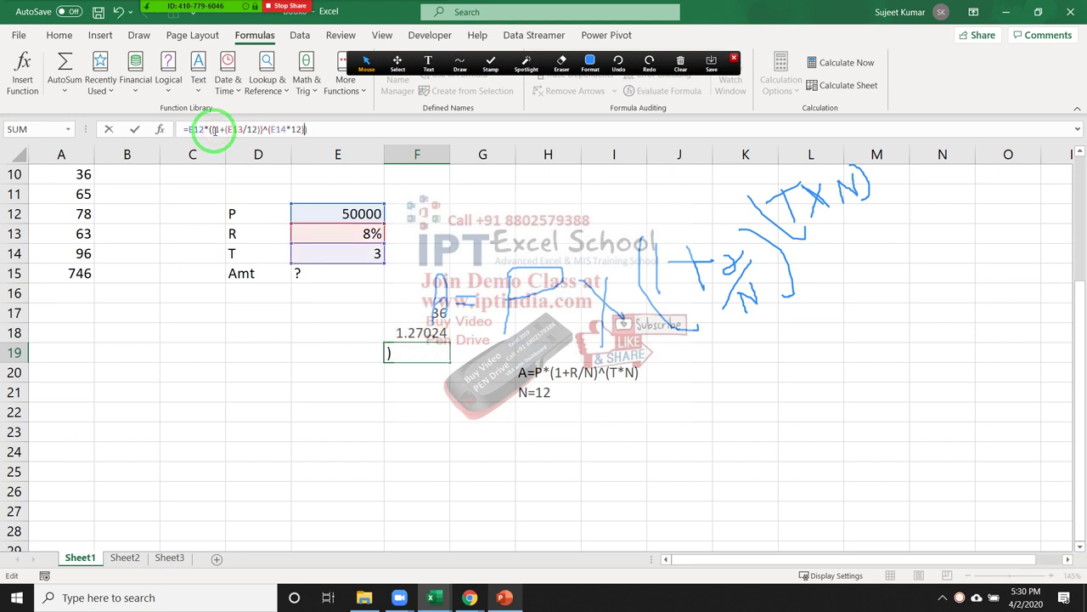
key(Return)
Clear helper cells F17:F18 and review F19's combined formula
key(Up)
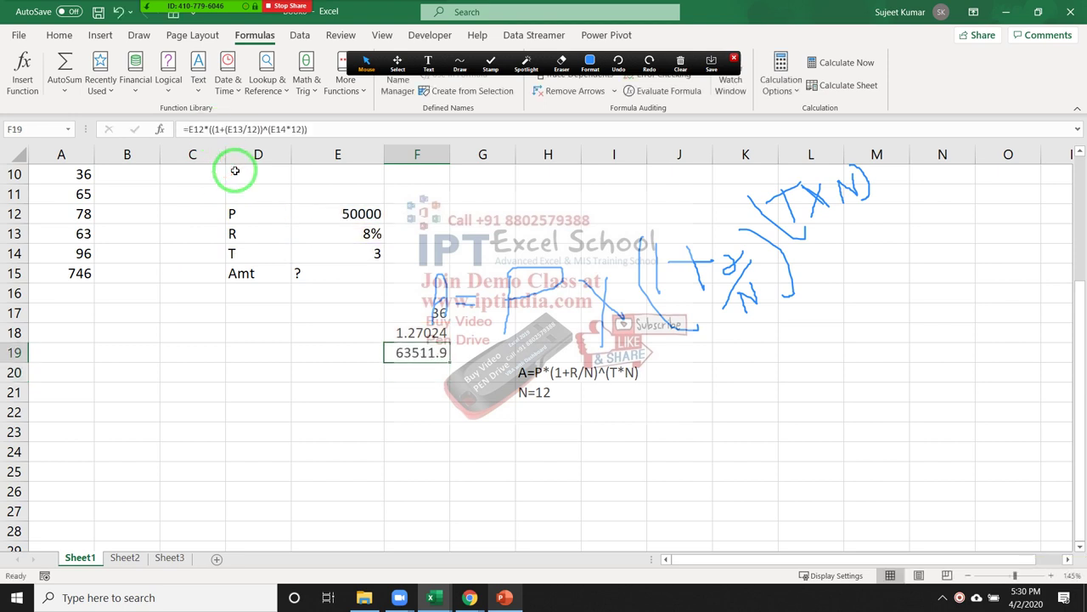
key(Up)
key(shift+Up)
key(Delete)
key(Down)
key(F2)
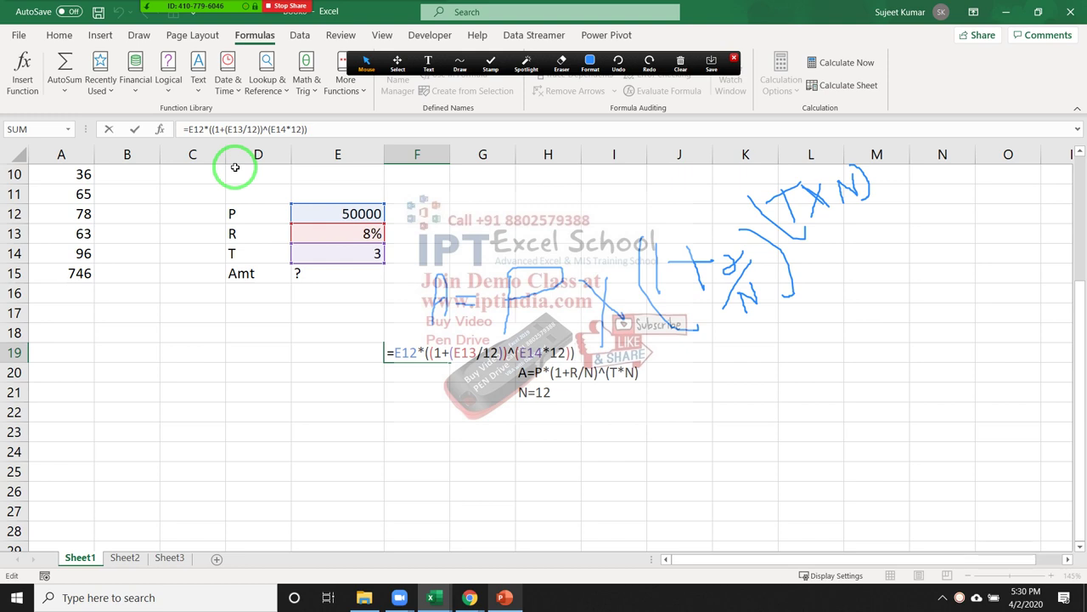
Commit the compound interest formula in F19 and review its cell references
key(Return)
key(Up)
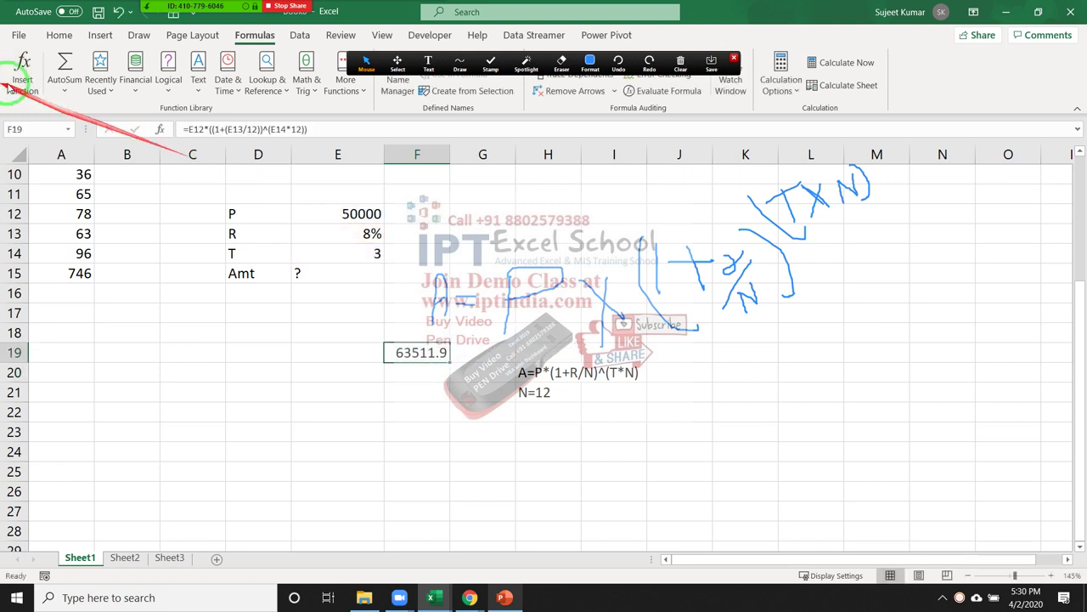
click(339, 274)
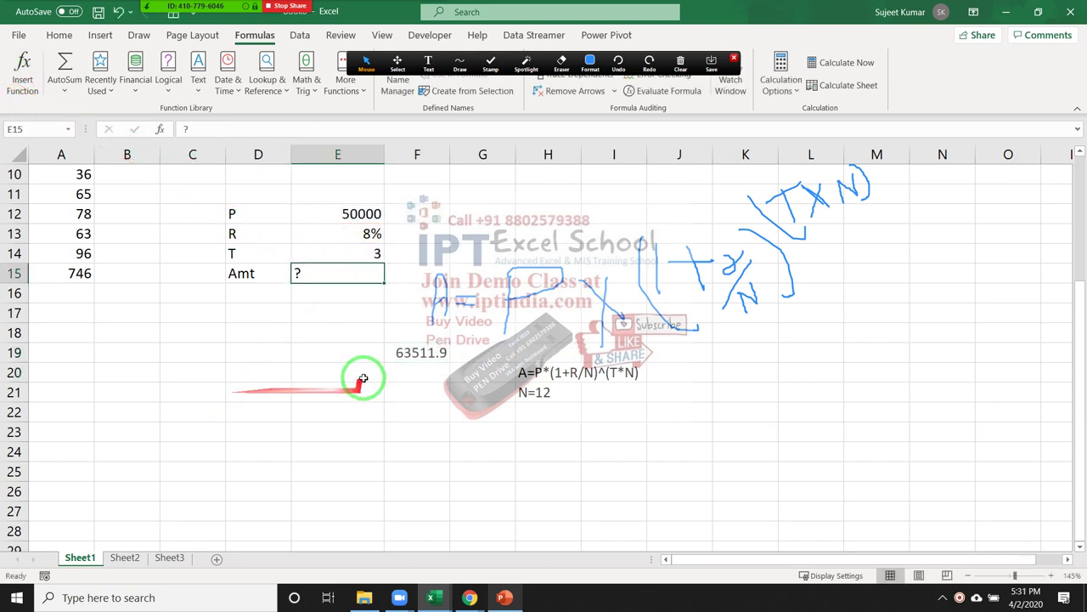
click(406, 354)
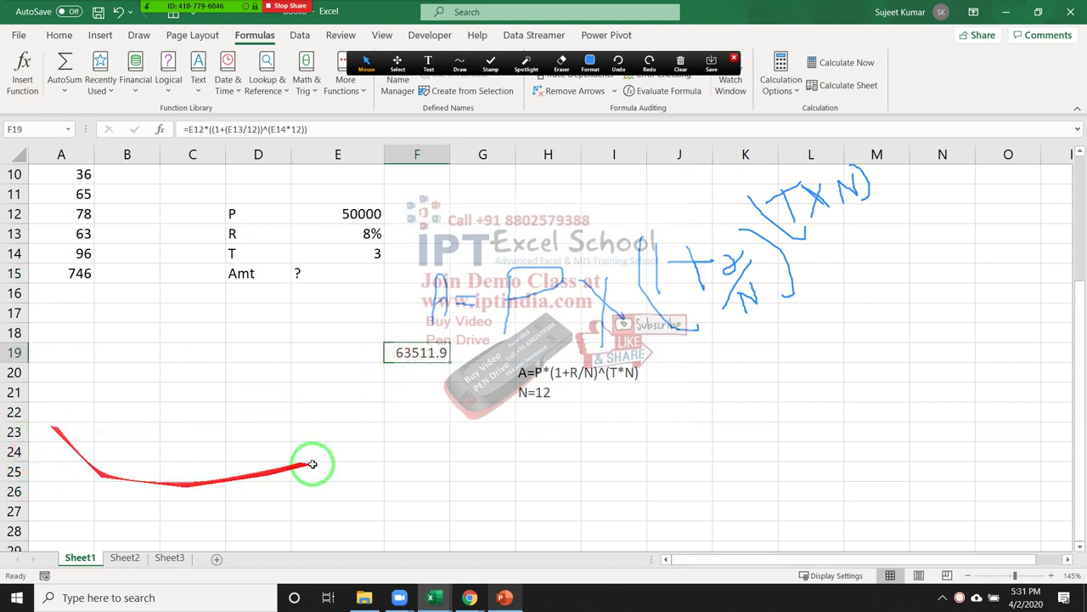
double_click(425, 352)
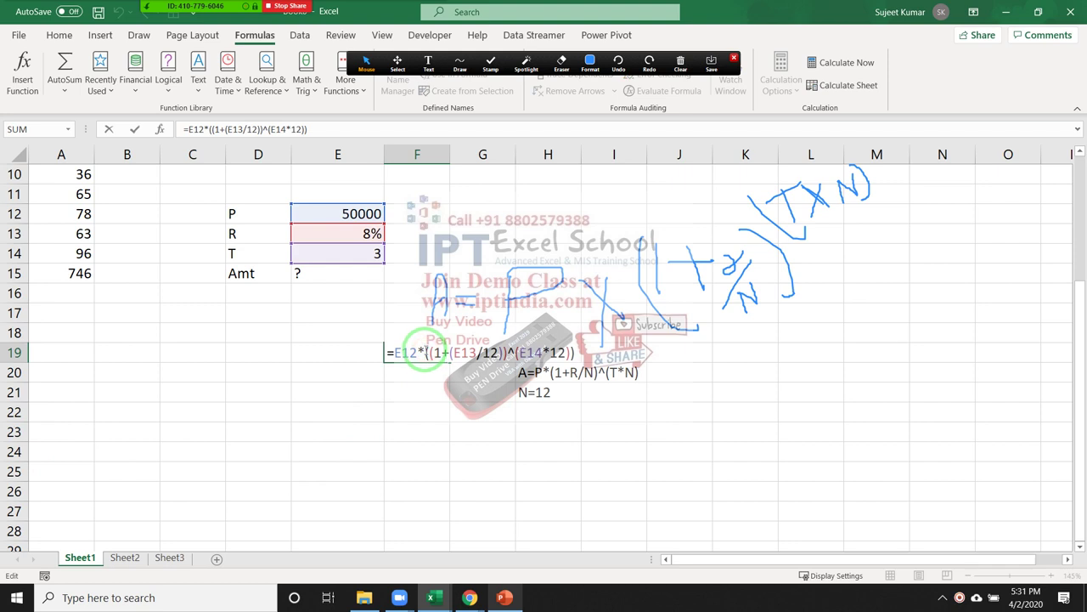
key(Escape)
click(356, 273)
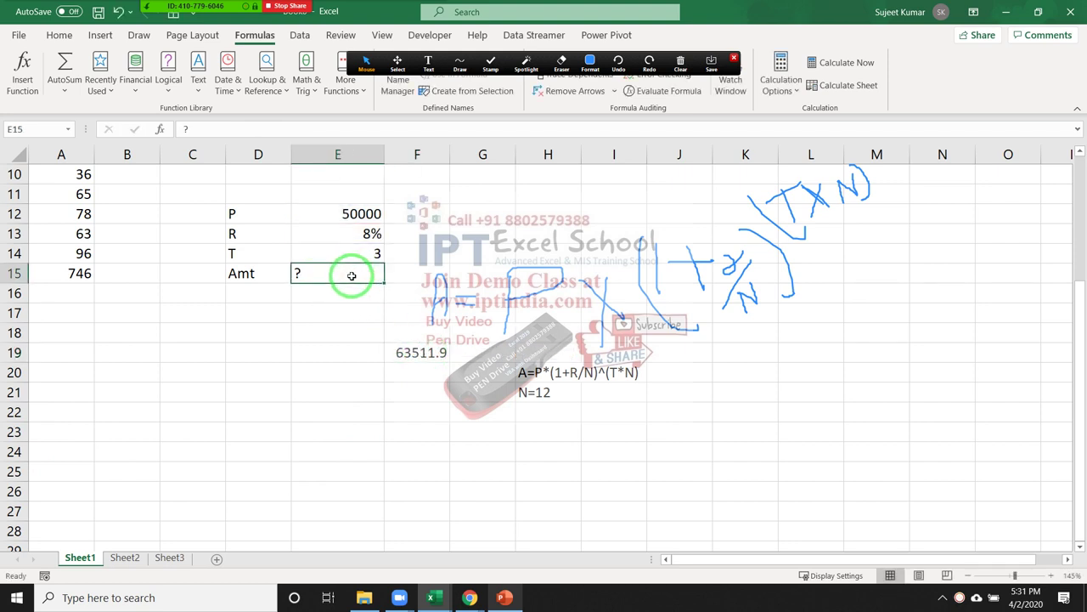
click(401, 348)
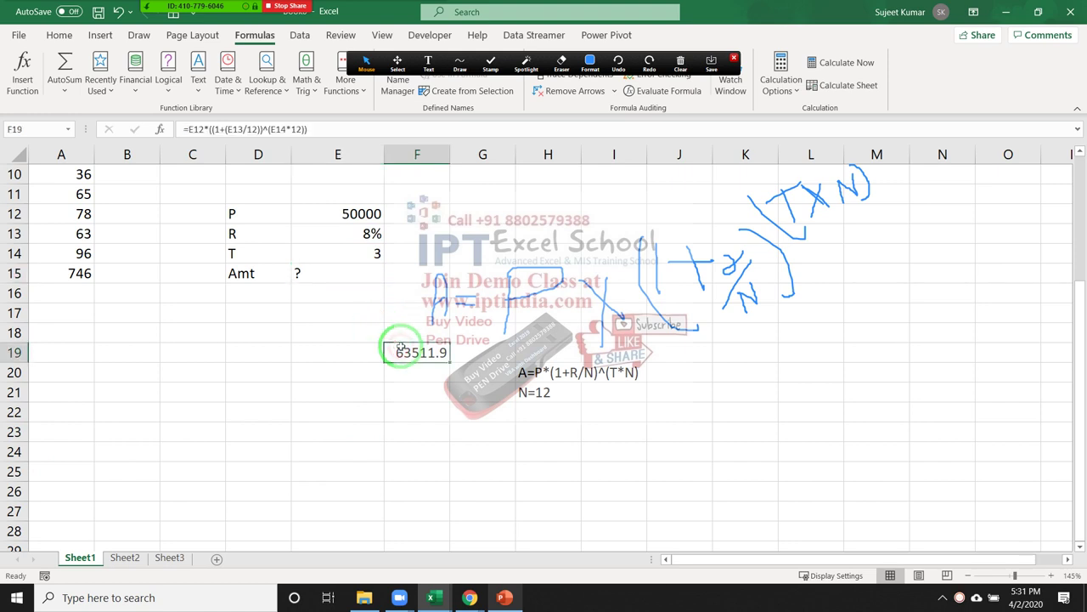
Move the formula from F19 into E15 so Amt shows 63511.85258
key(ctrl+c)
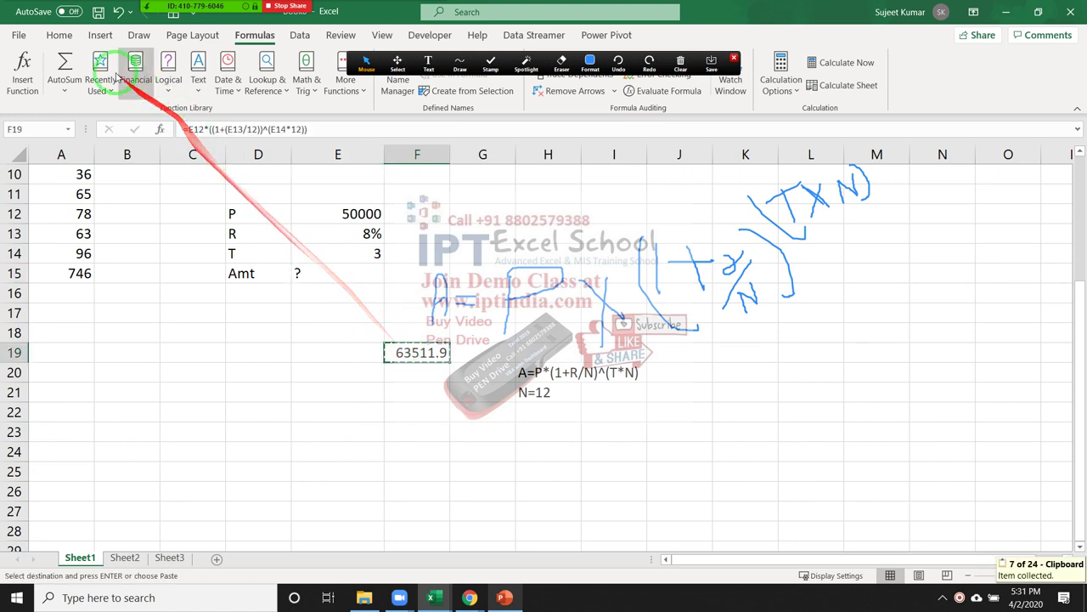
click(59, 35)
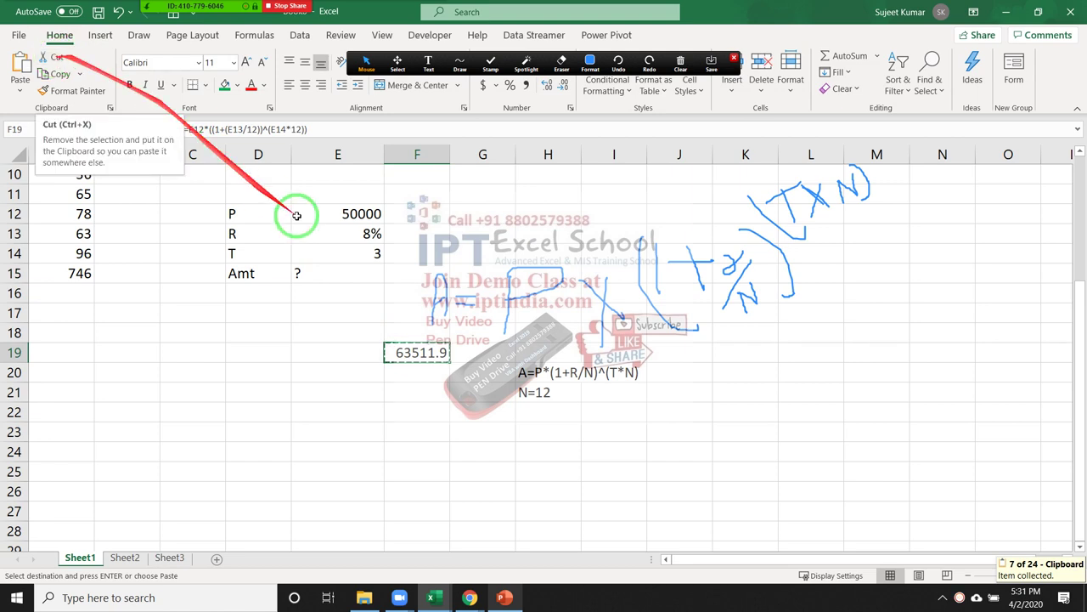
click(317, 271)
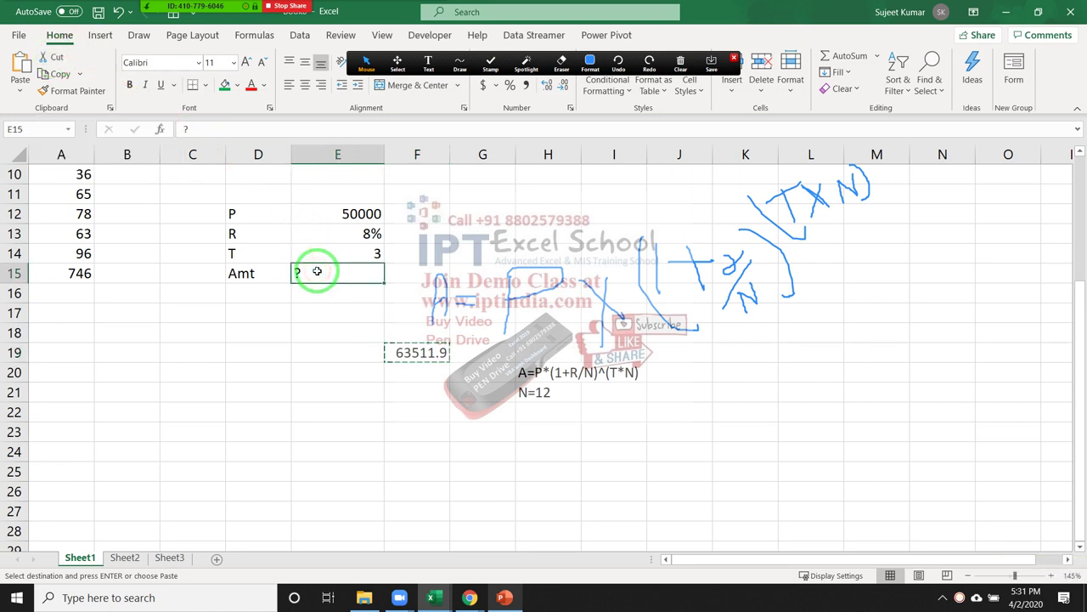
key(Return)
double_click(317, 271)
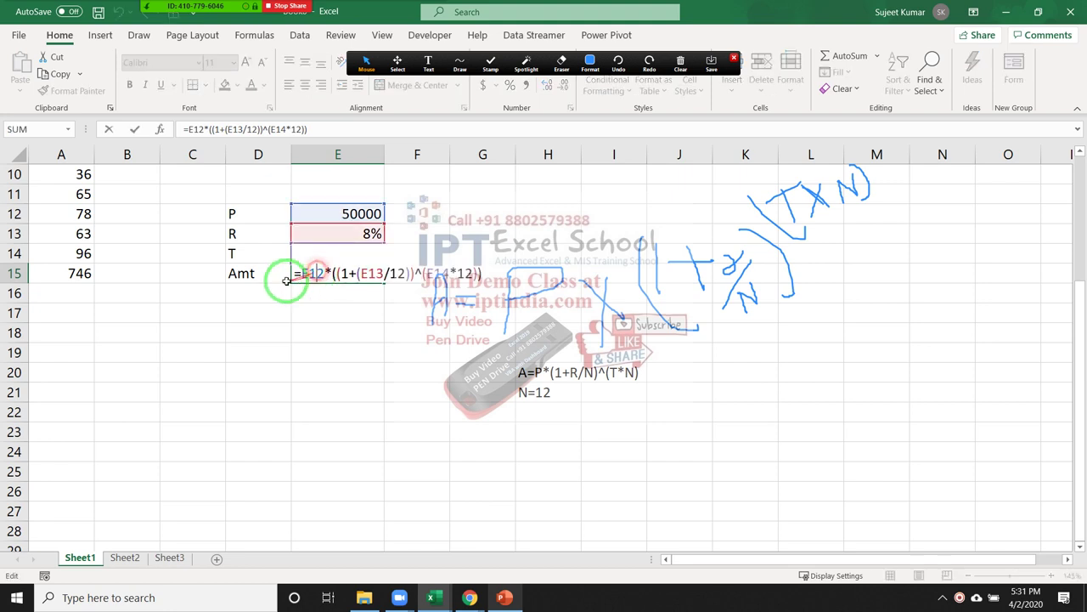
key(Return)
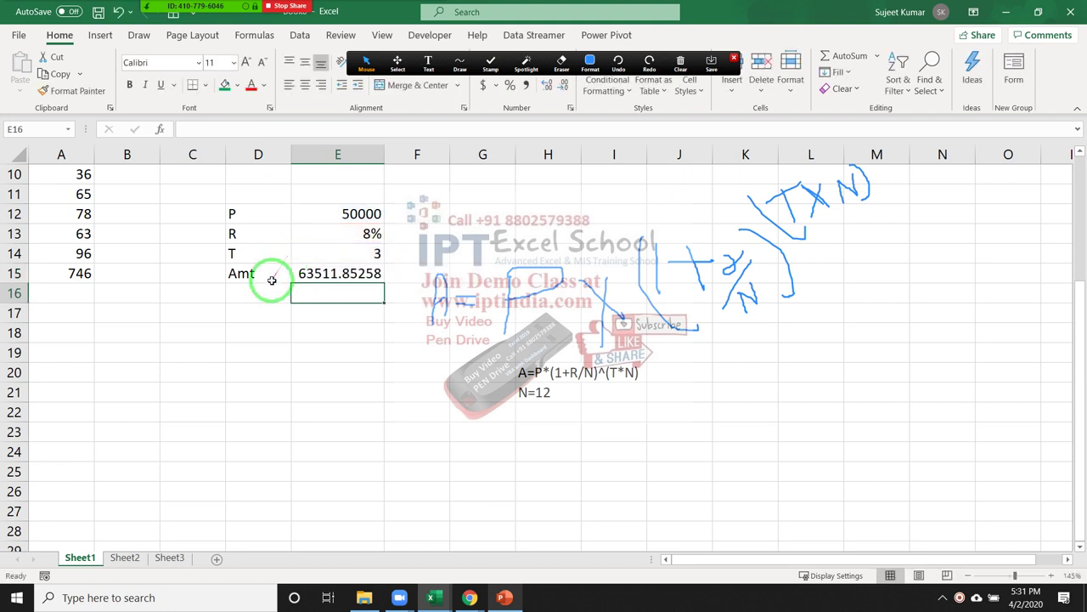
click(316, 274)
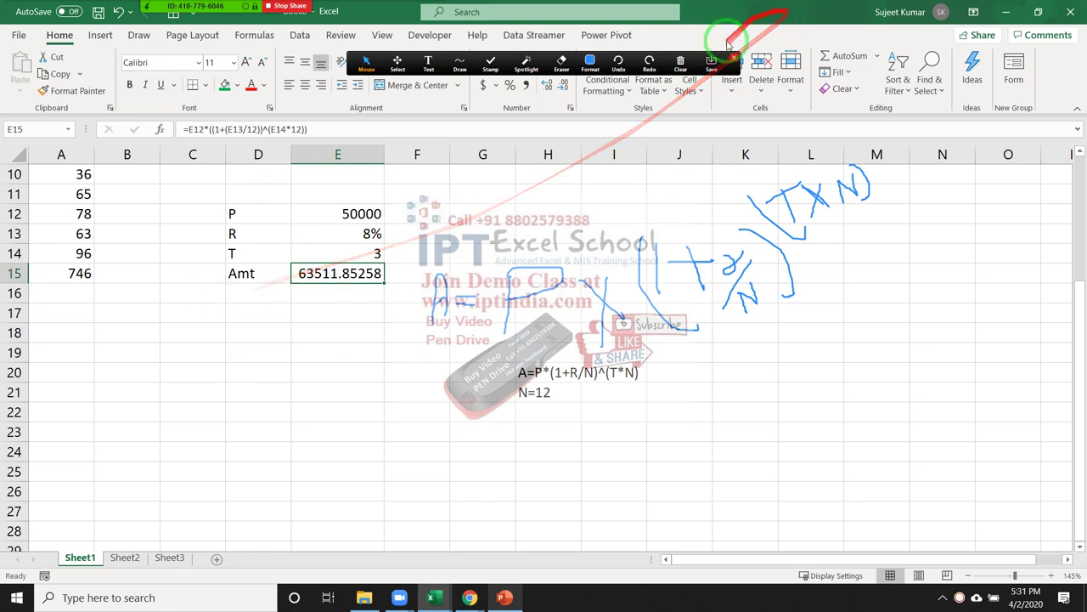
click(680, 62)
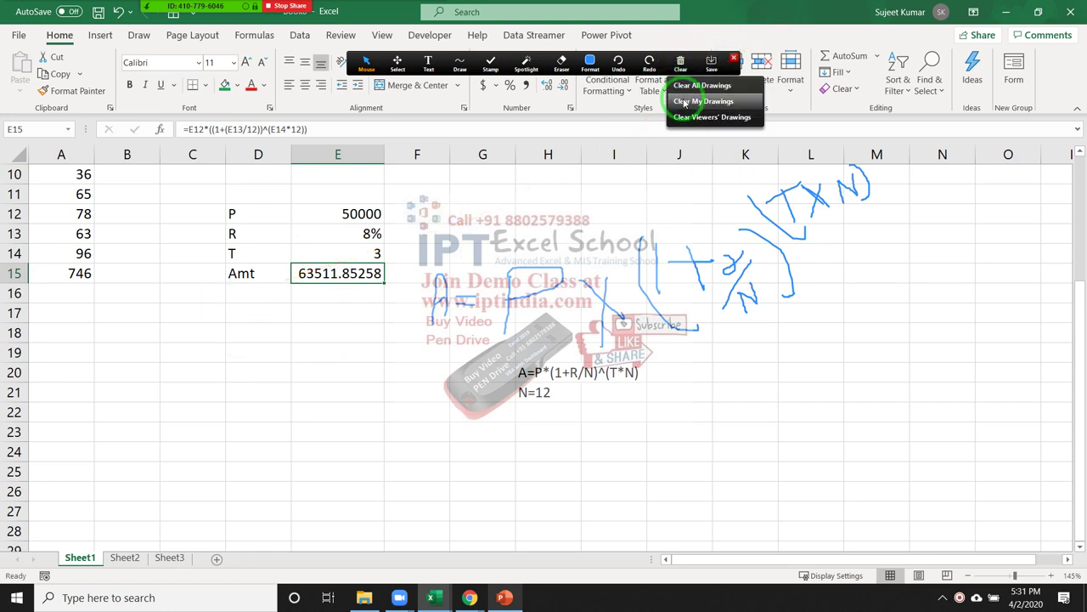
click(685, 103)
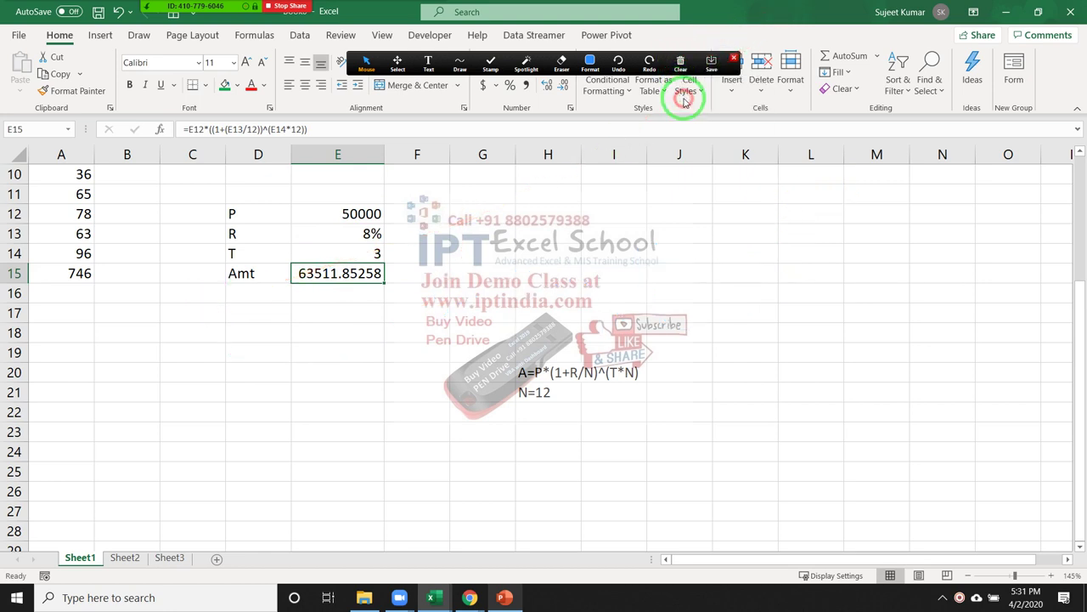
click(734, 61)
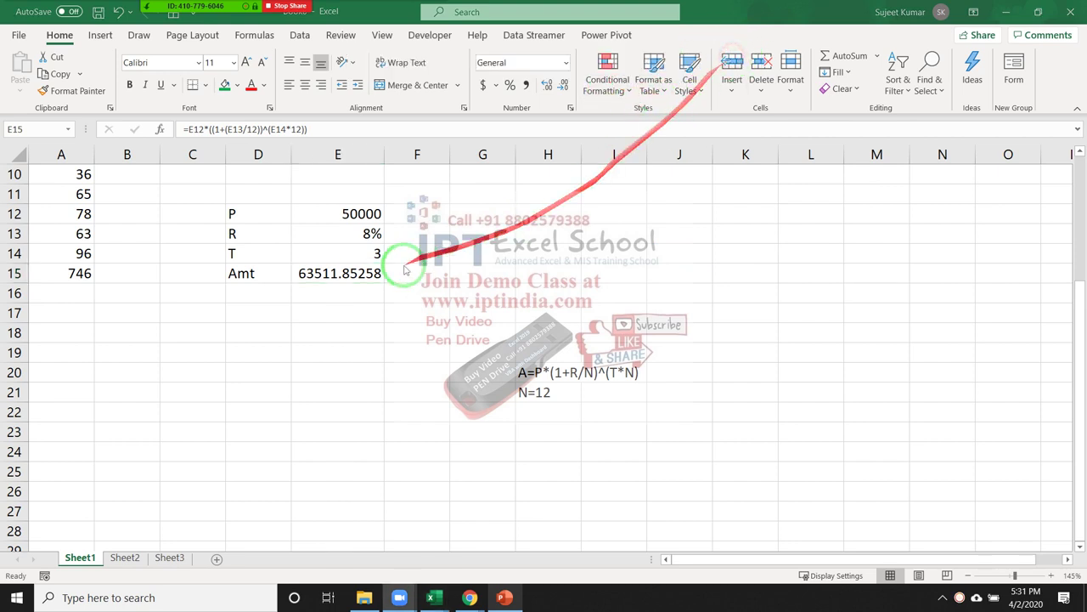
scroll(305, 291, down, 1)
scroll(303, 305, down, 1)
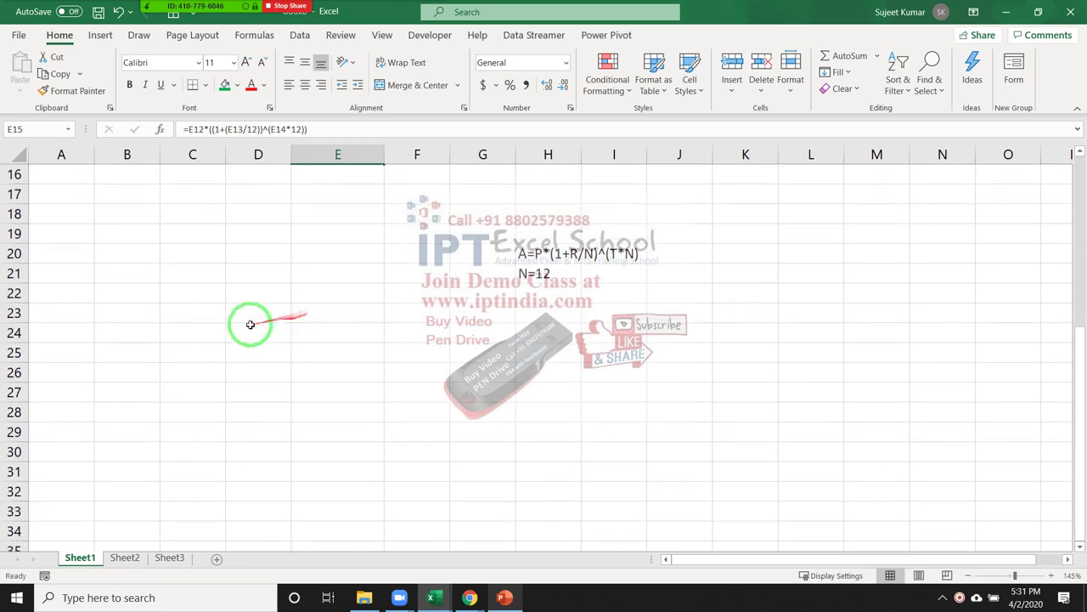
scroll(94, 302, up, 2)
scroll(112, 306, down, 5)
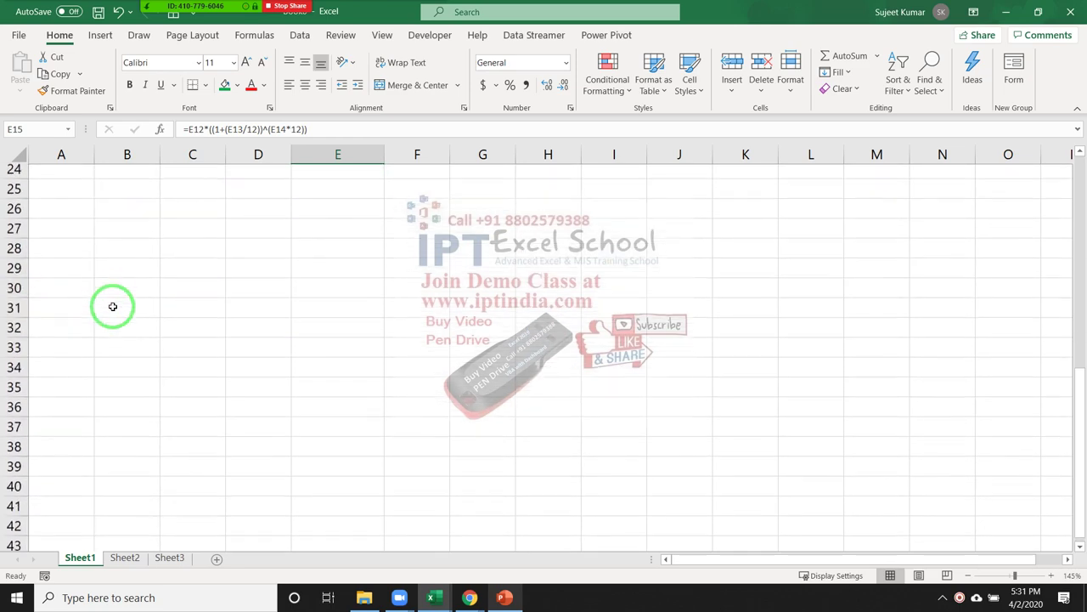
scroll(112, 306, up, 2)
scroll(112, 305, up, 1)
scroll(112, 305, up, 2)
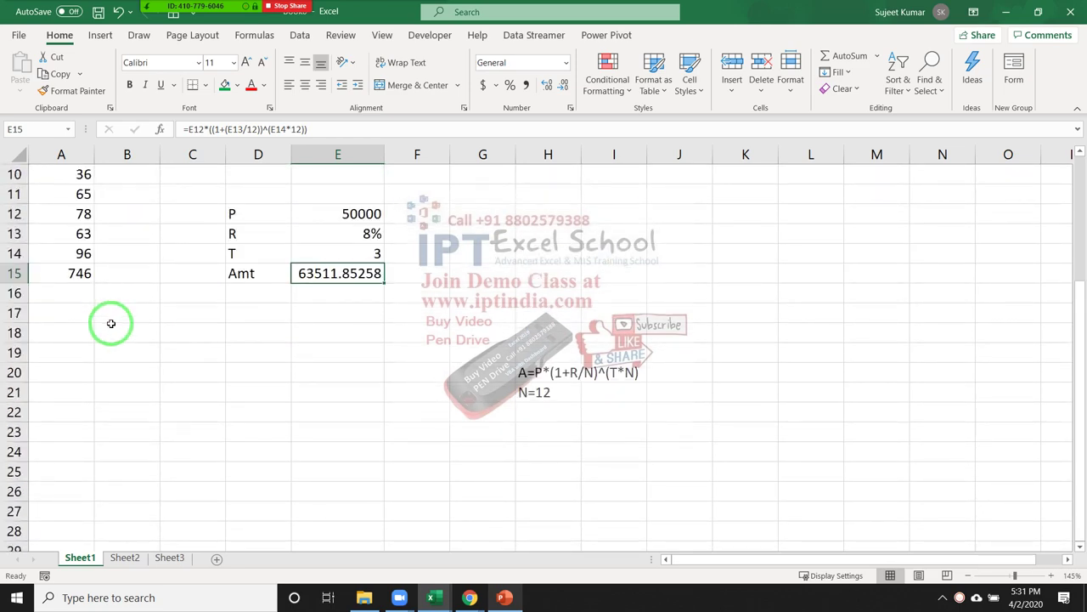
scroll(111, 323, down, 1)
click(100, 355)
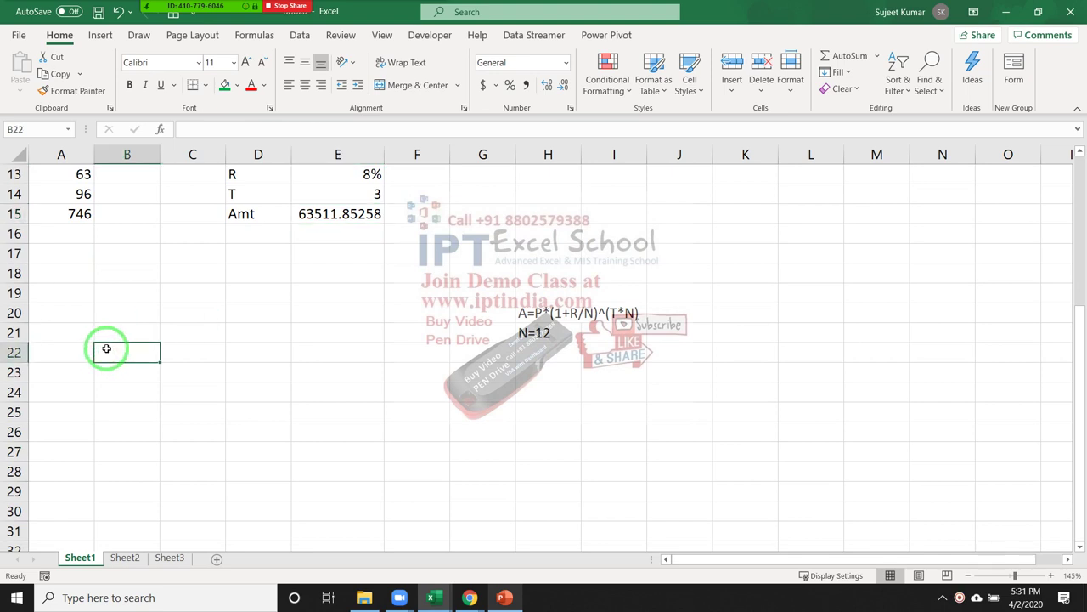
Enter Cost 50 in A21:B21 and MRP ? in A22:B22
key(Up)
key(Left)
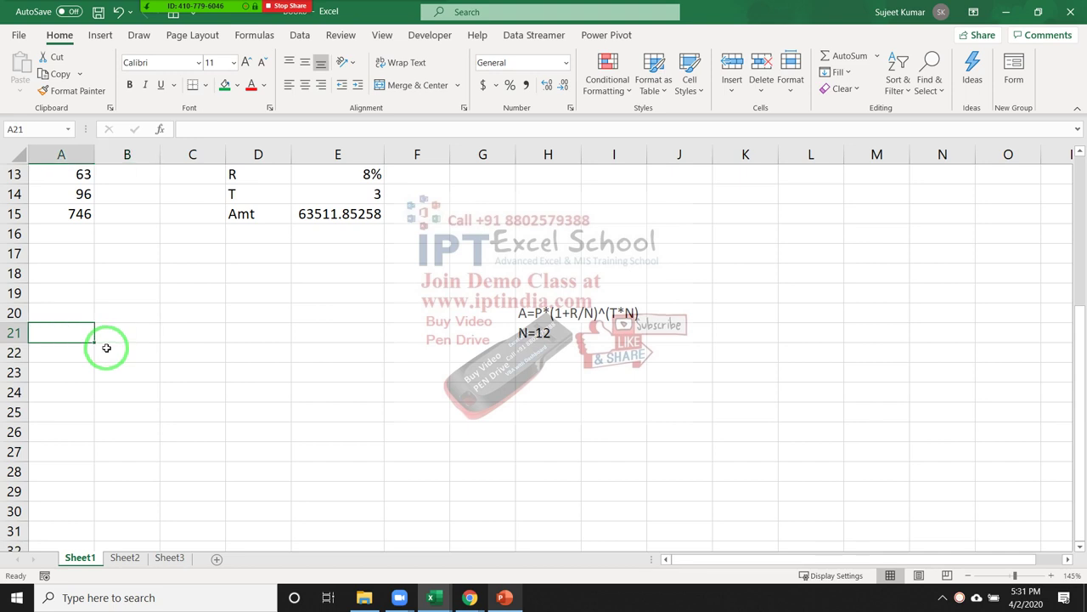
text(Cost)
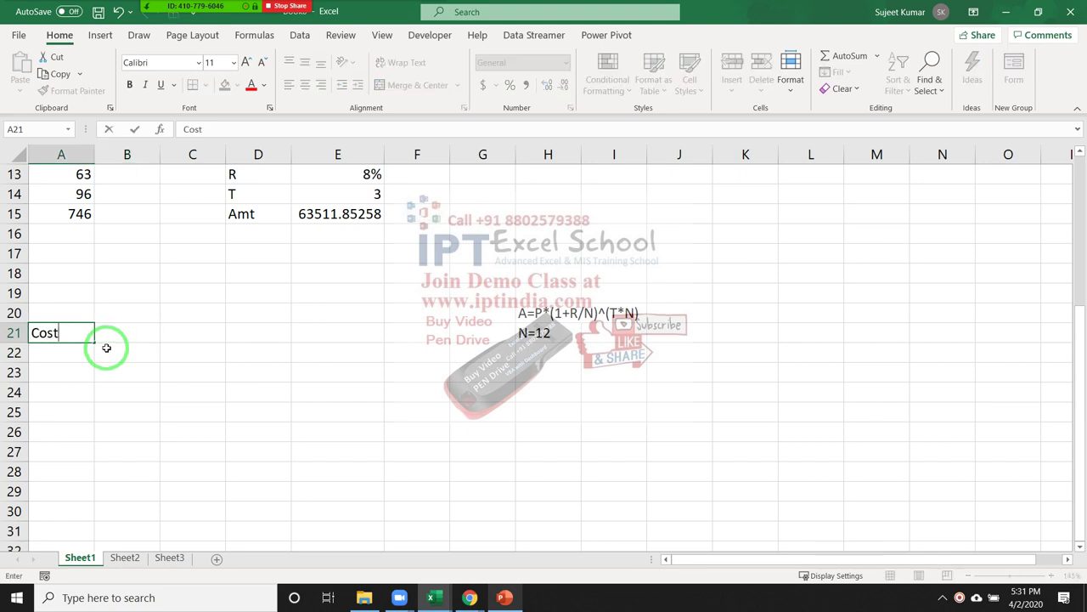
key(Right)
text(50)
key(Return)
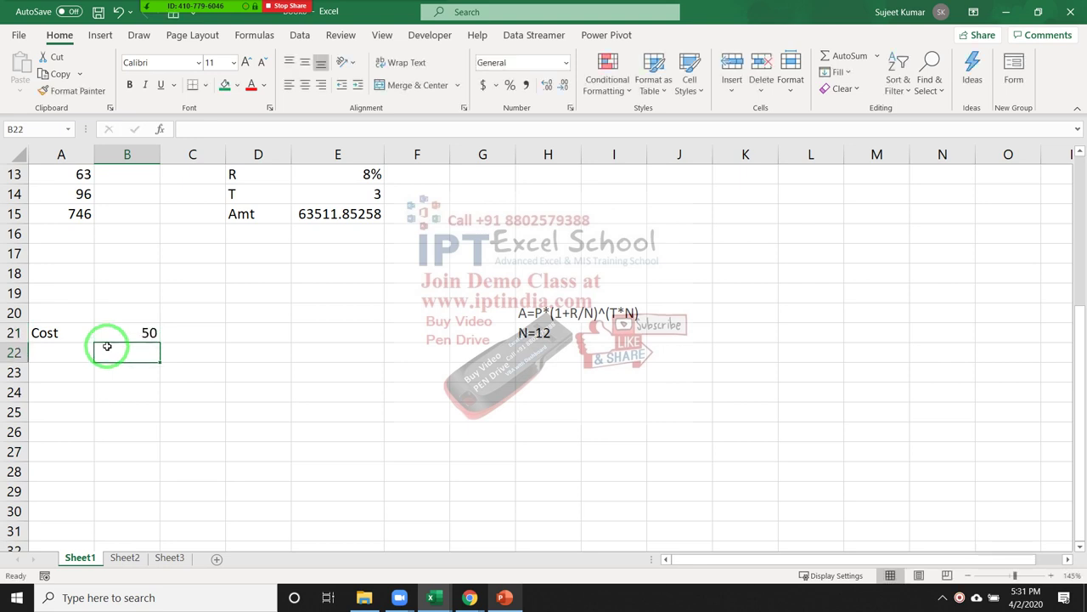
key(Left)
text(MR)
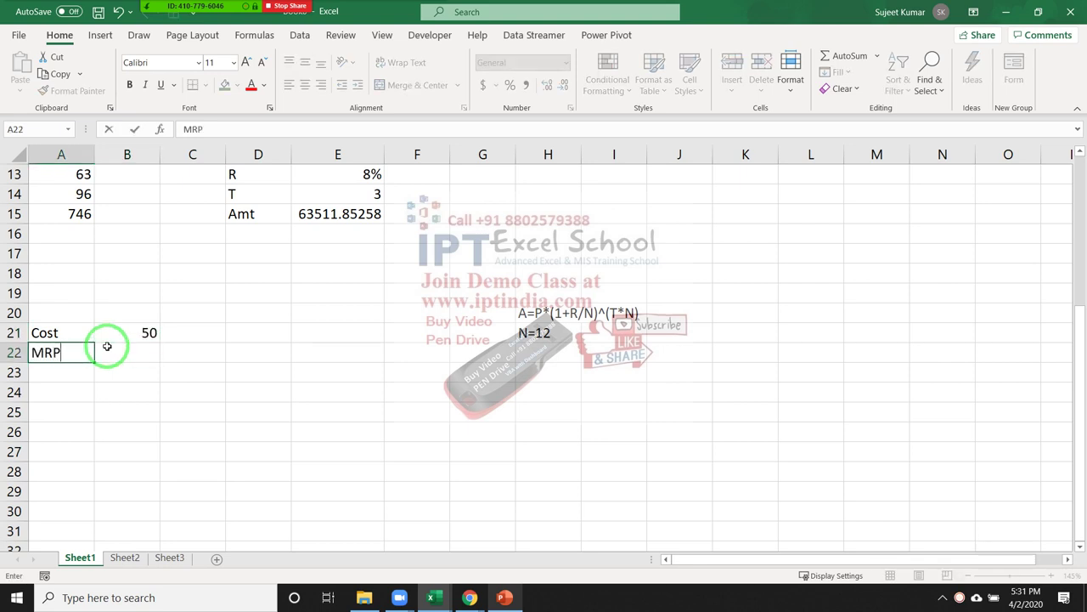
key(Return)
click(107, 346)
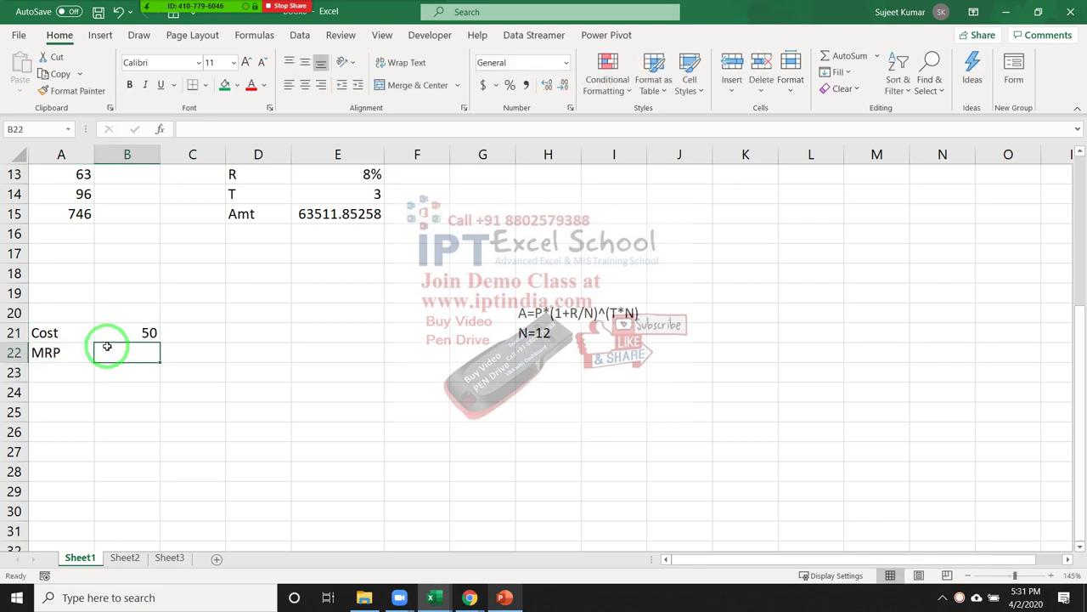
text(?)
key(Return)
Enter =B21*5% in C23 (2.5) and =C23+B21 in C24 (52.5)
click(182, 377)
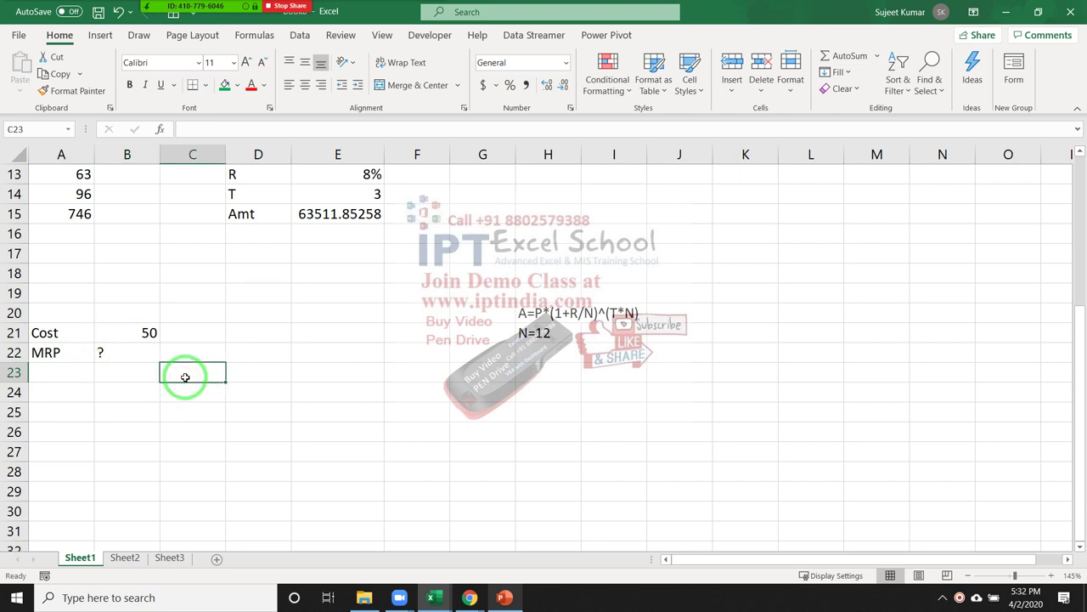
text(=)
key(Up)
key(Left)
key(Up)
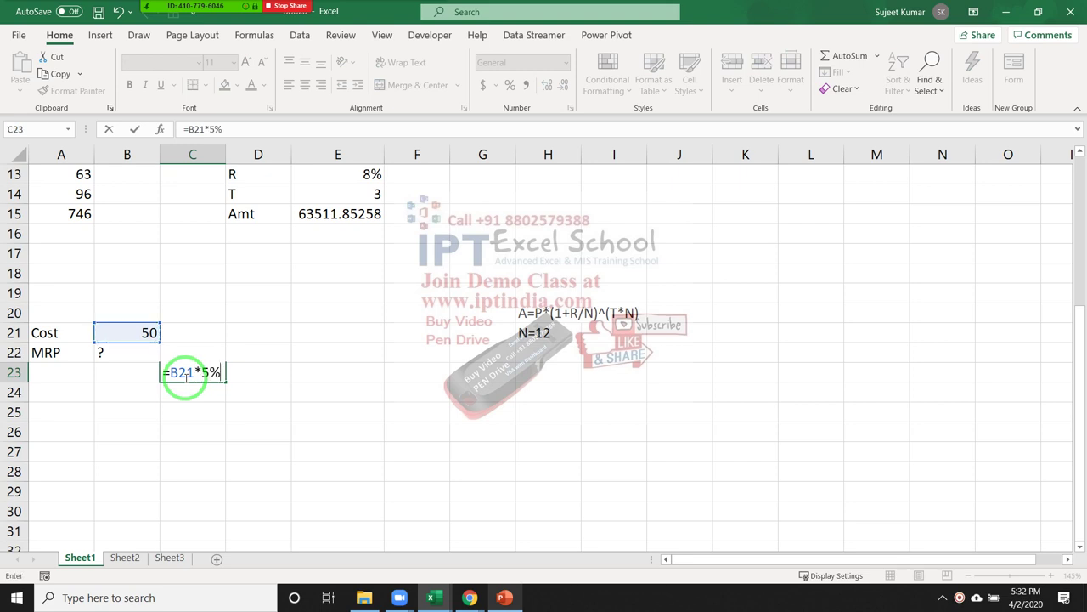
key(Return)
click(185, 378)
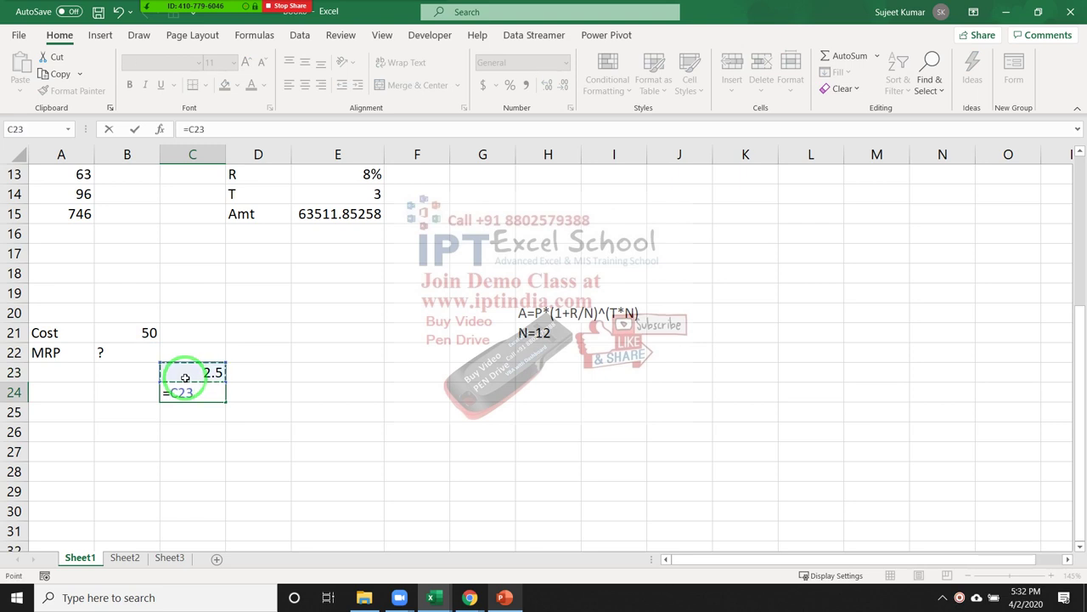
text(+)
click(150, 334)
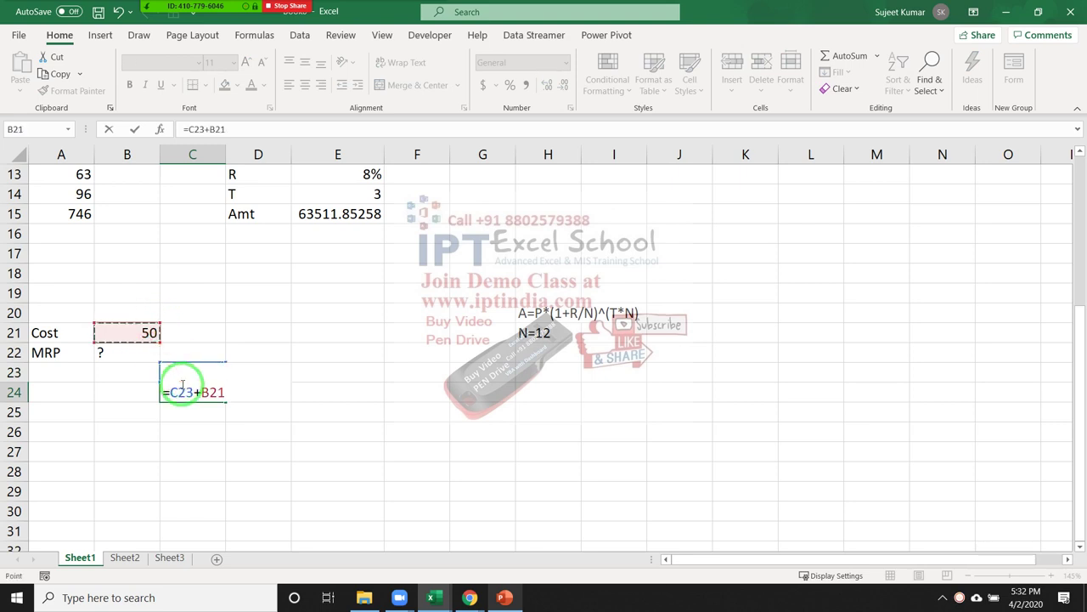
key(Return)
click(182, 387)
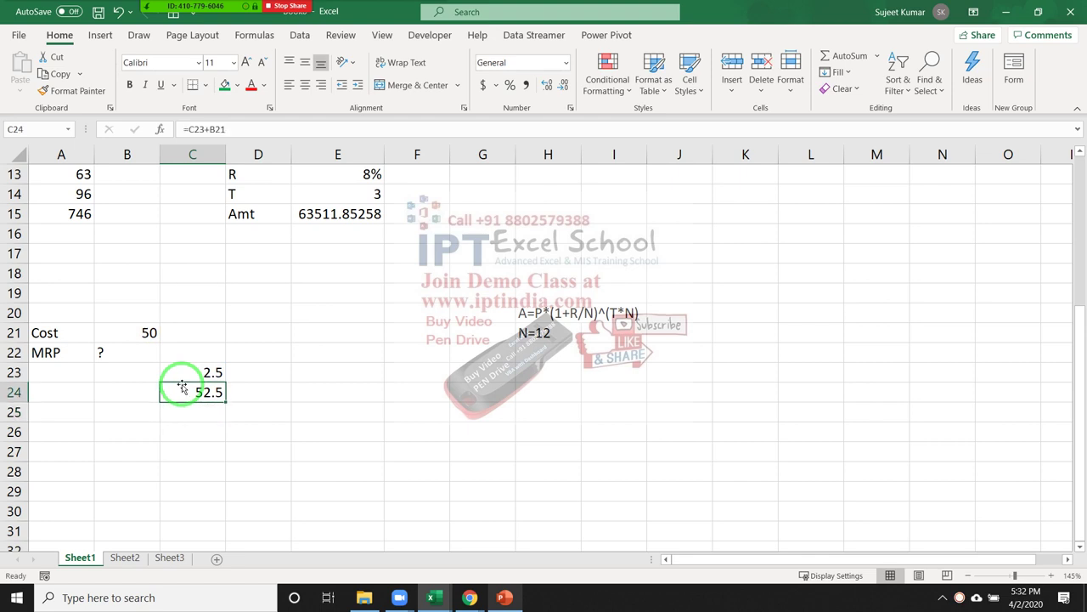
Add a 10% markup in D23 (=C24*10%) and total =C24+D23 in D24 (57.75)
key(Up)
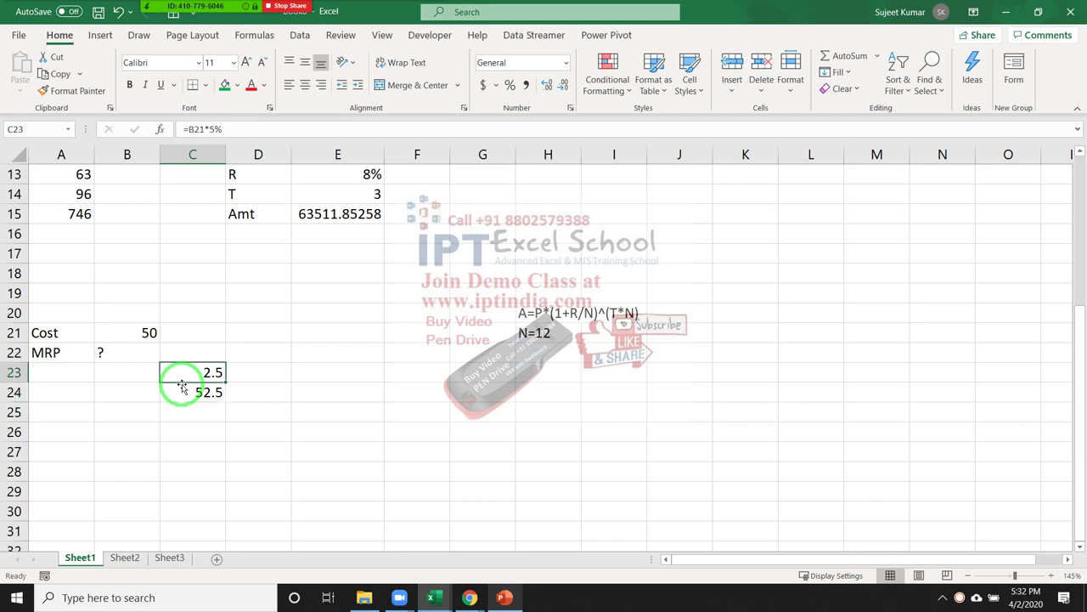
key(Right)
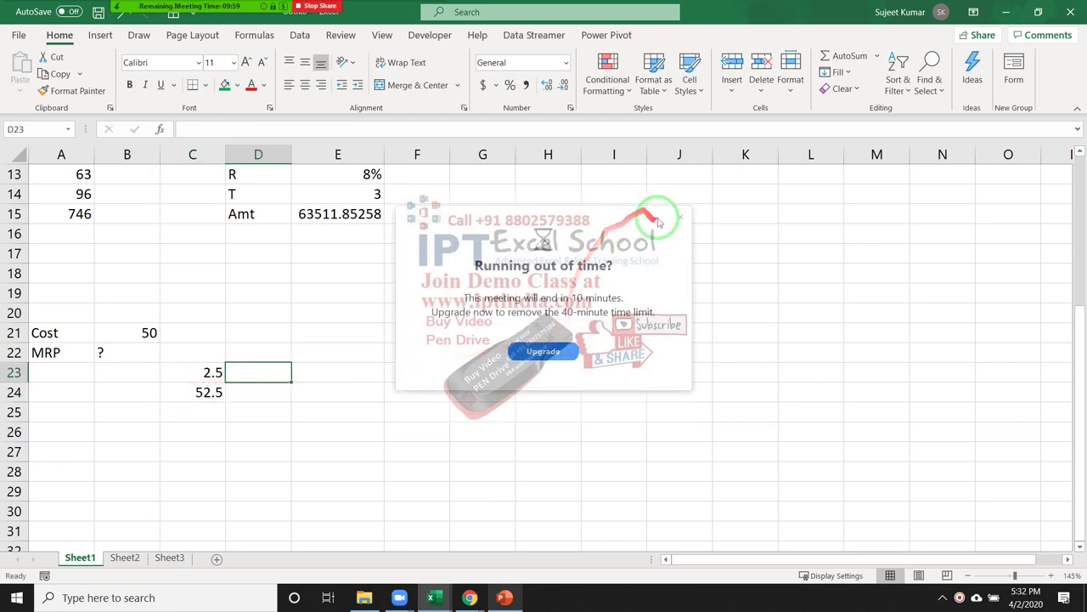
click(680, 217)
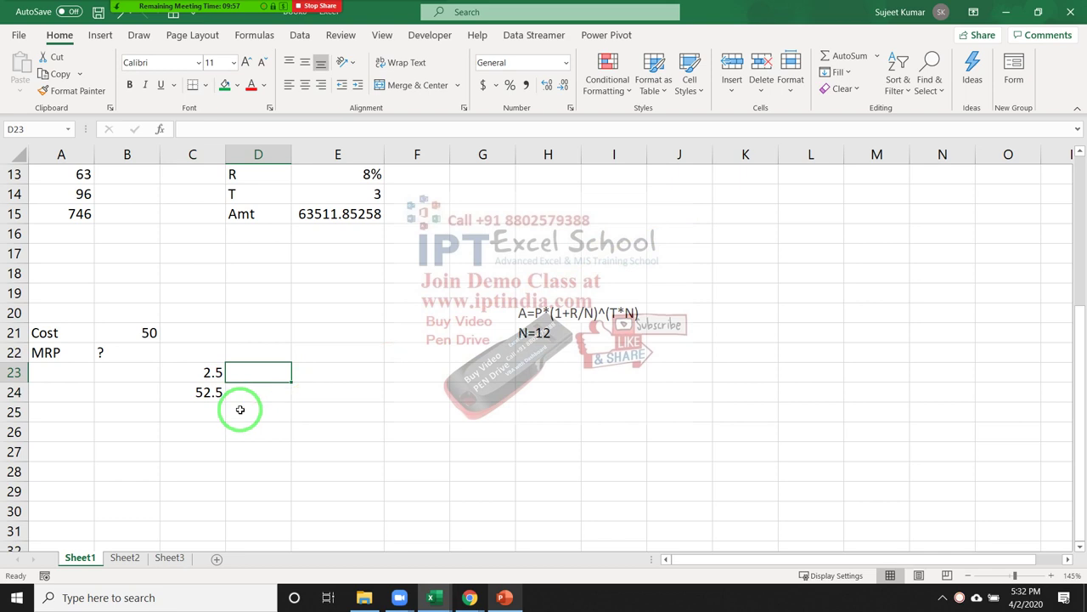
text(=)
click(212, 395)
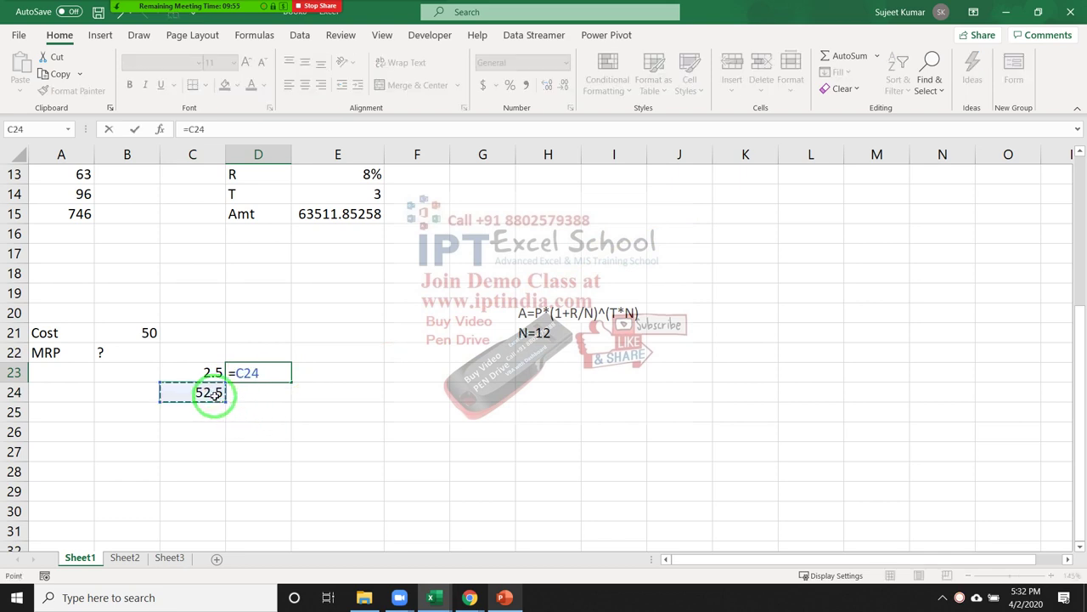
text(*)
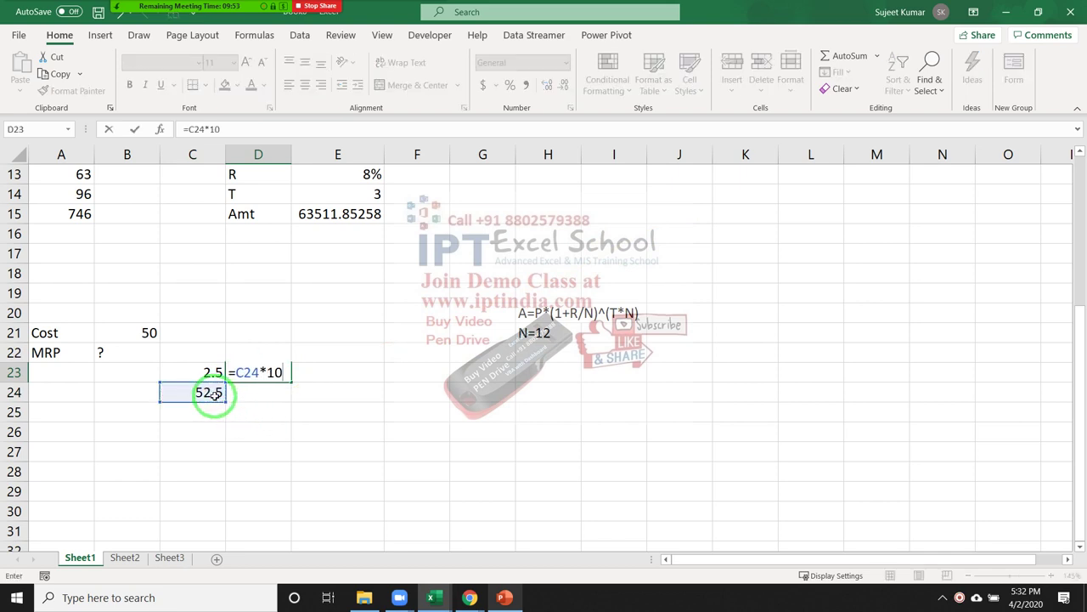
text(%)
key(Return)
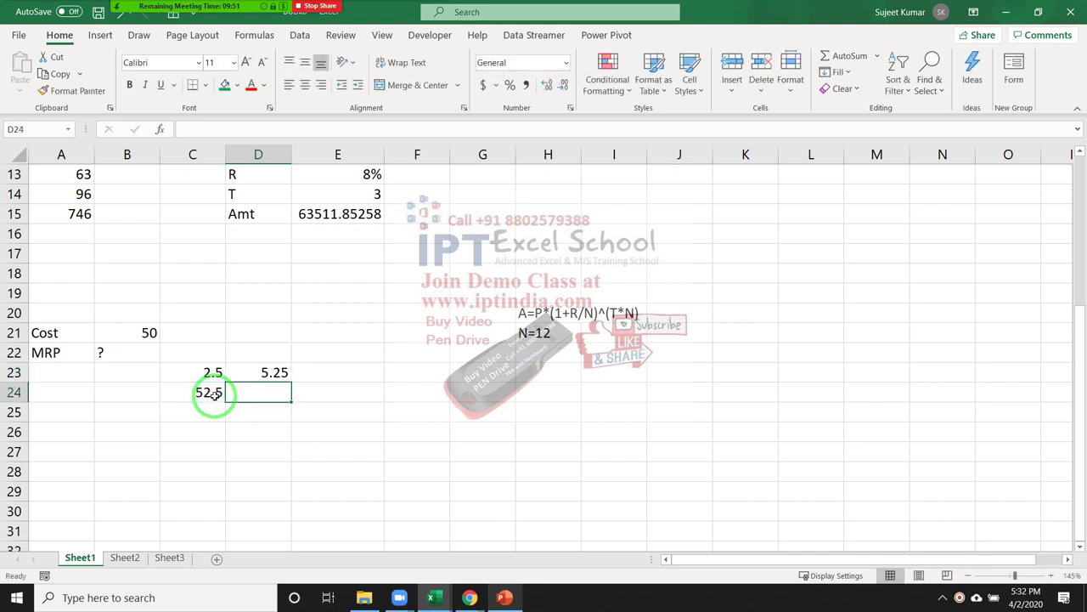
text(=)
click(214, 394)
text(+)
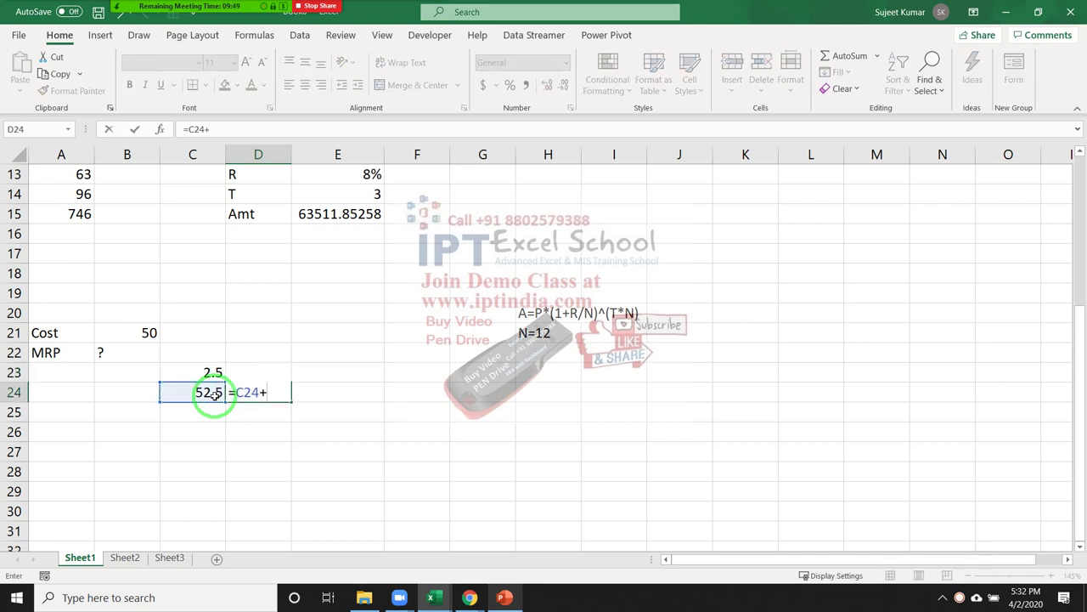
click(244, 349)
key(Down)
key(Return)
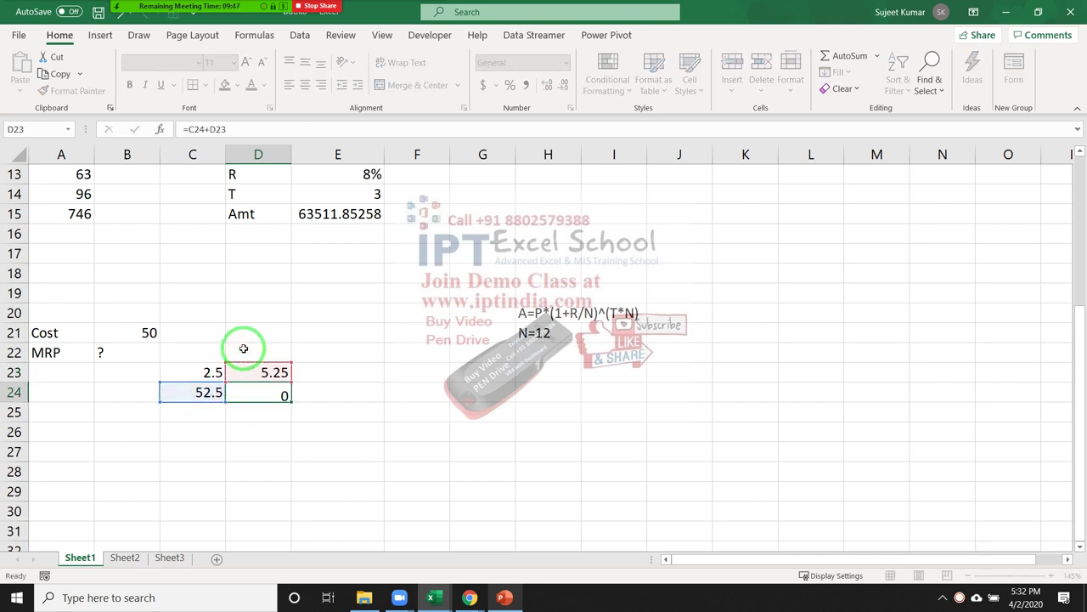
click(276, 391)
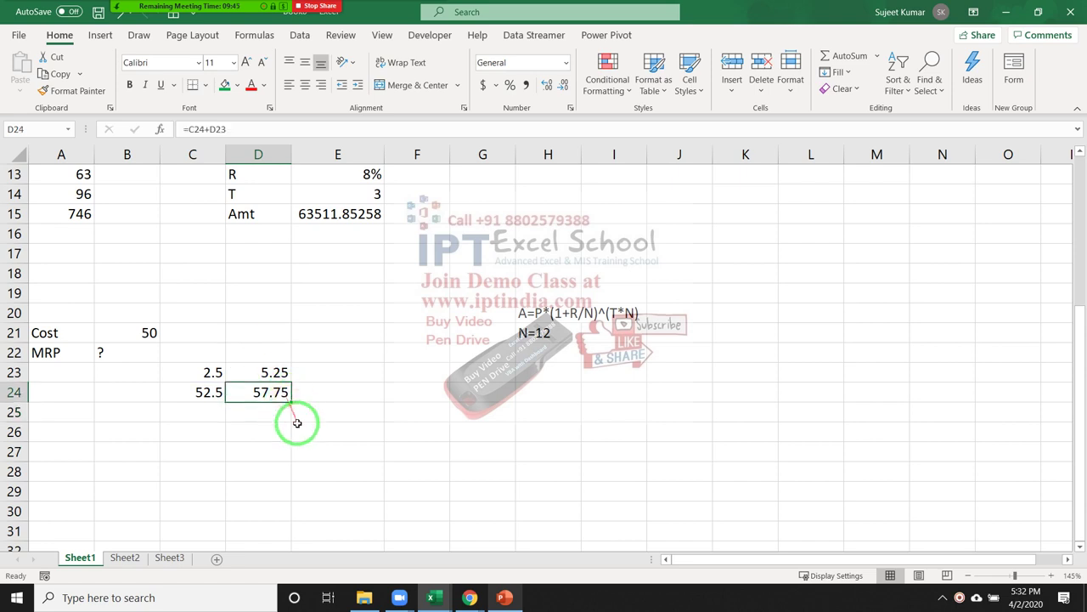
Add a 15% markup in E23 (=D24*15%) and total =D24+E23 in E24 (66.4125)
click(319, 374)
text(=)
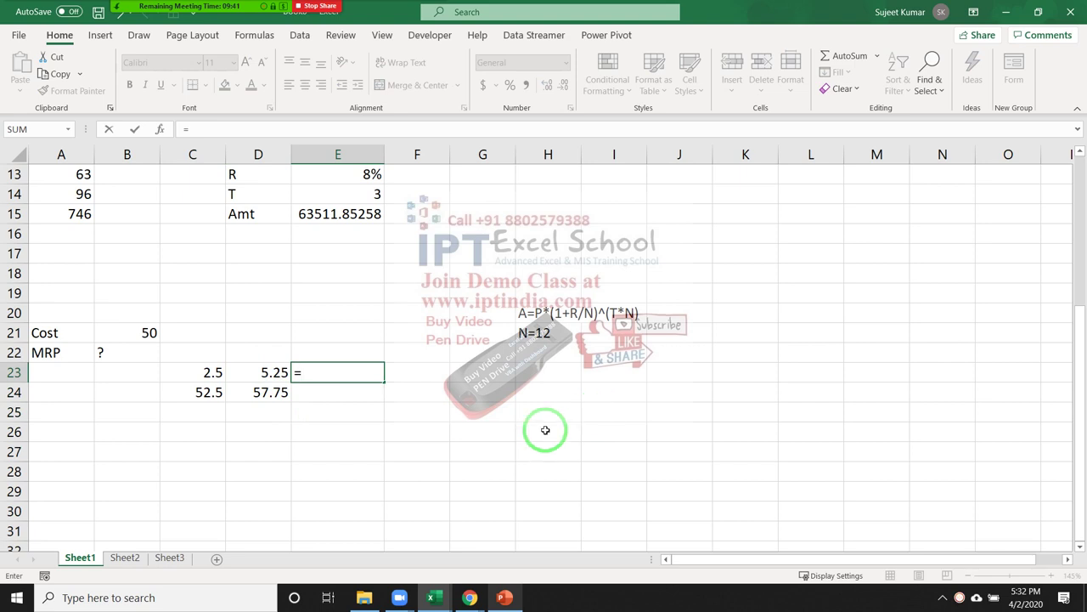
click(268, 394)
text(*)
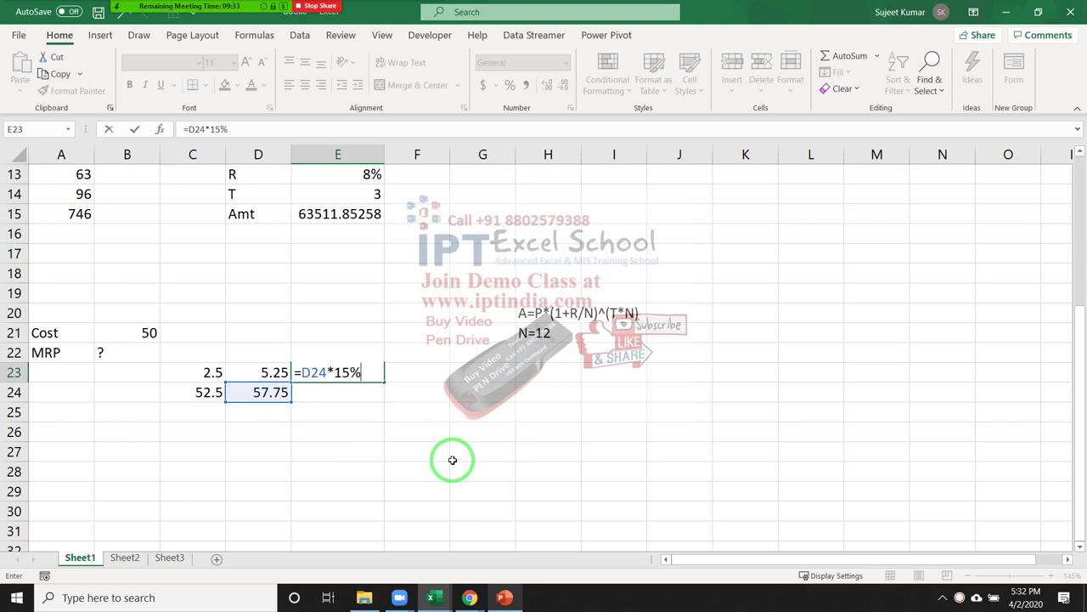
key(Return)
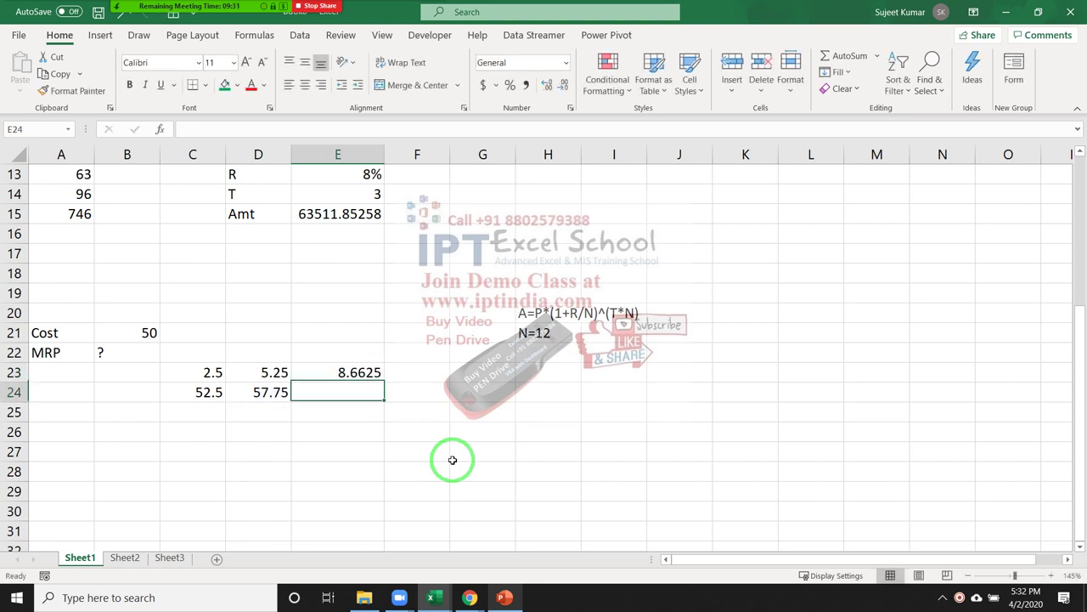
text(=)
key(Left)
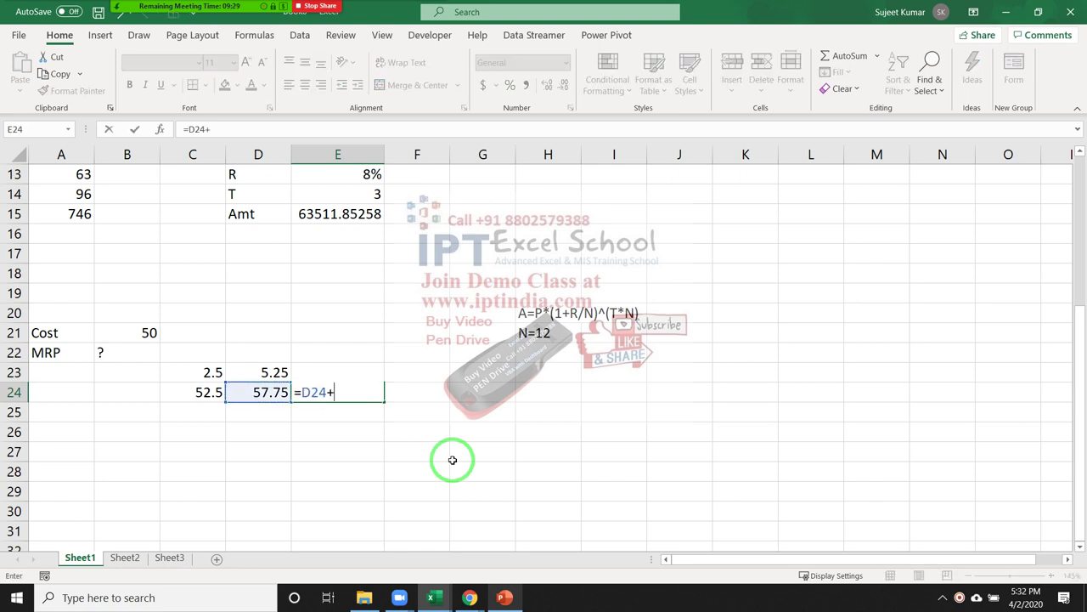
text(+)
click(324, 354)
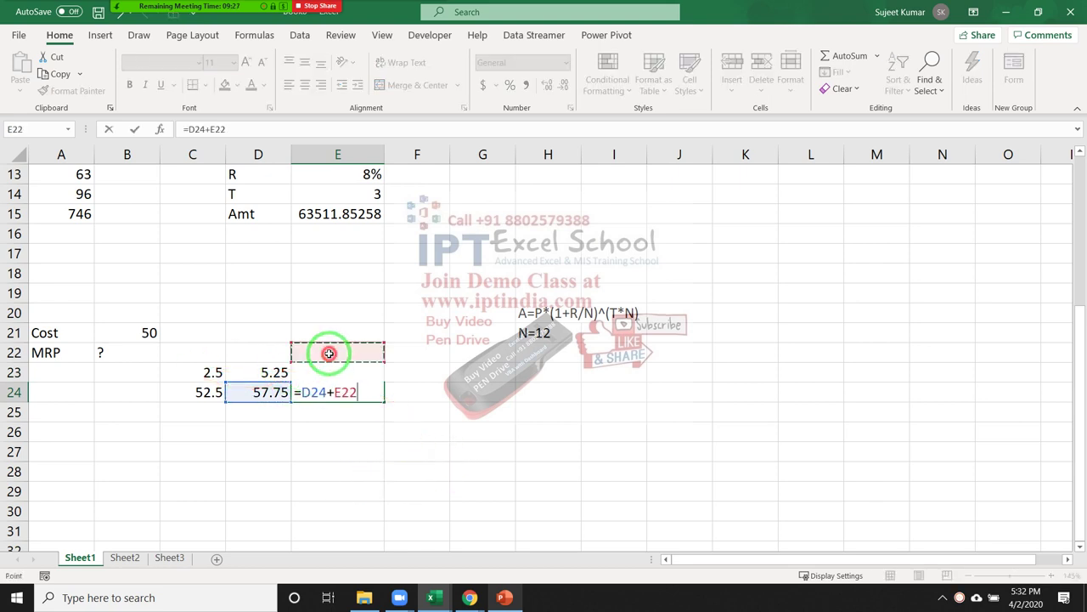
key(Down)
key(Return)
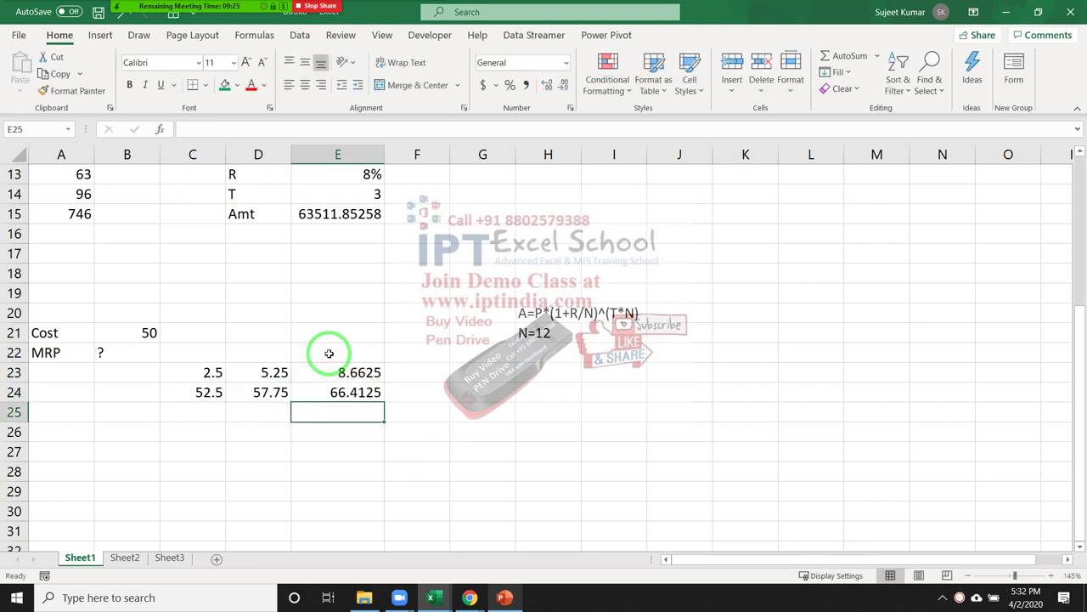
key(Up)
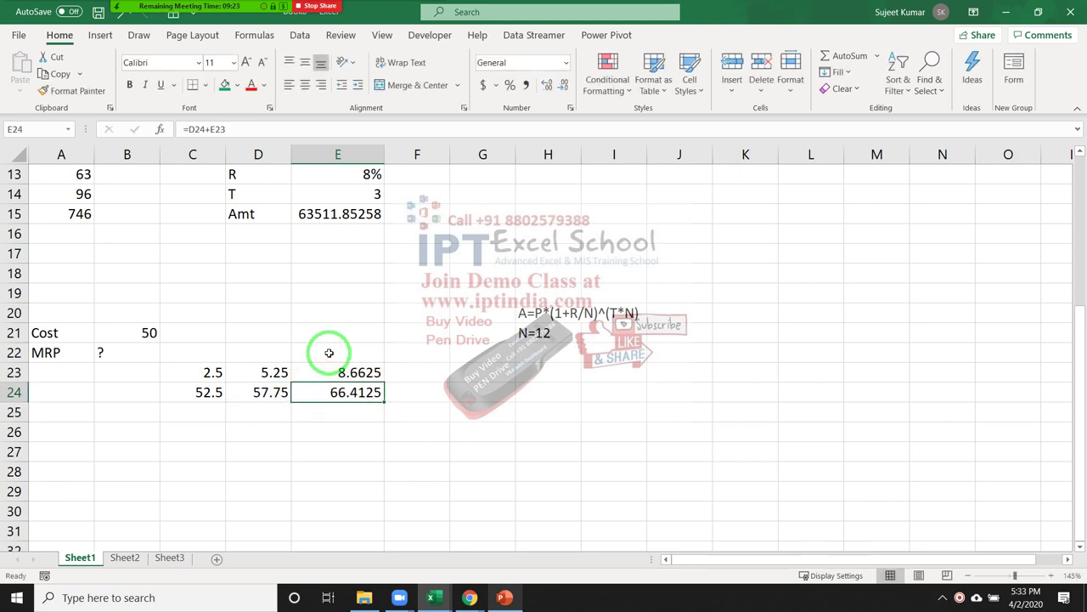
Add a 20% markup in F23 (=E24*20%) and total =E24+F23 in F24 (79.695)
key(Right)
key(Up)
text(=)
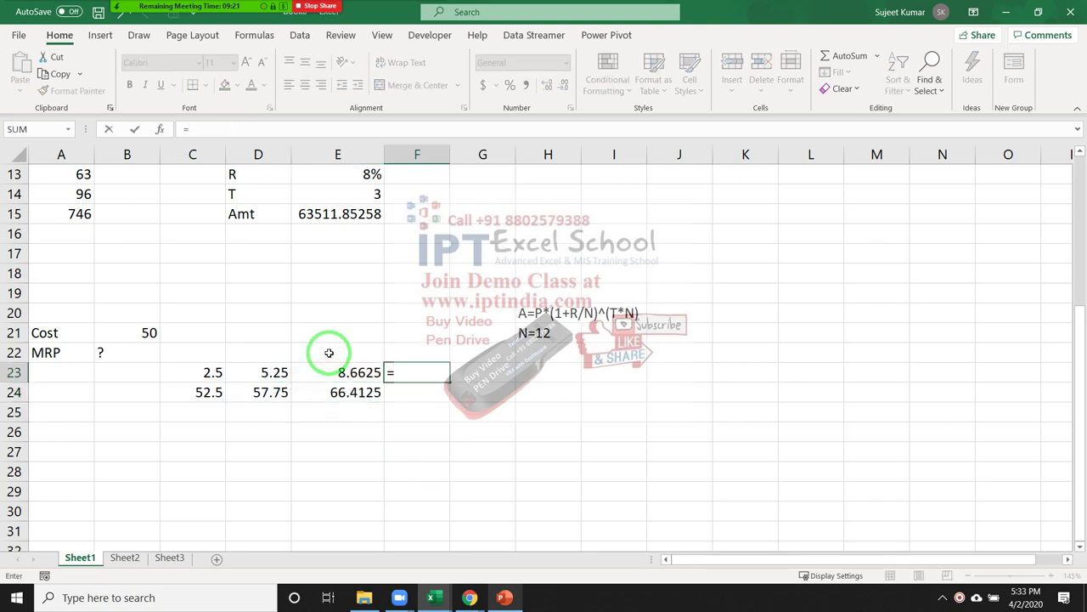
click(338, 395)
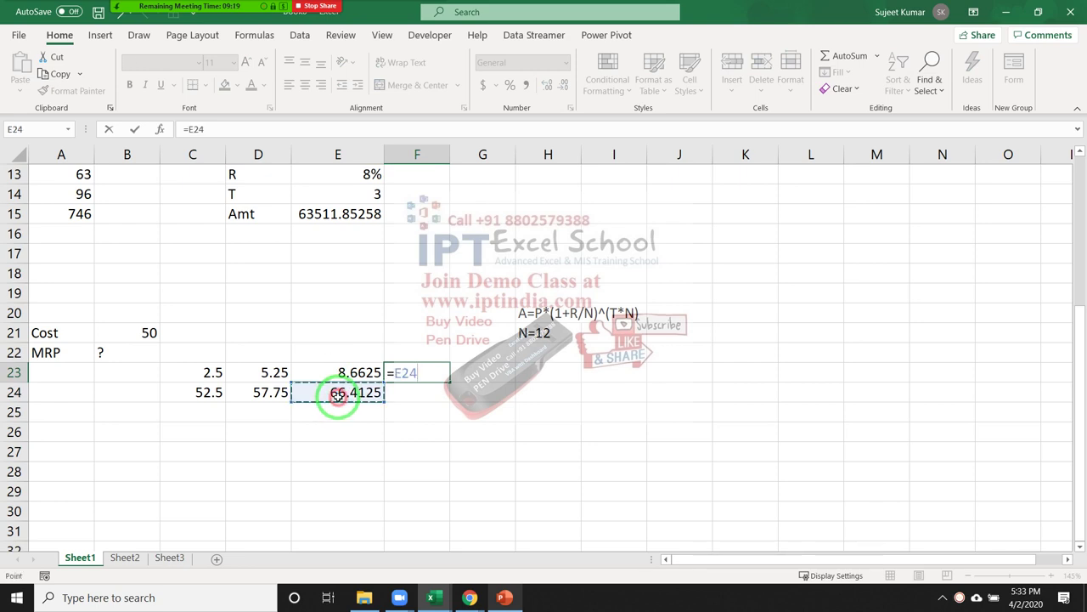
text(*)
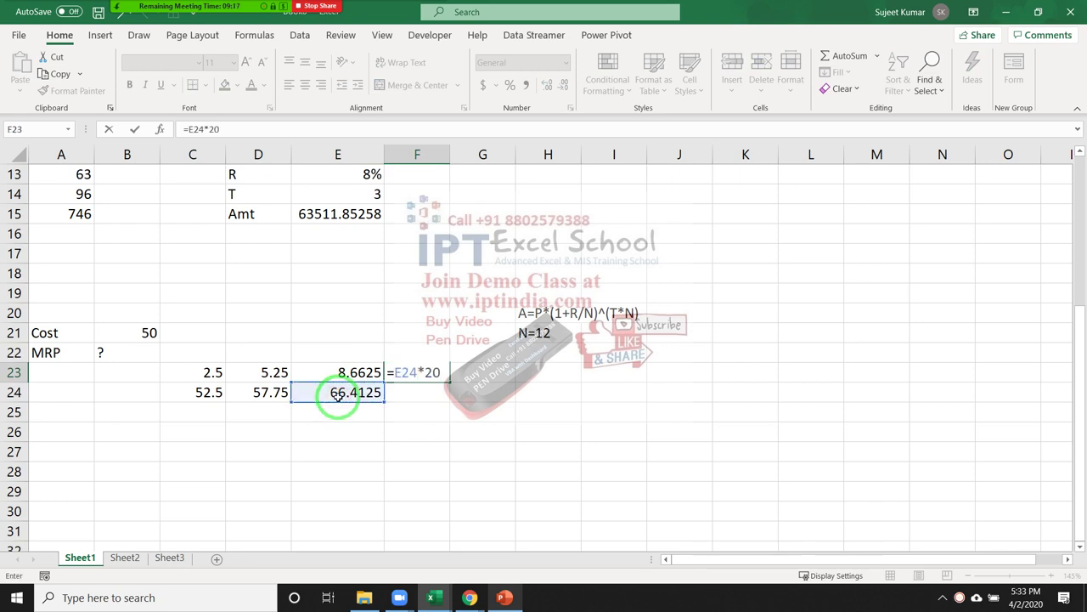
key(Return)
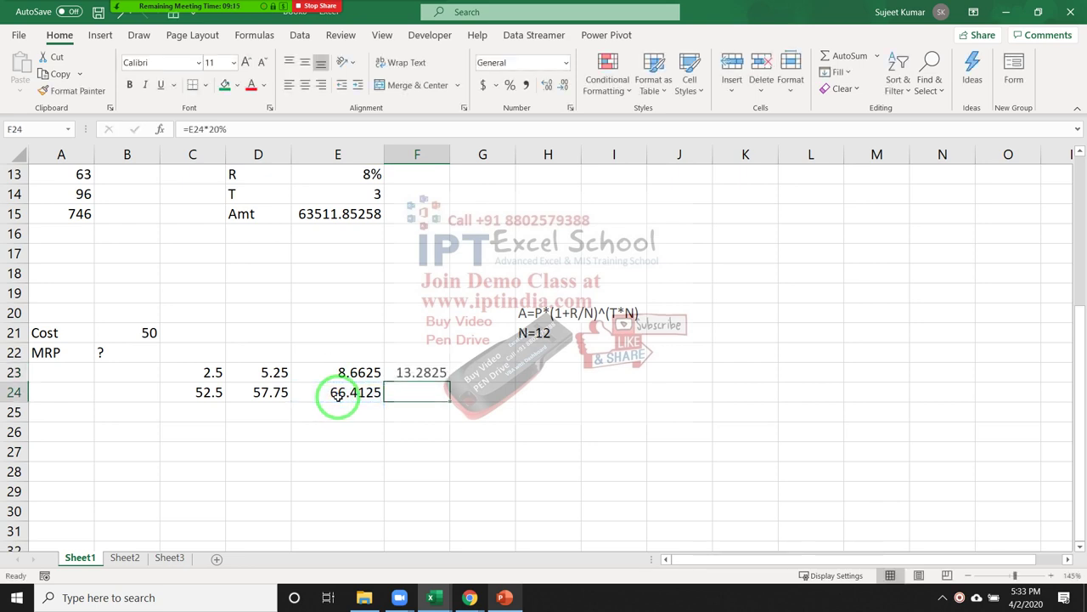
text(=)
click(338, 395)
text(+)
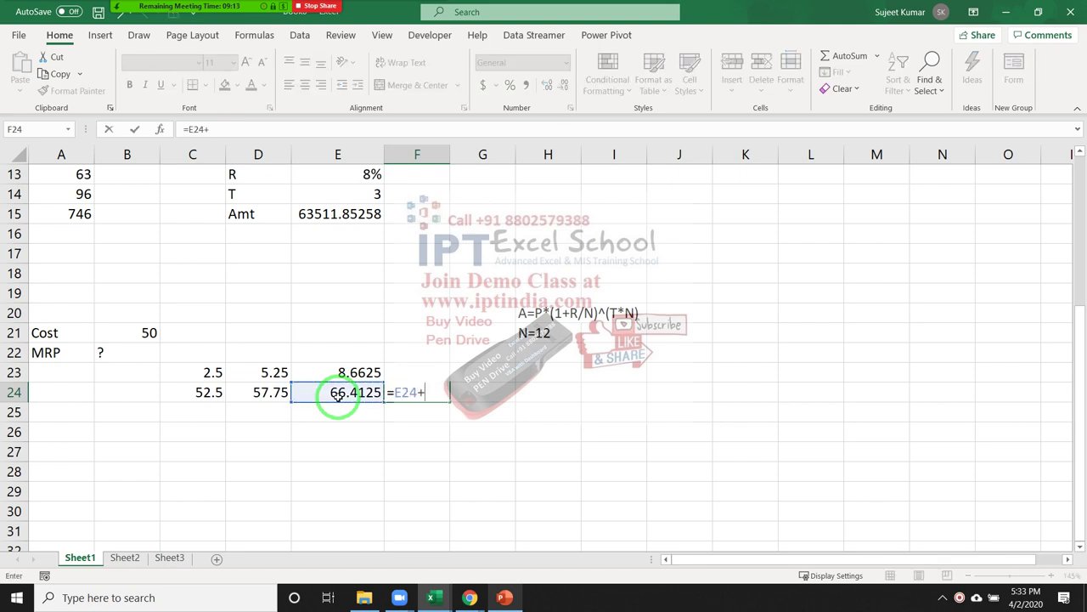
key(Up)
key(Return)
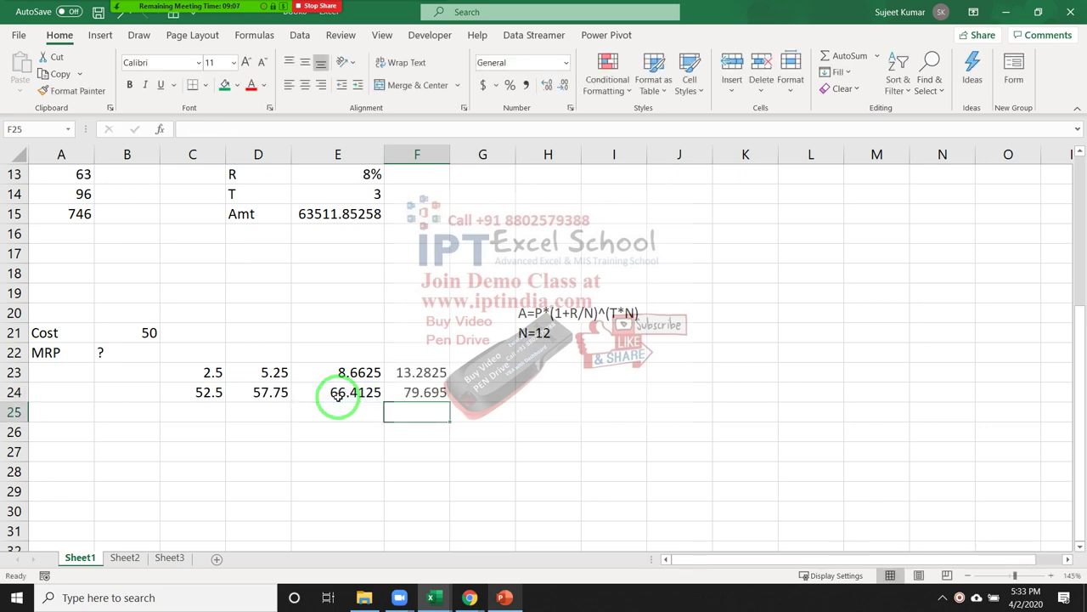
key(Up)
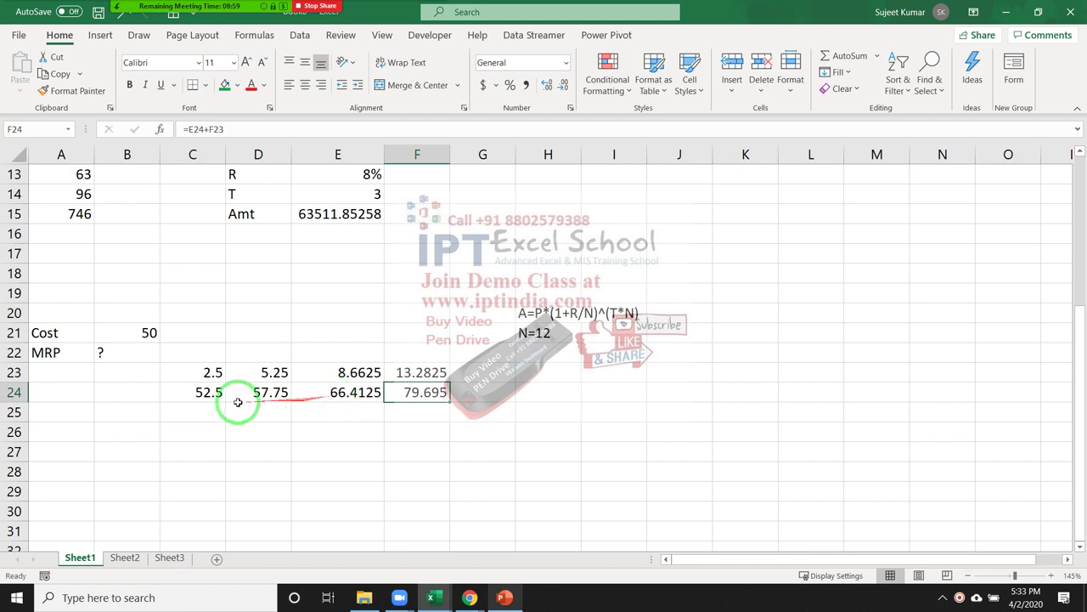
Review the Cost, MRP and markup formulas in the C23:F24 block
click(146, 329)
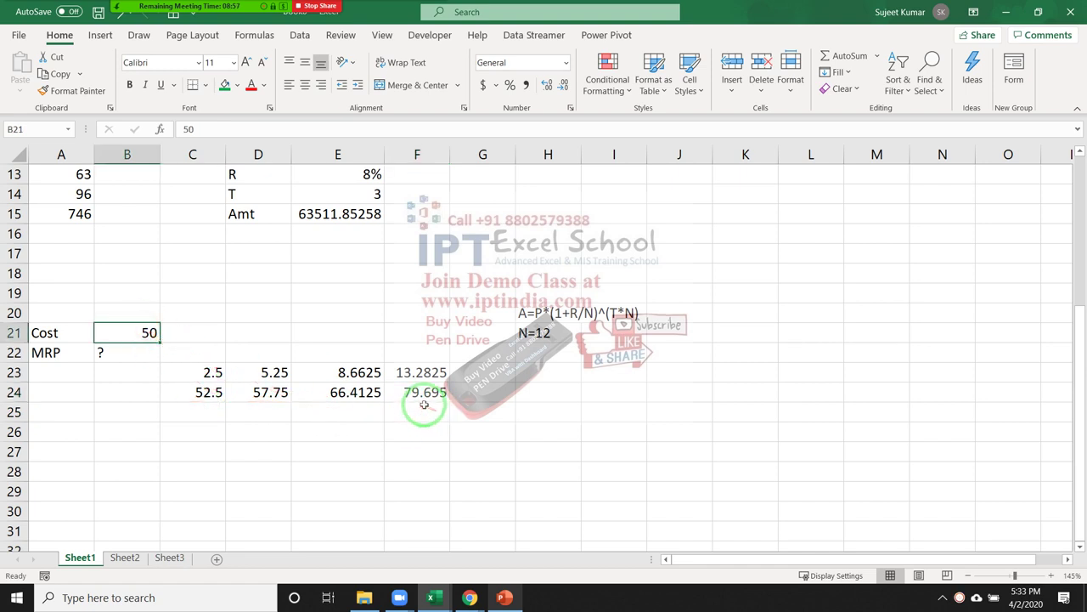
click(419, 393)
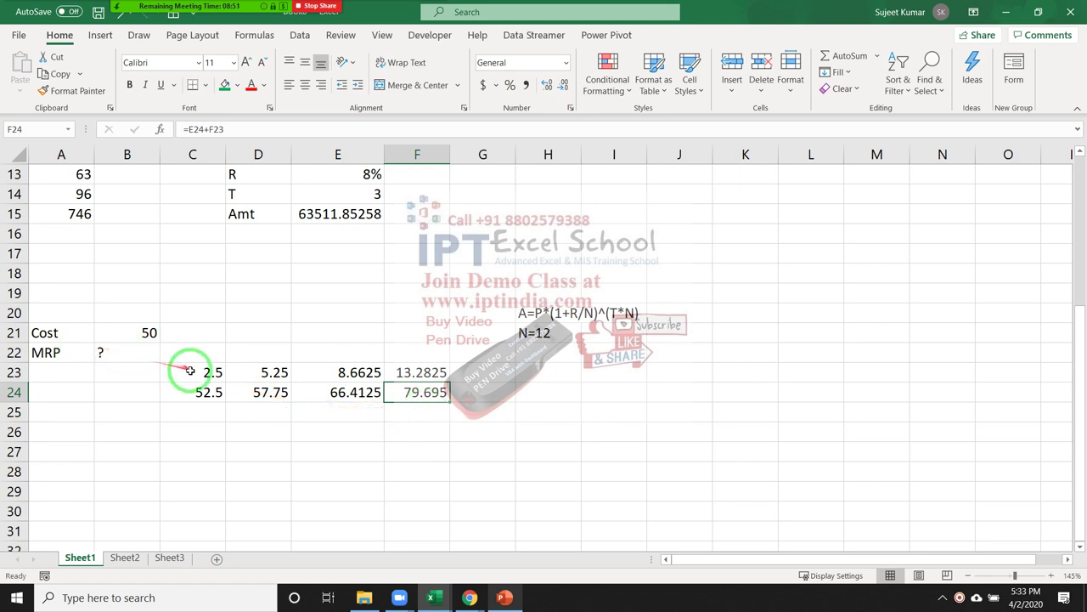
click(221, 374)
drag(221, 374, 401, 389)
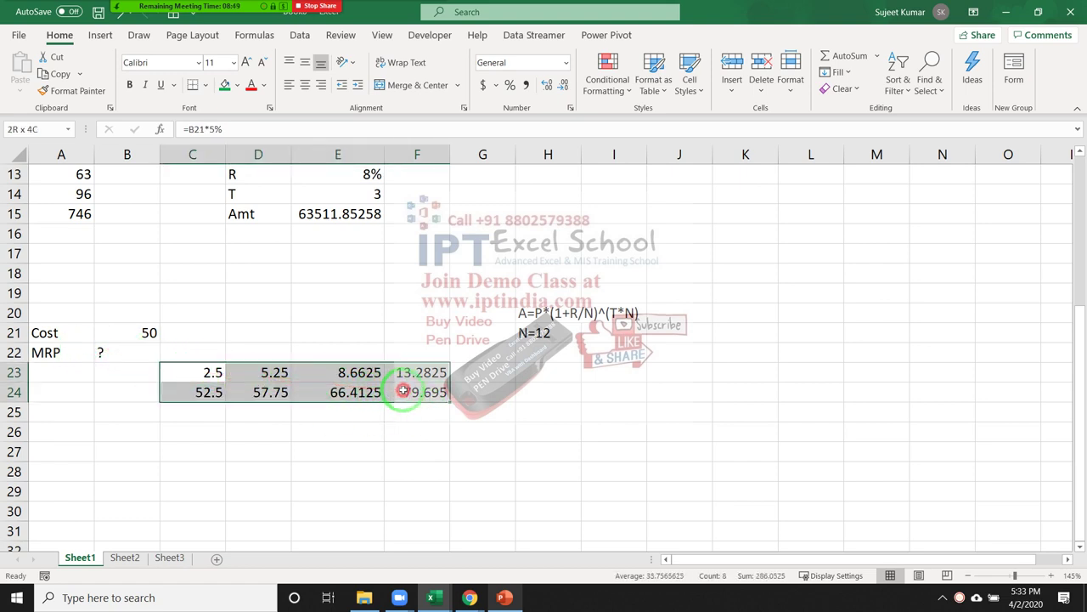
click(145, 352)
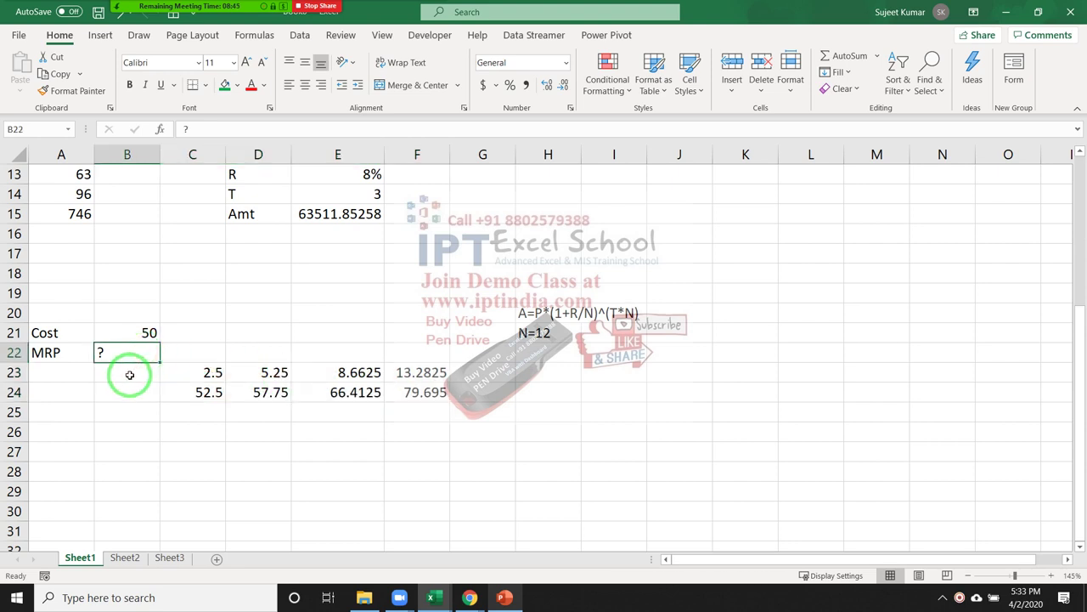
click(194, 393)
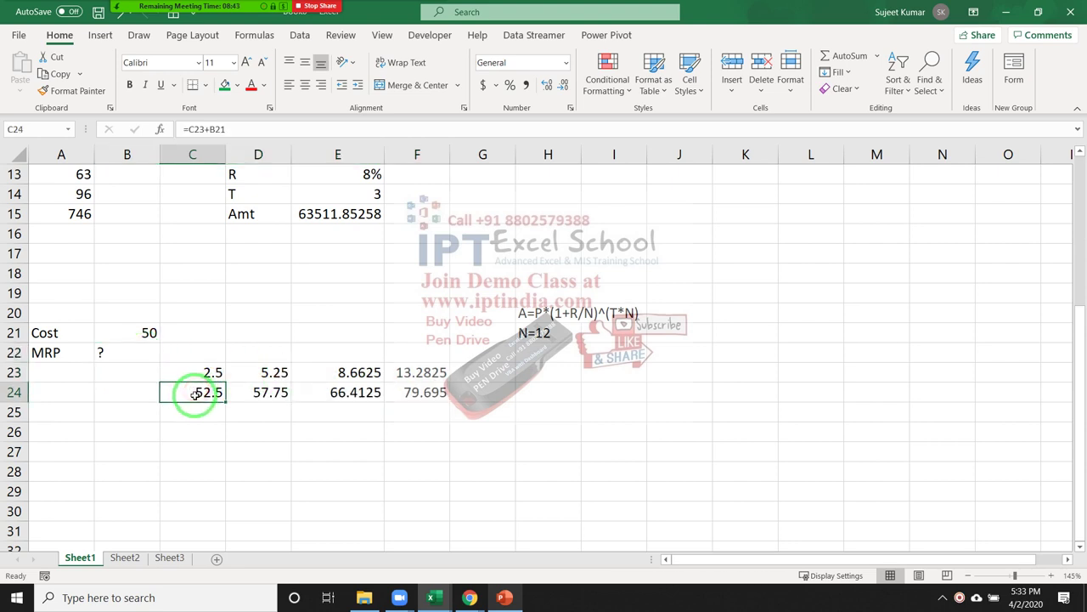
double_click(203, 372)
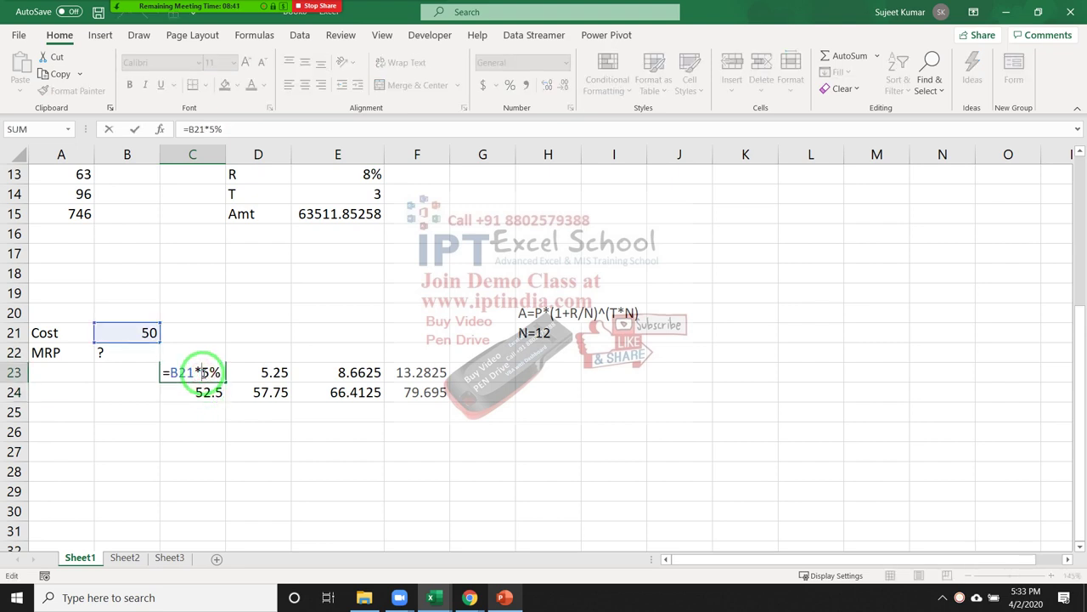
key(Escape)
double_click(197, 392)
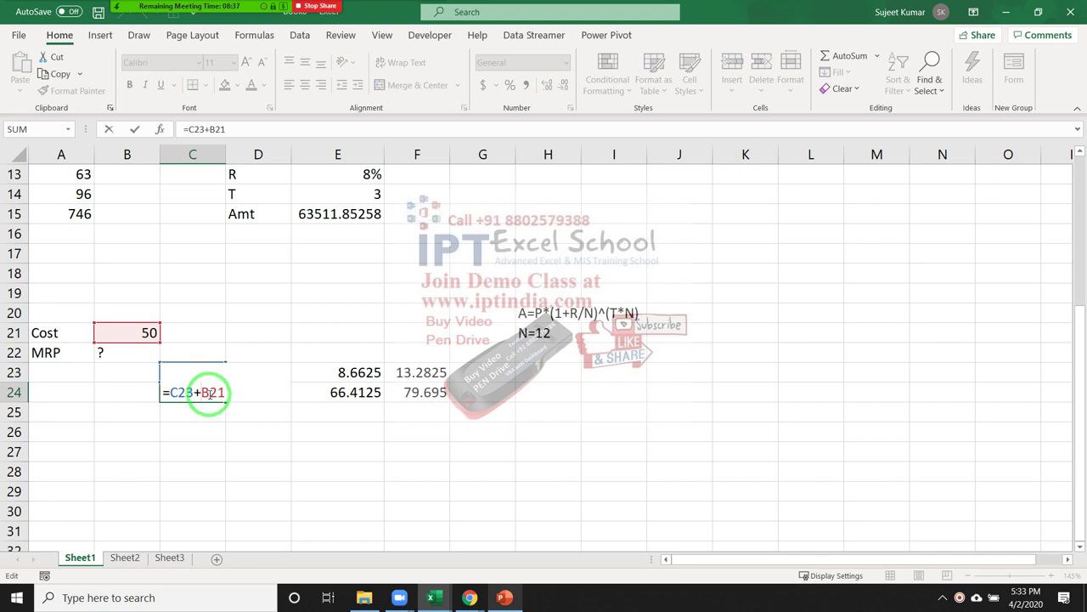
key(Escape)
Copy the calculation part of C23's formula and change C24's operator to +
click(175, 374)
drag(202, 331, 221, 341)
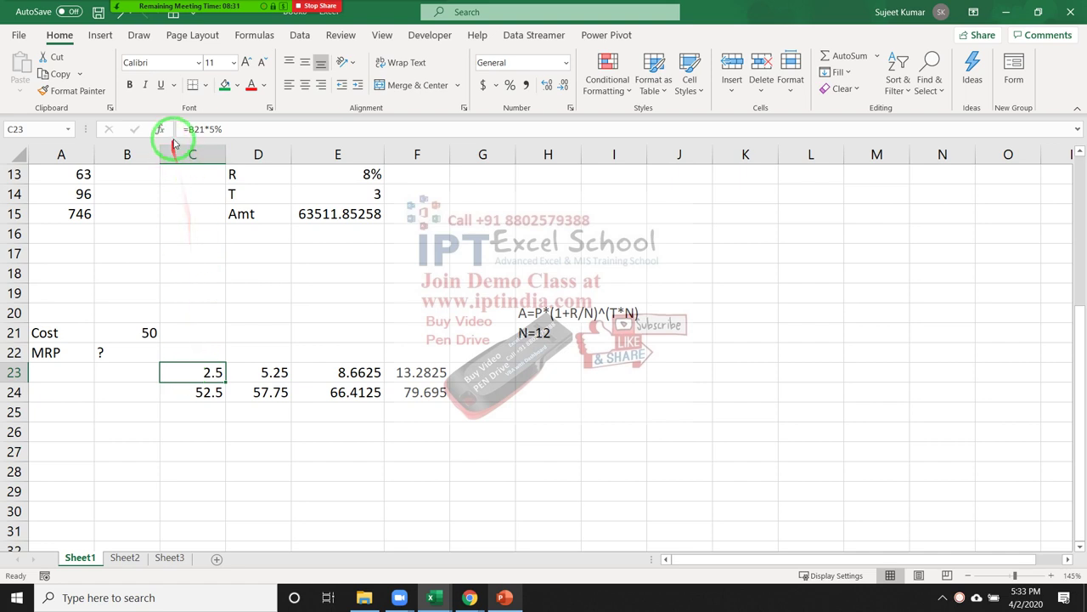
drag(187, 129, 221, 129)
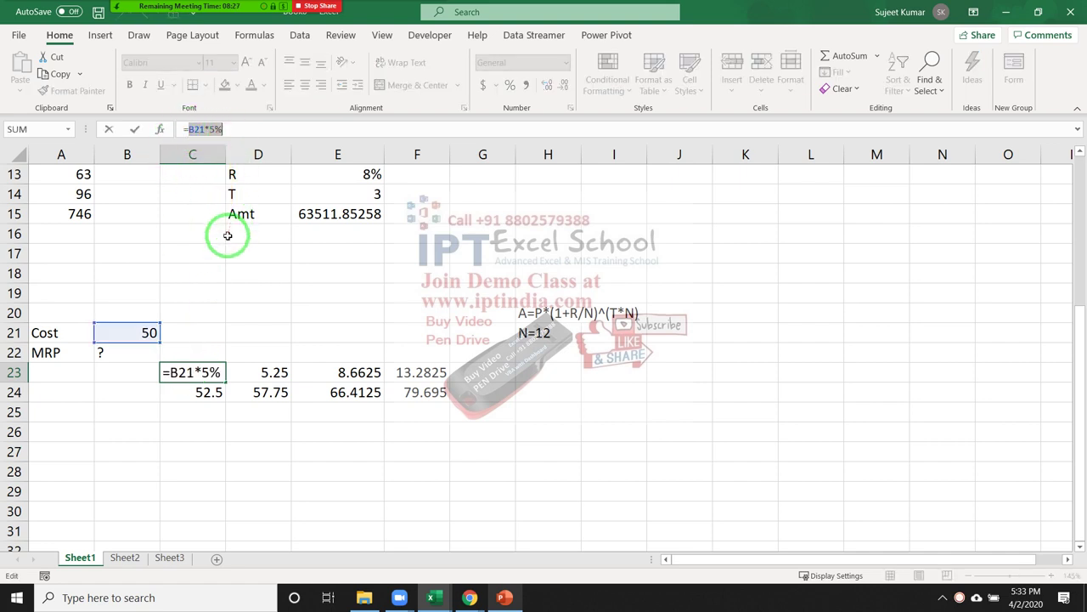
key(ctrl+c)
key(Escape)
click(198, 393)
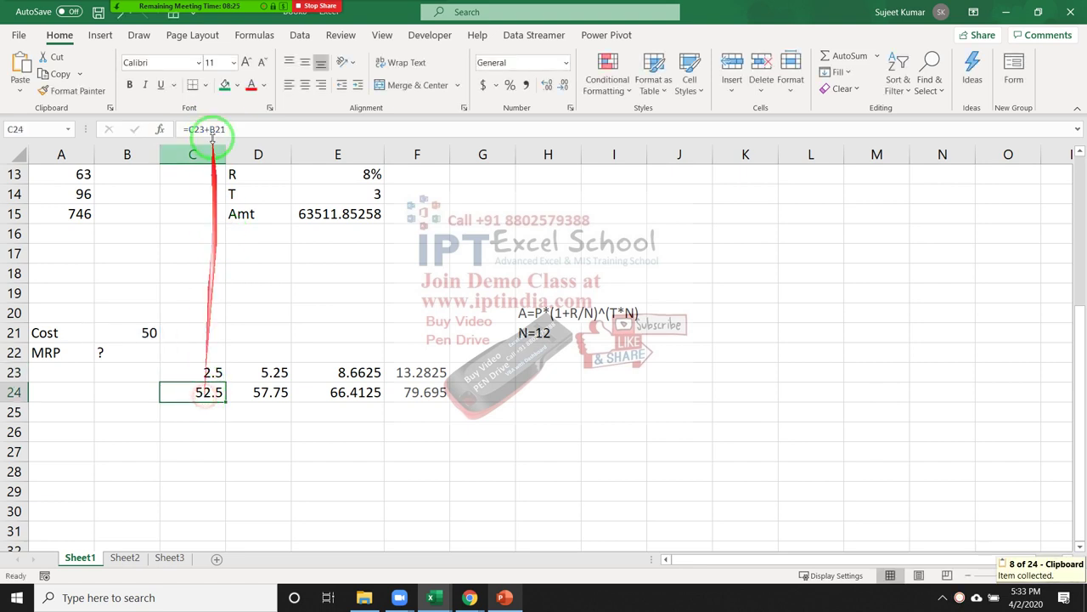
click(207, 129)
key(BackSpace)
text(+)
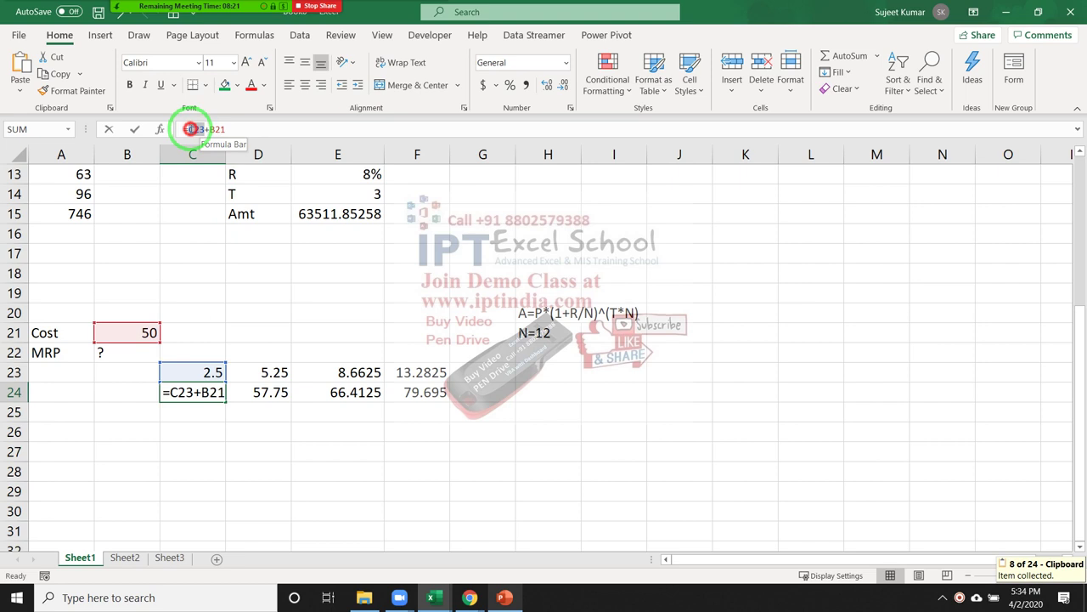
Replace C23 in C24's formula with (B21*5%), making =(B21*5%)+B21 (52.5)
double_click(189, 128)
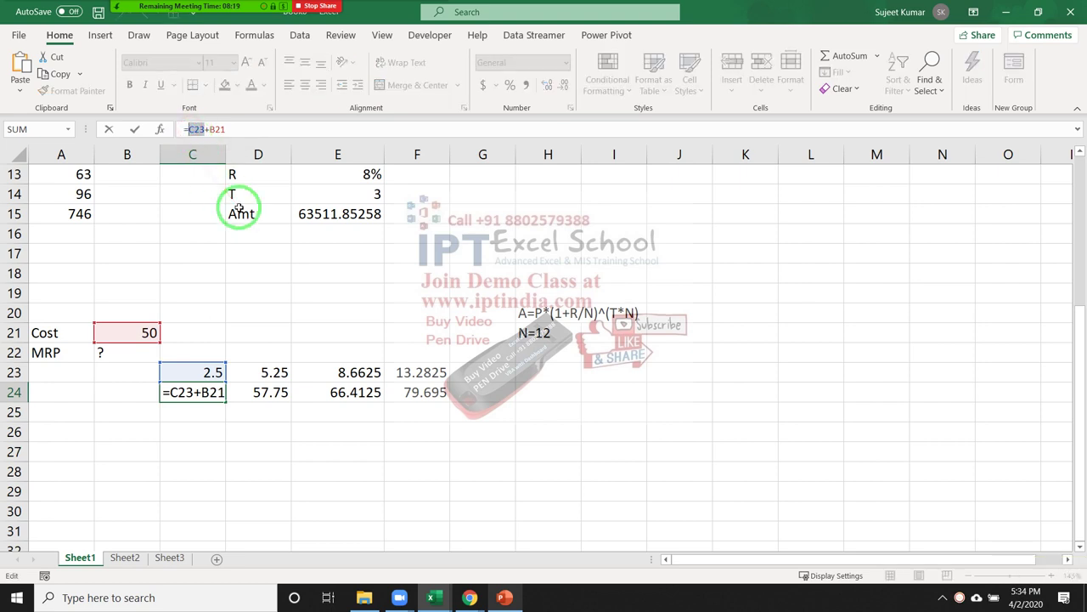
key(BackSpace)
text(()
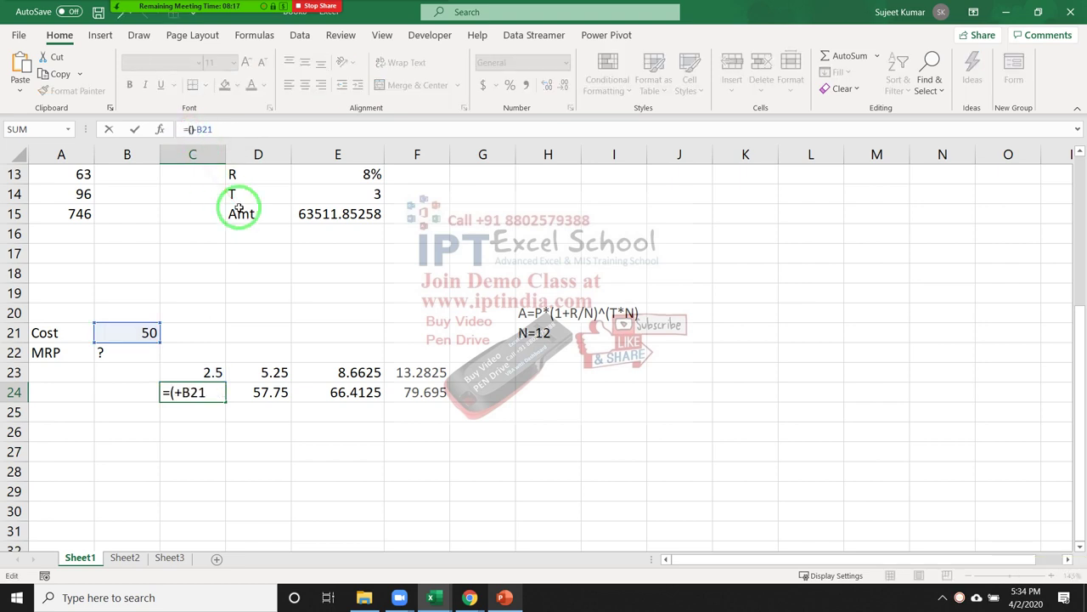
text())
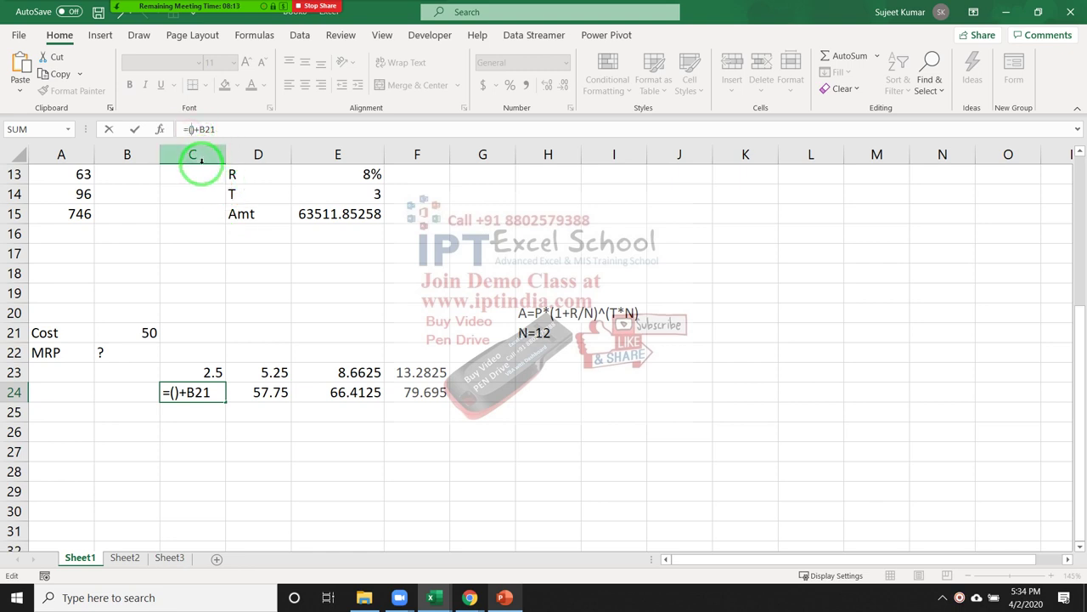
text(B21*5%)
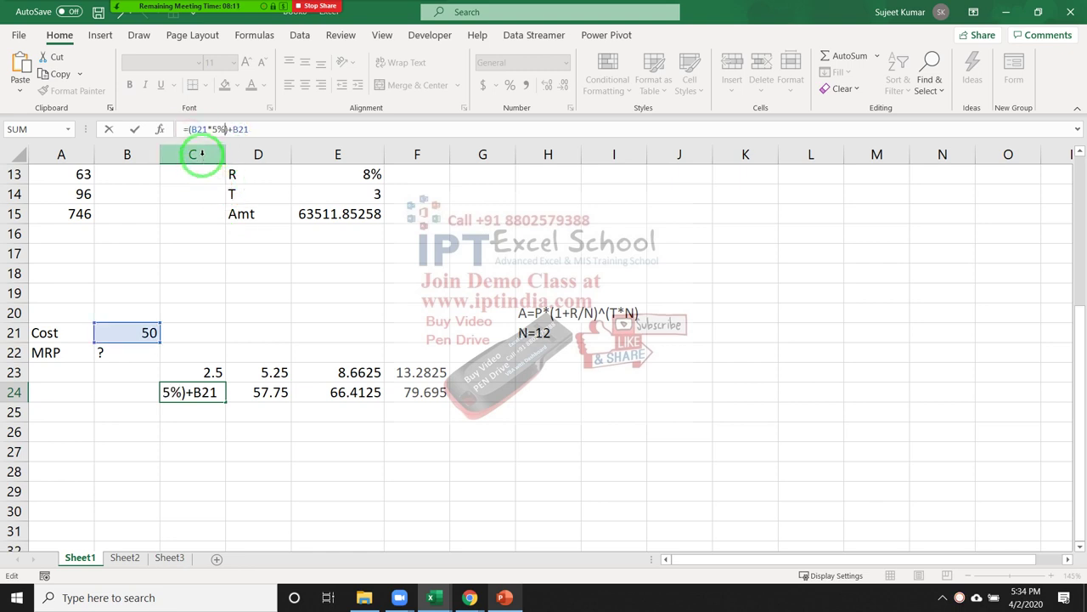
key(Return)
key(Up)
key(Up)
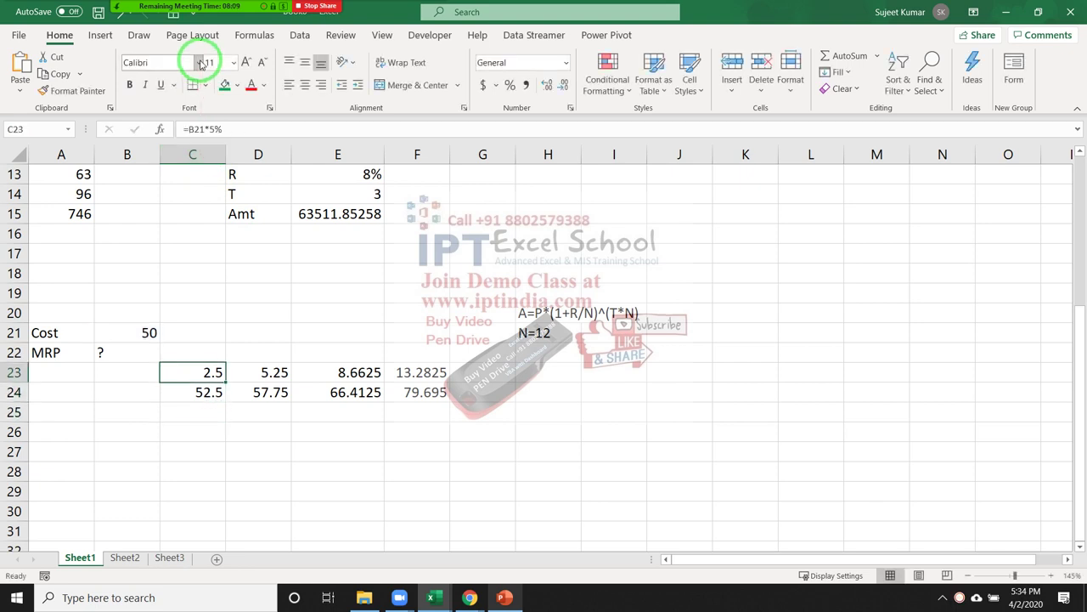
key(Down)
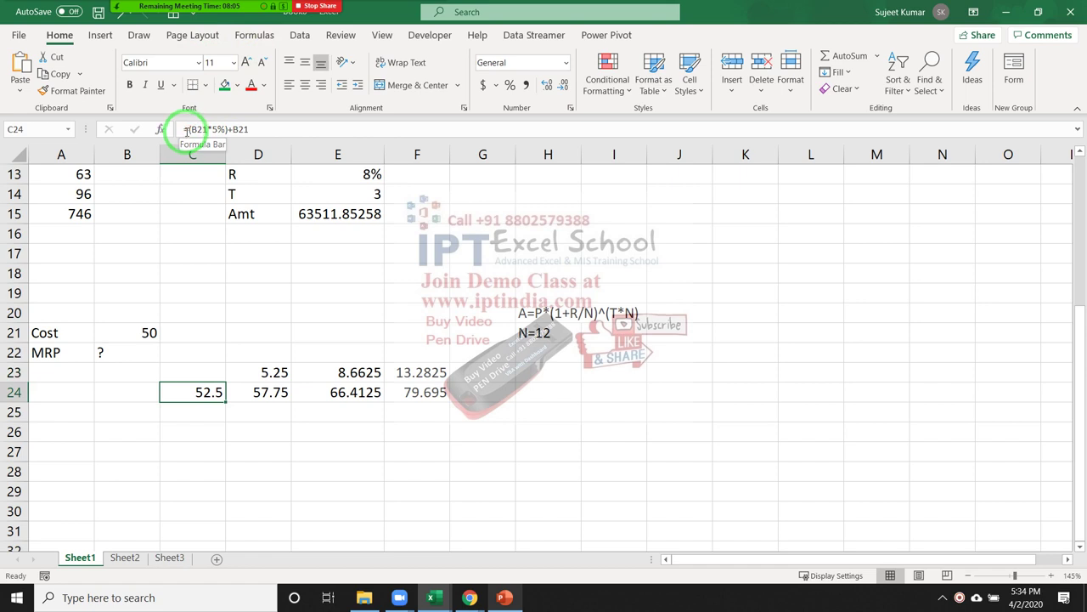
Rewrite D23 as =((B21*5%)+B21)*10% using C24's copied expression, showing 5.25
drag(187, 130, 277, 137)
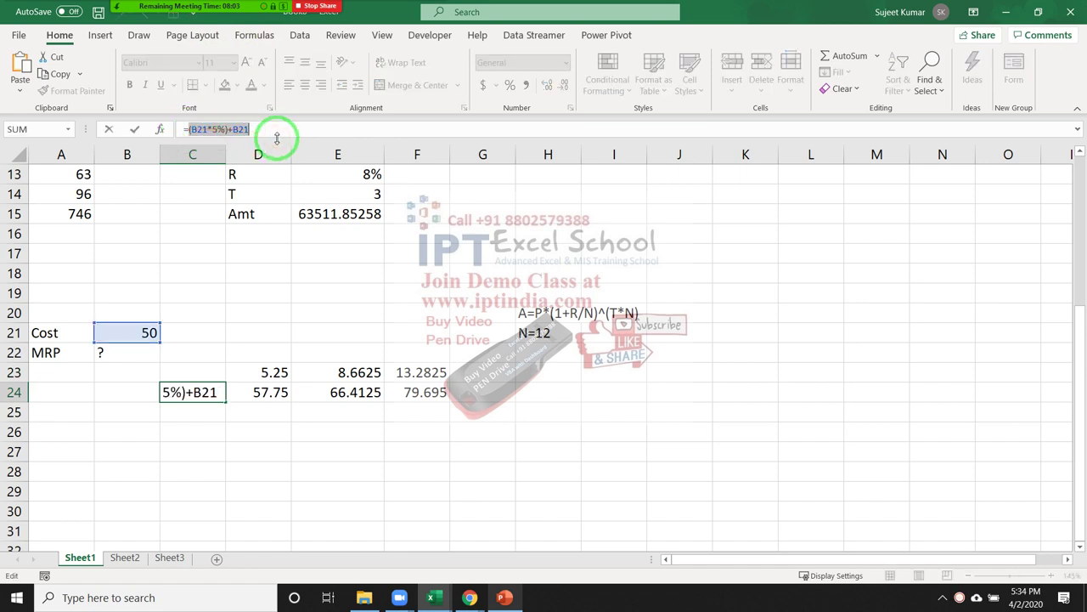
key(ctrl+c)
key(Escape)
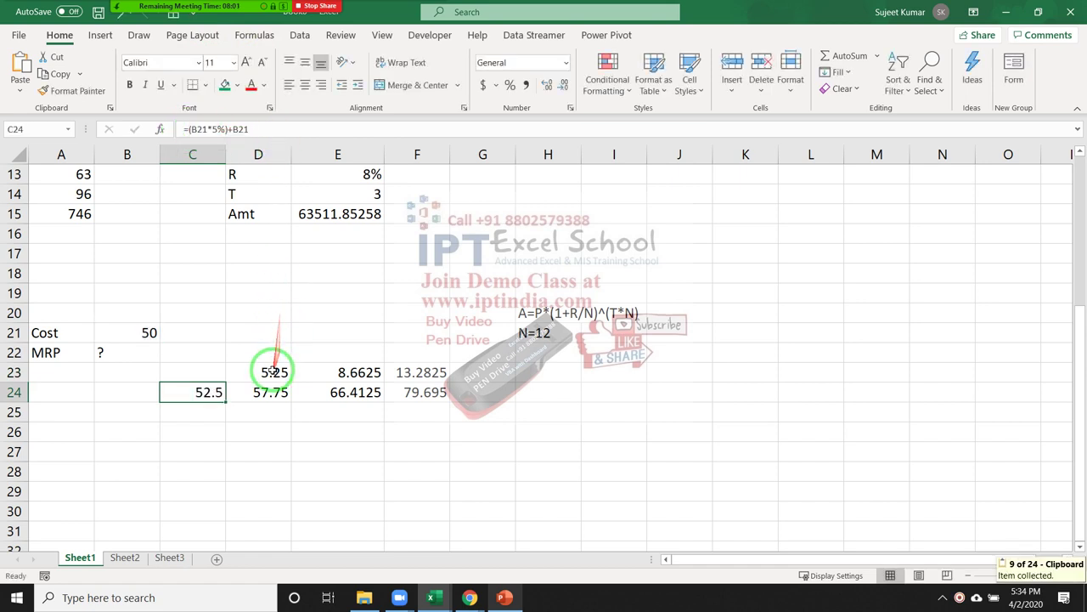
click(271, 372)
double_click(272, 371)
double_click(247, 371)
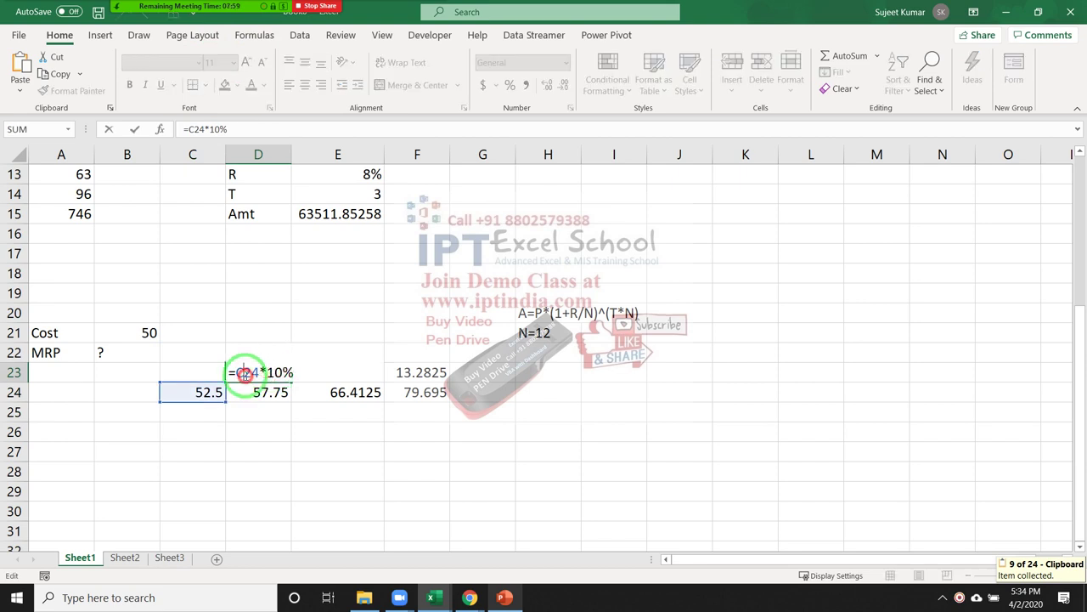
key(BackSpace)
text(())
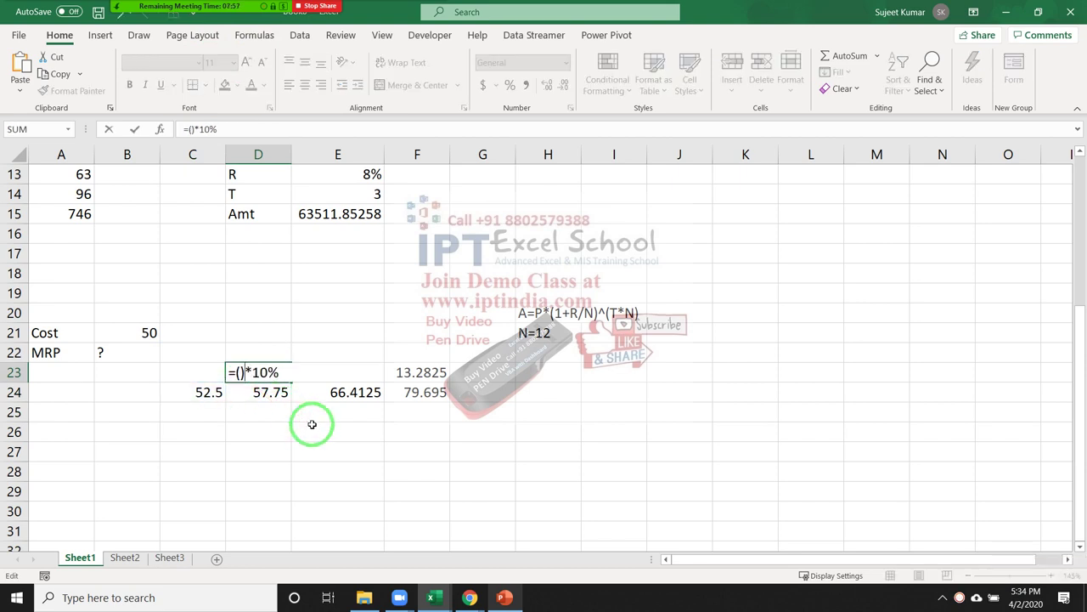
key(ctrl+v)
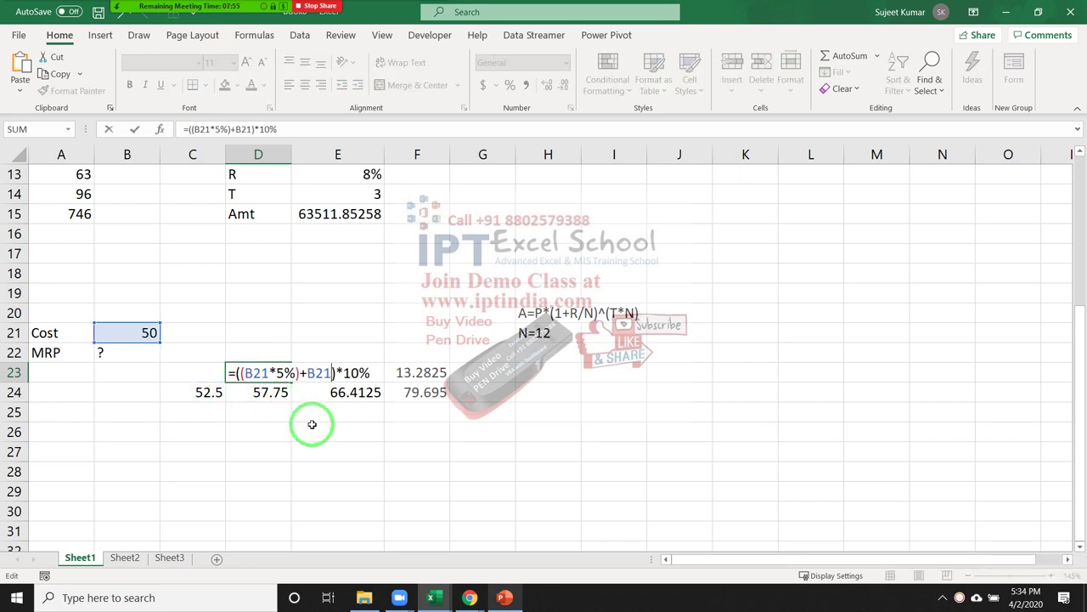
key(Return)
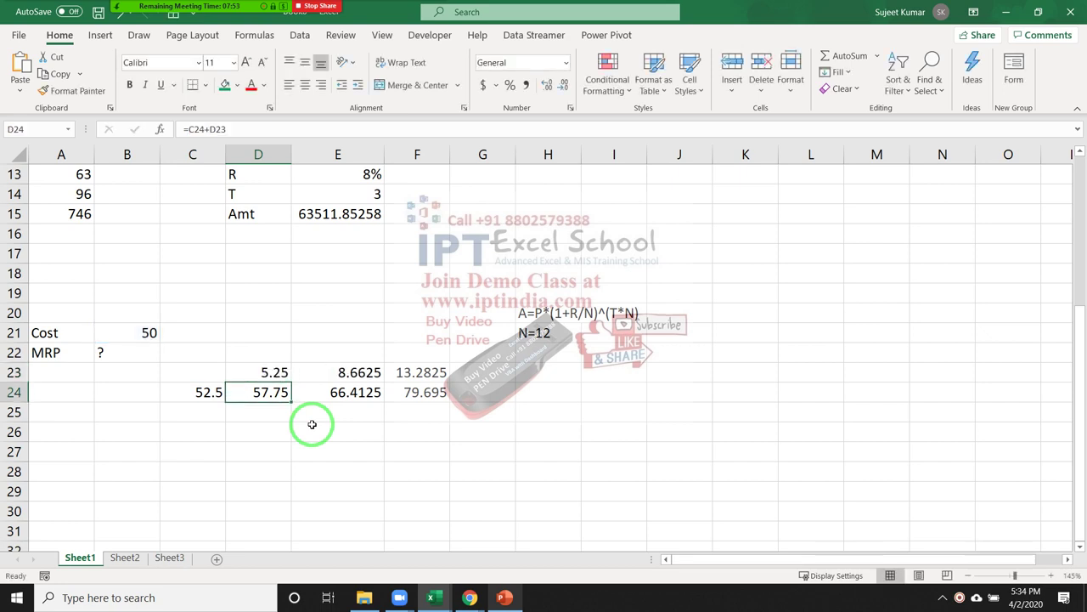
Substitute C24's expression into D24's formula and clear C24
click(194, 130)
double_click(193, 130)
text(()
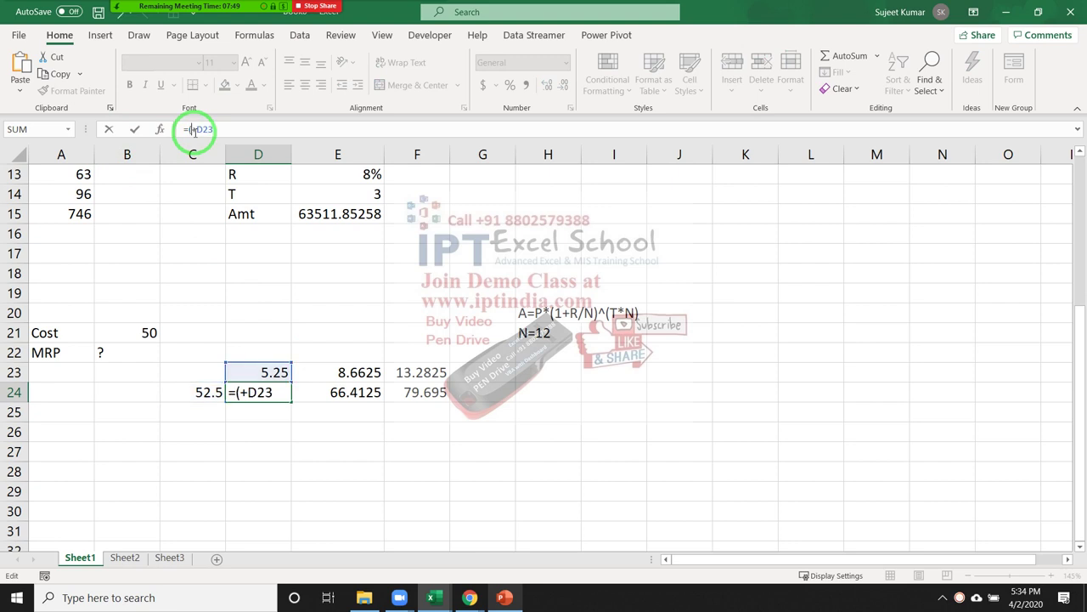
text())
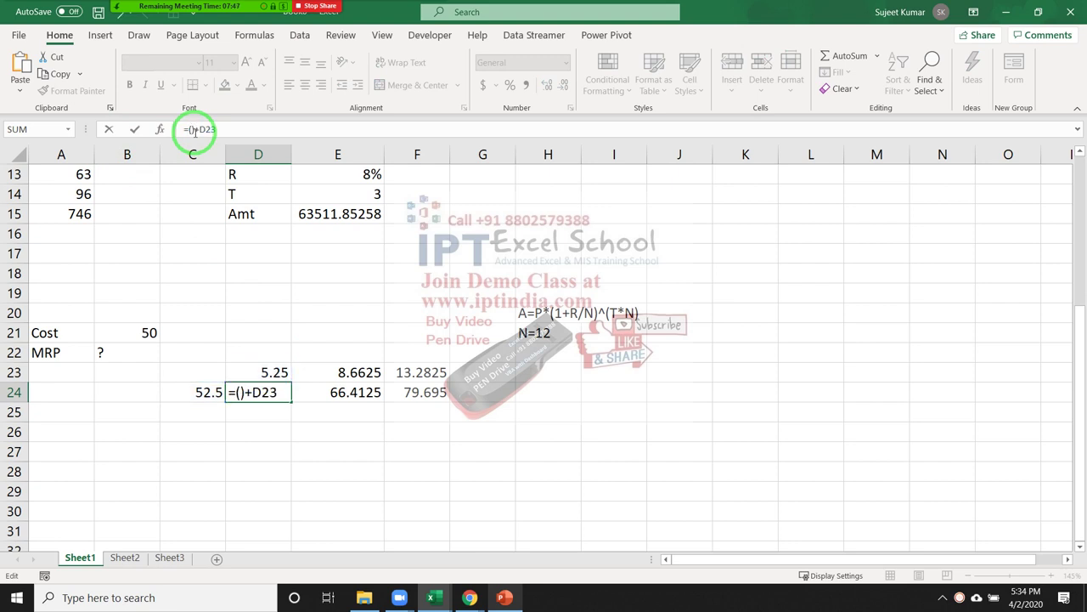
text(C24)
key(Return)
key(Up)
key(Left)
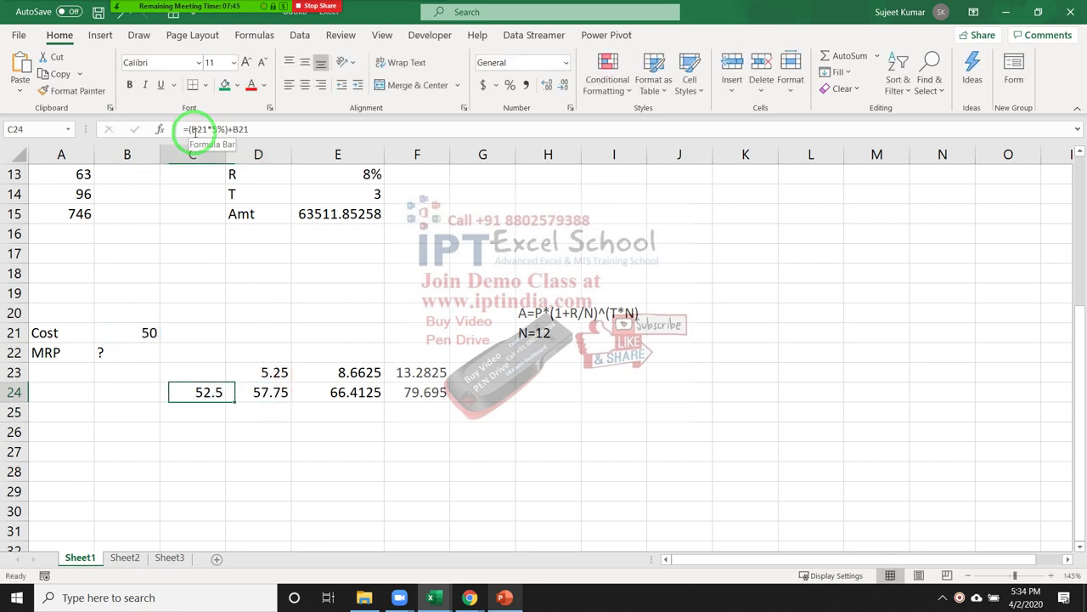
key(Delete)
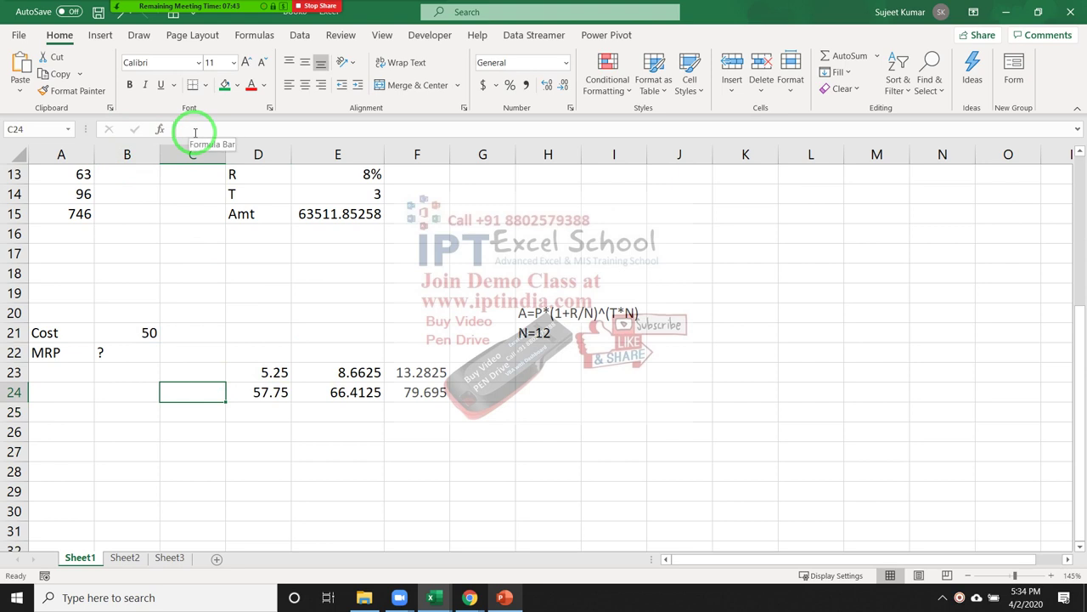
Embed D23's expression into D24's formula, keeping 57.75, and clear D23
key(Right)
key(Up)
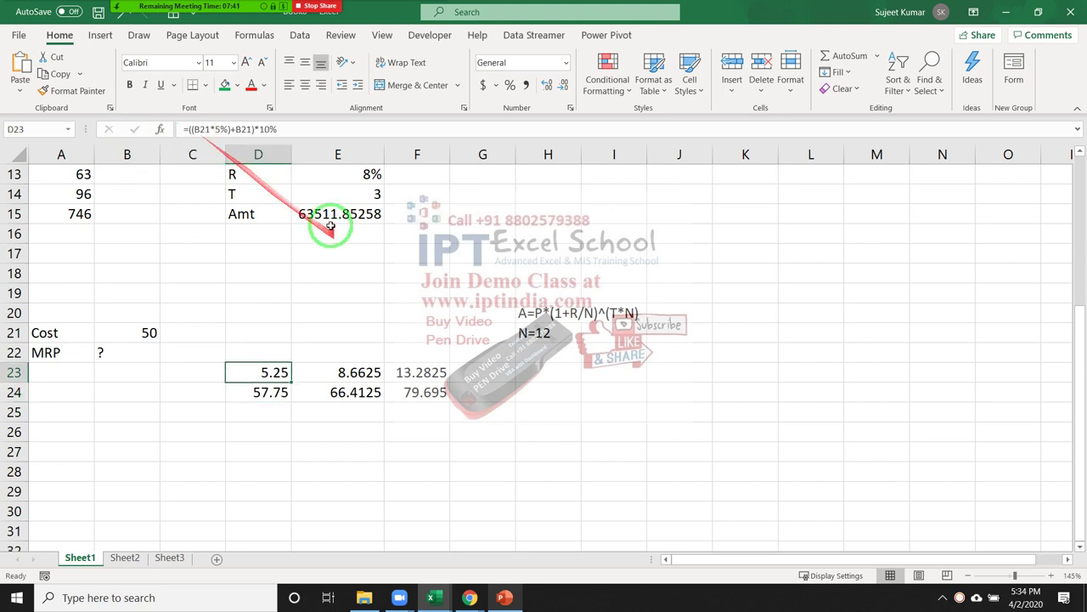
drag(188, 129, 297, 129)
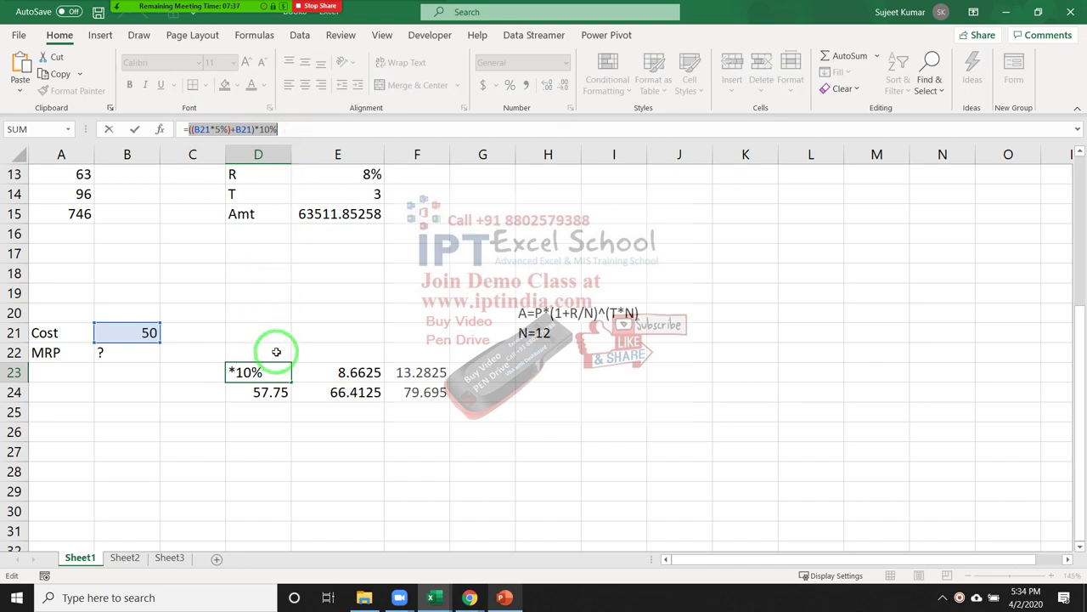
key(ctrl+c)
key(Escape)
key(Down)
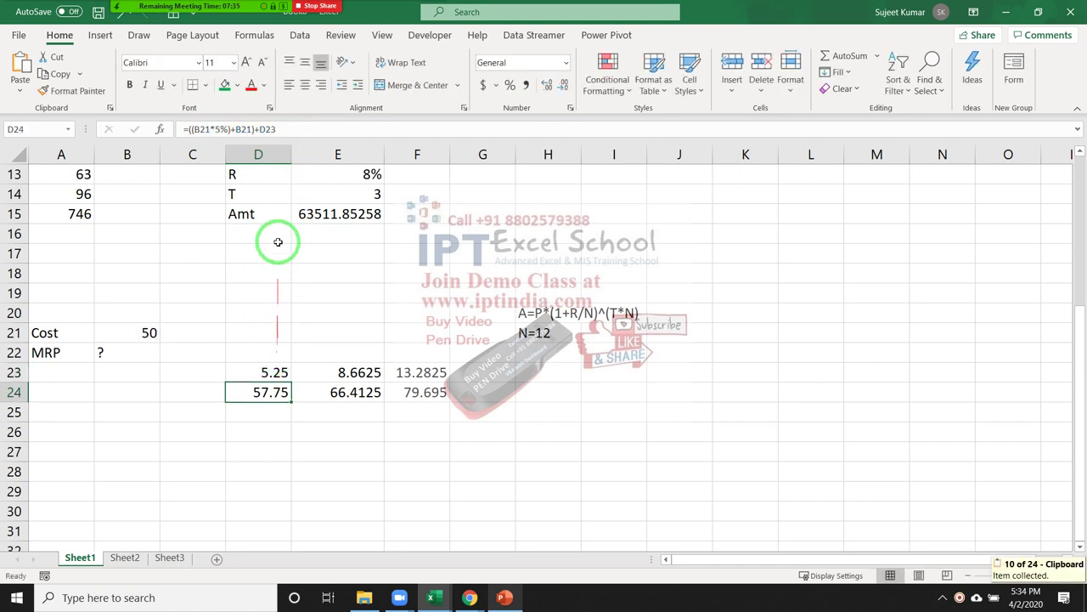
click(281, 125)
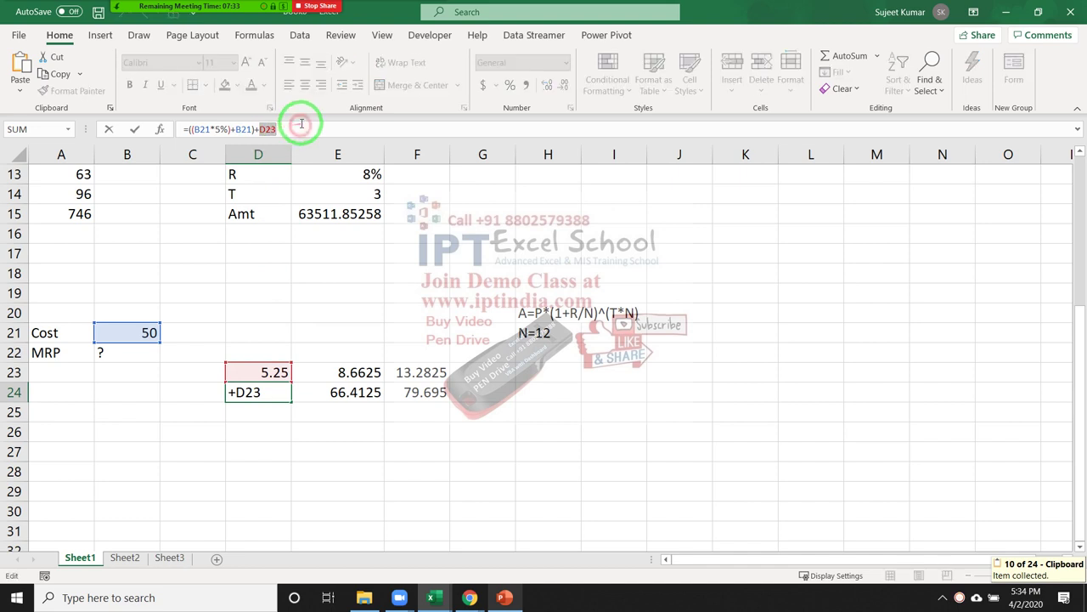
text(())
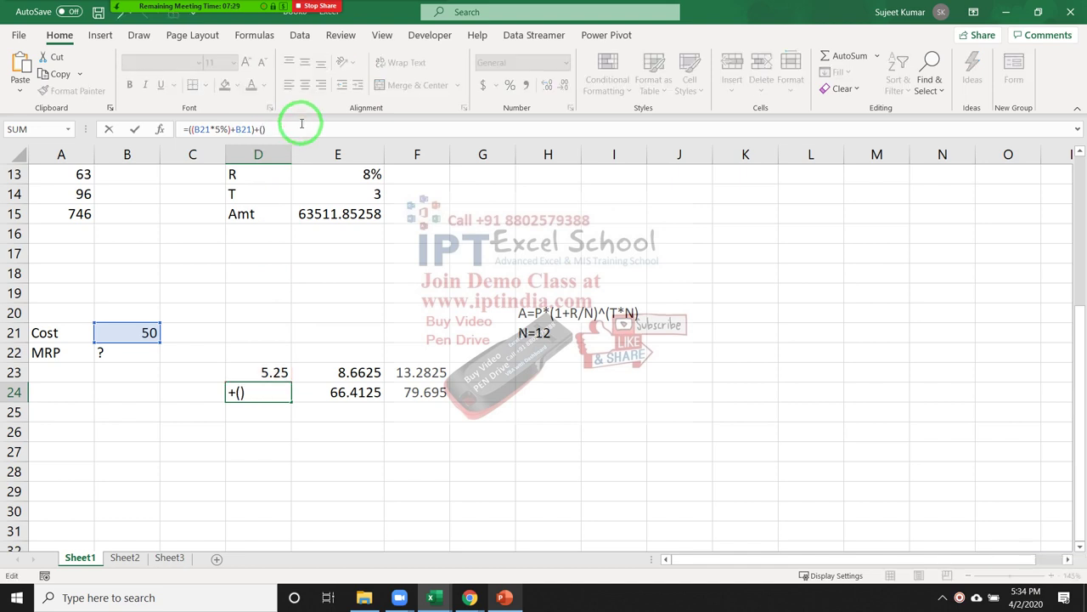
key(ctrl+v)
text(*10%)
key(Return)
key(Up)
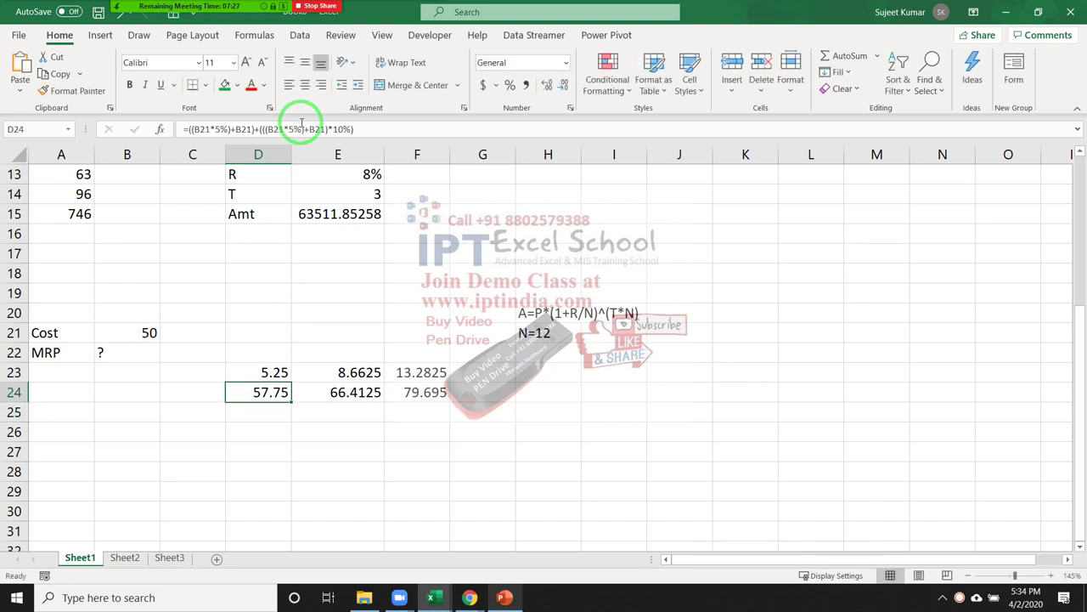
key(Up)
key(Delete)
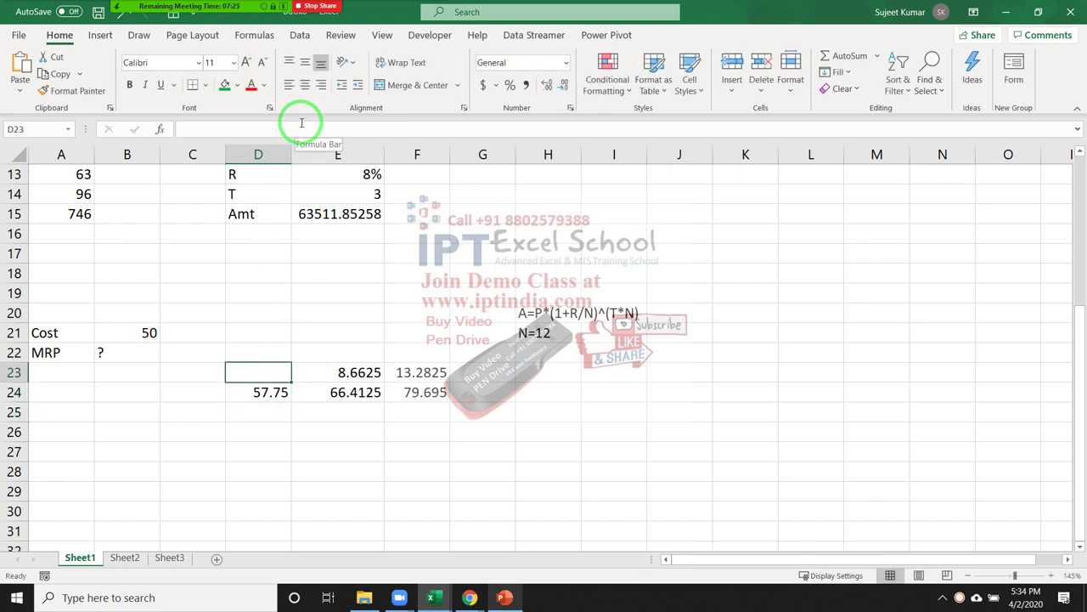
Copy the B21-based nested formula text from D24 without changing it
key(Down)
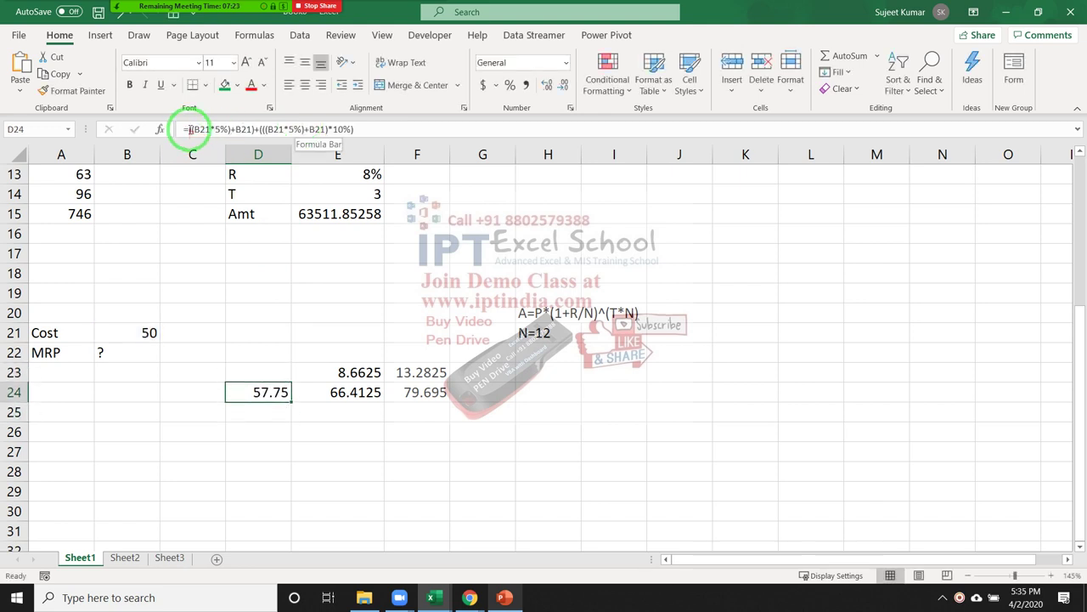
drag(188, 129, 359, 144)
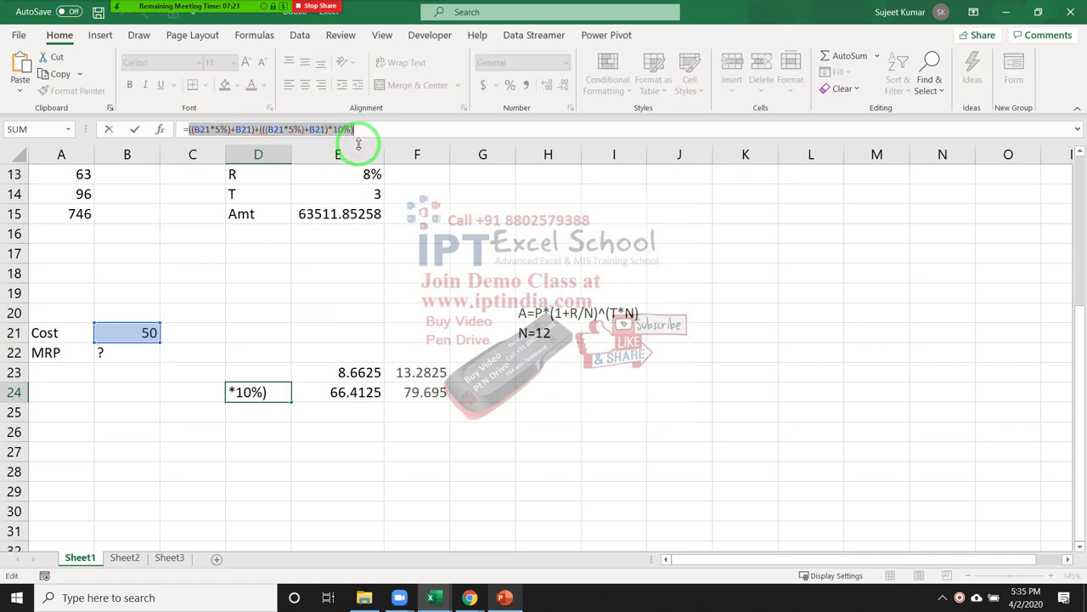
key(ctrl+c)
key(Escape)
key(Right)
key(Up)
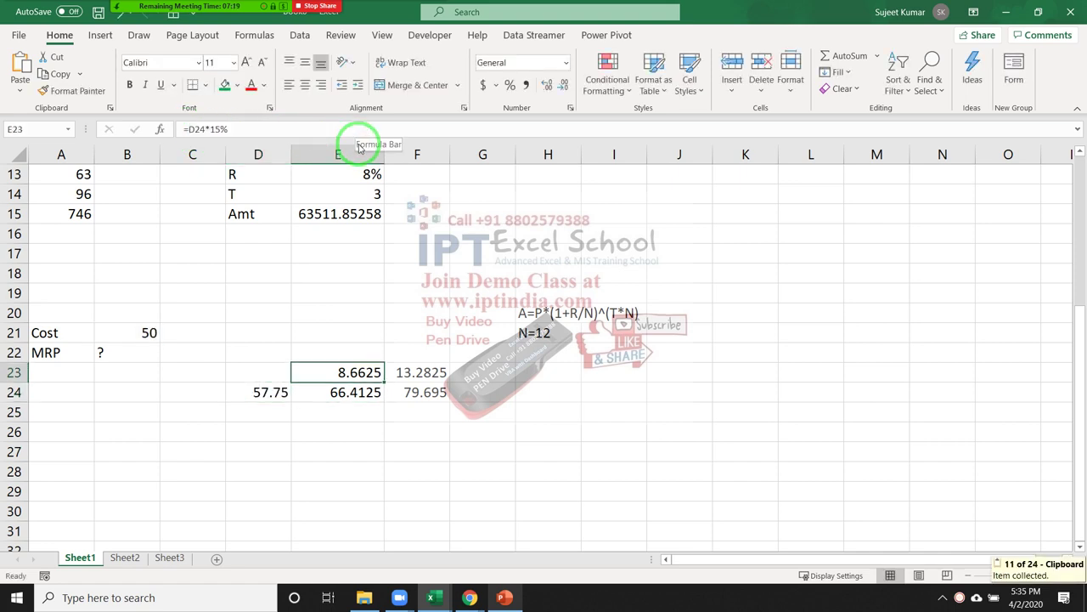
Replace E23's D24 reference with the copied B21 expression in brackets
double_click(355, 372)
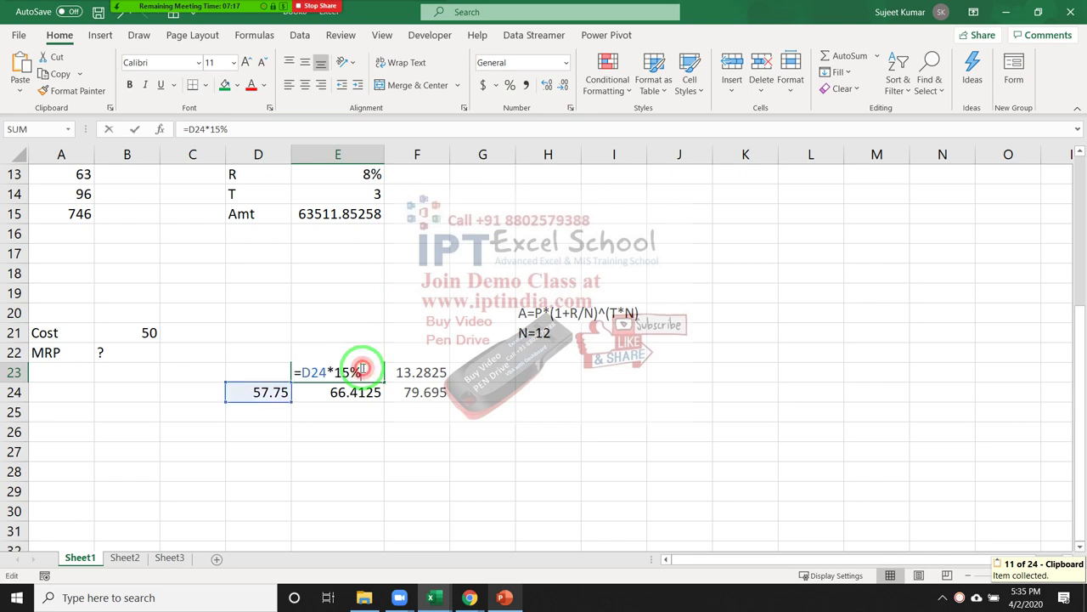
double_click(314, 372)
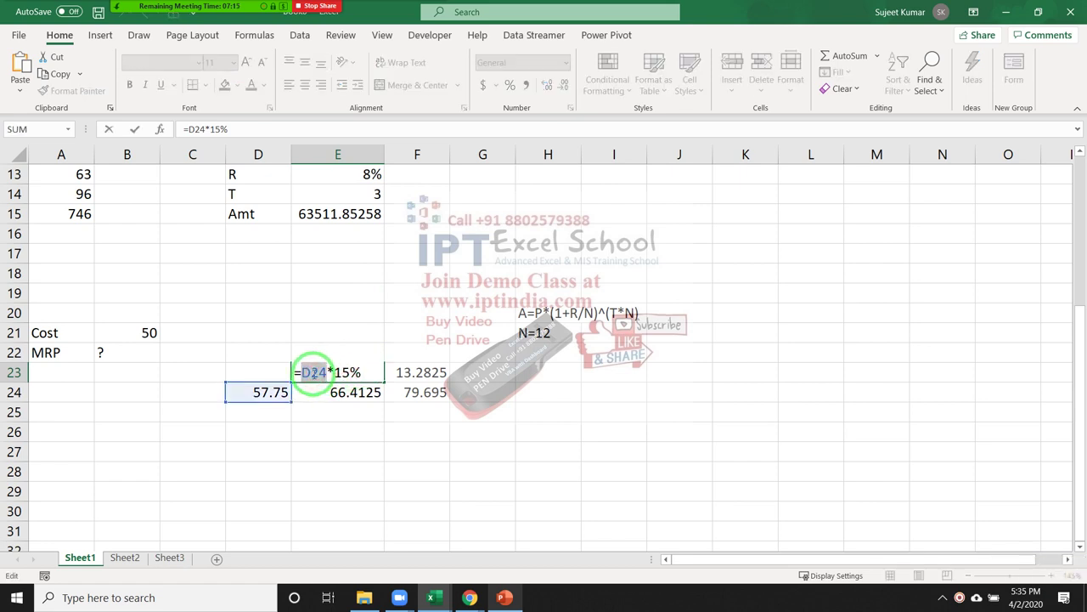
text(())
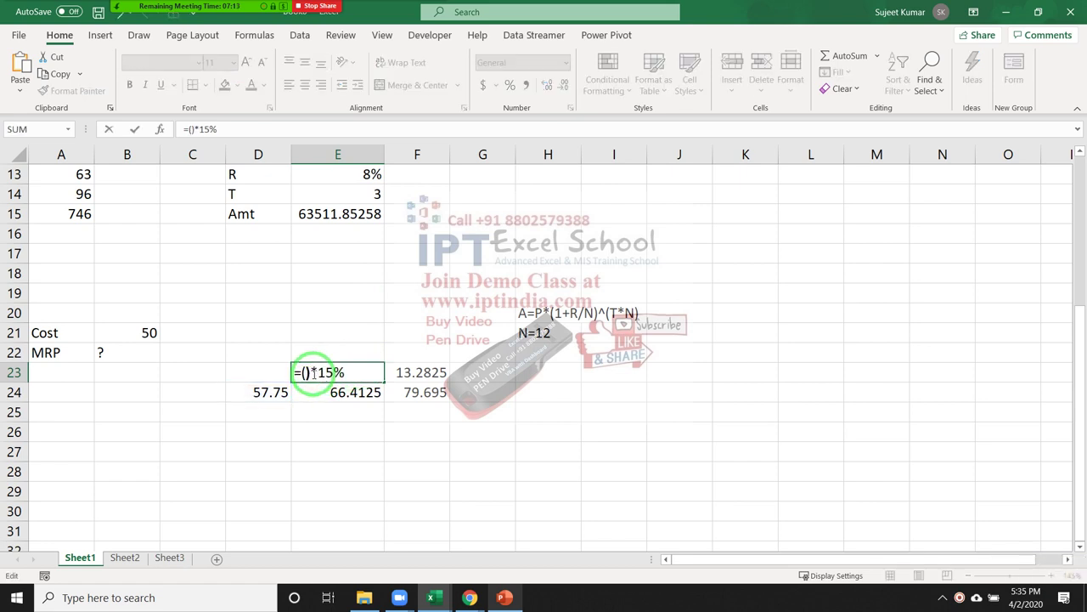
key(ctrl+v)
key(Return)
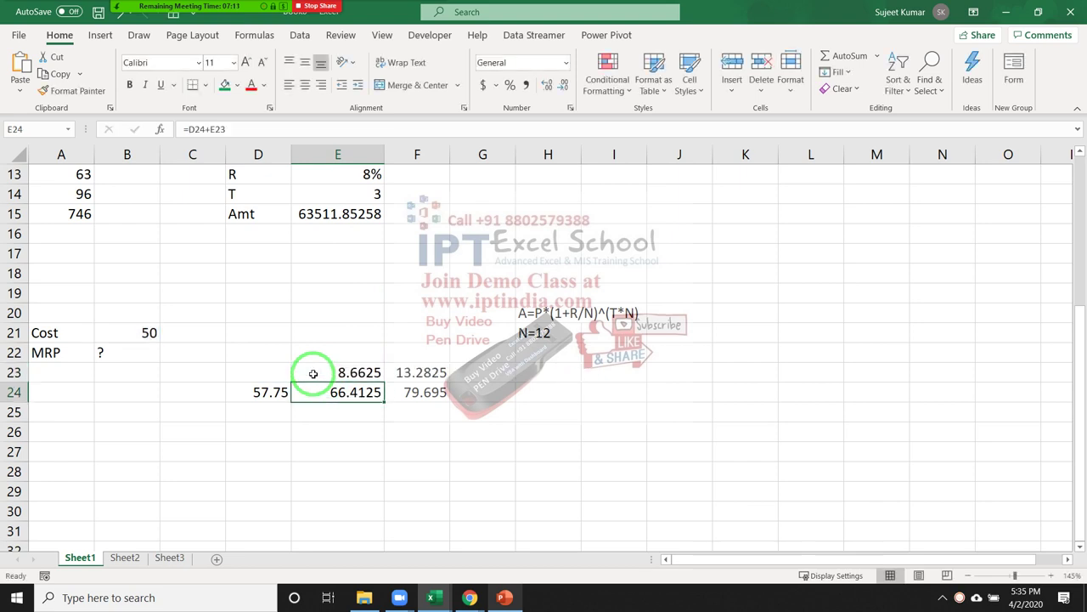
Put the B21 expression in brackets in place of D24 in E24, then clear D24's 57.75
double_click(337, 393)
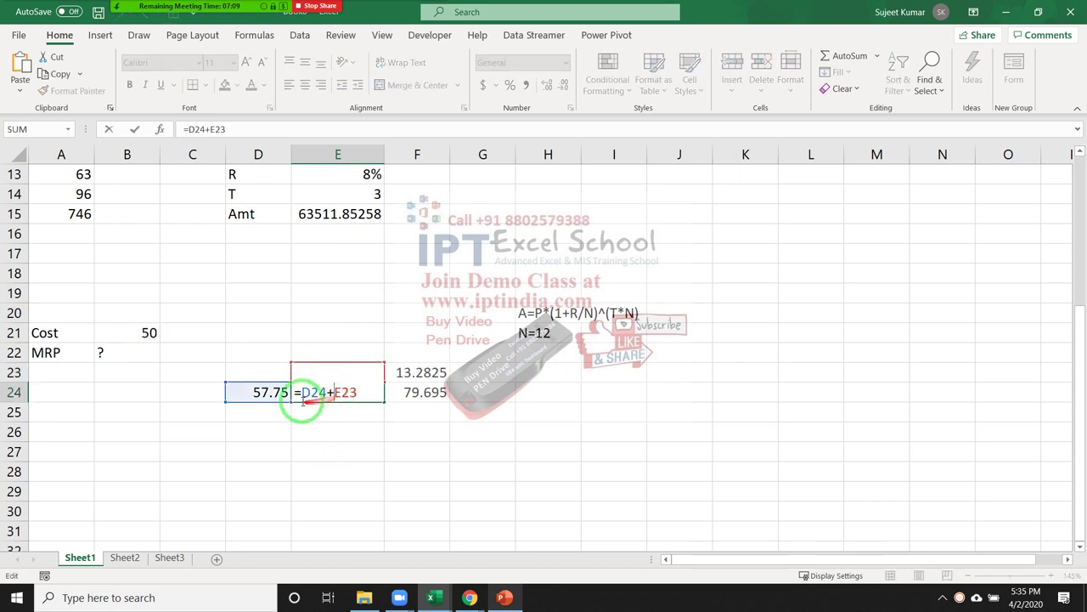
double_click(308, 392)
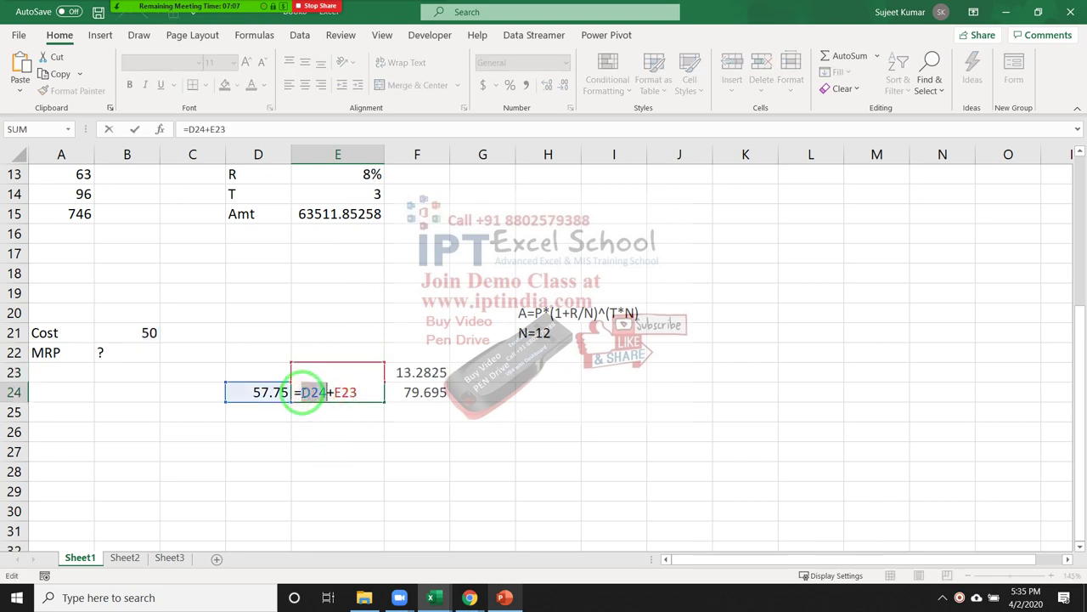
text(())
key(Left)
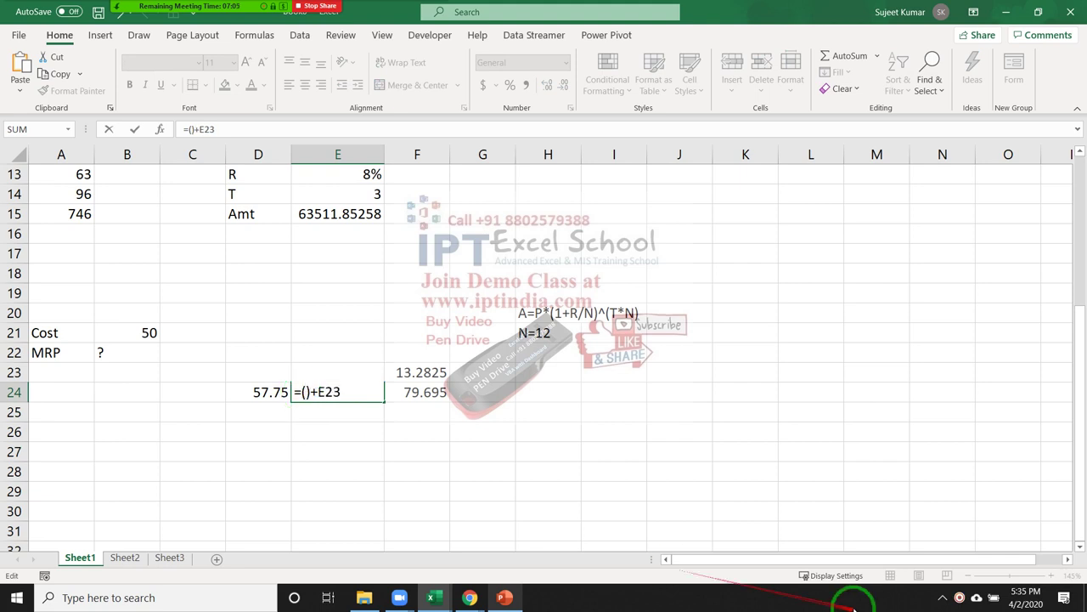
key(ctrl+v)
key(Return)
key(Up)
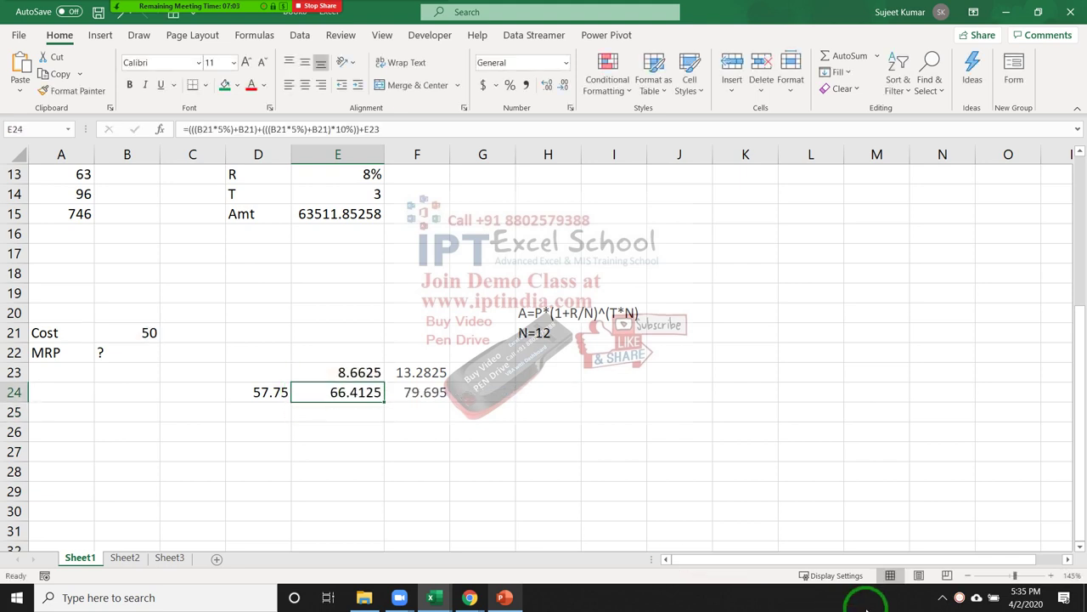
key(Left)
key(Delete)
Copy E23's whole formula expression, leaving the cell unchanged
key(Up)
key(Right)
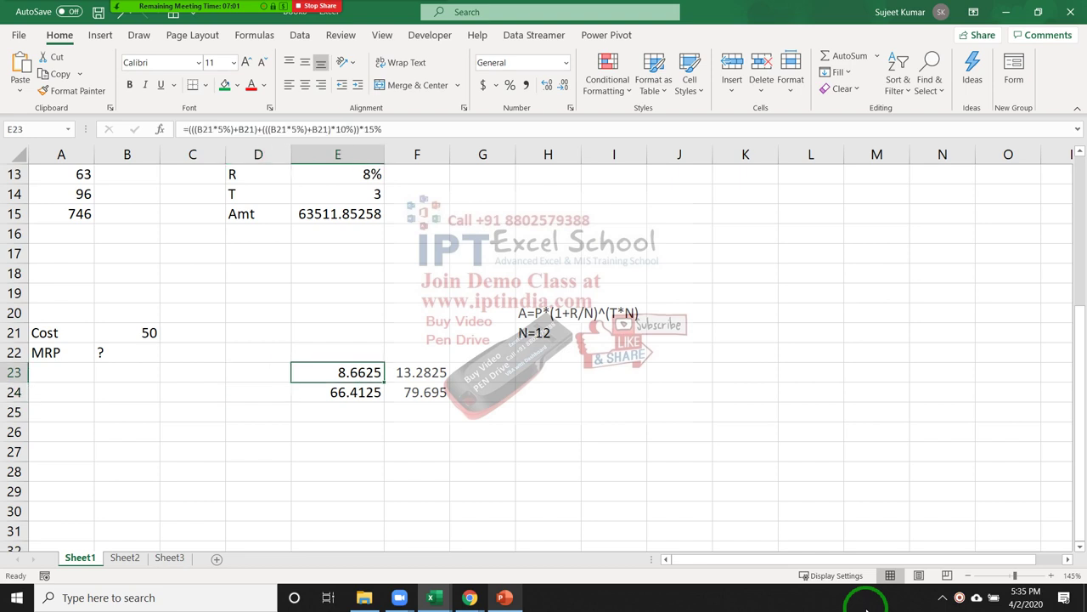
double_click(355, 371)
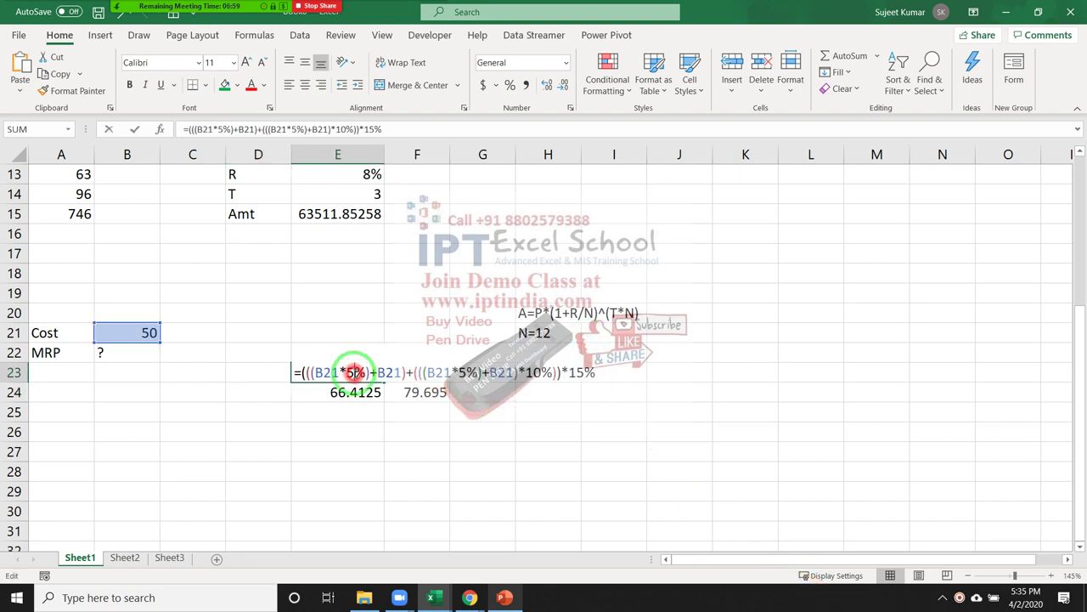
click(304, 372)
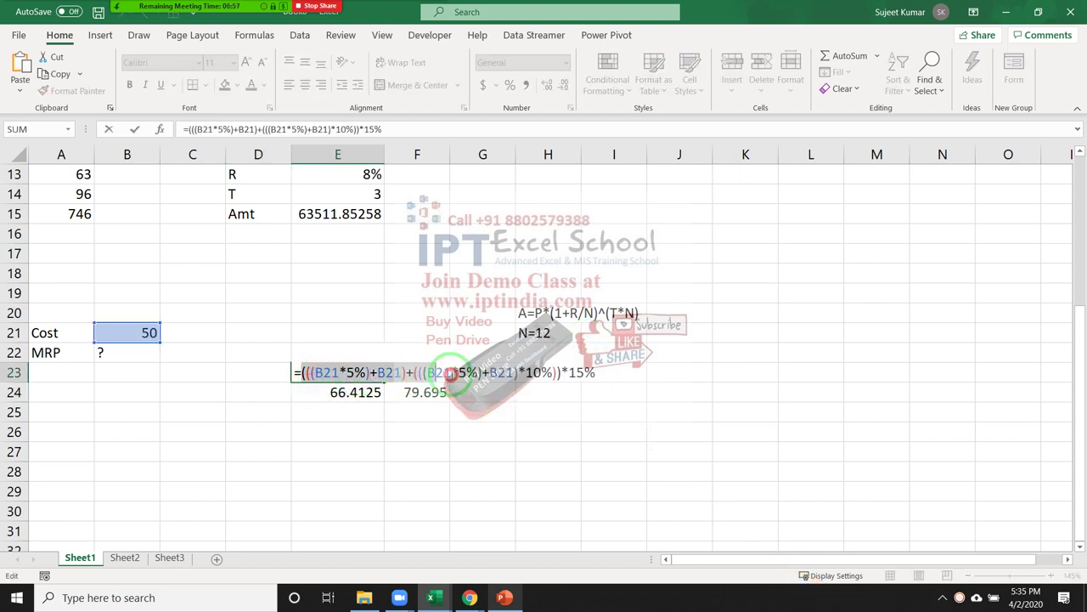
drag(304, 372, 605, 377)
key(ctrl+c)
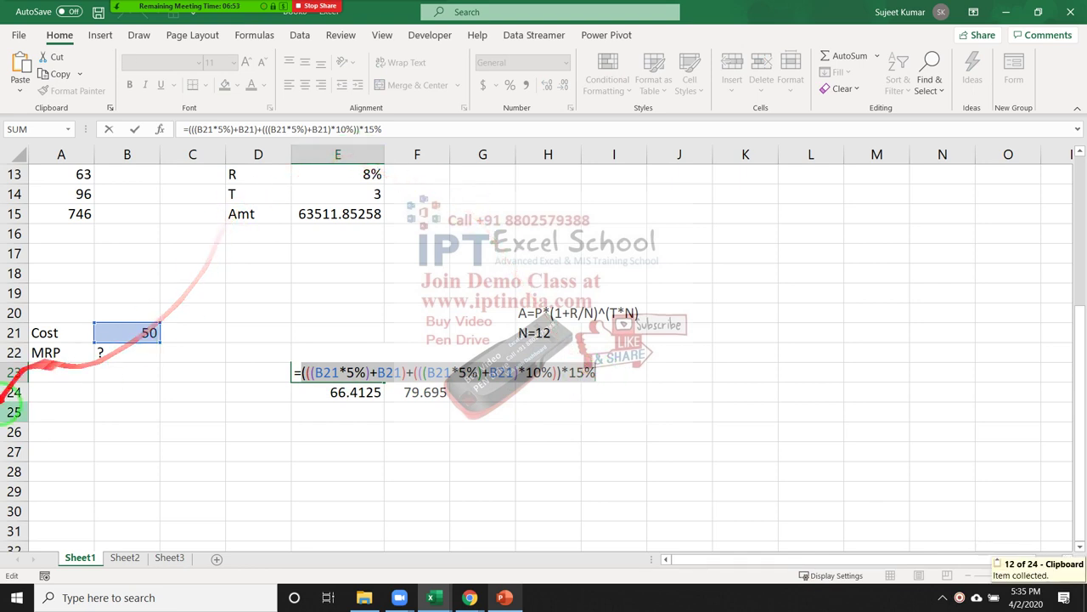
key(ctrl+Return)
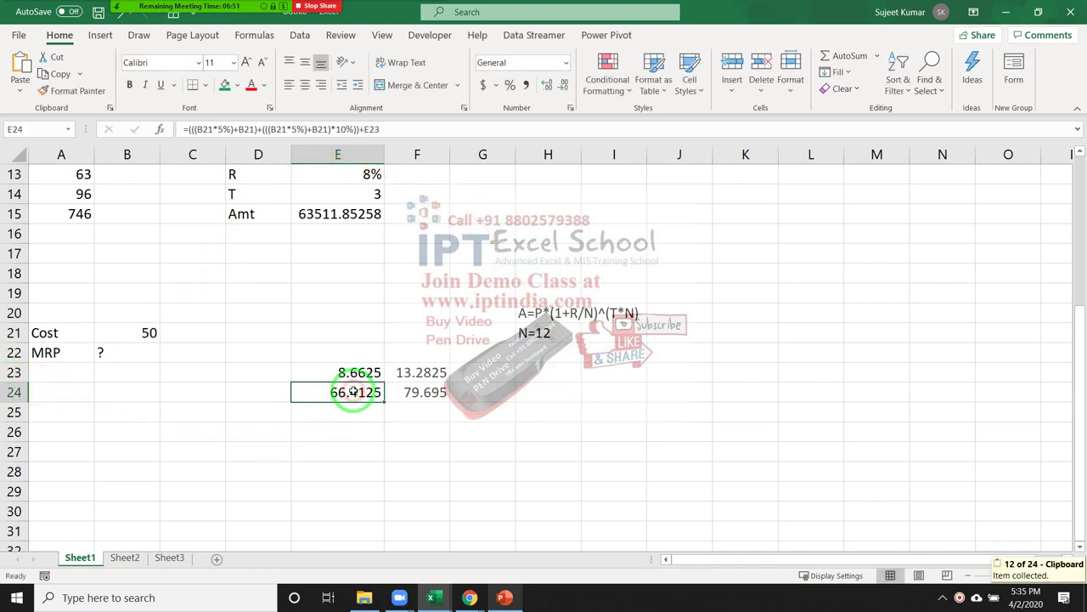
Replace E23 in E24's formula with ((((B21*5%)+B21)+(((B21*5%)+B21)*10%))*15%), keeping 66.4125
double_click(354, 392)
double_click(582, 392)
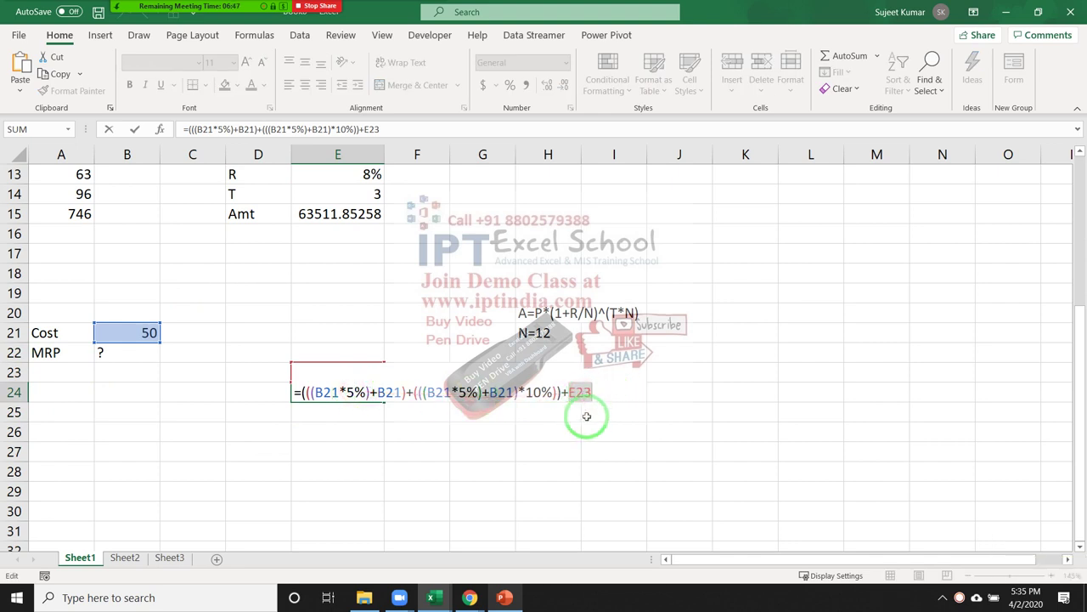
text(()
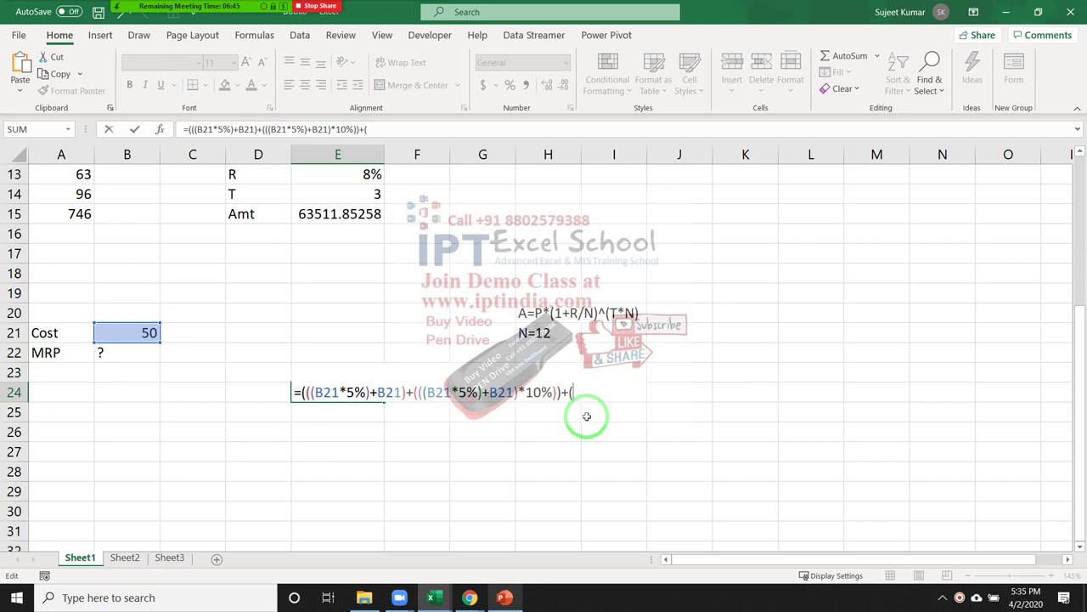
text(((B21*5%)+B21)+(((B21*5%)+B21)*10%))*15%))
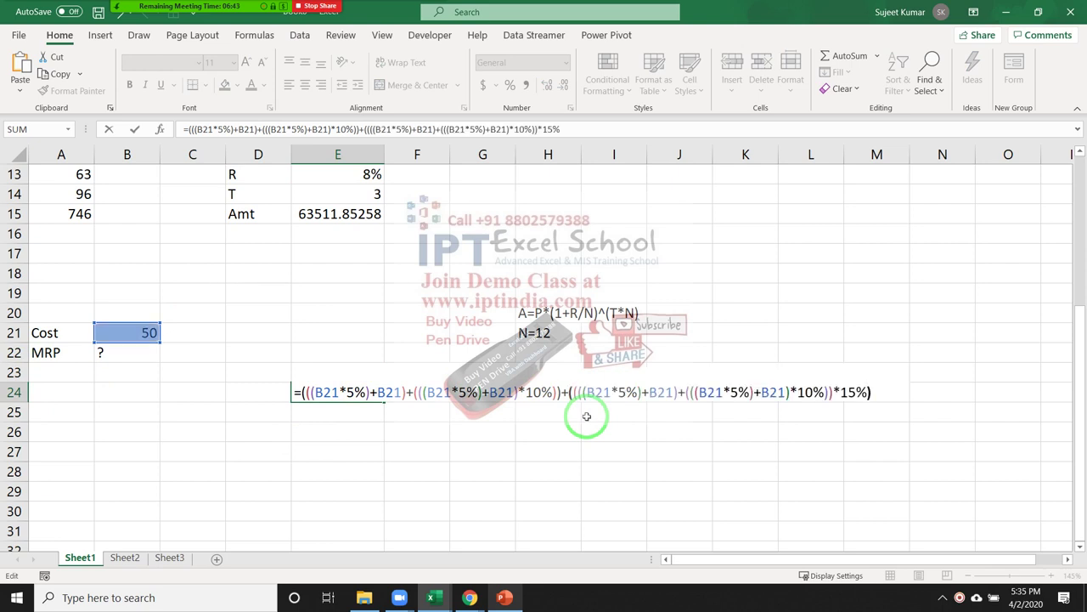
key(Return)
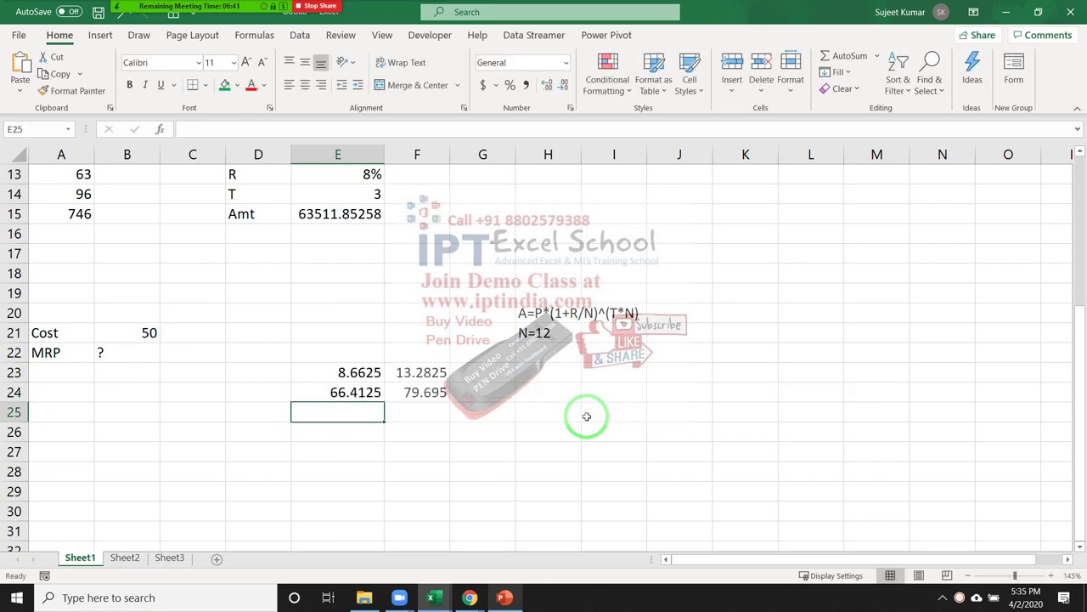
key(Up)
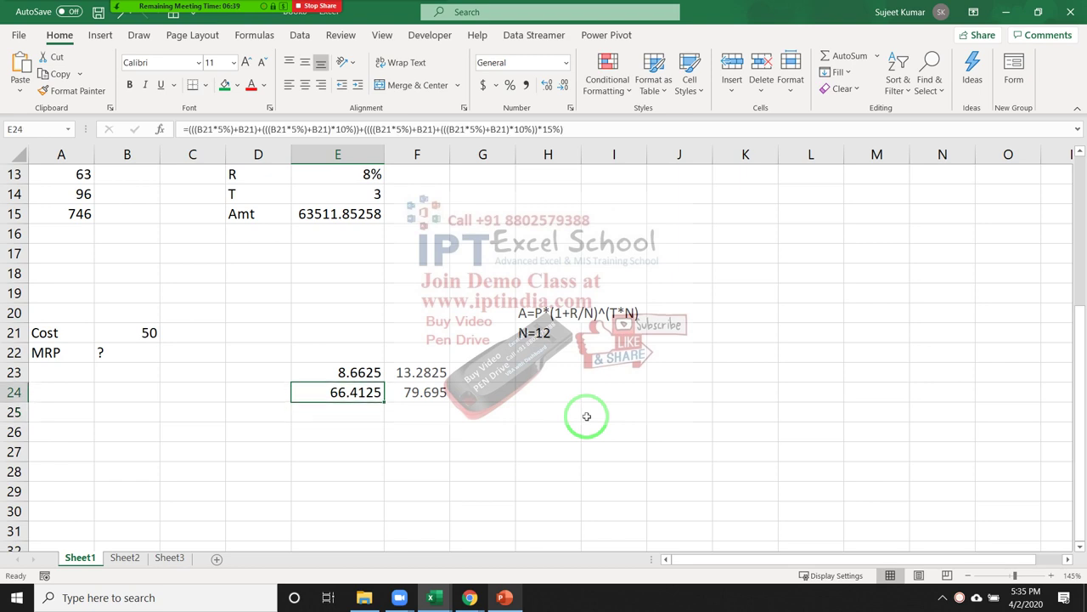
Clear the 8.6625 value from E23
key(Right)
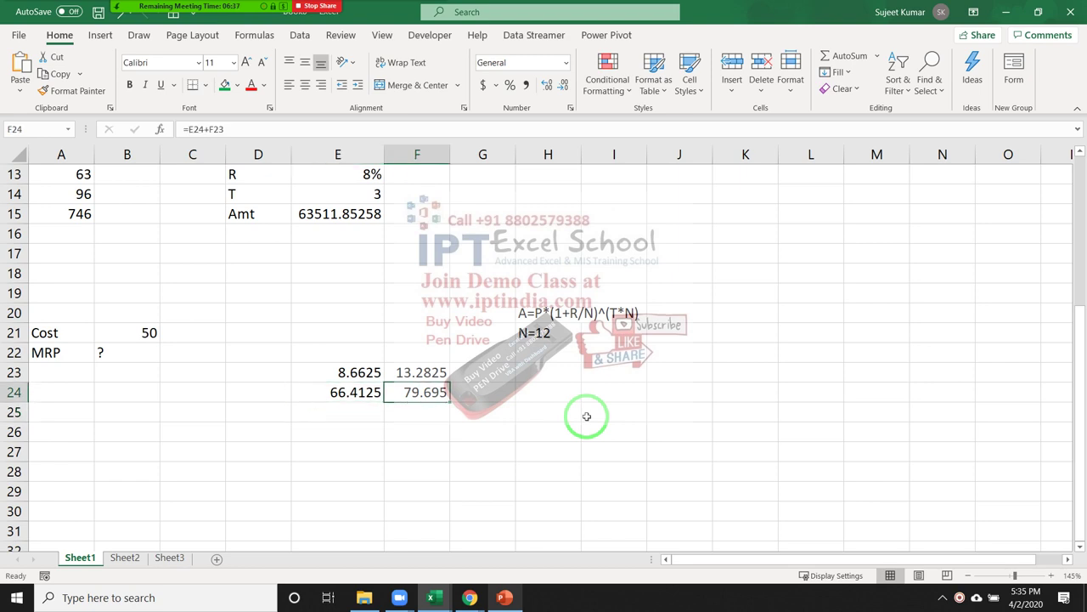
key(Left)
key(Up)
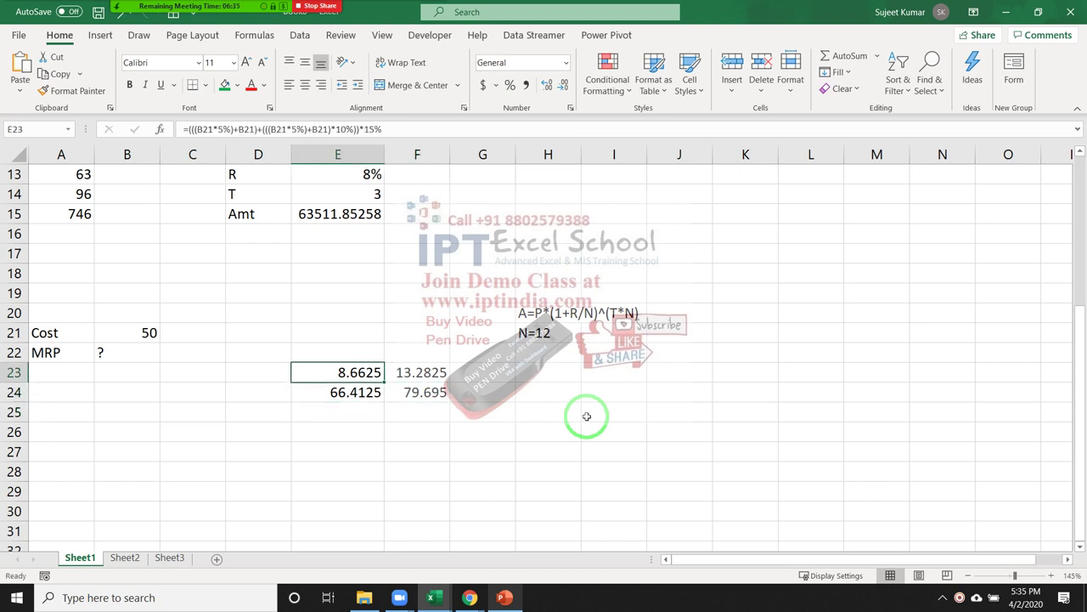
key(Delete)
Copy E24's B21-based formula expression without changing the cell
key(Down)
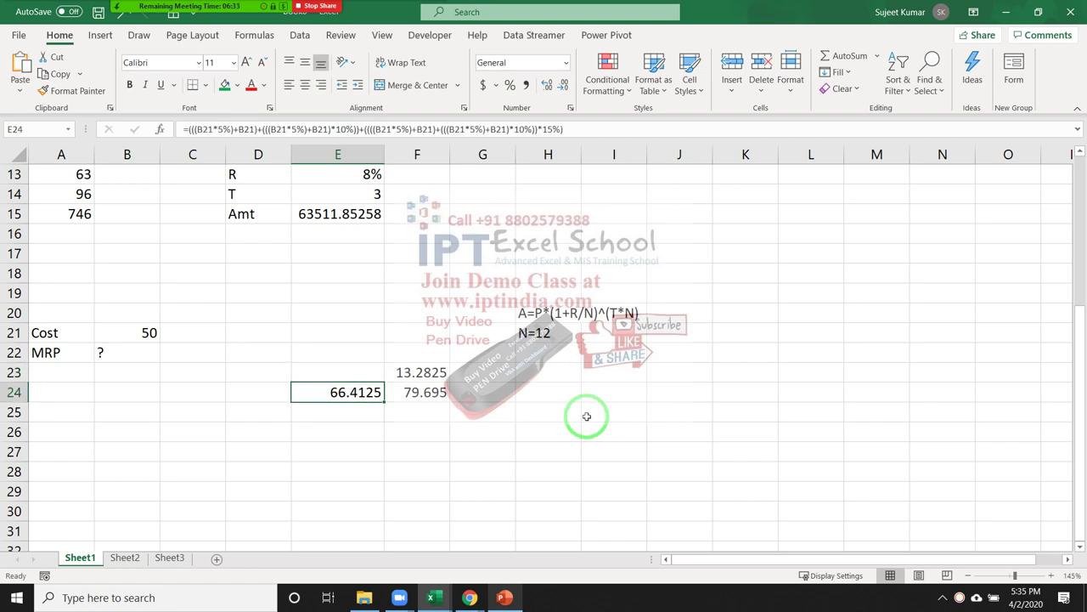
mouse_move(312, 310)
mouse_down()
mouse_move(205, 159)
mouse_move(651, 131)
mouse_up()
click(186, 129)
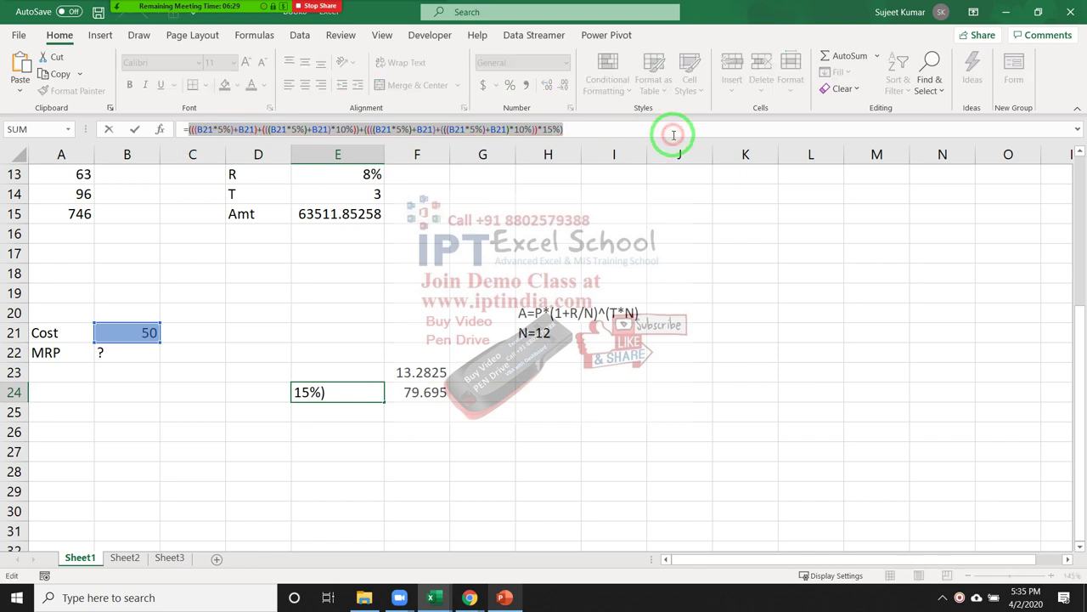
key(ctrl+c)
key(Escape)
Put the bracketed B21 expression in place of E24 in F23's formula, then clear E24
key(Up)
key(Right)
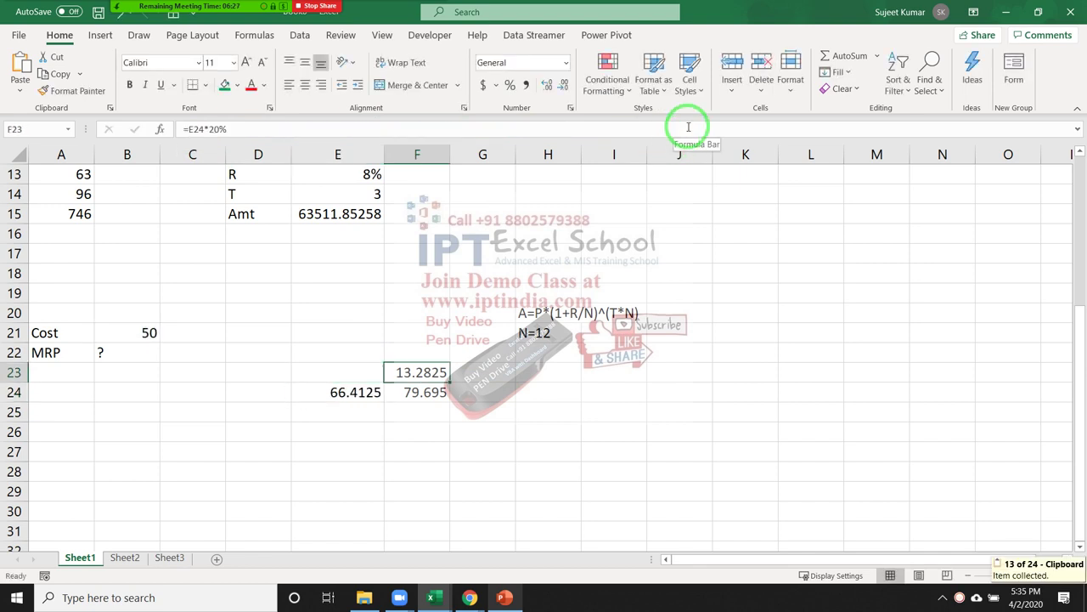
double_click(195, 128)
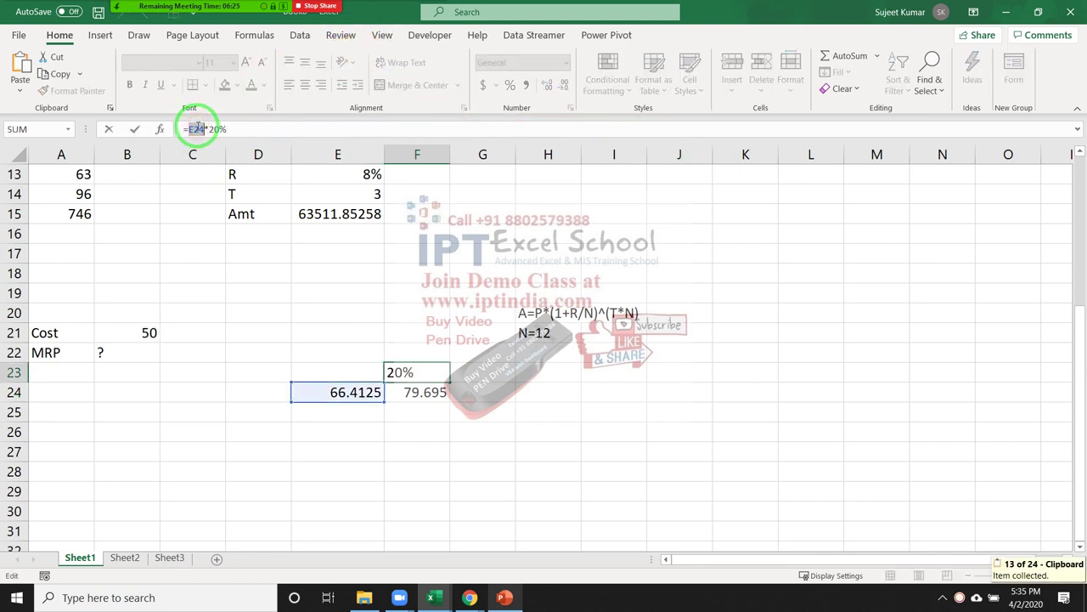
text(())
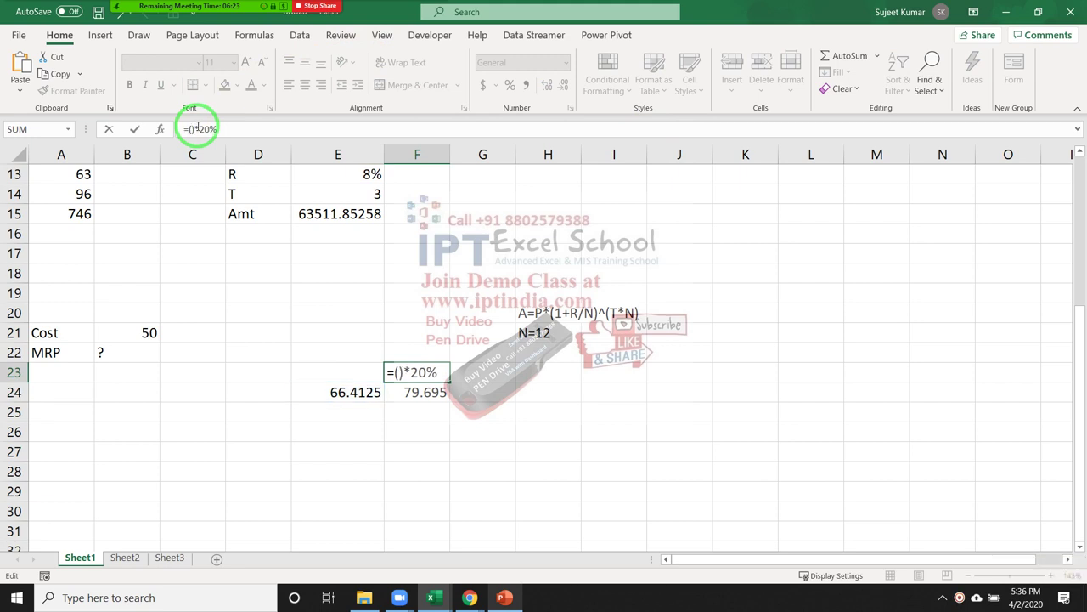
key(ctrl+v)
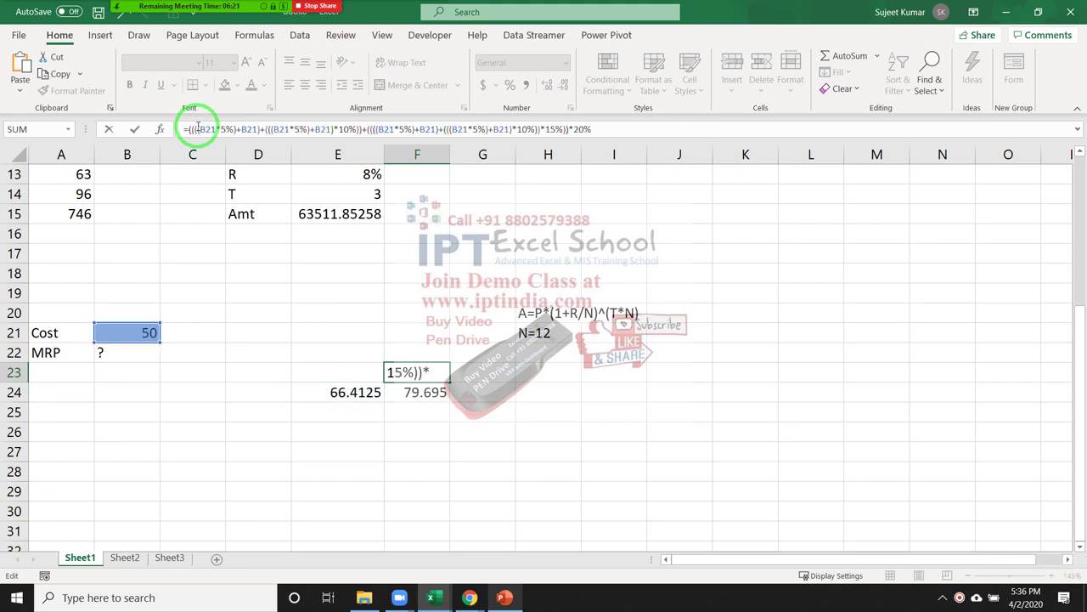
key(Return)
key(Left)
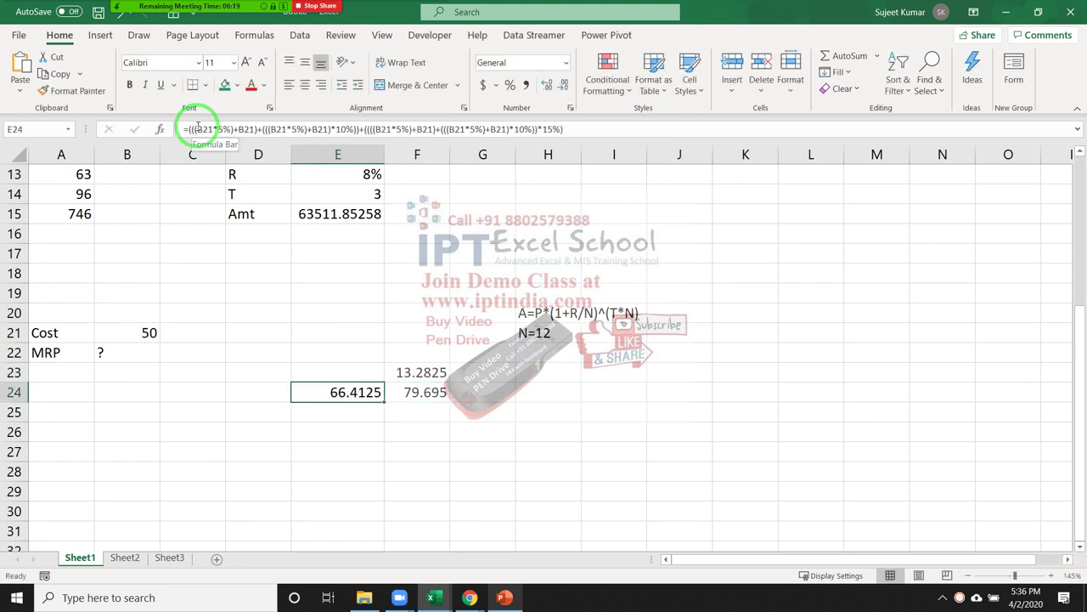
key(Delete)
Restore E24, put its bracketed B21 expression in place of E24 in F24, then clear E24
key(Right)
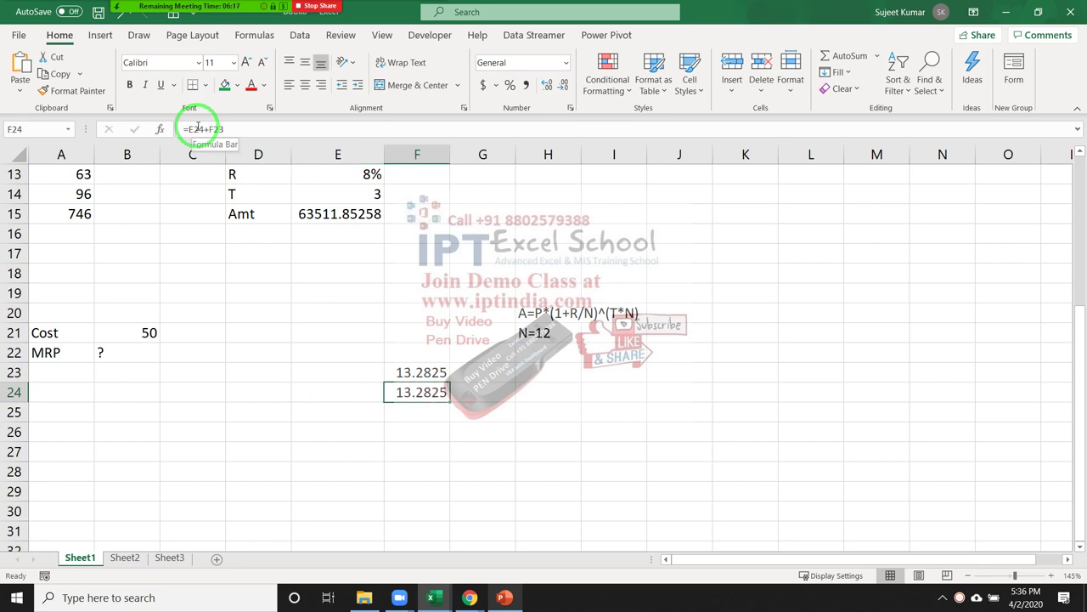
key(ctrl+z)
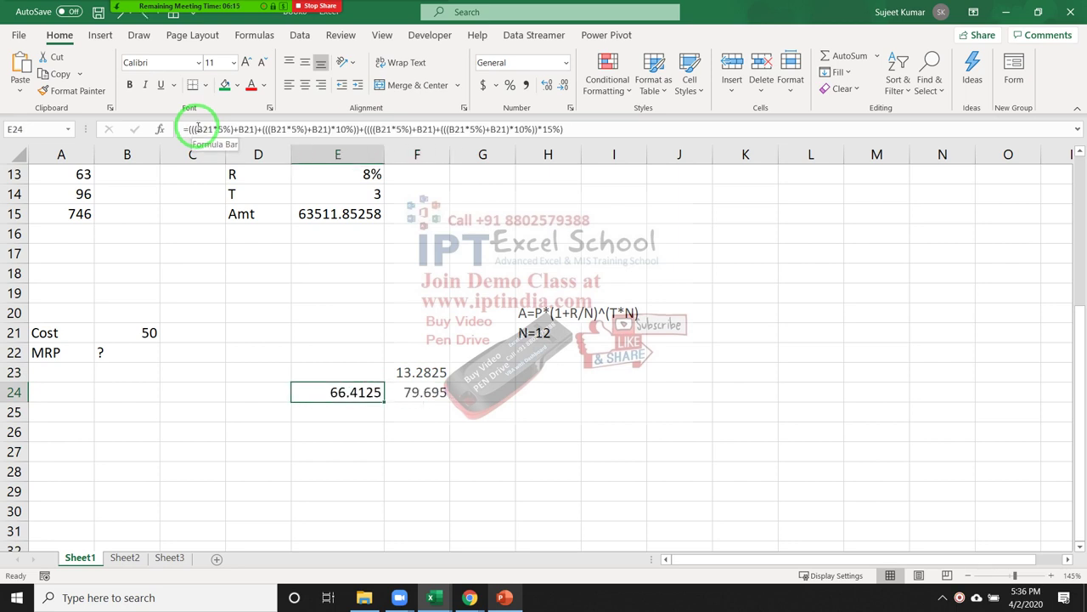
key(Right)
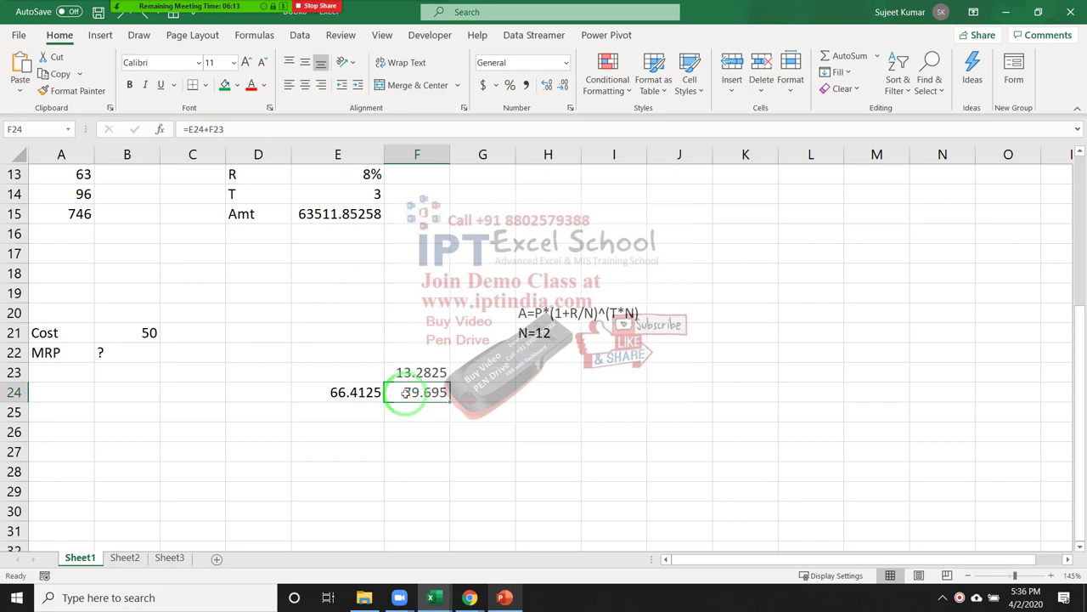
double_click(401, 392)
double_click(401, 392)
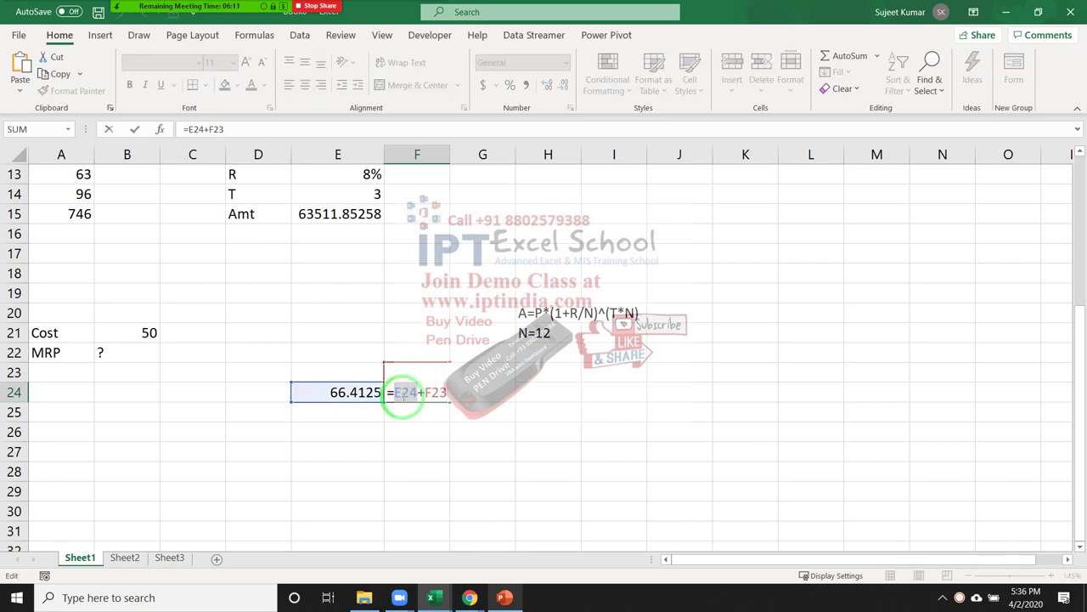
text(())
key(Left)
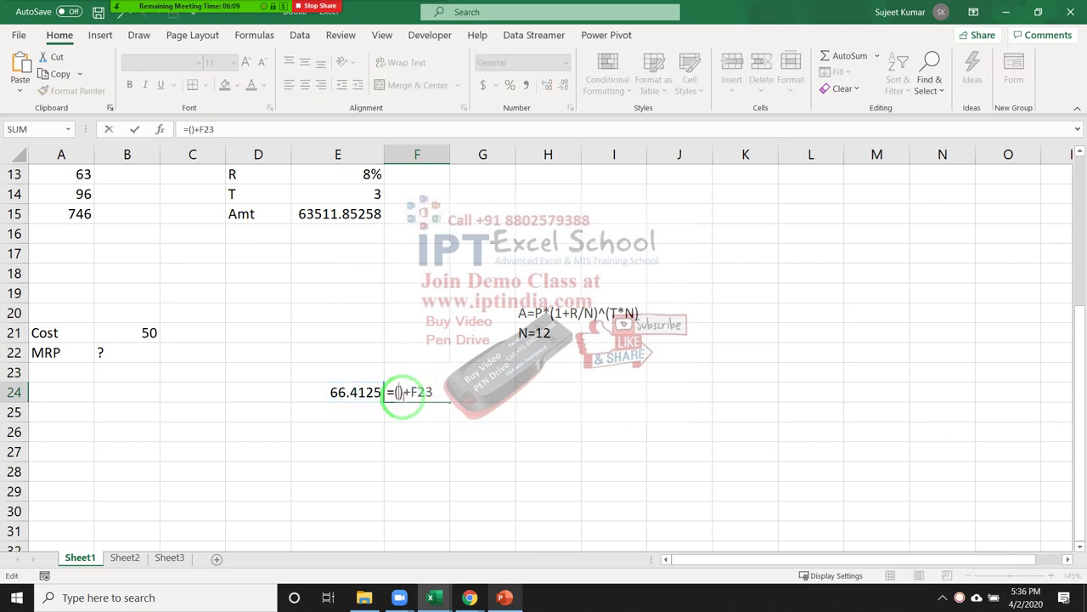
key(ctrl+v)
key(Return)
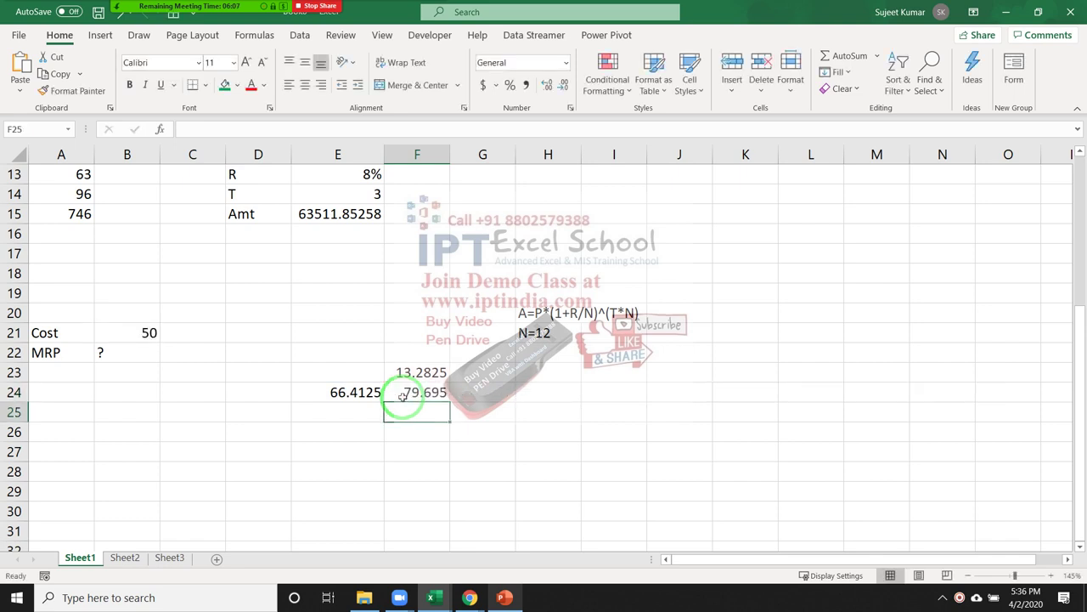
key(Up)
key(Left)
key(Delete)
Copy F23's full formula text, leaving F23 unchanged
key(Up)
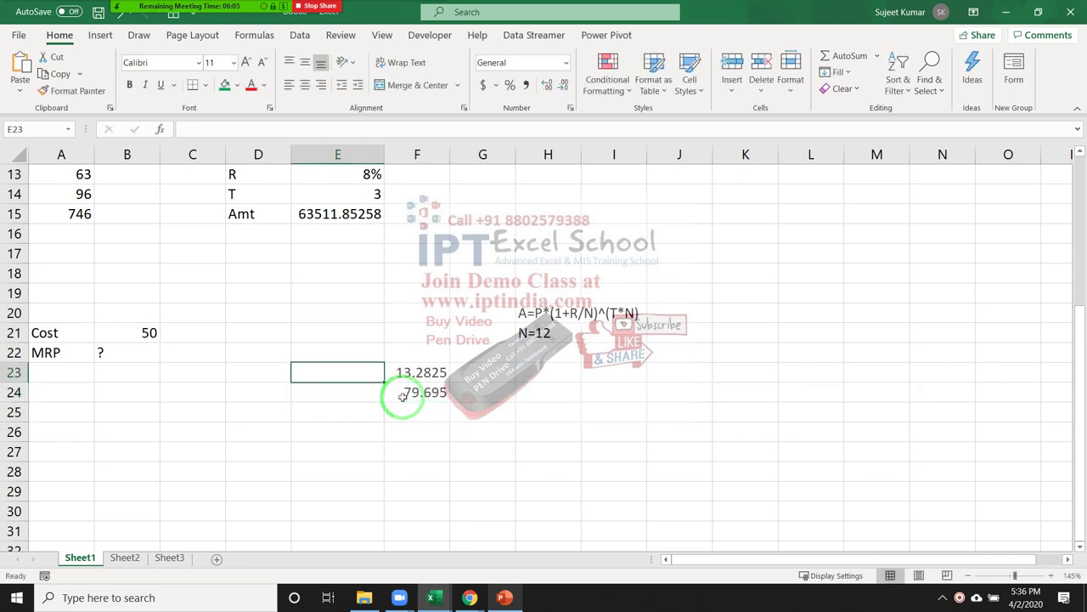
key(Right)
double_click(411, 372)
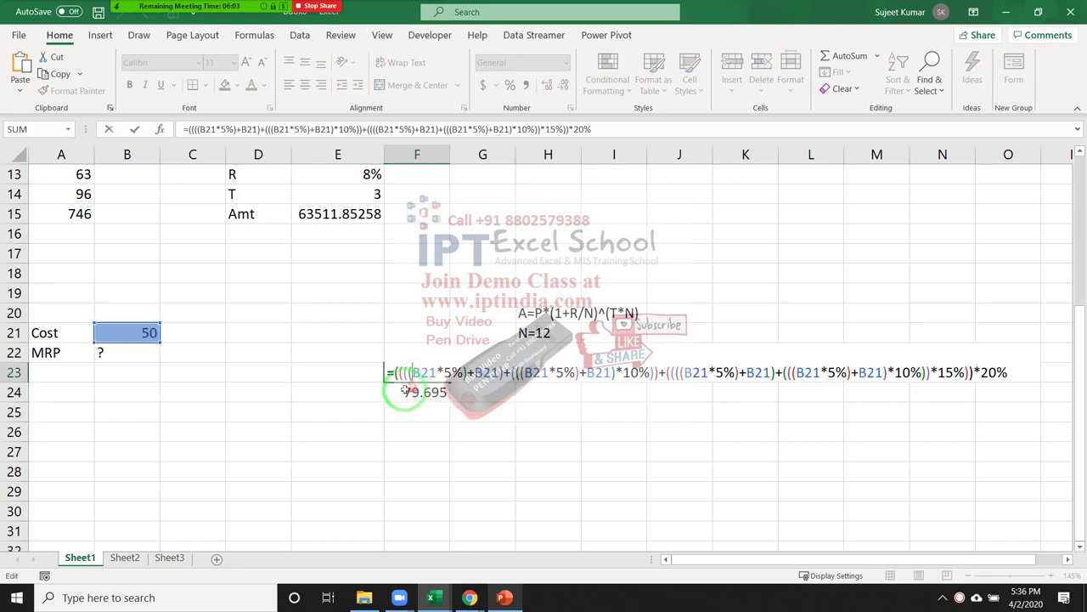
mouse_move(395, 372)
mouse_down()
mouse_move(452, 382)
mouse_move(1024, 379)
mouse_up()
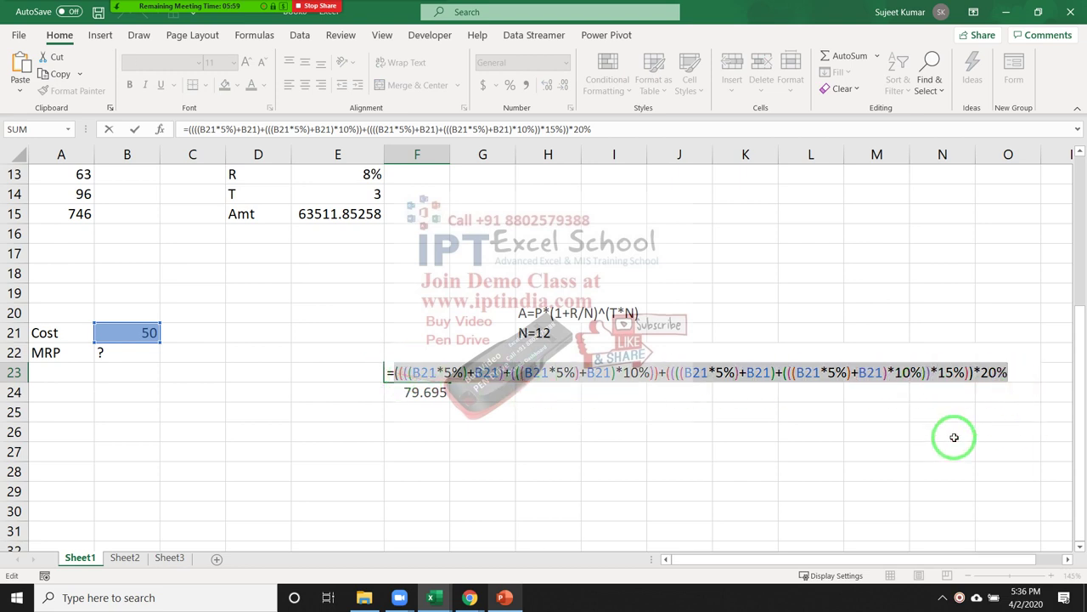
key(ctrl+c)
key(Escape)
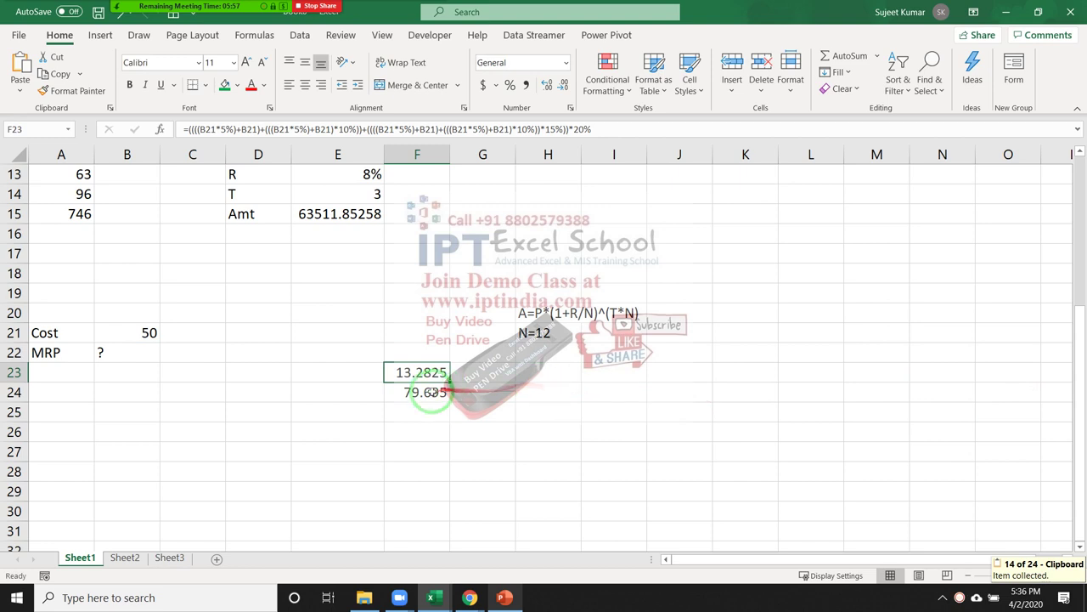
Replace the F23 reference in F24 with the copied formula in brackets, giving 79.695
double_click(429, 391)
drag(979, 391, 1005, 391)
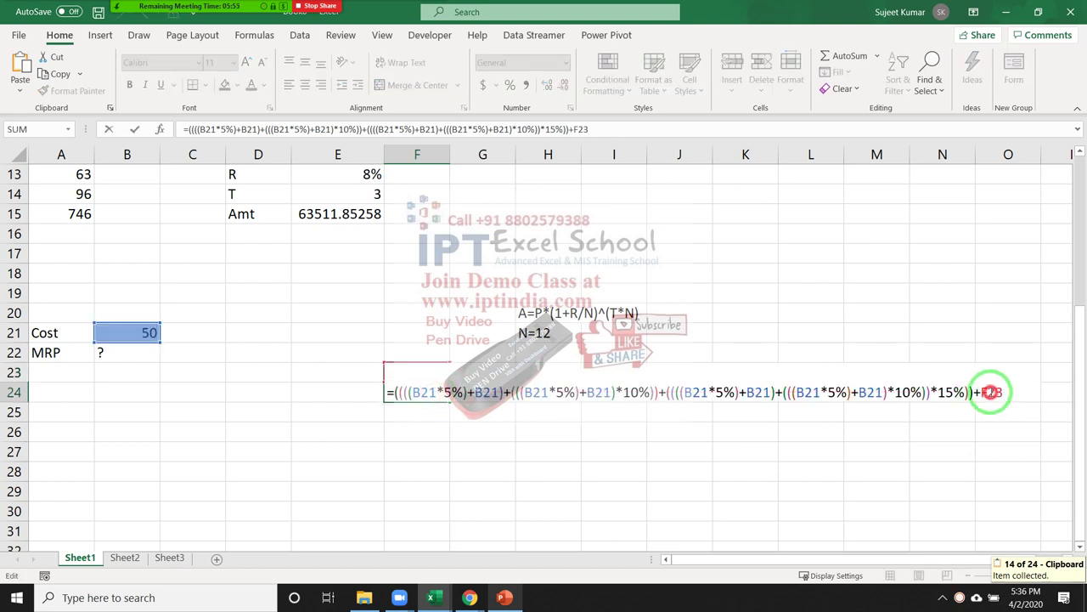
text(()
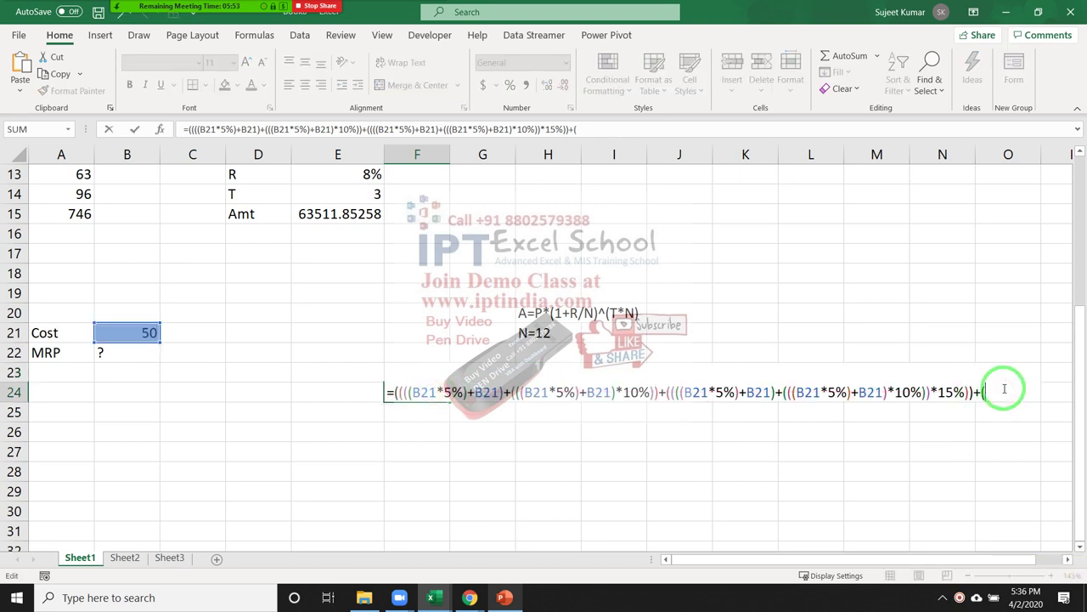
text())
key(ctrl+v)
key(Return)
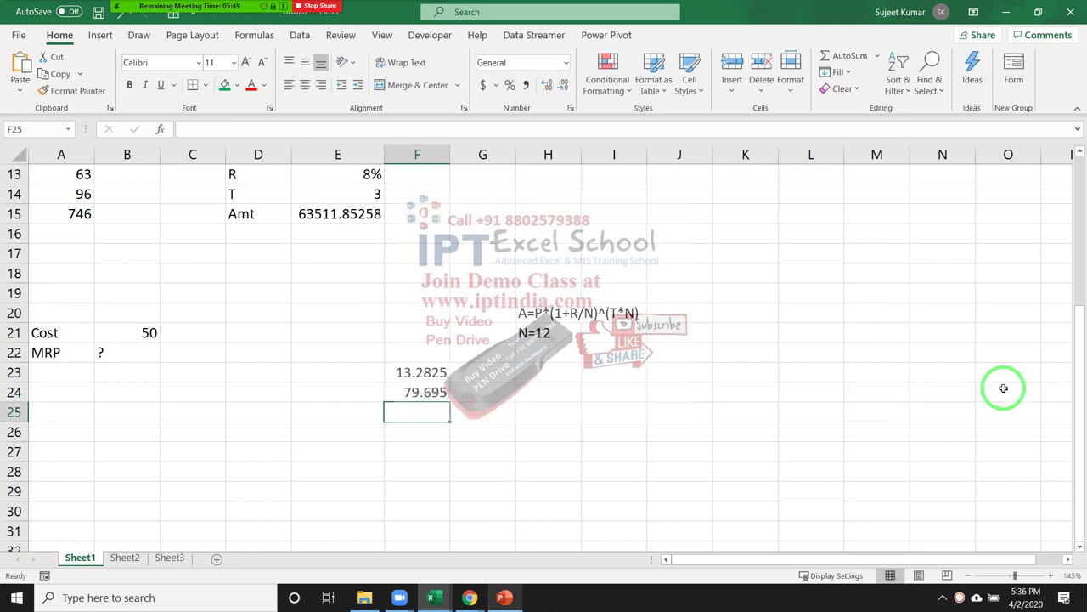
Clear the helper value in F23 and copy the F24 formula cell
key(Up)
key(Up)
key(Delete)
key(Down)
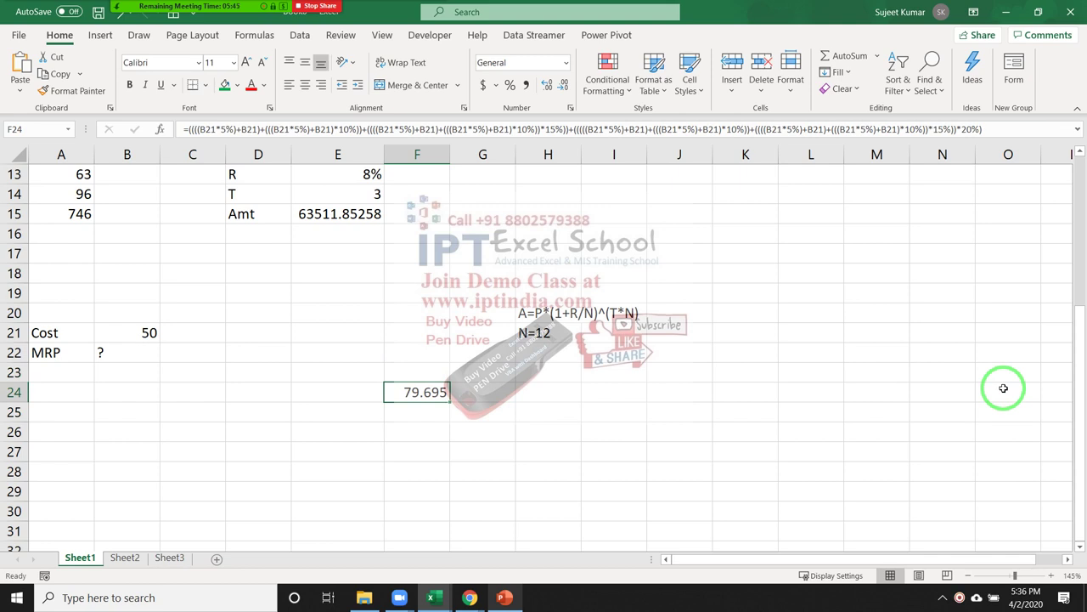
key(ctrl+c)
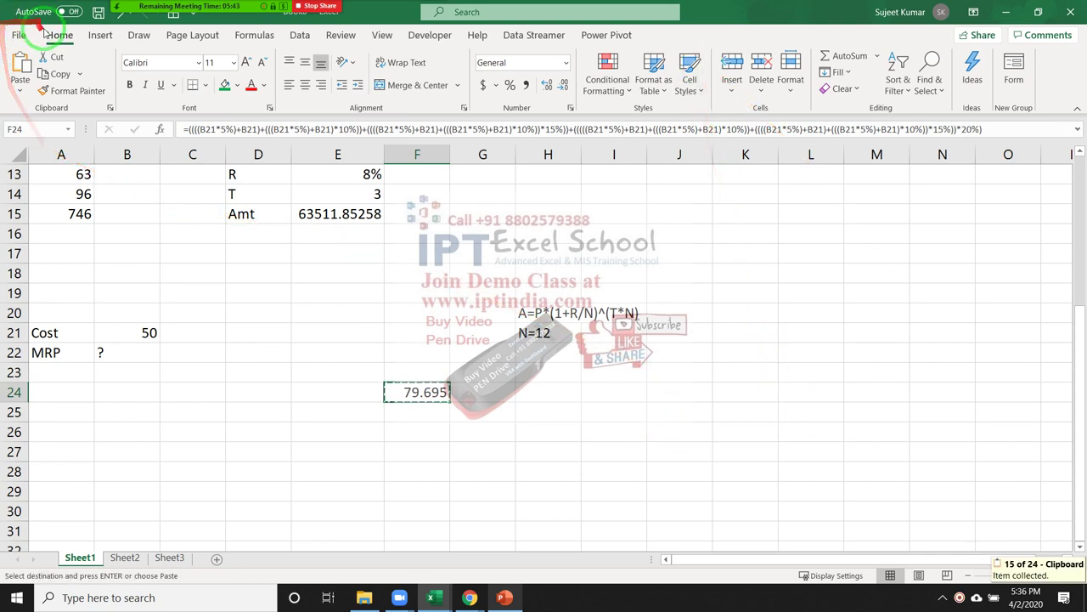
Paste the MRP formula into B22 and test Cost values 69, then 70, in B21
click(121, 351)
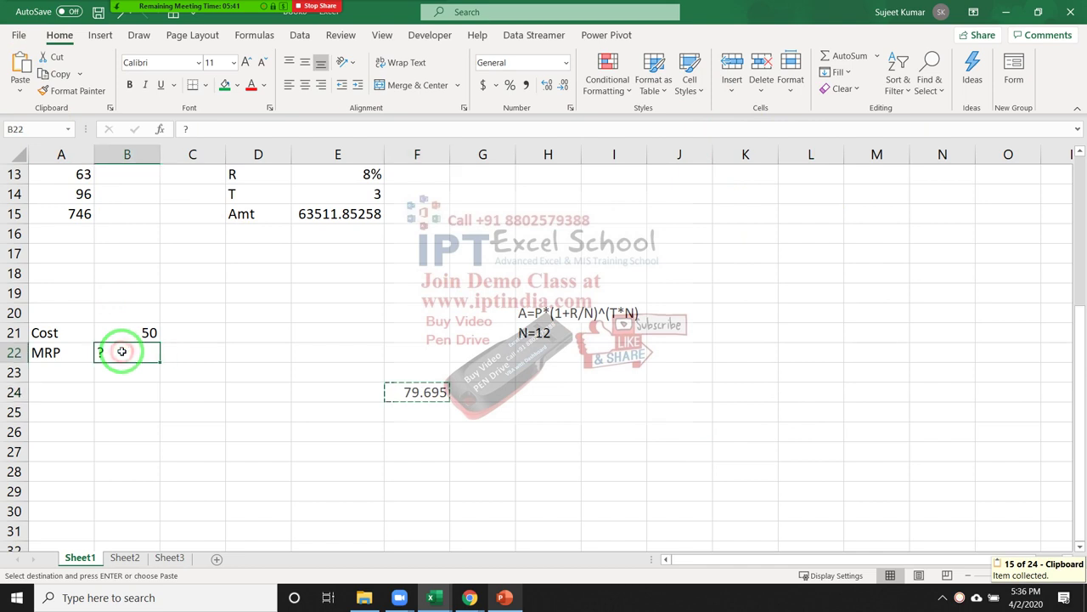
key(Return)
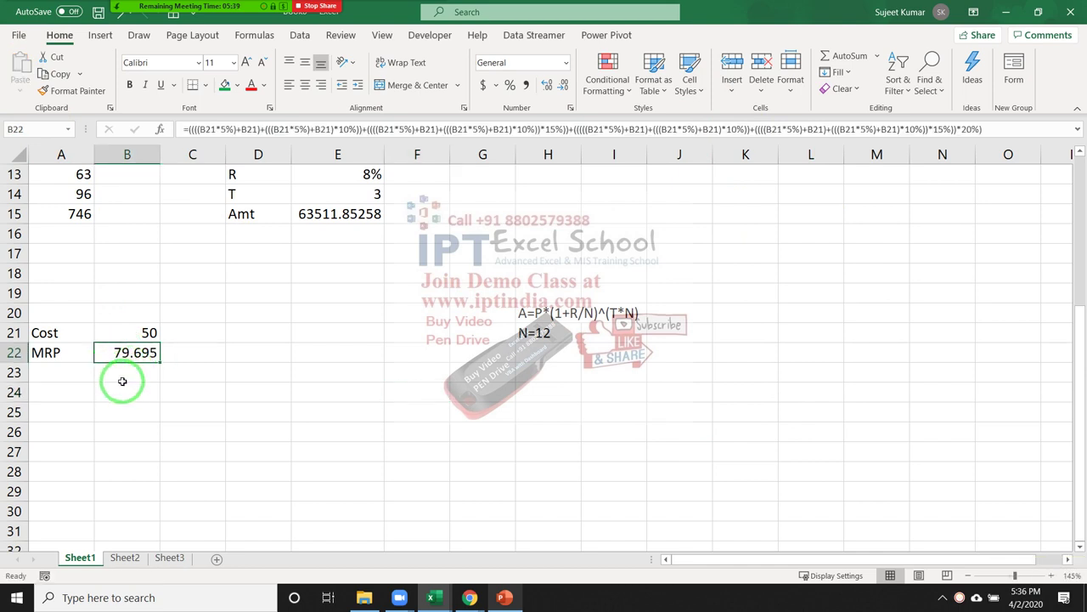
key(Up)
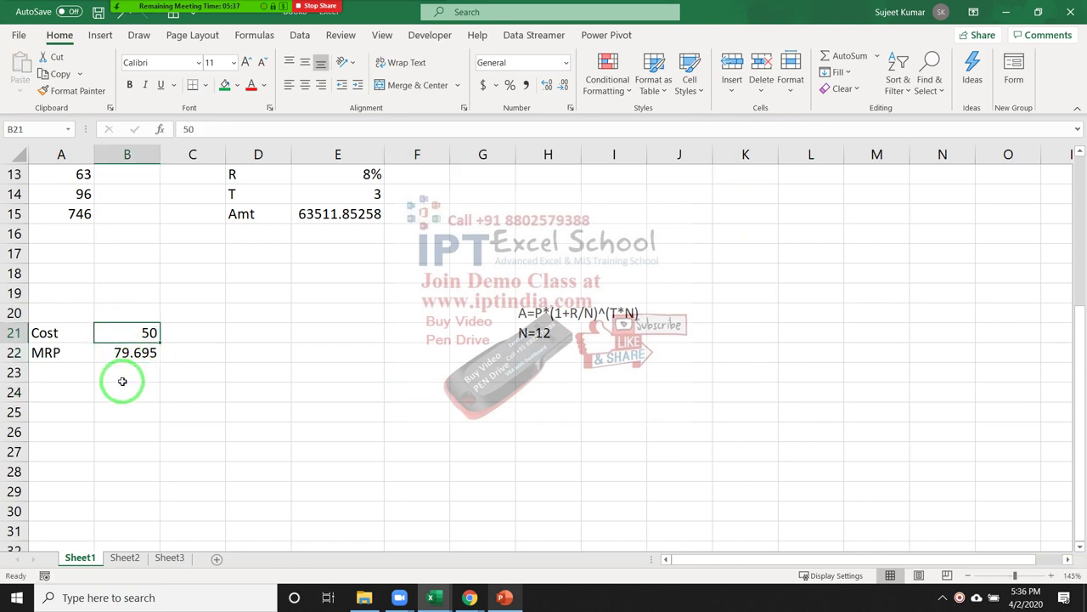
text(69)
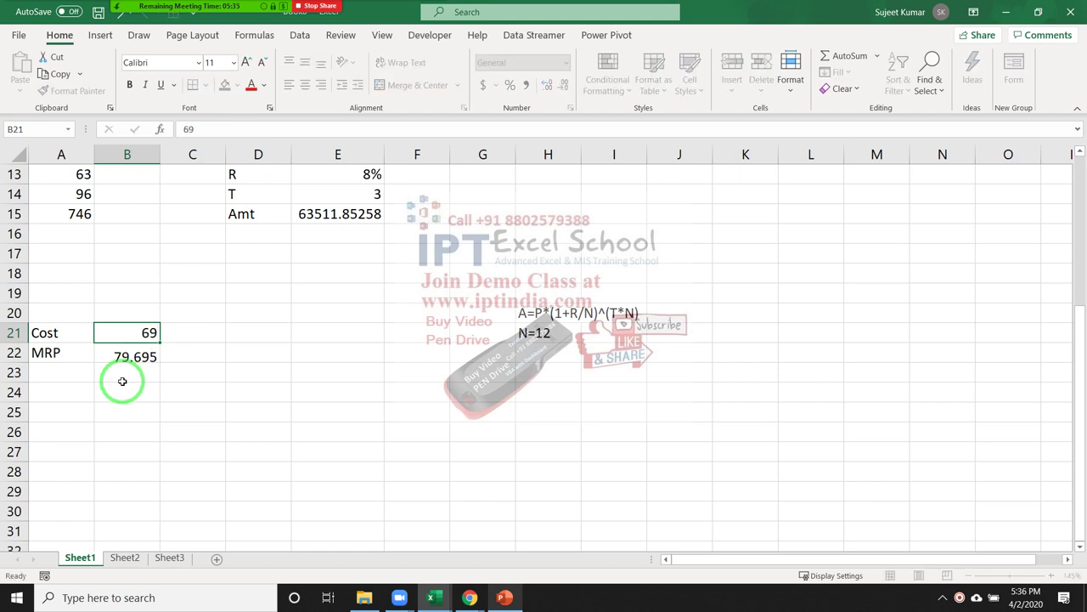
key(Return)
key(Up)
text(70)
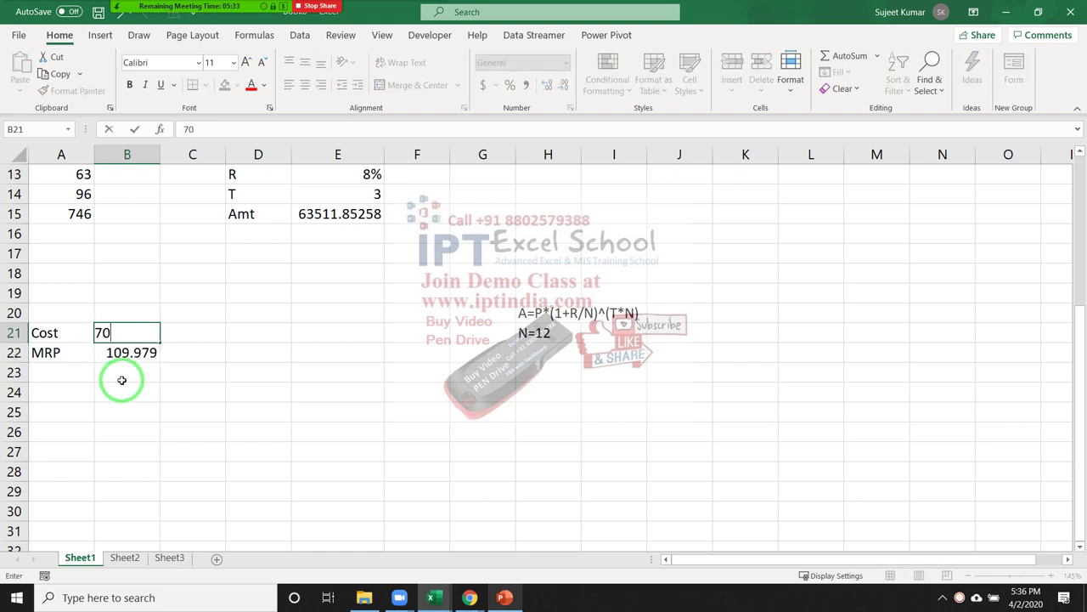
key(Return)
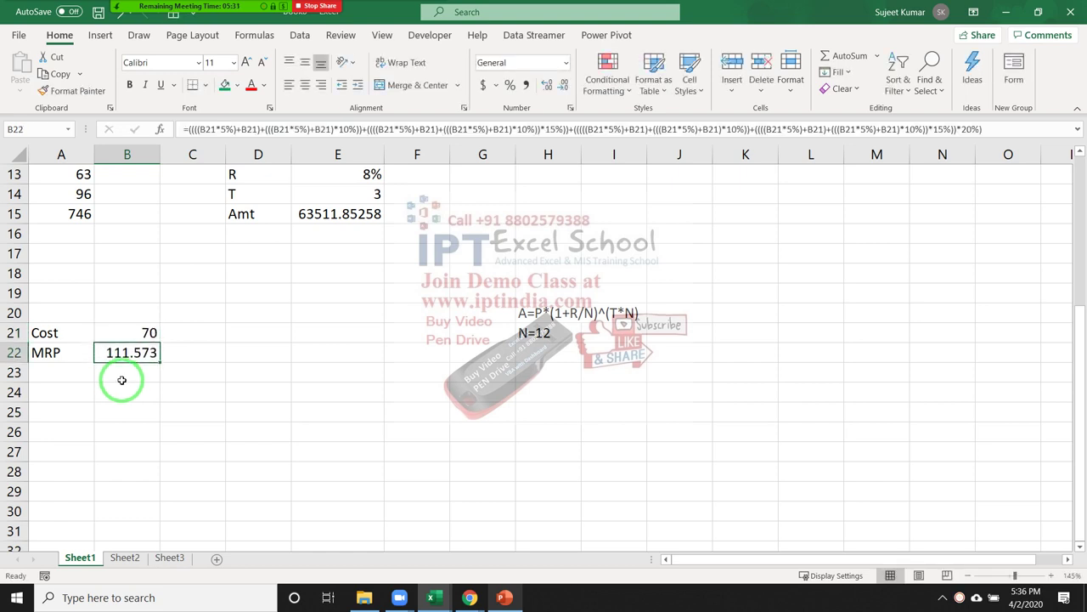
Inspect B22's nested formula, which now shows 111.573
key(F2)
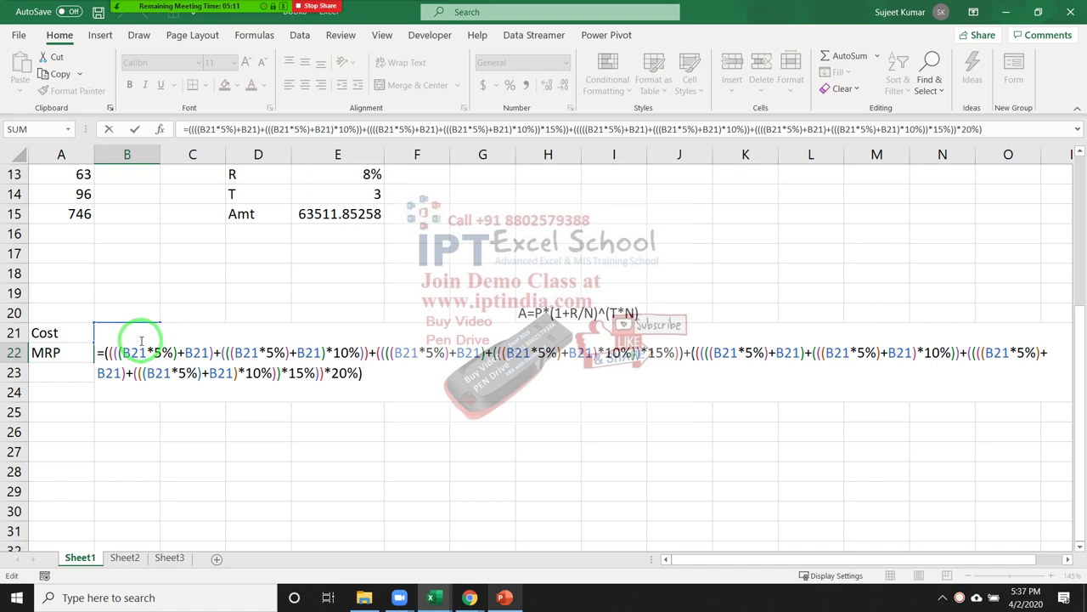
key(Return)
click(136, 352)
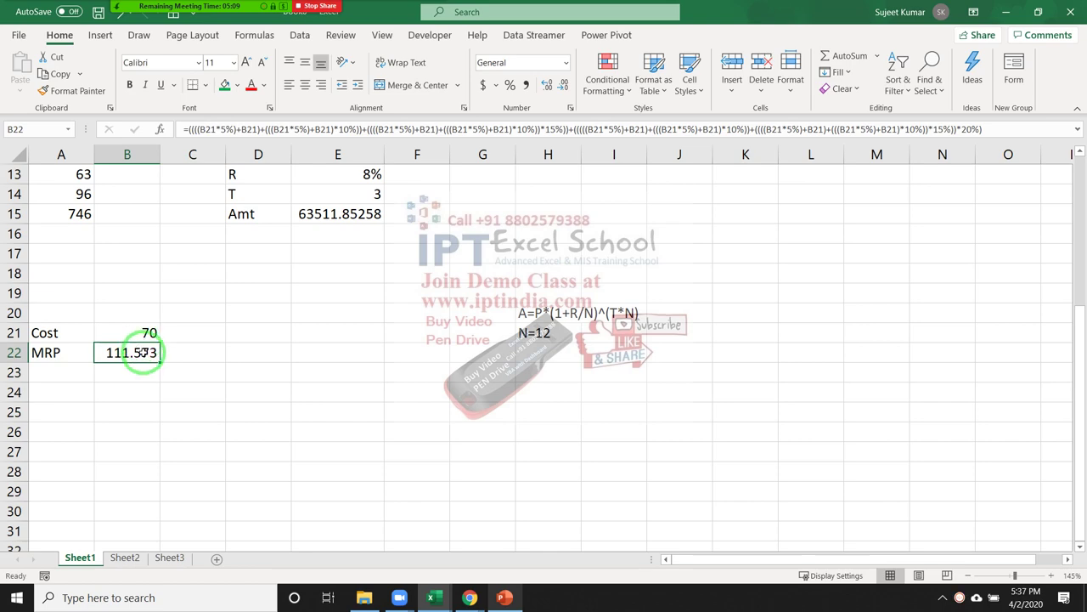
scroll(259, 237, up, 2)
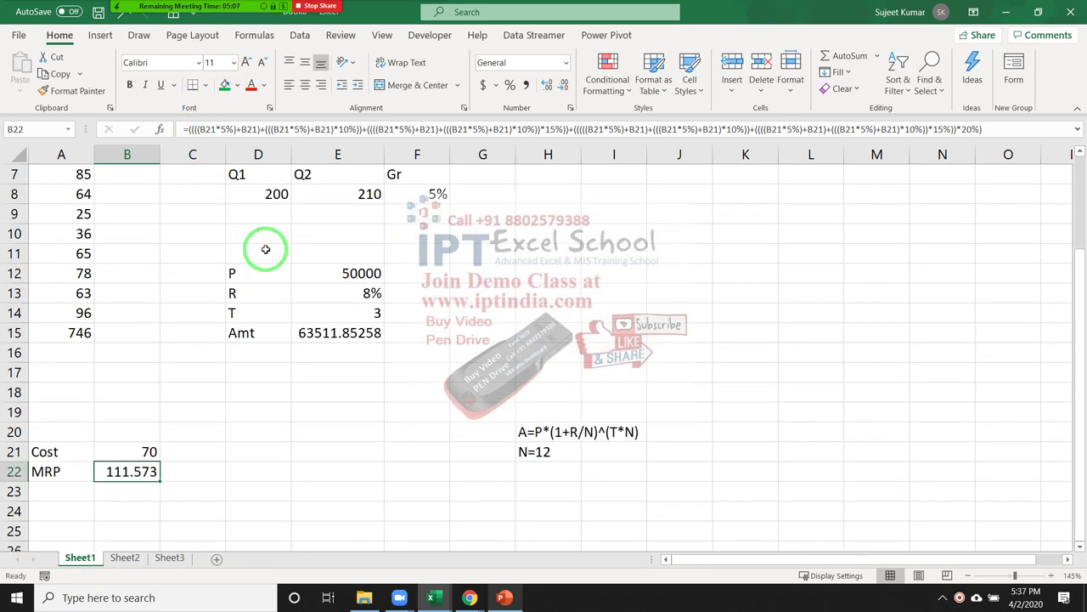
scroll(266, 248, up, 1)
scroll(269, 247, up, 1)
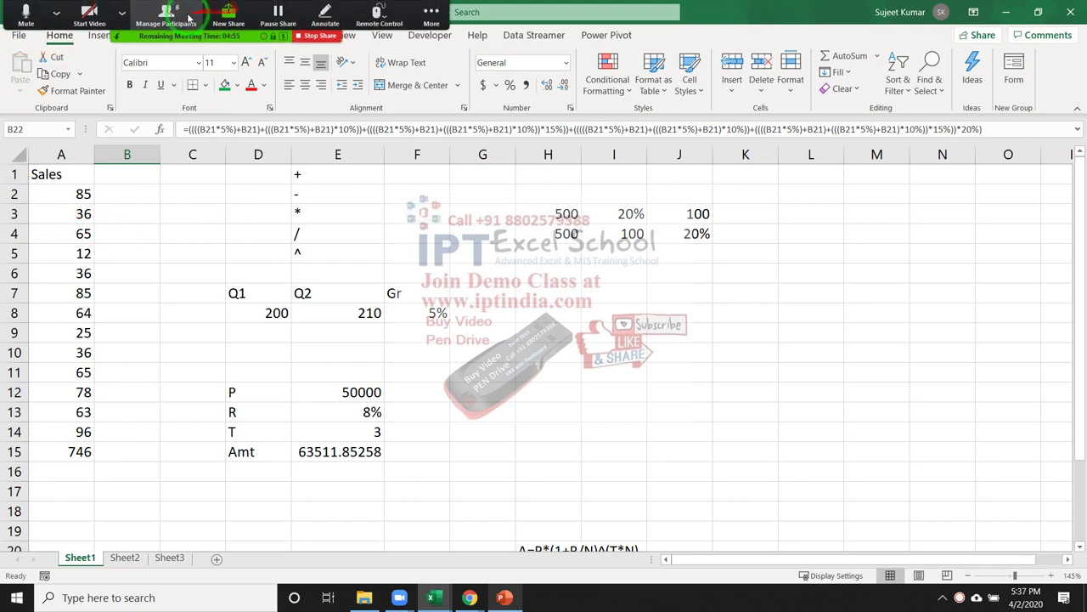
click(183, 12)
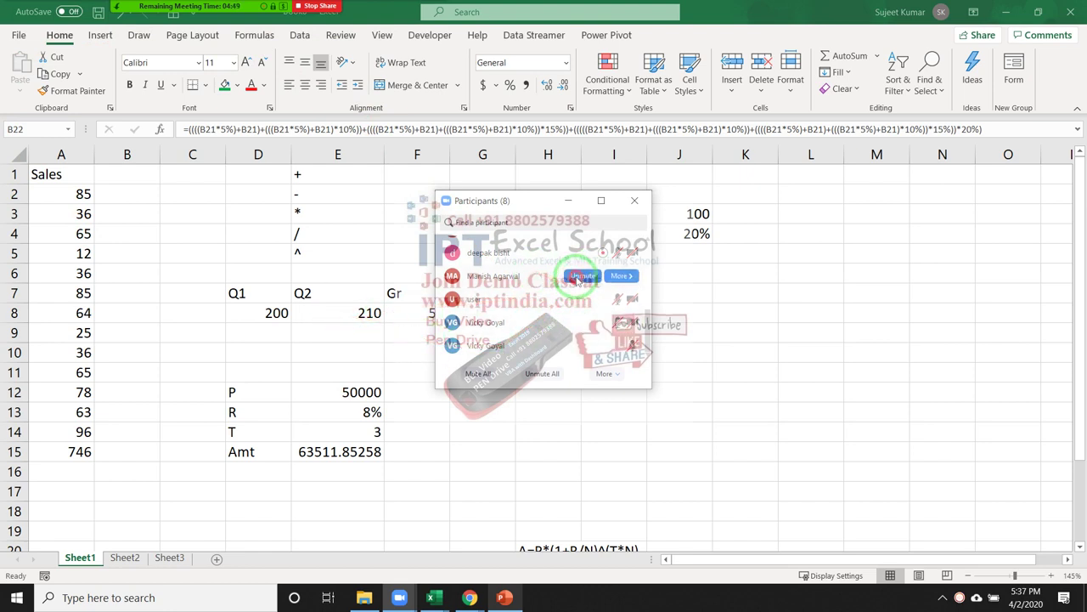
mouse_move(543, 344)
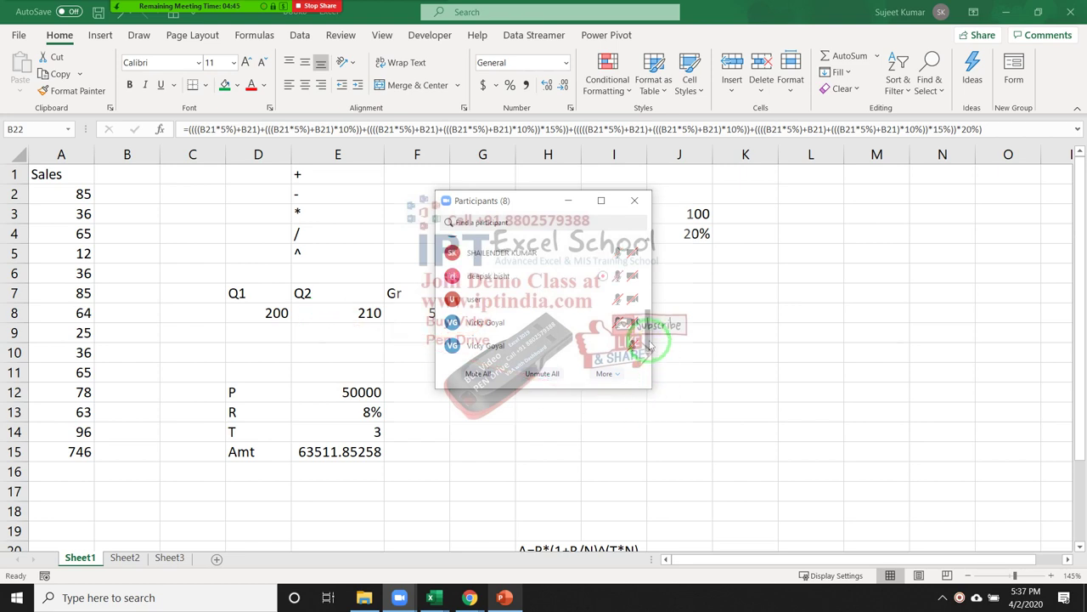
click(635, 200)
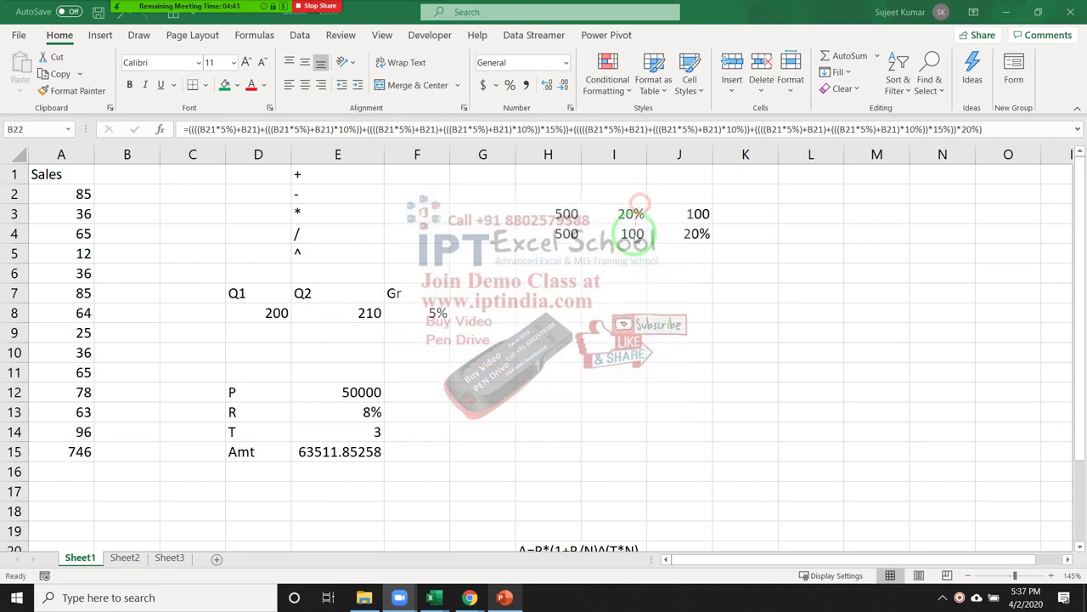
click(611, 278)
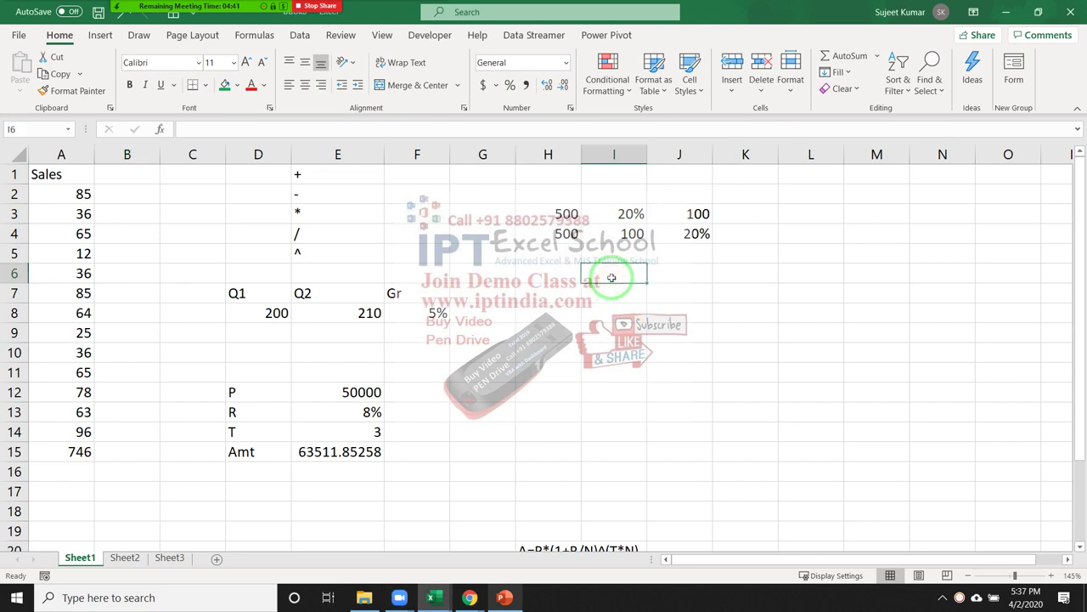
text(=10^)
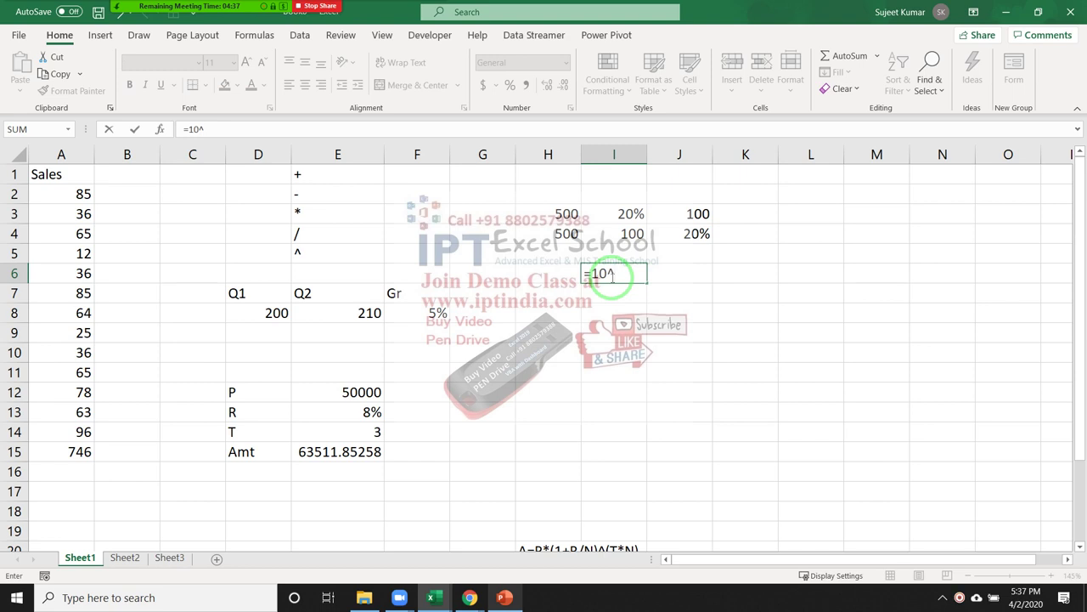
text(2)
key(ctrl+Return)
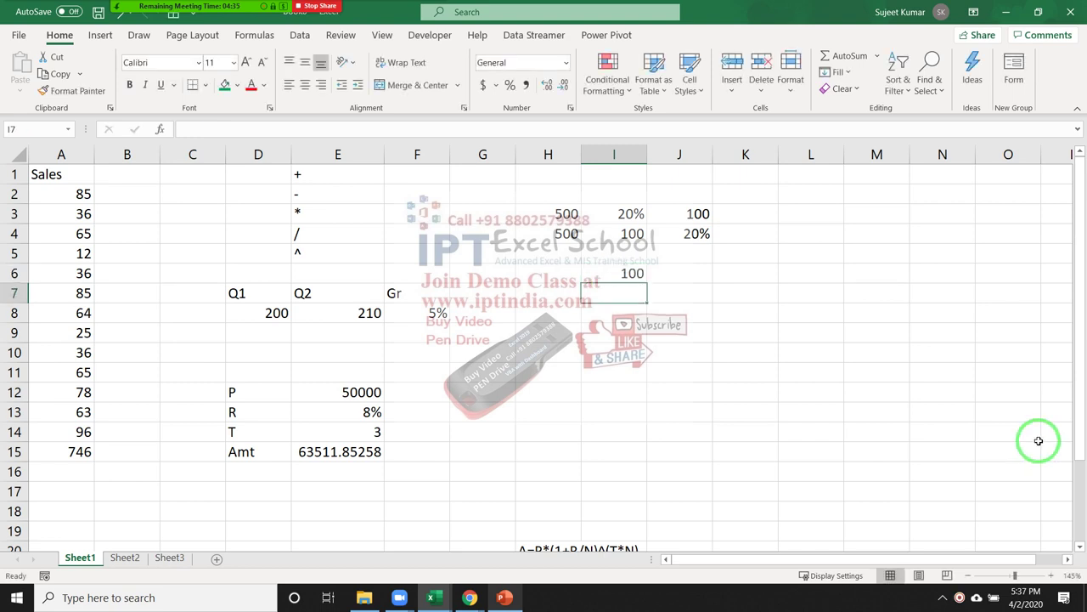
key(F2)
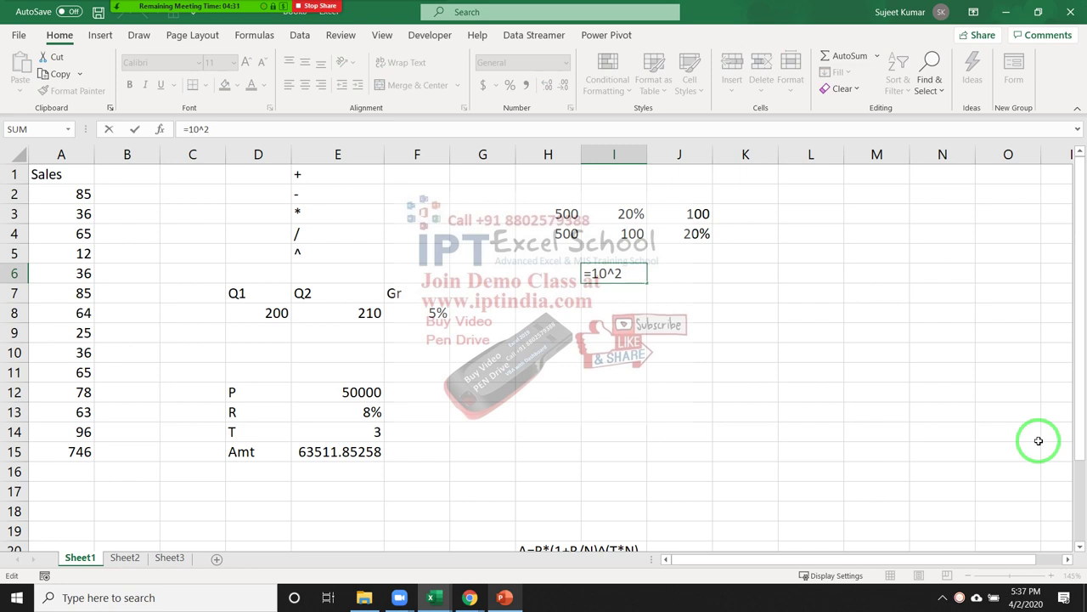
key(BackSpace)
text(3)
key(Return)
key(Up)
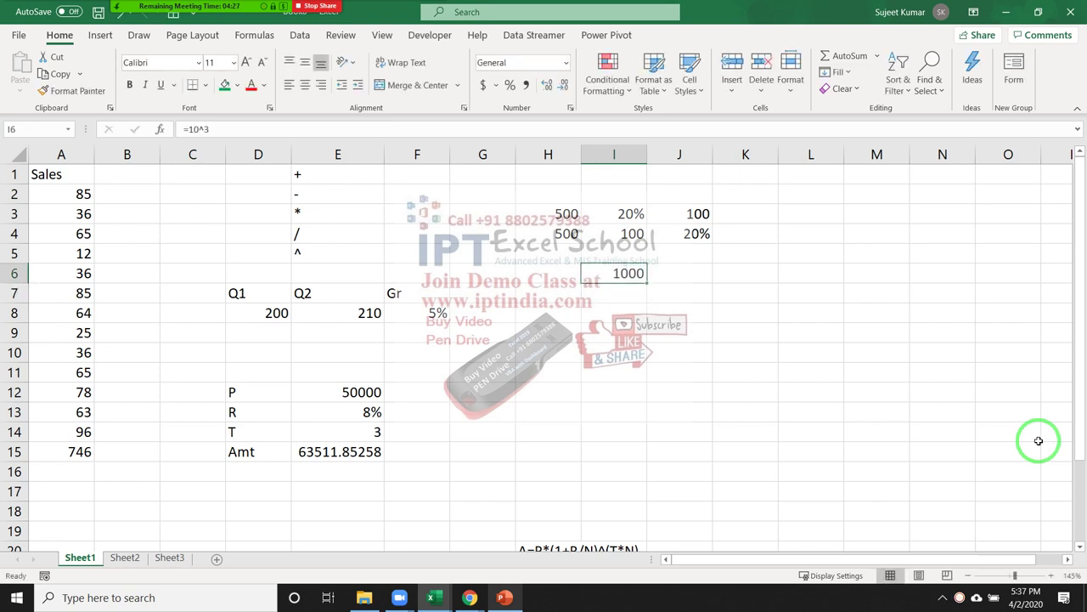
key(Delete)
key(Left)
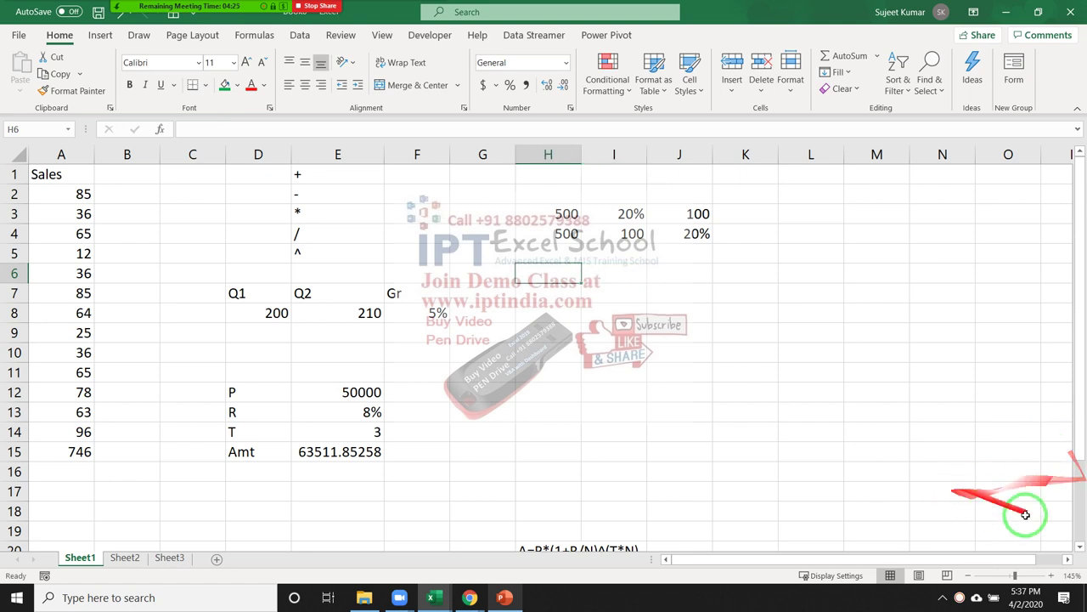
Enter =MAX(A2:A14) in A16, giving the Sales maximum of 96
click(79, 449)
key(alt+equal)
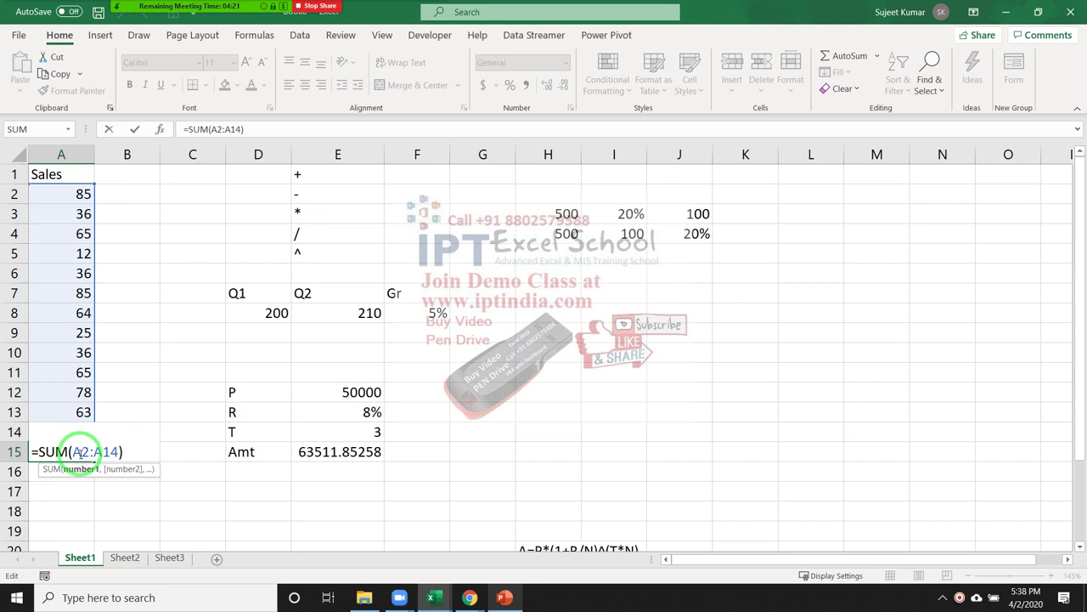
key(ctrl+Return)
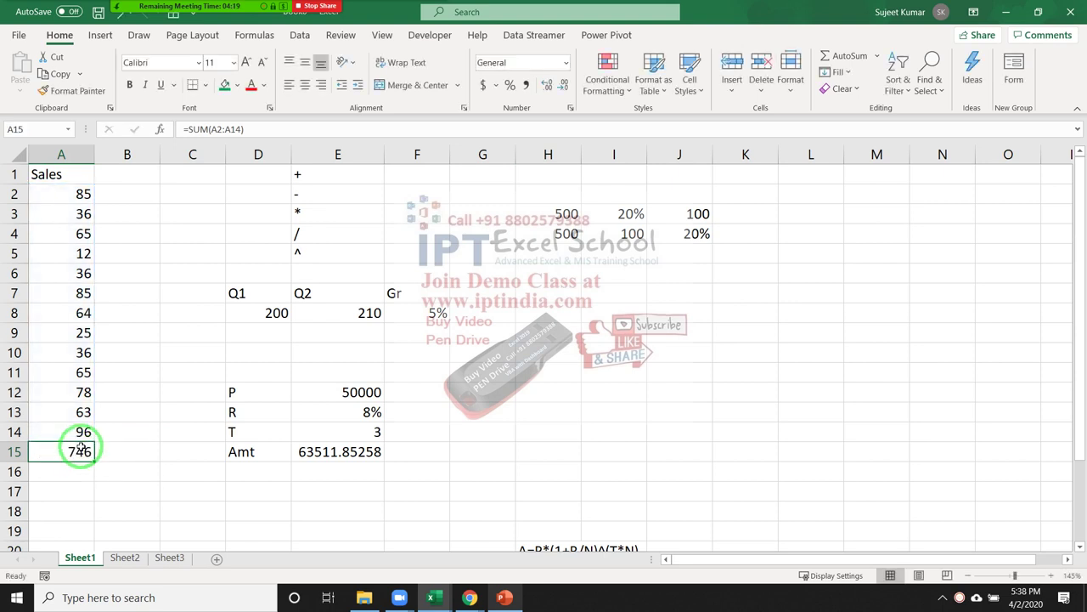
key(Down)
text(=)
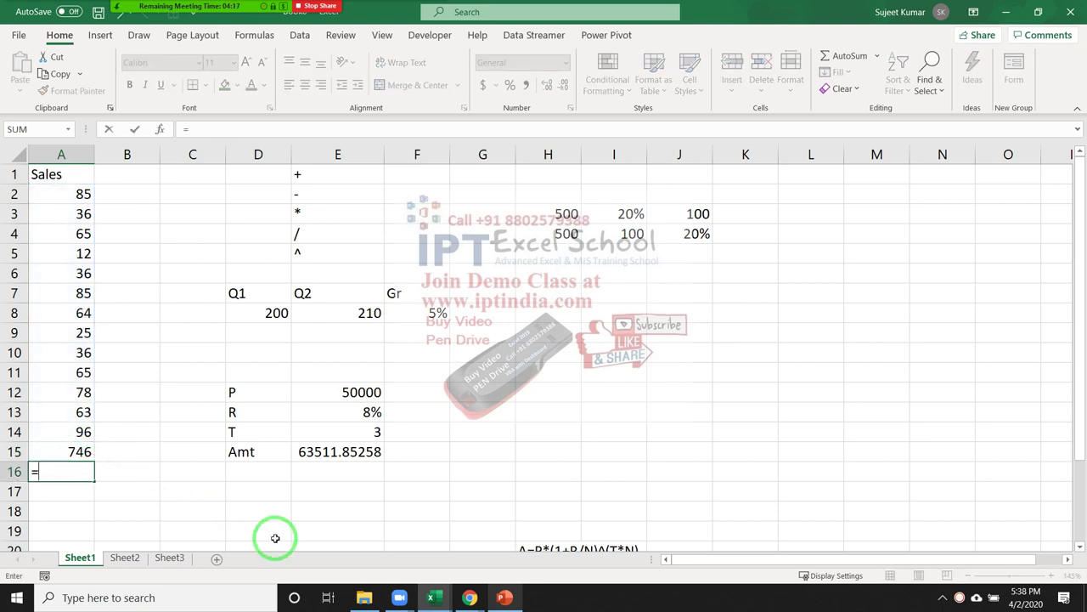
text(max)
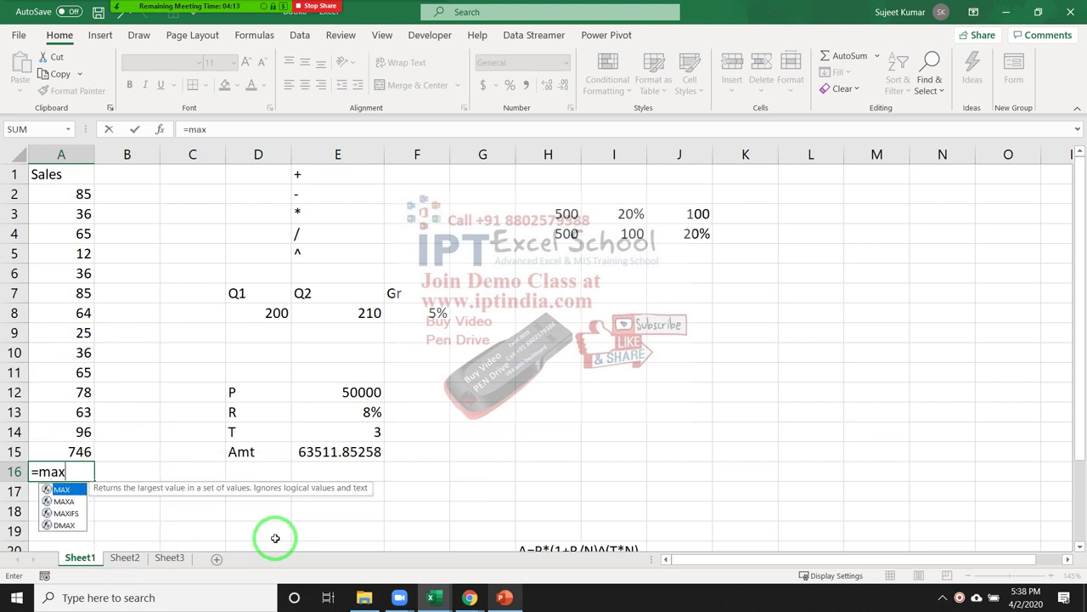
text(()
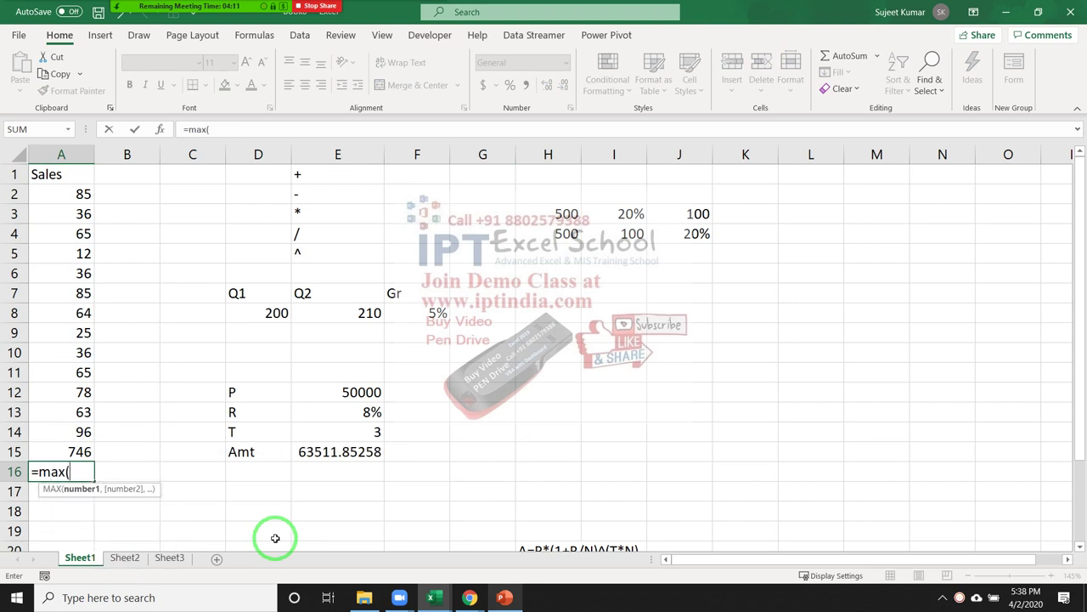
drag(76, 432, 34, 195)
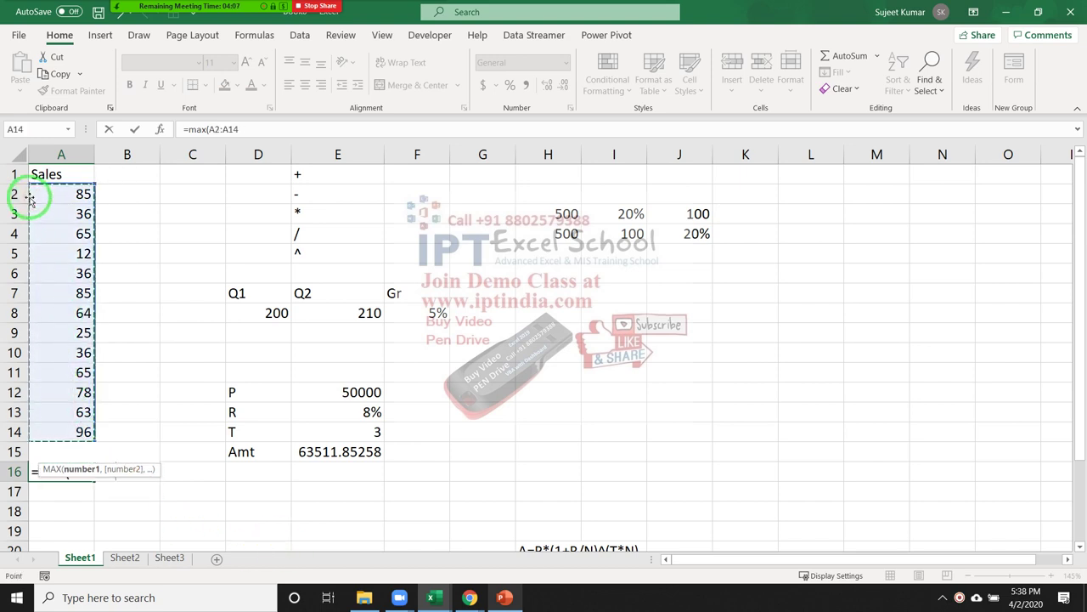
key(Return)
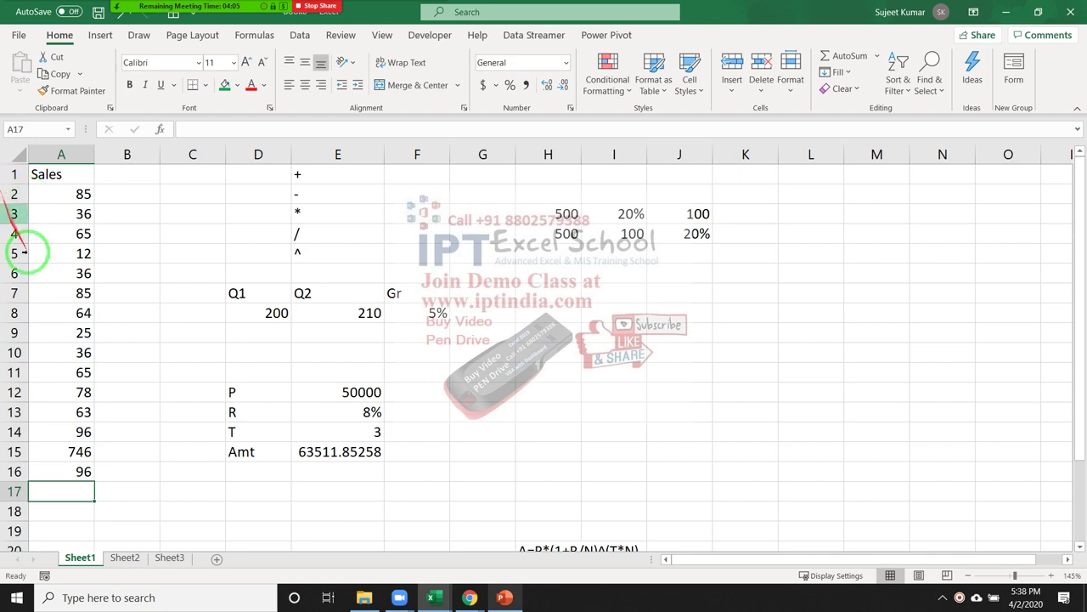
click(81, 474)
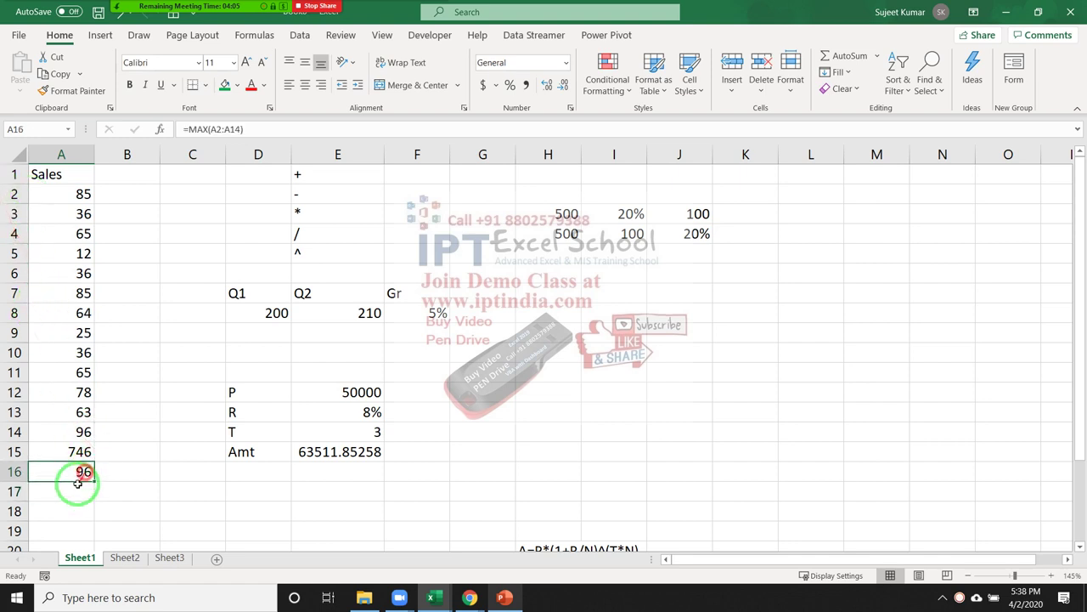
Enter =AVERAGE(A2:A14) in B16, giving 57.3846
click(138, 473)
text(=)
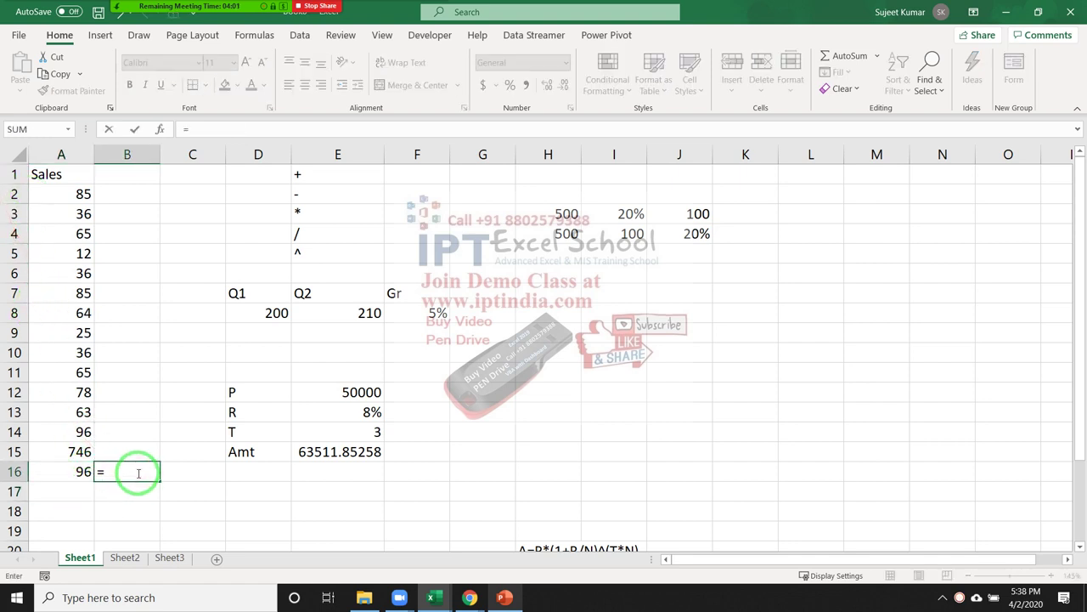
text(av)
key(Down)
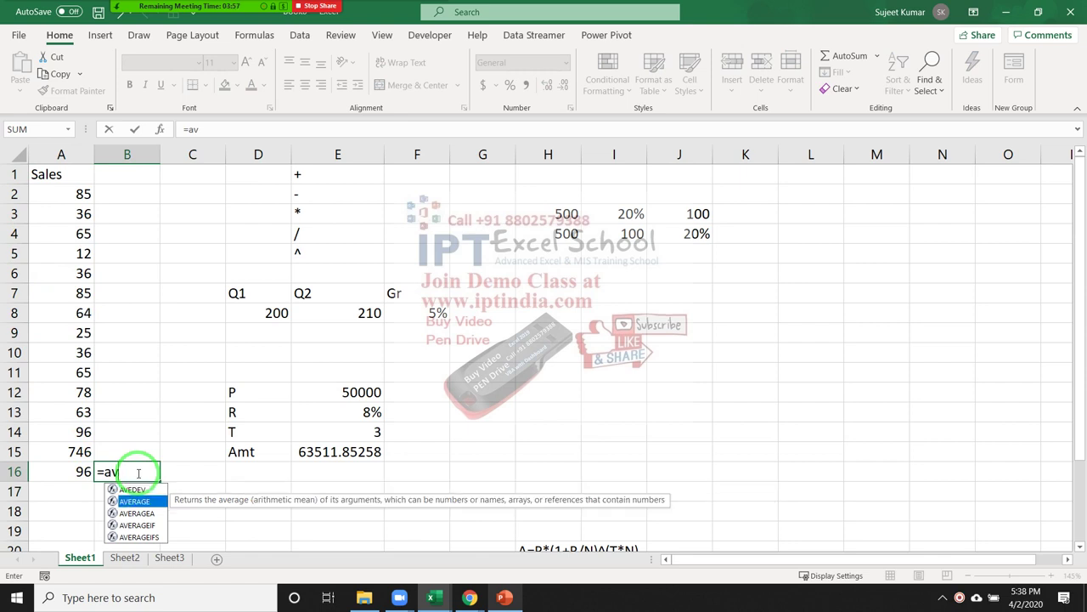
key(Tab)
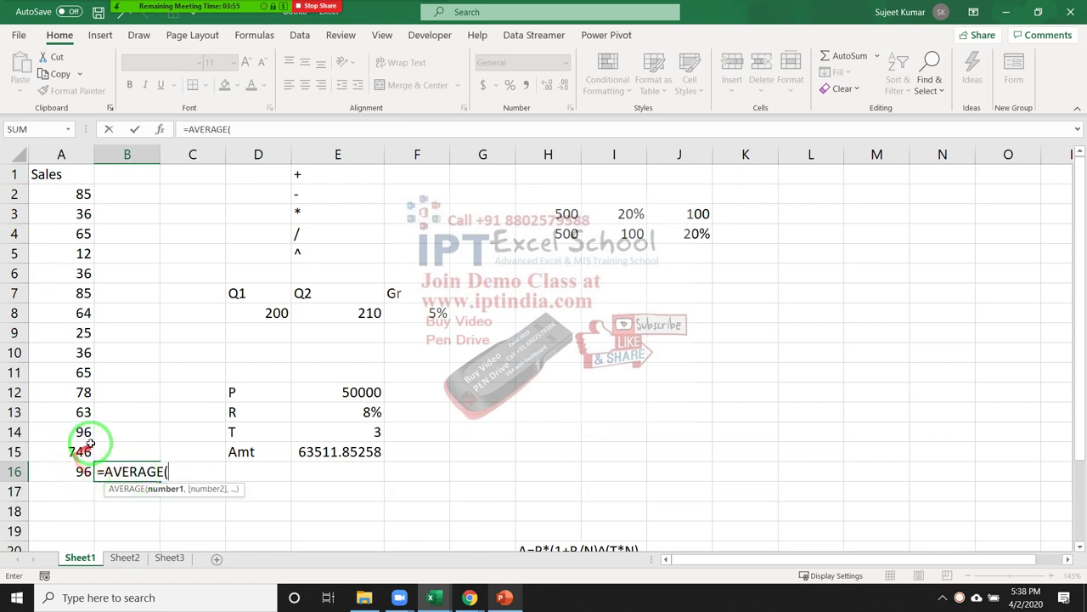
drag(84, 436, 69, 195)
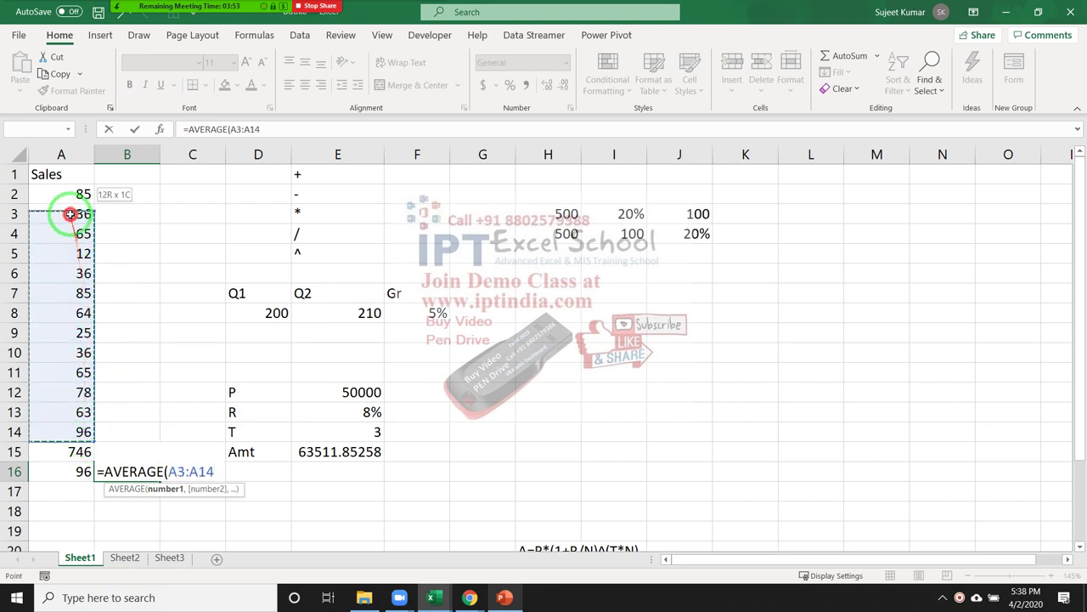
text())
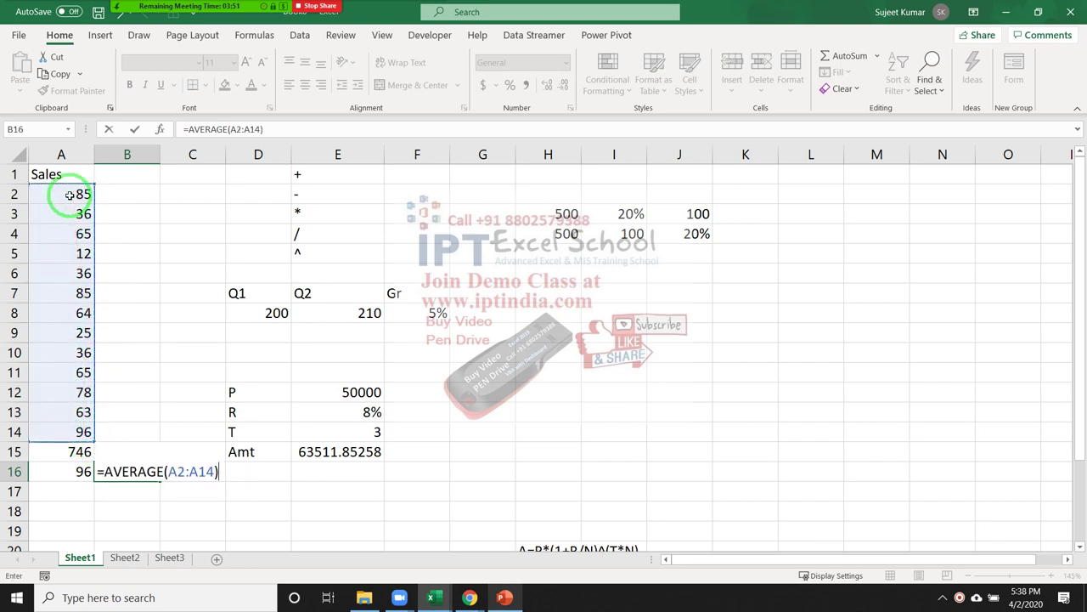
key(Return)
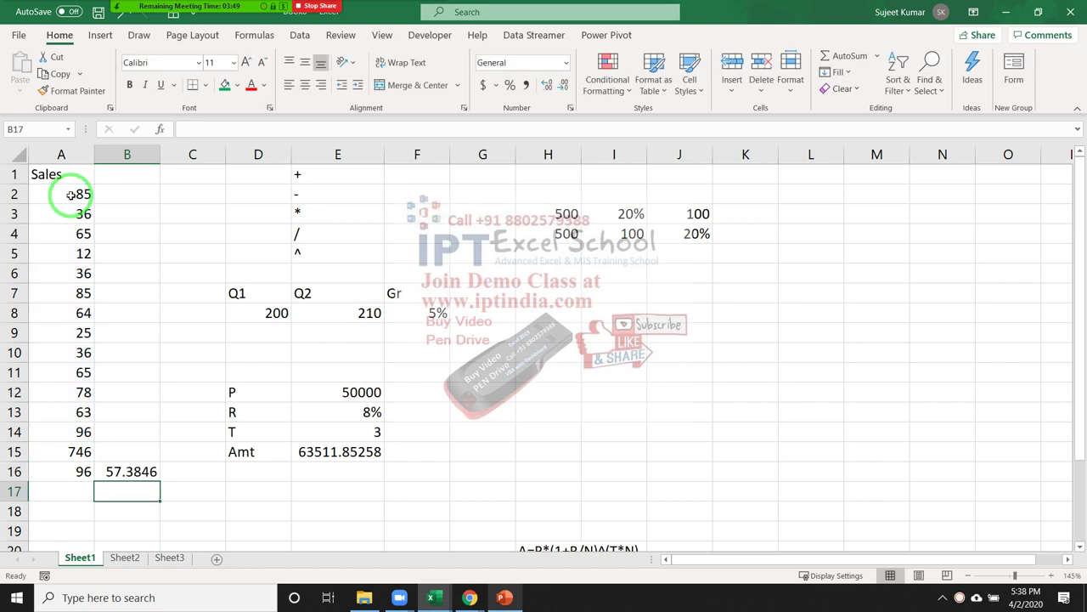
key(Up)
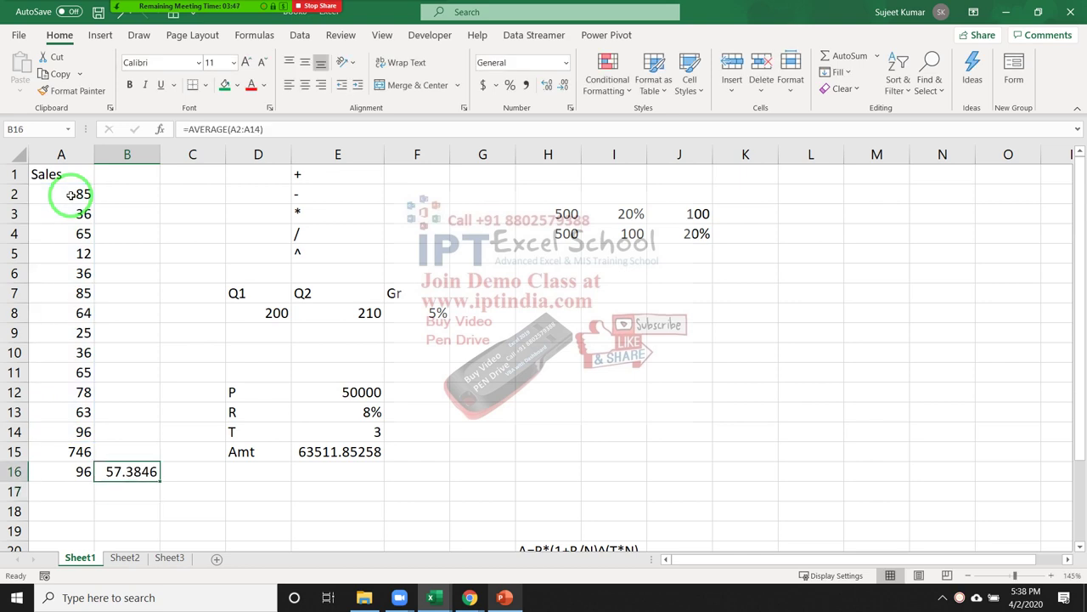
key(Right)
key(Left)
key(Left)
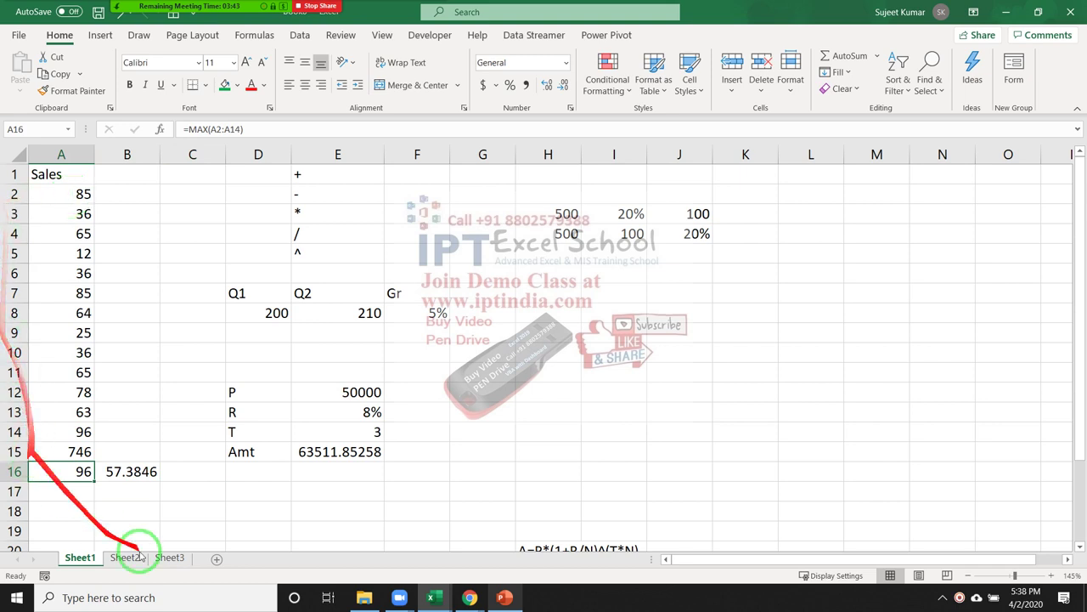
drag(308, 177, 323, 247)
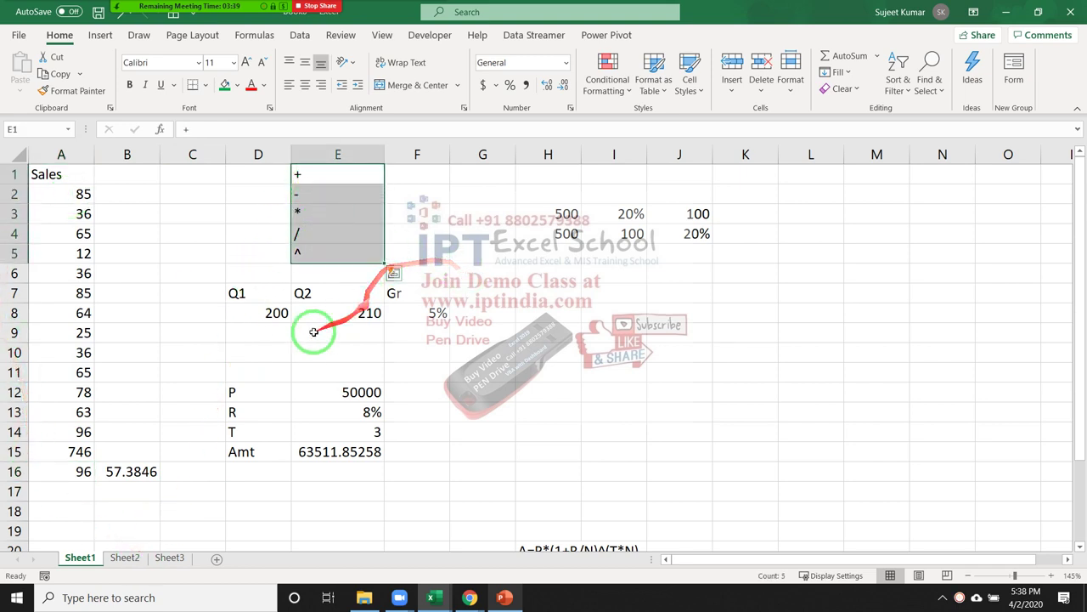
click(416, 351)
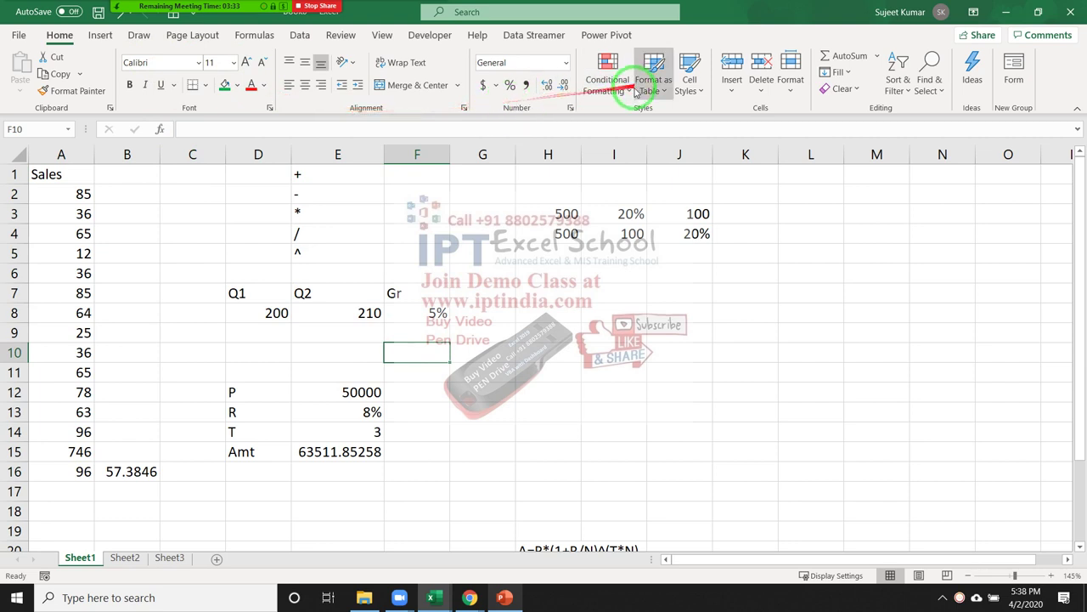
click(608, 78)
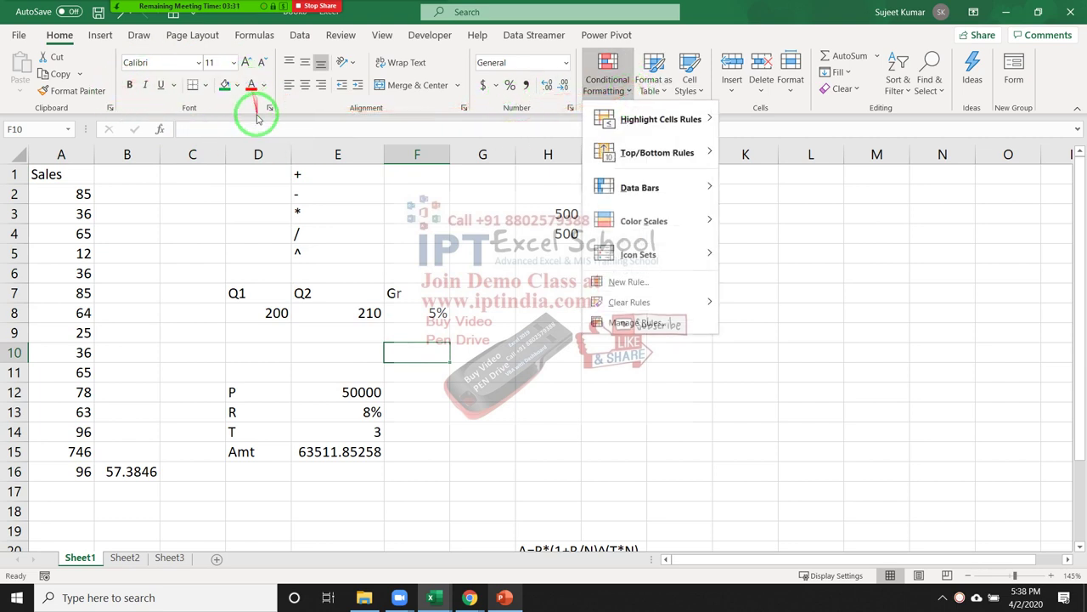
click(220, 189)
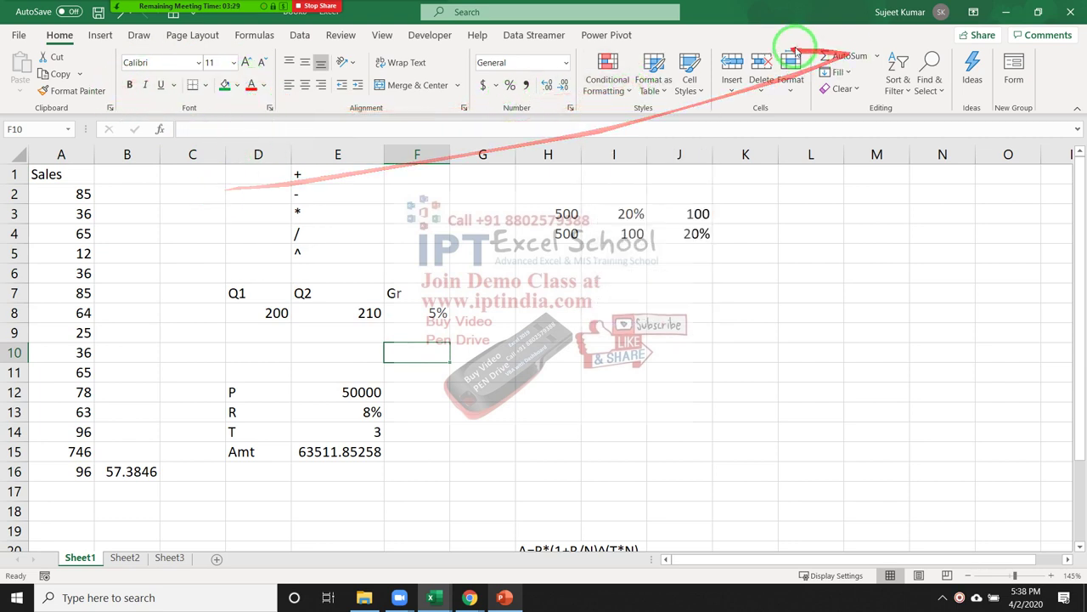
click(607, 78)
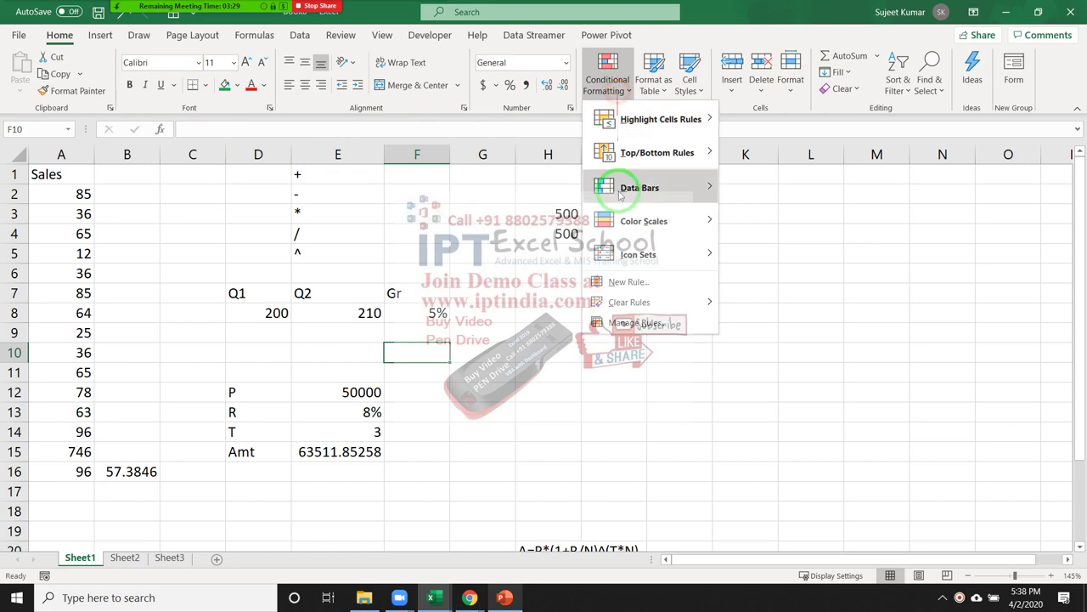
click(624, 283)
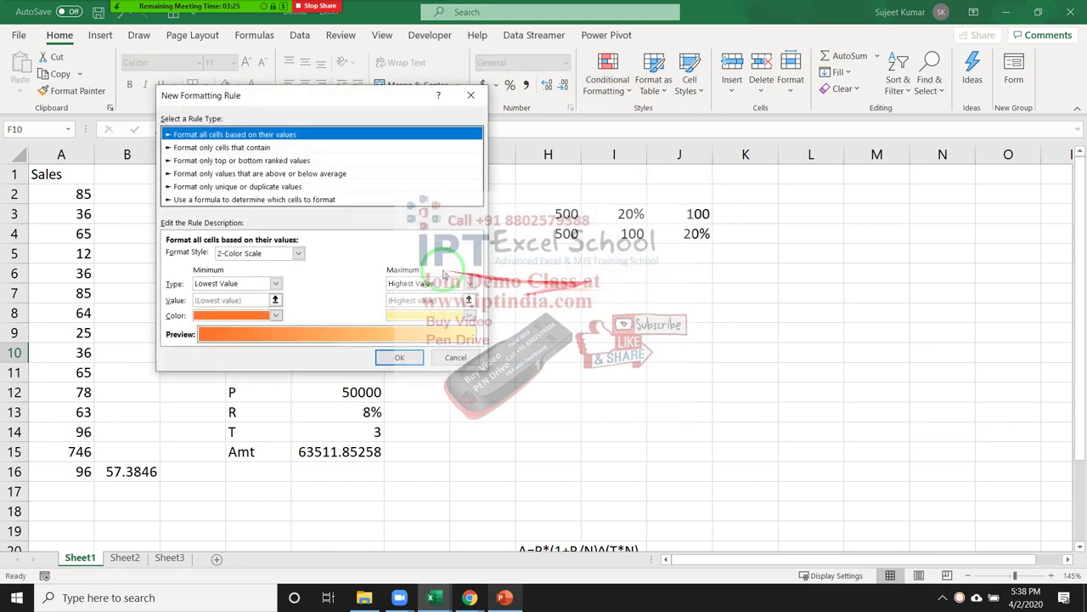
click(238, 199)
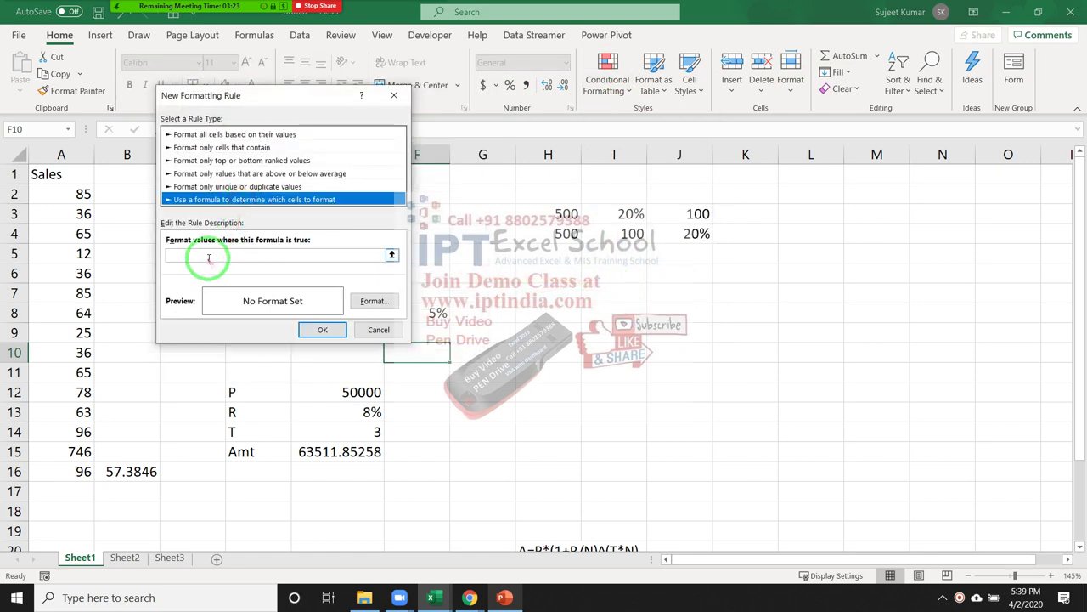
click(208, 259)
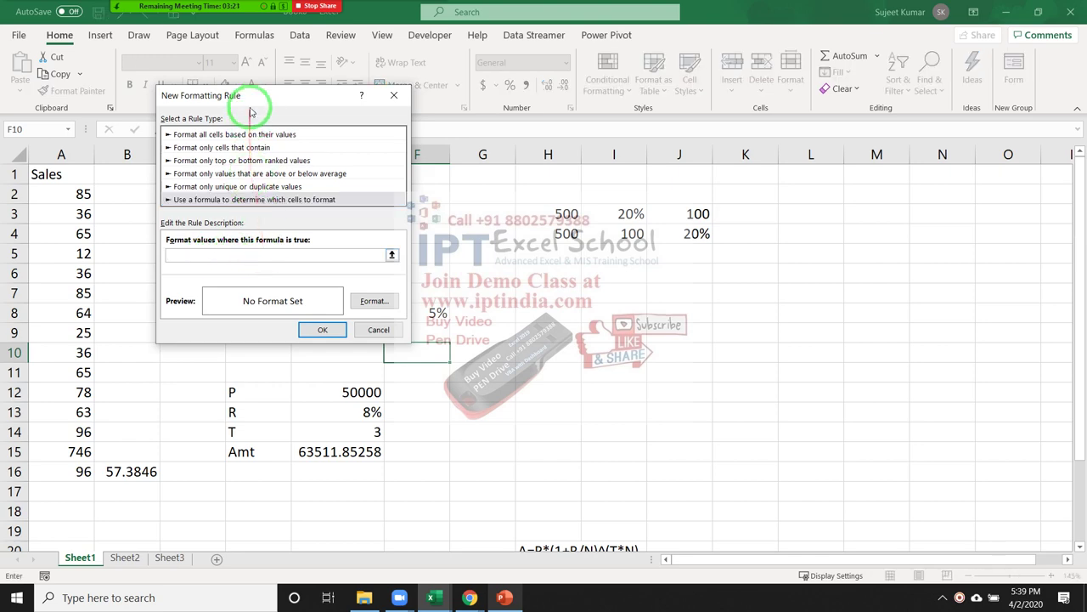
drag(250, 109, 586, 88)
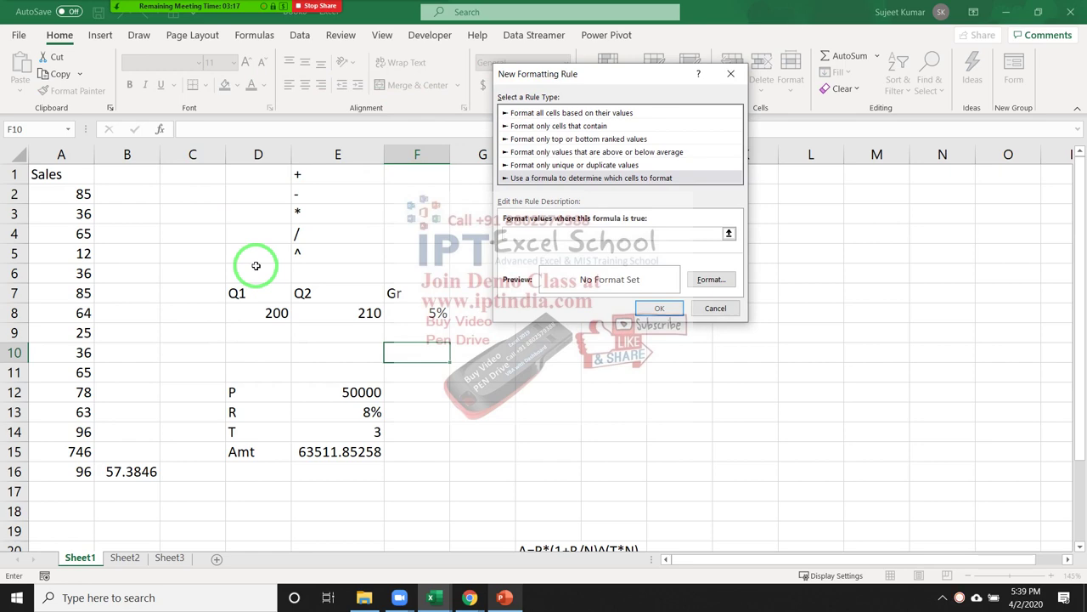
key(Escape)
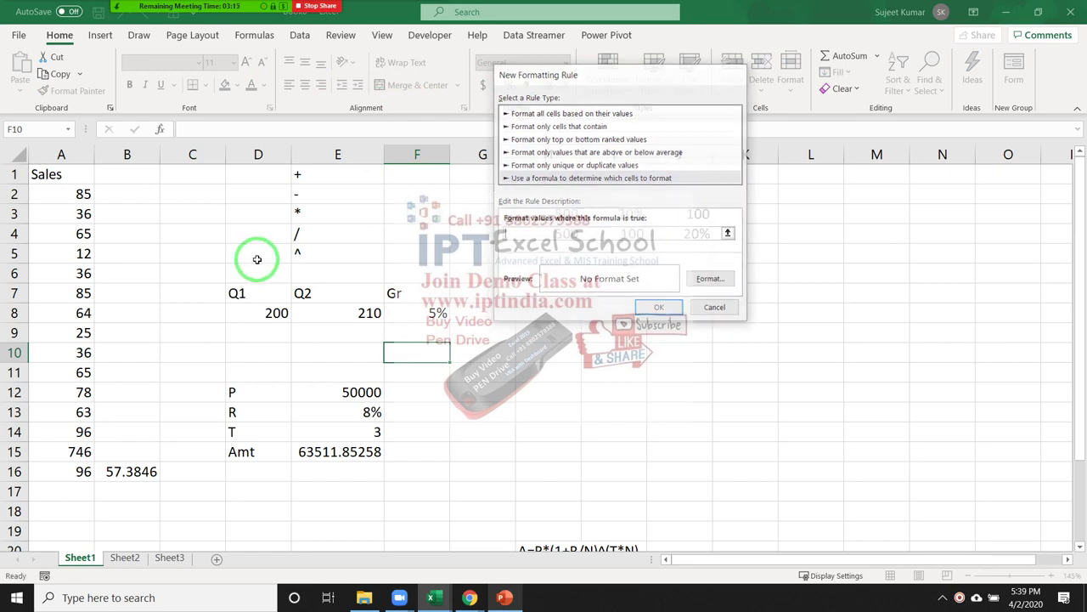
scroll(391, 321, down, 5)
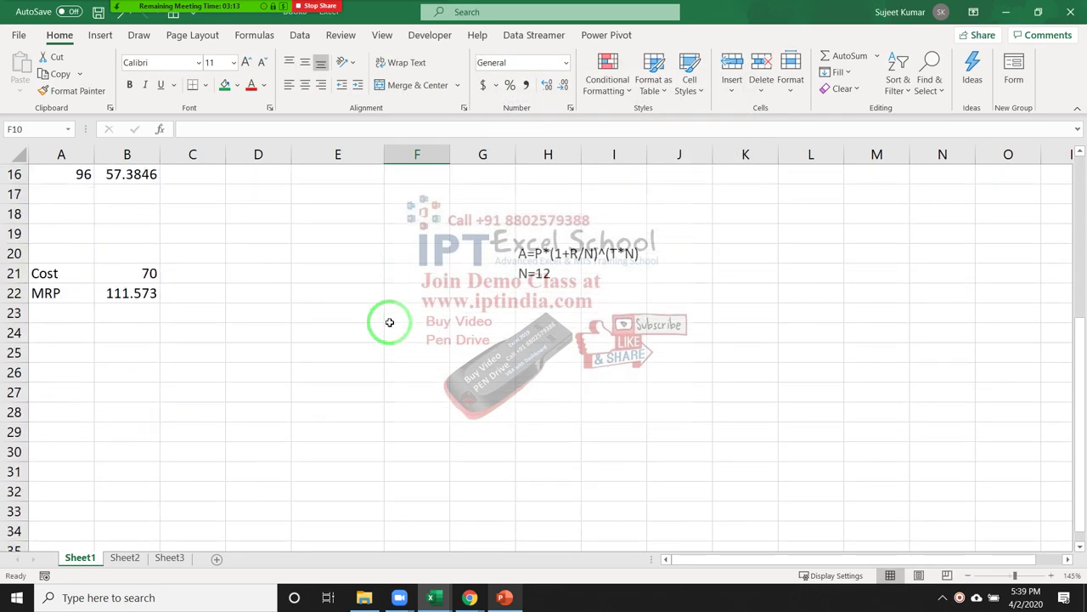
scroll(391, 321, down, 2)
scroll(391, 321, up, 4)
drag(384, 326, 118, 395)
click(128, 412)
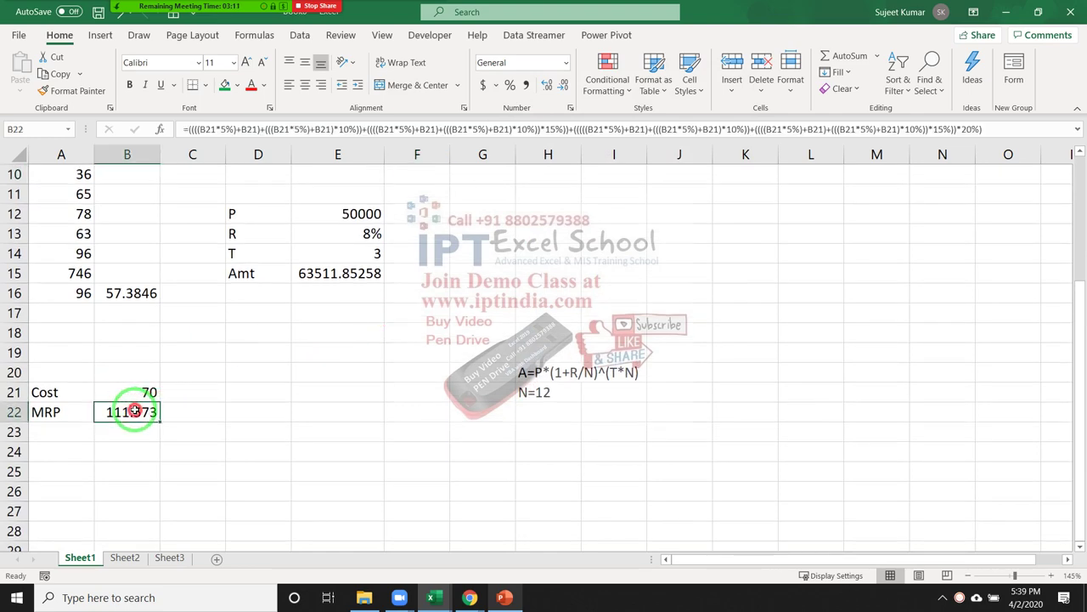
double_click(127, 412)
key(Escape)
scroll(343, 434, up, 3)
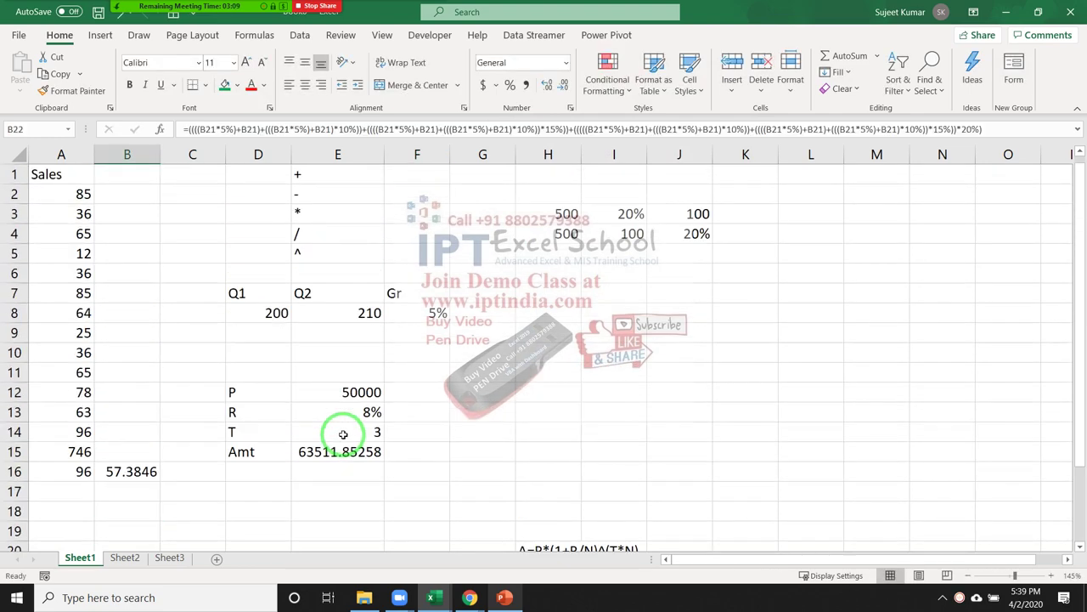
click(536, 279)
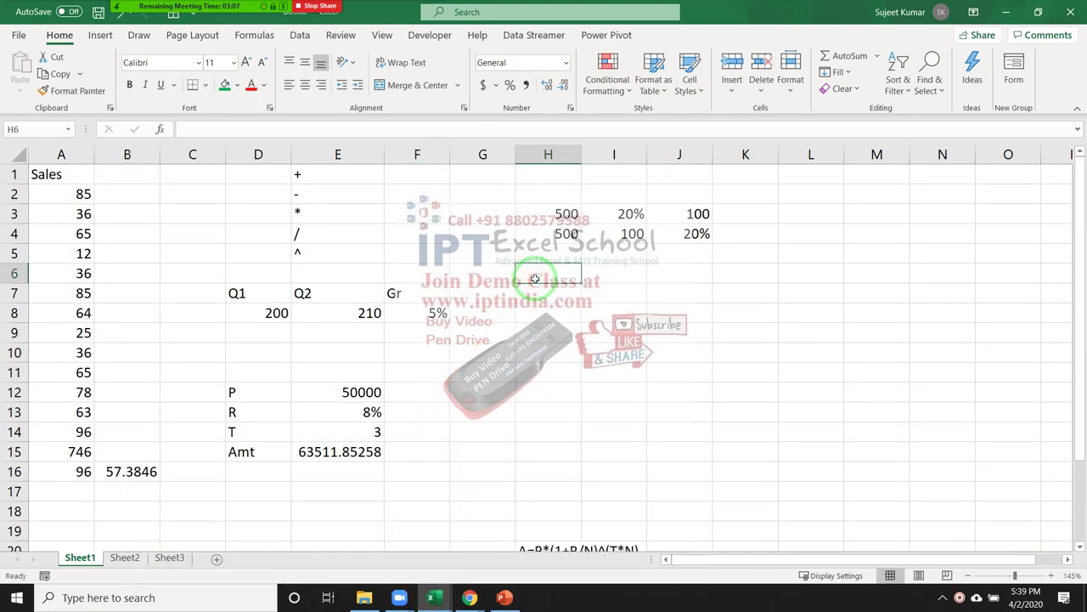
mouse_move(554, 234)
mouse_down()
mouse_move(690, 228)
mouse_move(697, 216)
mouse_up()
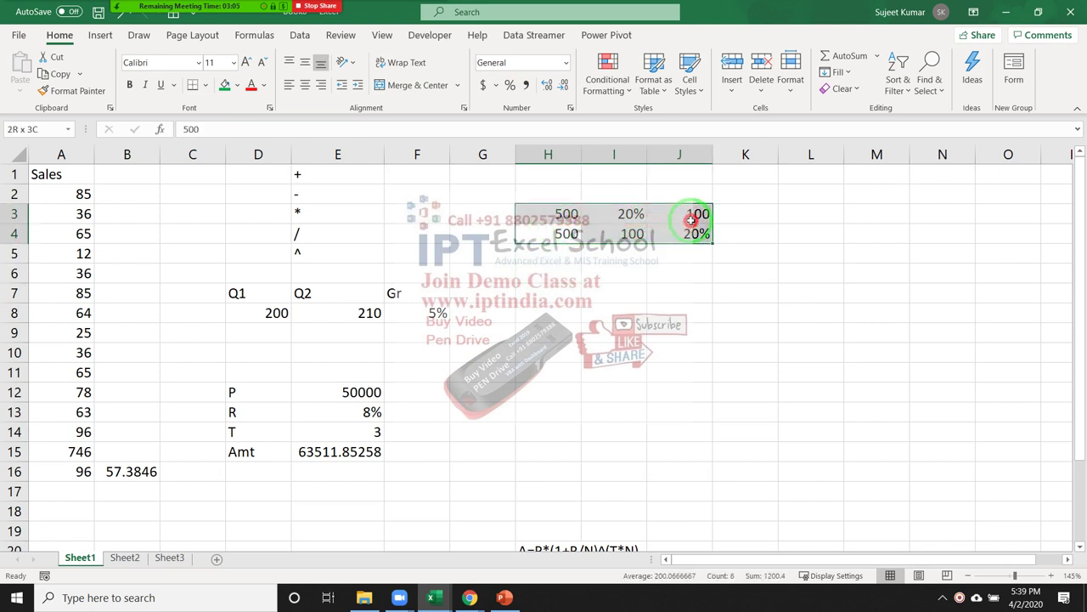
drag(558, 297, 688, 391)
click(567, 311)
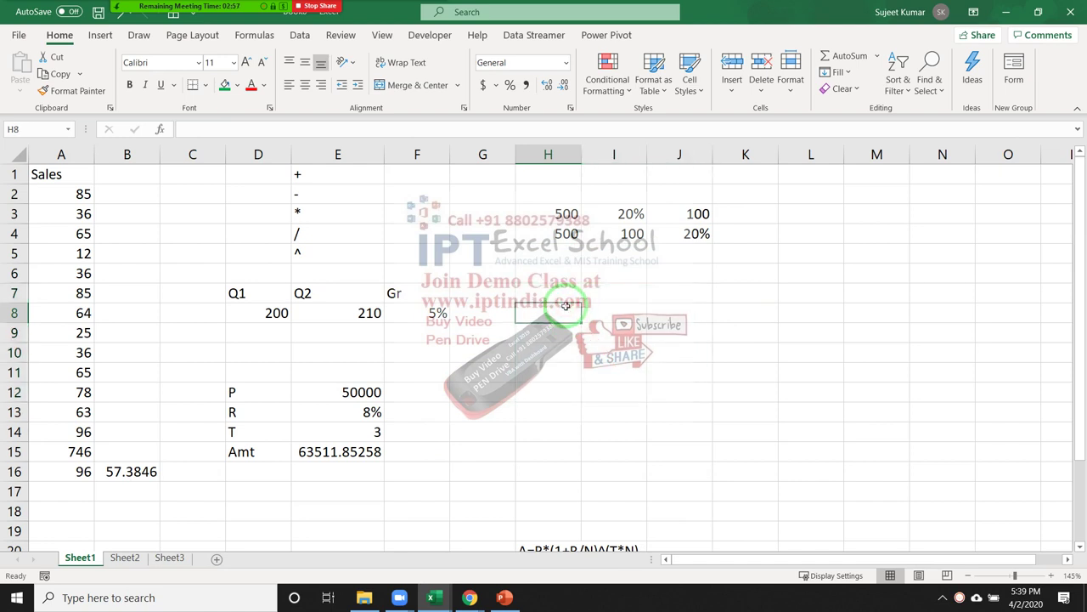
drag(564, 253, 711, 295)
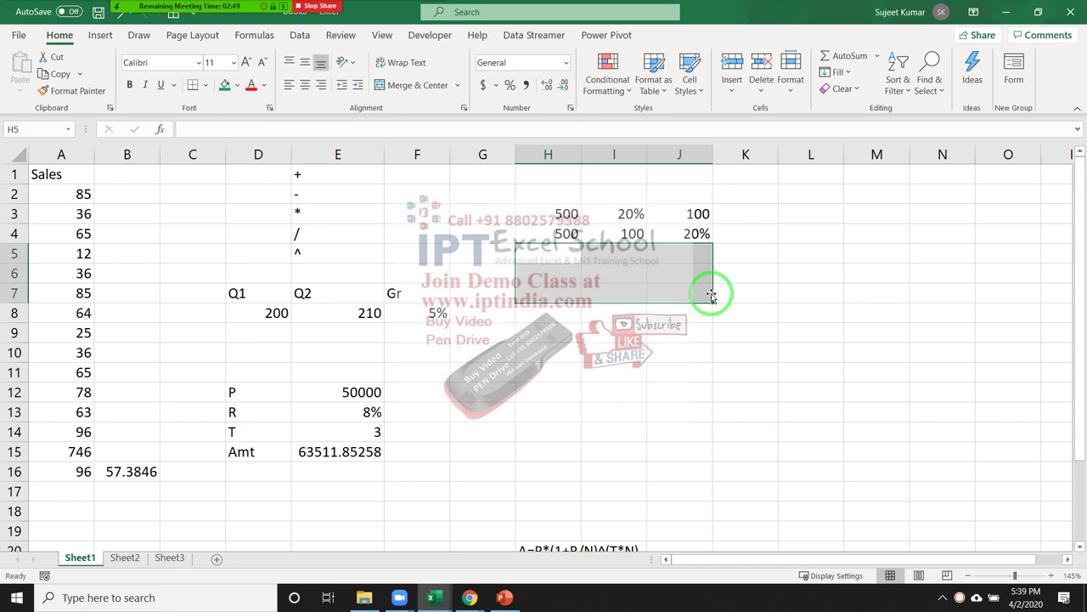
click(692, 314)
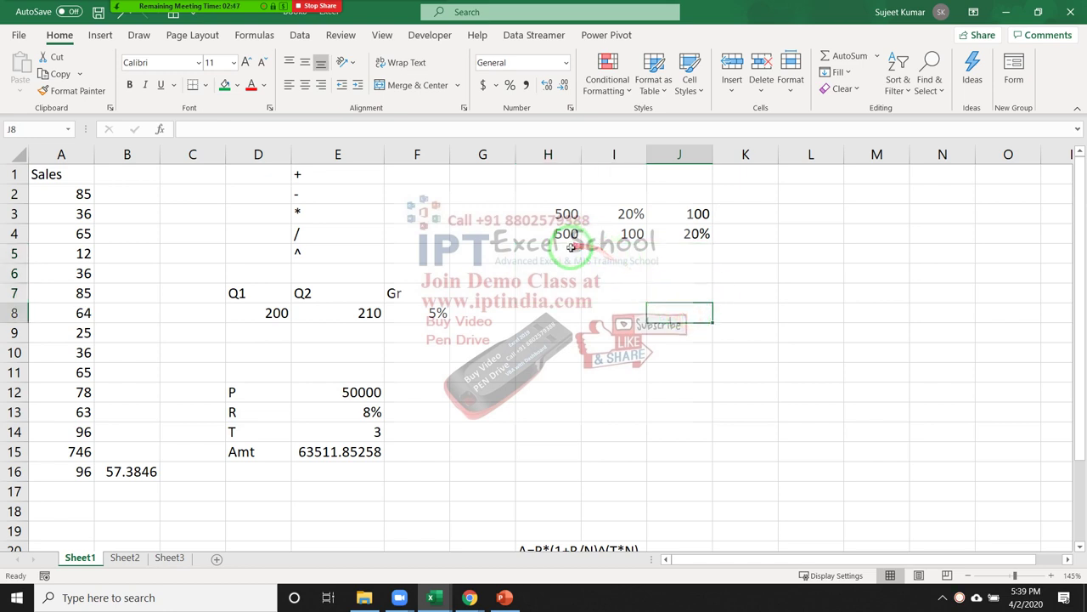
mouse_move(561, 253)
mouse_down()
mouse_move(652, 266)
mouse_move(673, 292)
mouse_up()
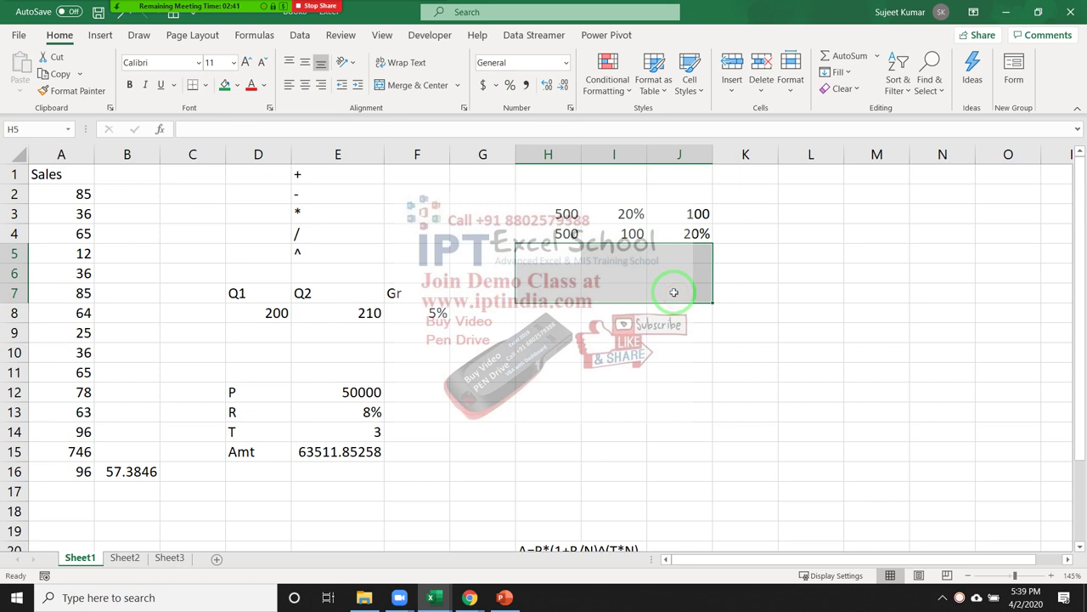
drag(557, 251, 700, 371)
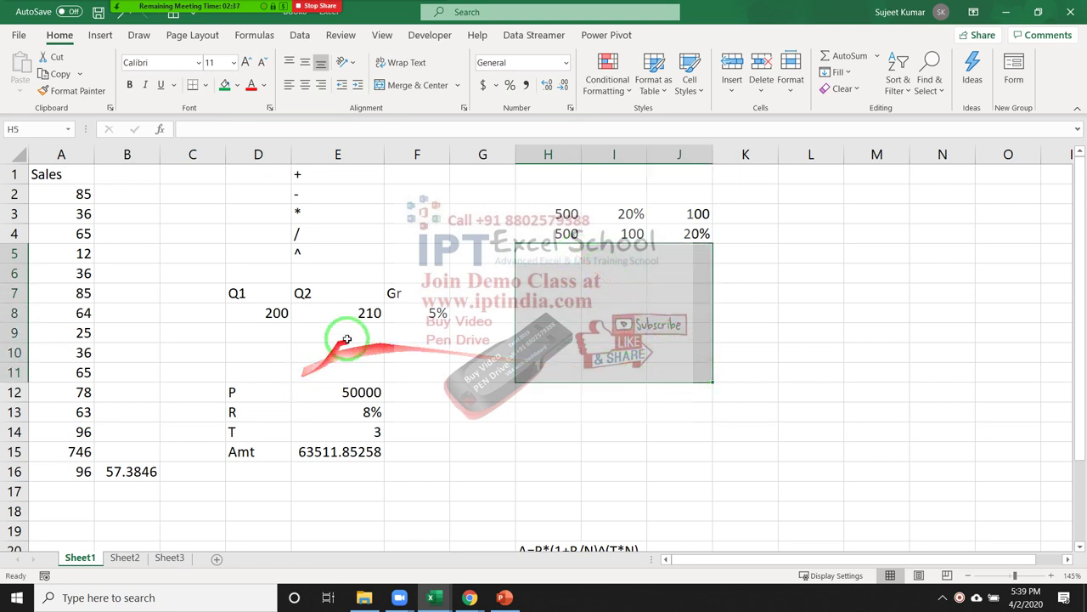
click(420, 315)
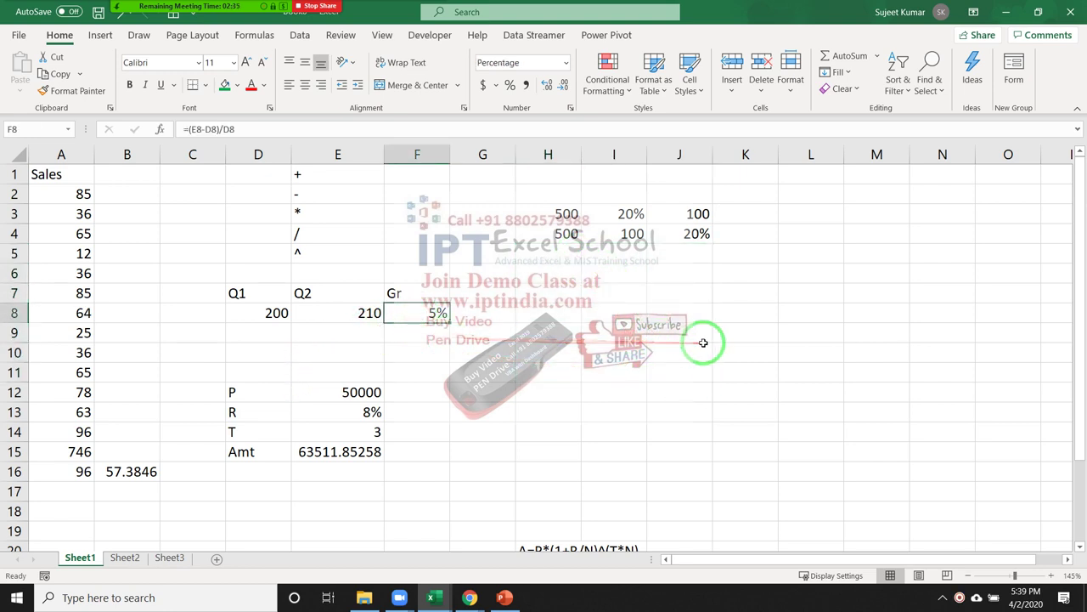
click(614, 353)
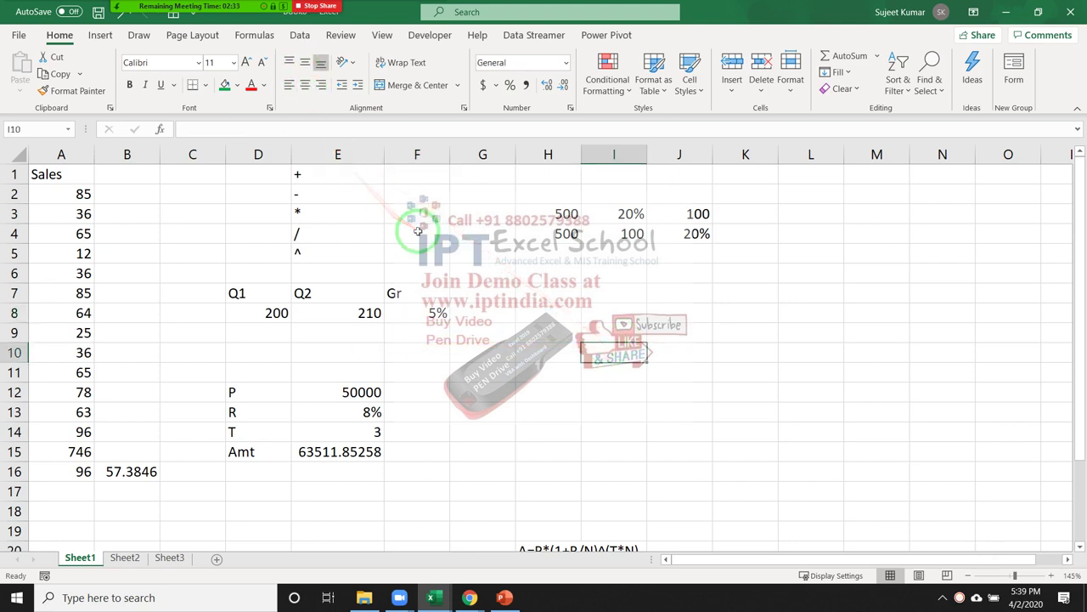
text(=a)
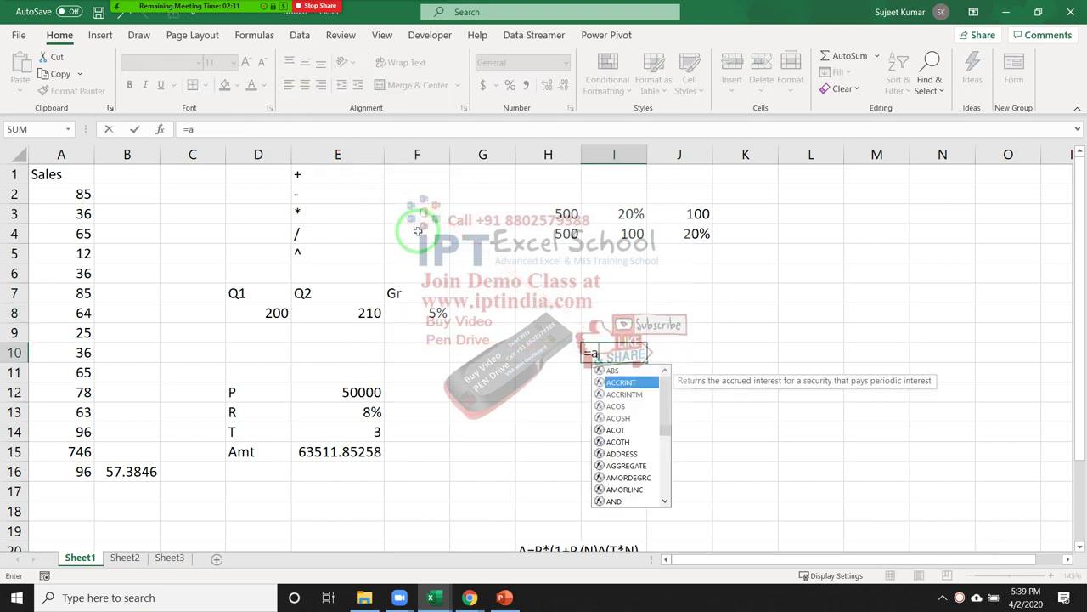
key(Down)
key(Down)
key(Down)
key(Down)
key(Down)
key(Down)
key(Down)
key(Down)
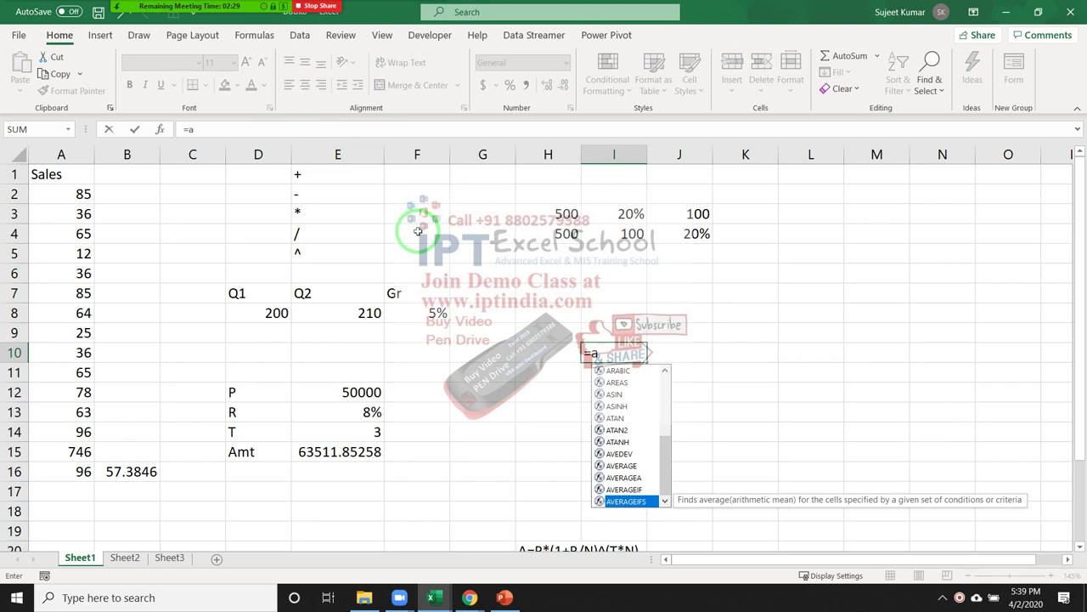
key(Up)
key(Up)
key(Up)
key(Up)
key(Up)
key(Up)
key(Up)
key(Up)
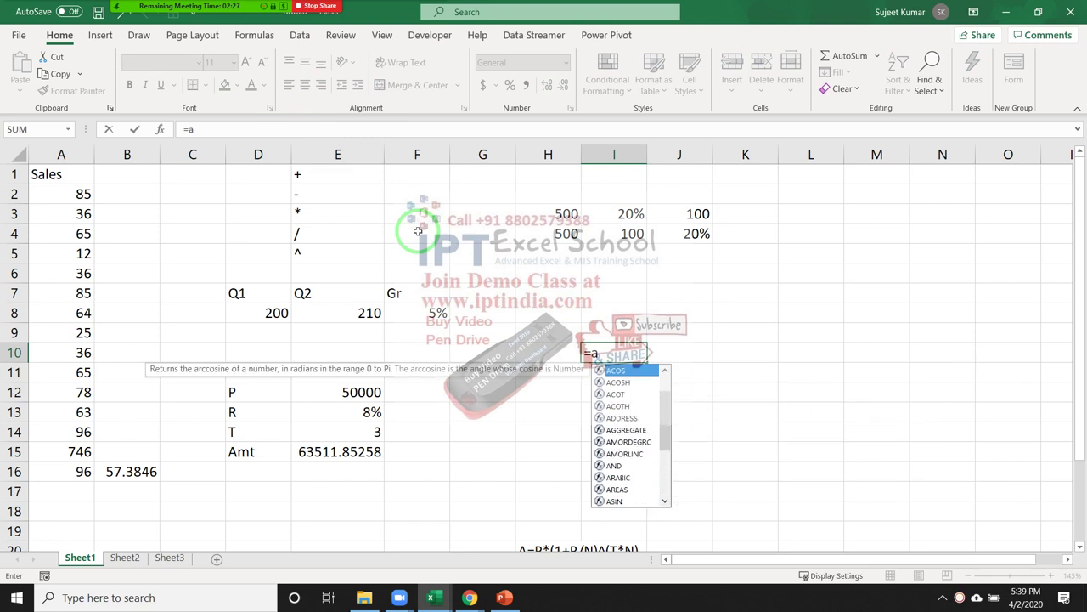
key(Escape)
key(Escape)
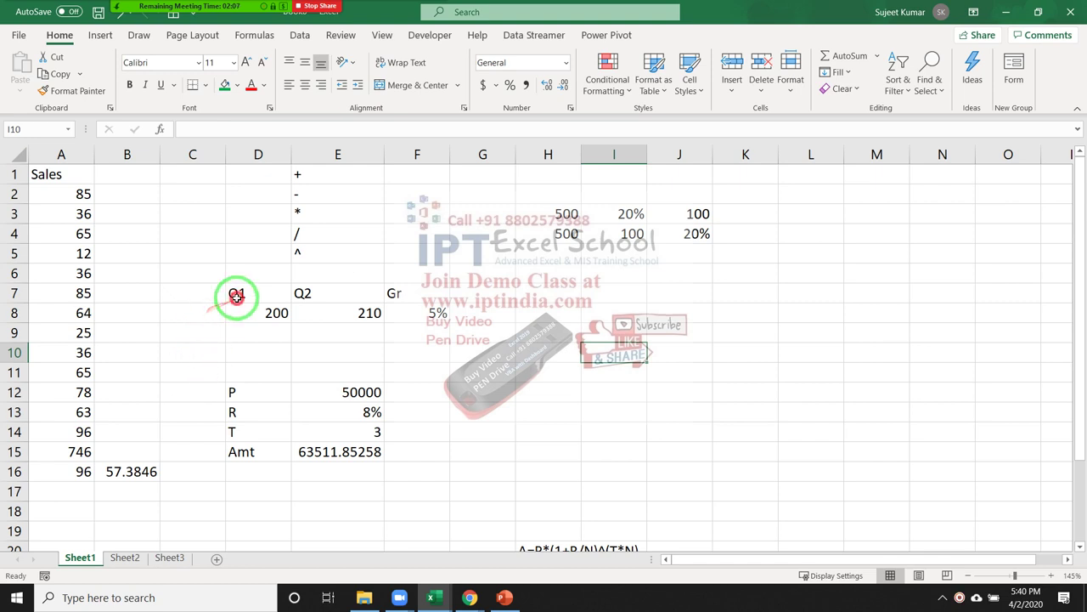
drag(236, 294, 364, 309)
drag(563, 214, 685, 239)
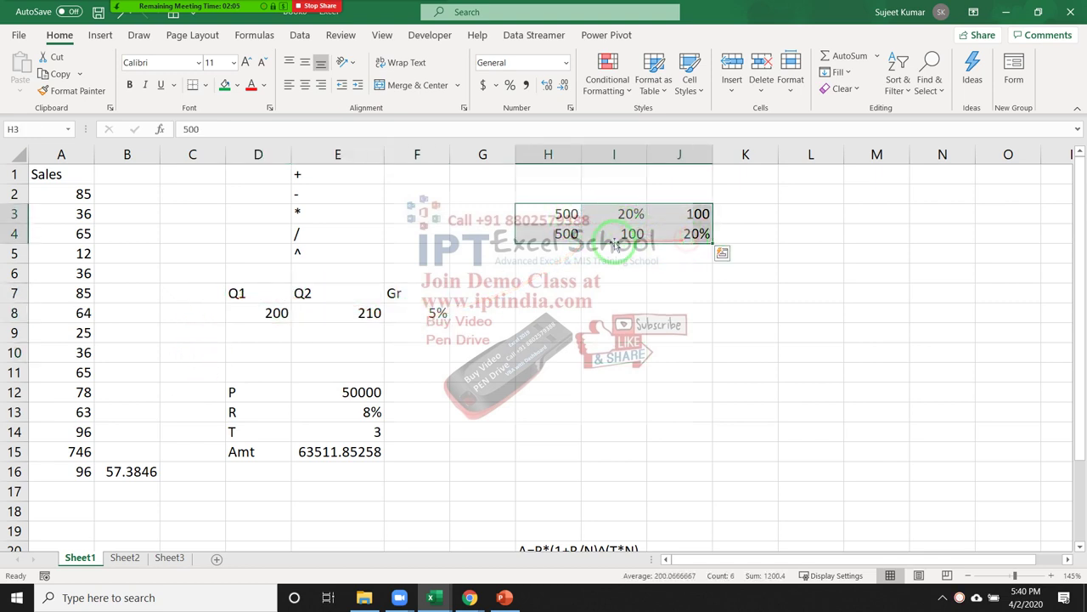
click(600, 294)
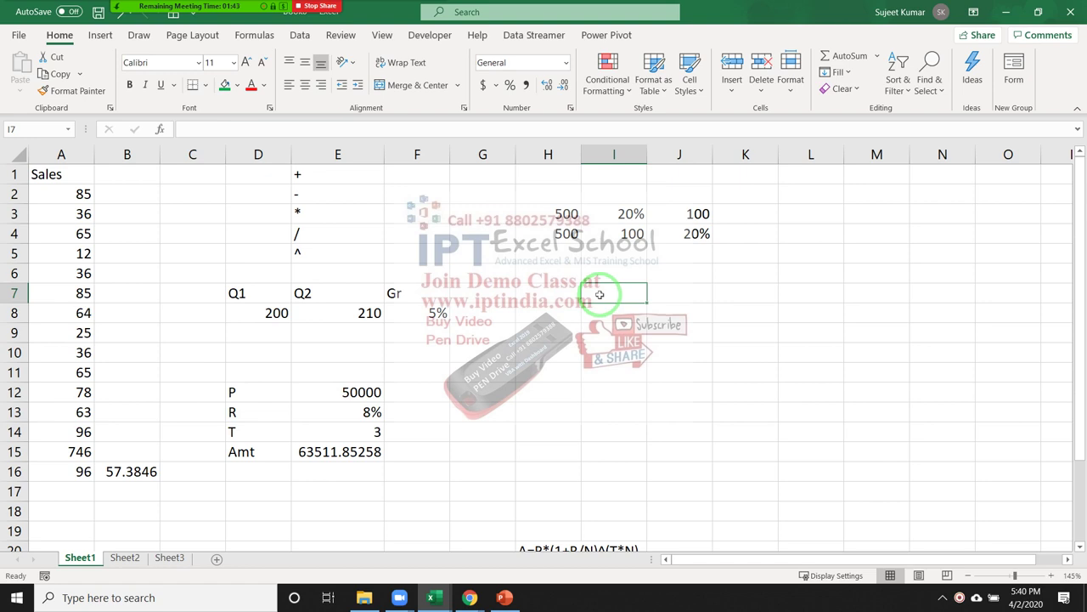
Enter 55 in I7 and the labels R, G, Y in H9:H11
text(55)
key(Return)
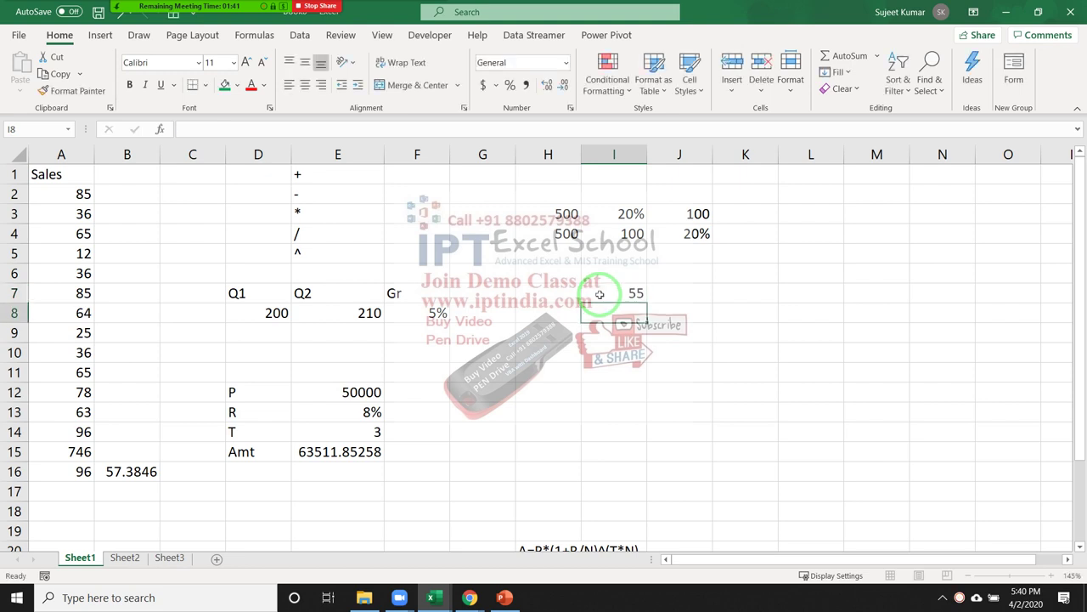
click(562, 334)
text(R)
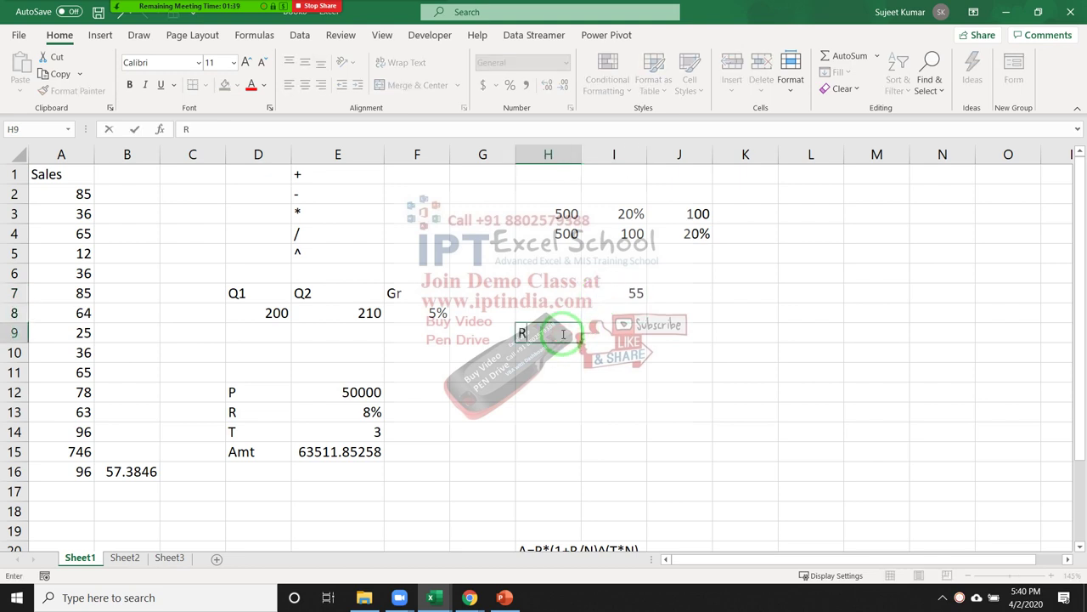
key(Return)
text(G)
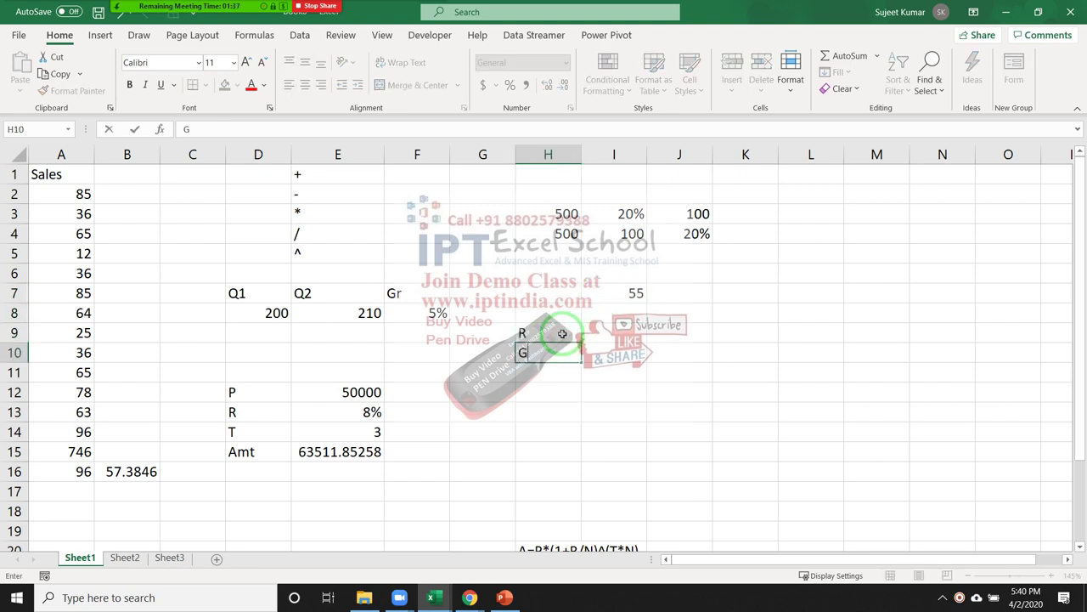
key(Return)
text(Y)
key(Return)
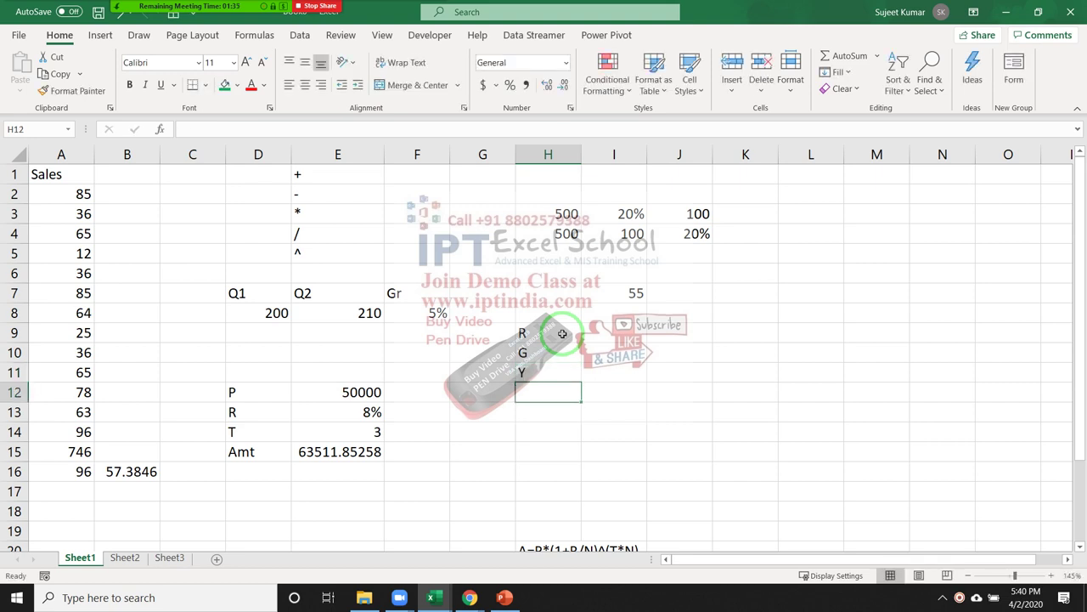
Enter the values 5, 10 and 36 in I9:I11 beside R, G, Y
key(Up)
key(Up)
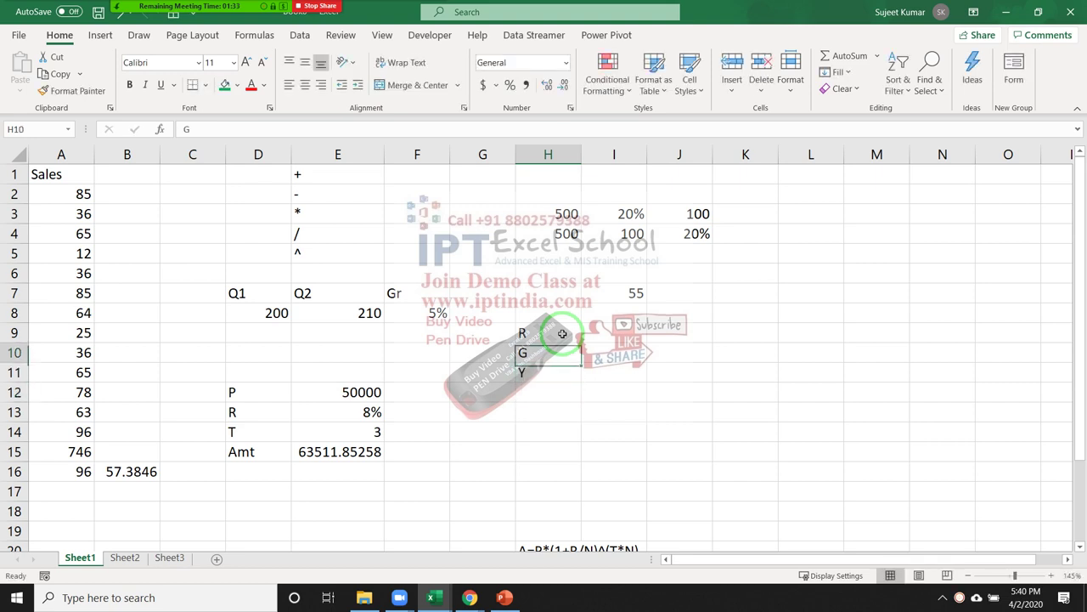
key(Up)
key(Right)
text(5)
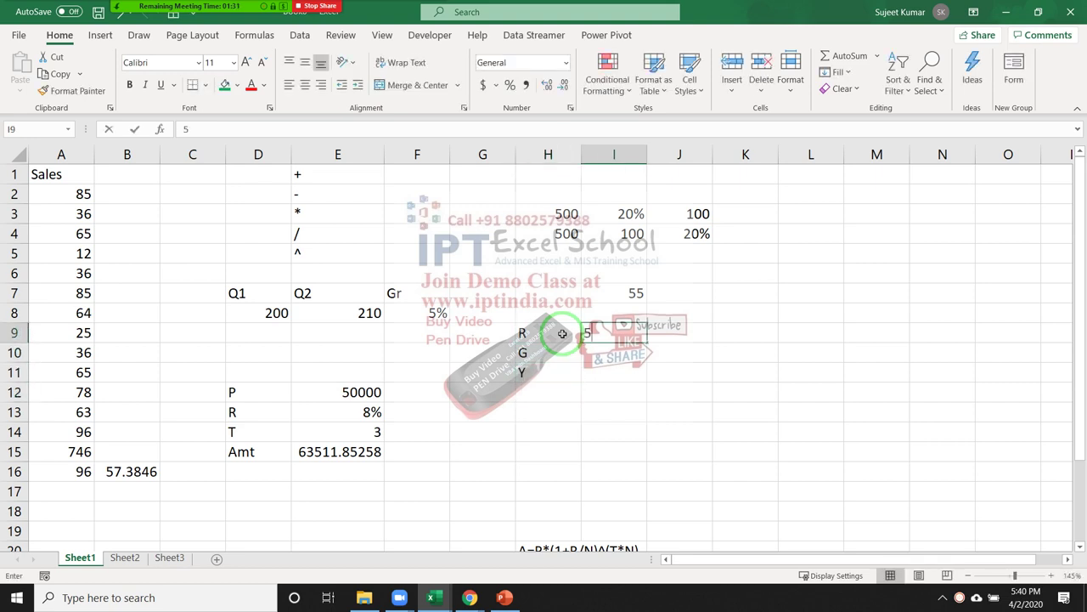
key(Return)
text(10)
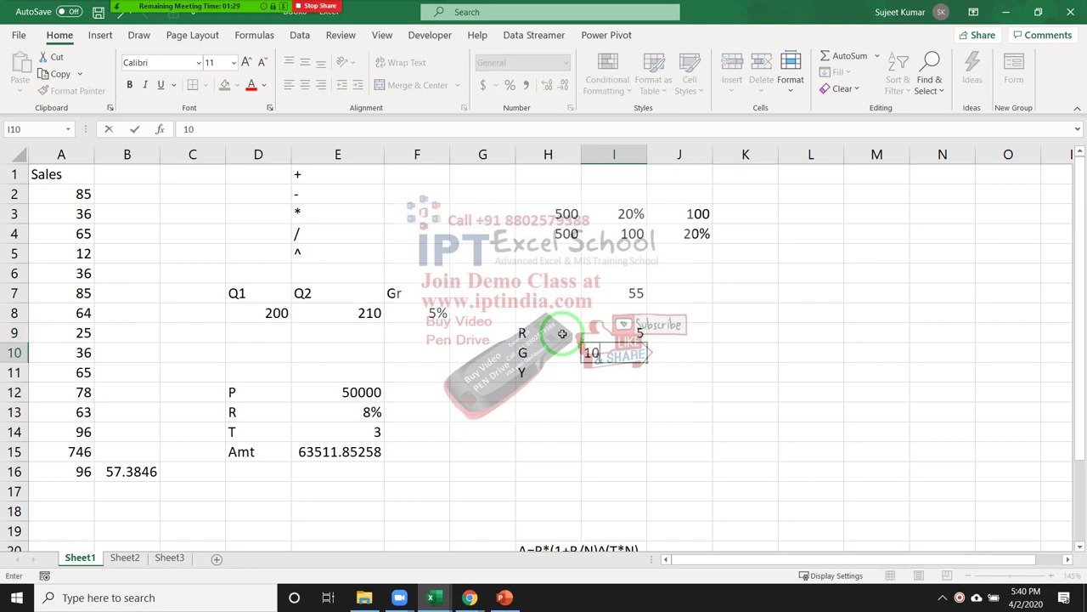
key(Return)
text(36)
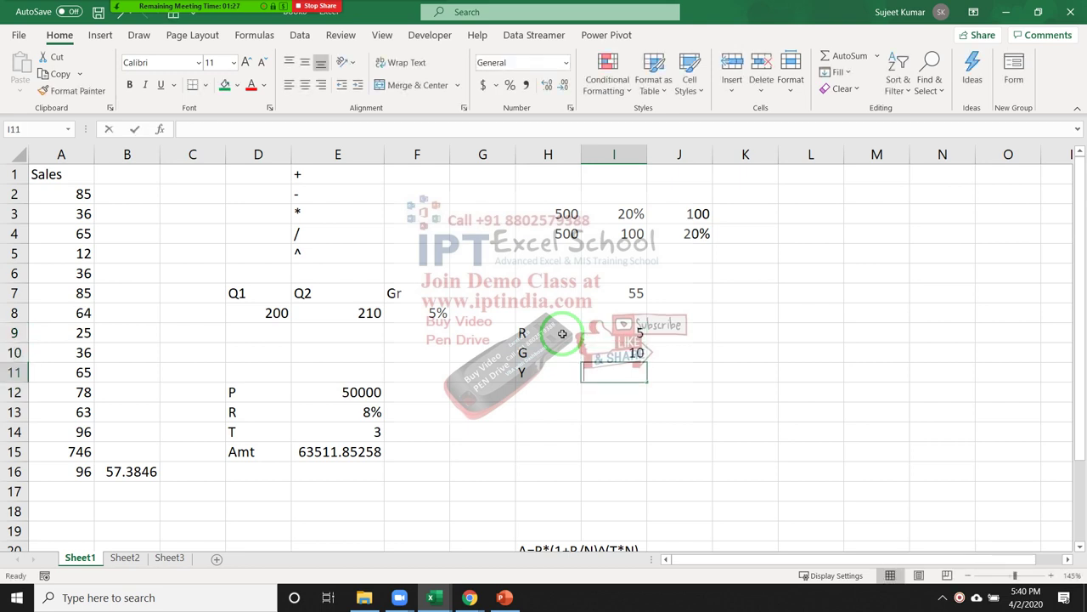
key(Return)
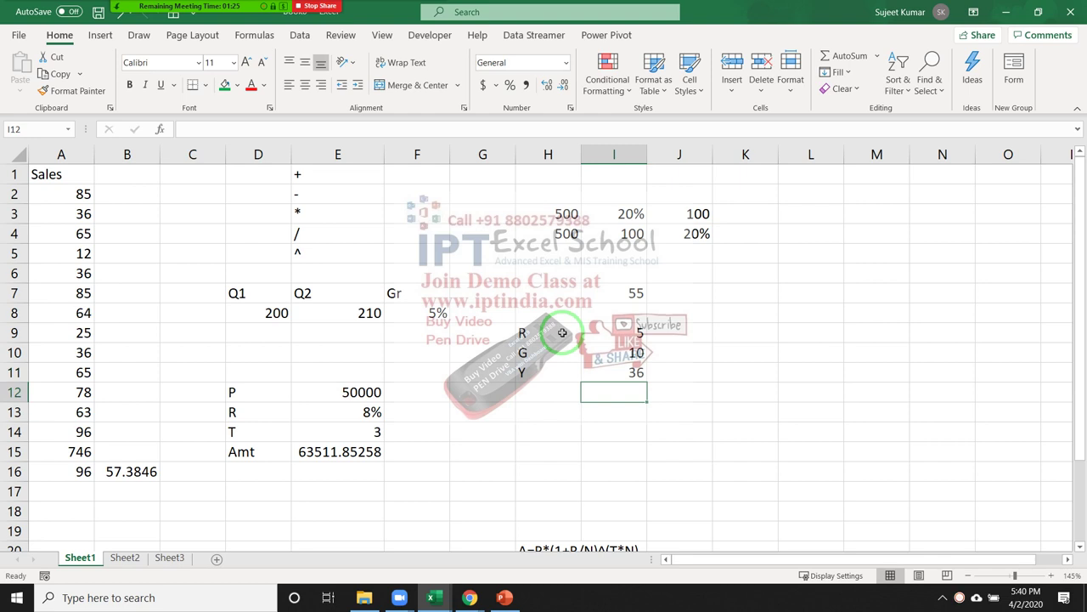
AutoSum I9:I11 into I12, giving 51, and cancel a stray entry in J12
key(alt+equal)
key(Return)
key(Up)
key(Right)
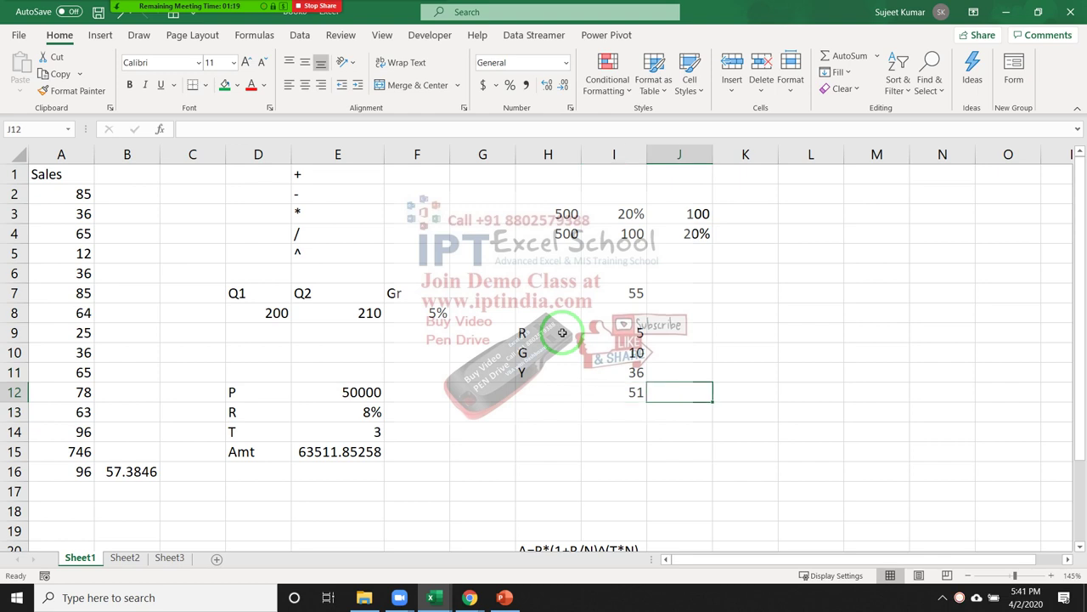
text(5)
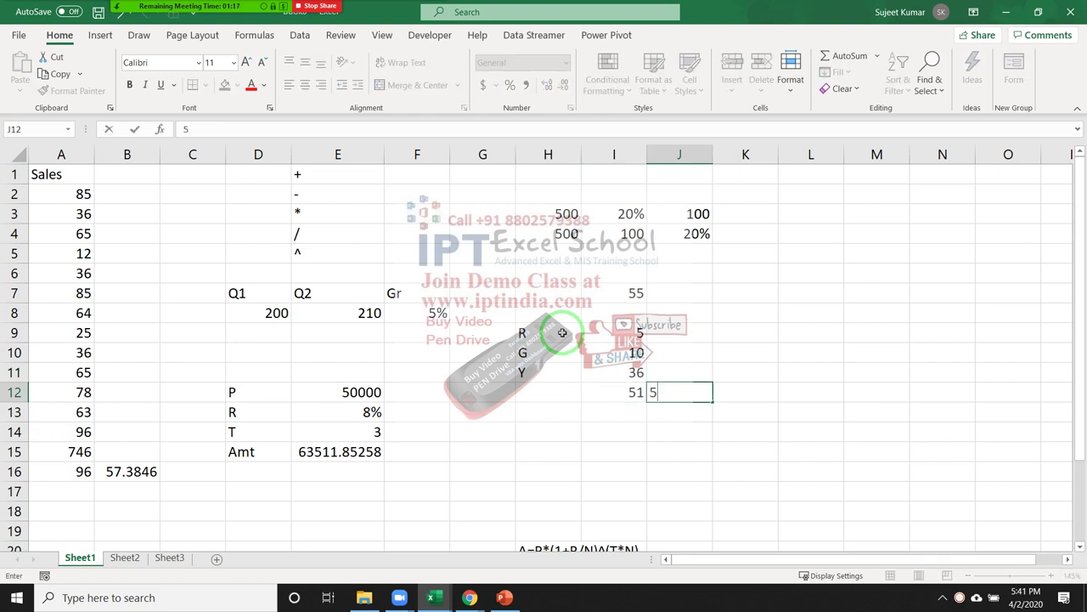
key(Escape)
key(Right)
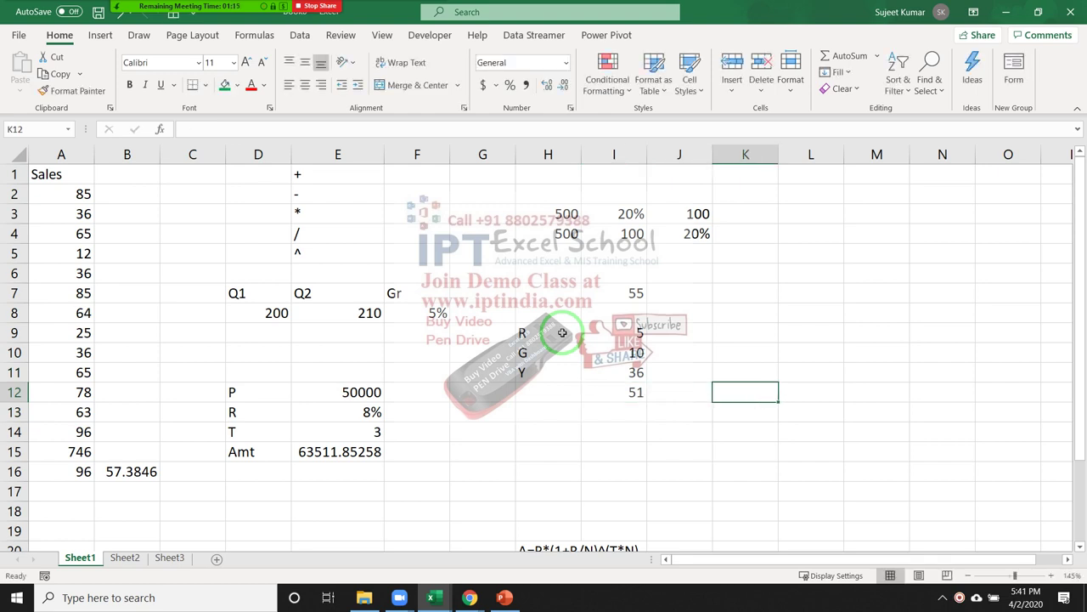
key(Up)
key(Up)
key(Up)
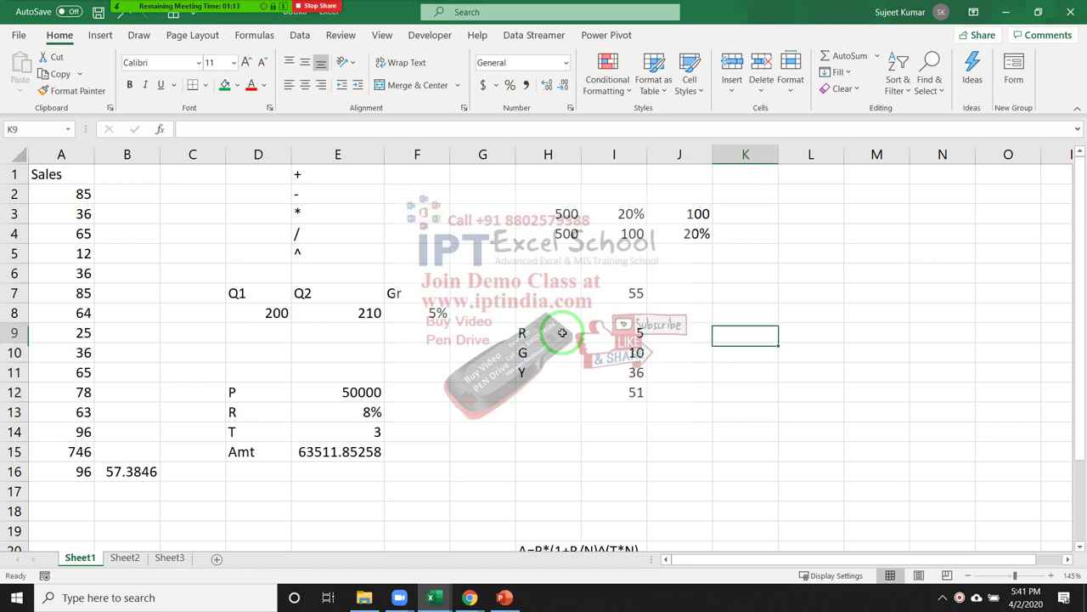
key(Up)
key(Down)
key(shift+Down)
key(shift+Down)
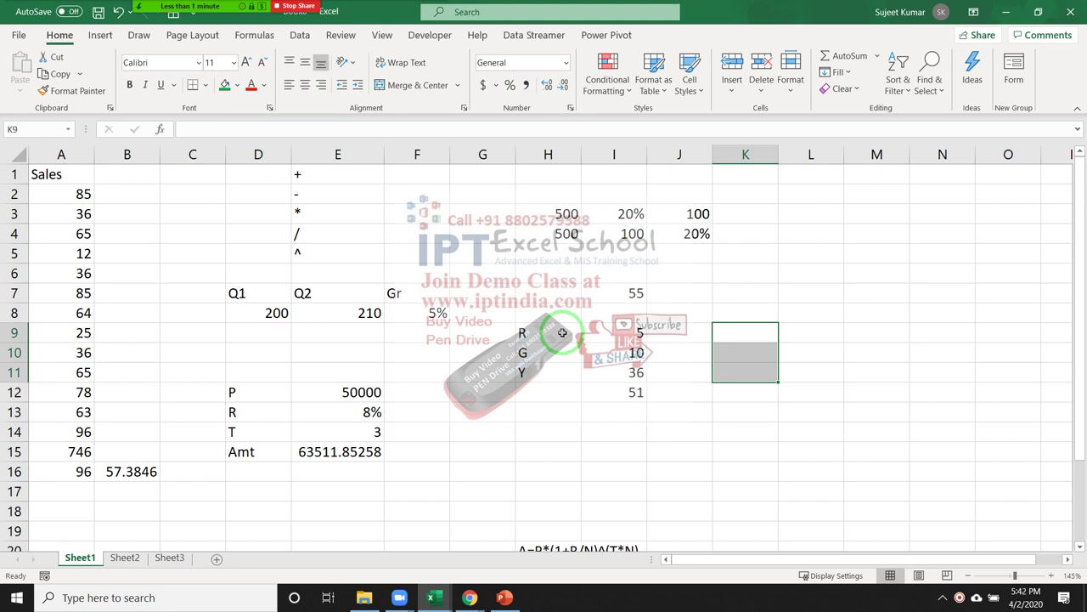
click(344, 245)
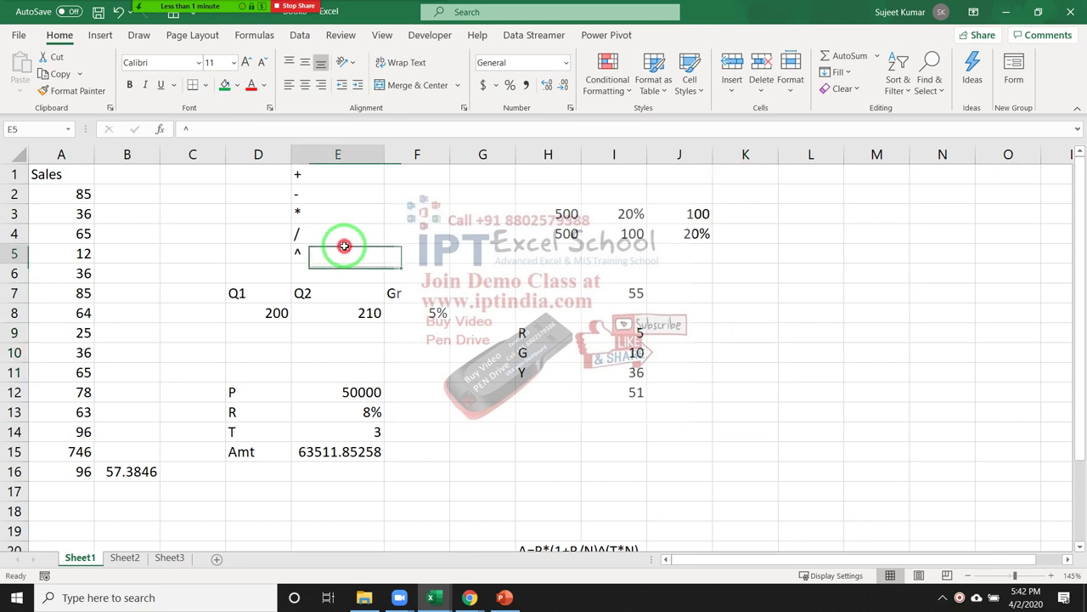
drag(344, 245, 337, 183)
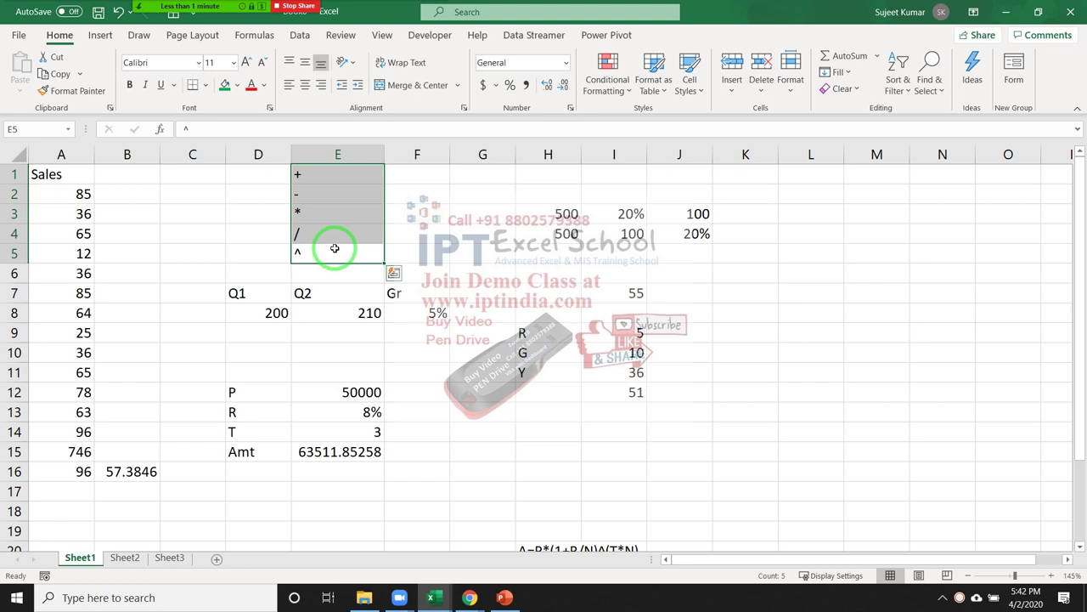
drag(311, 245, 311, 180)
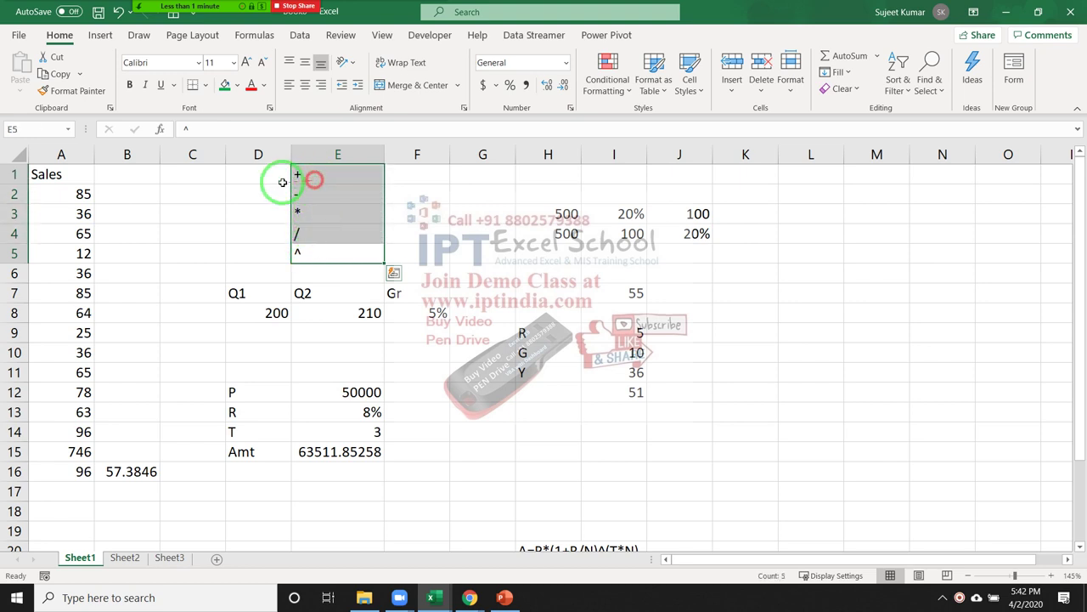
drag(208, 179, 731, 422)
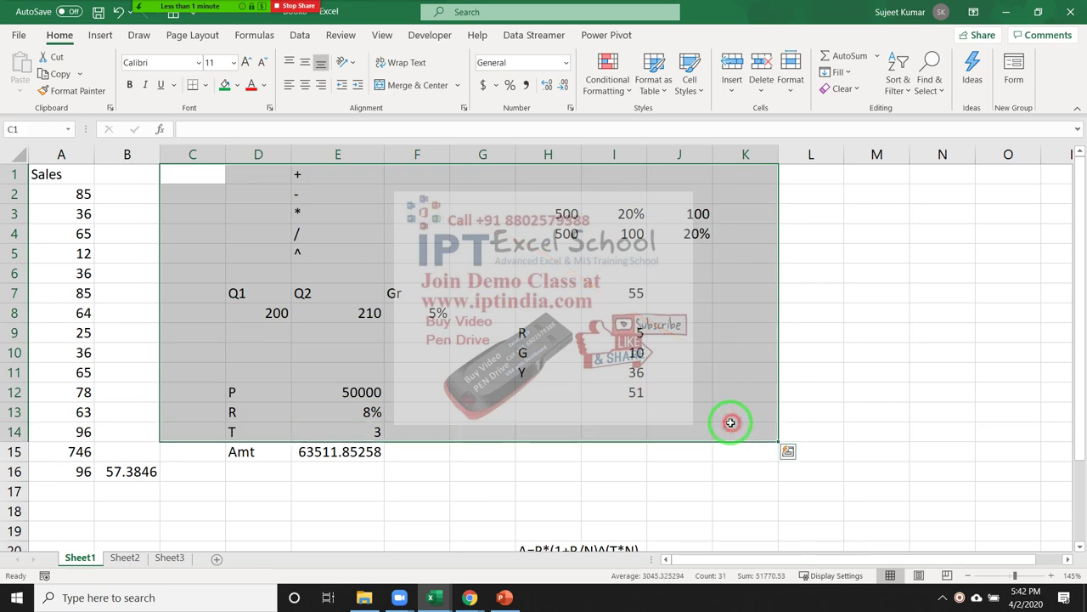